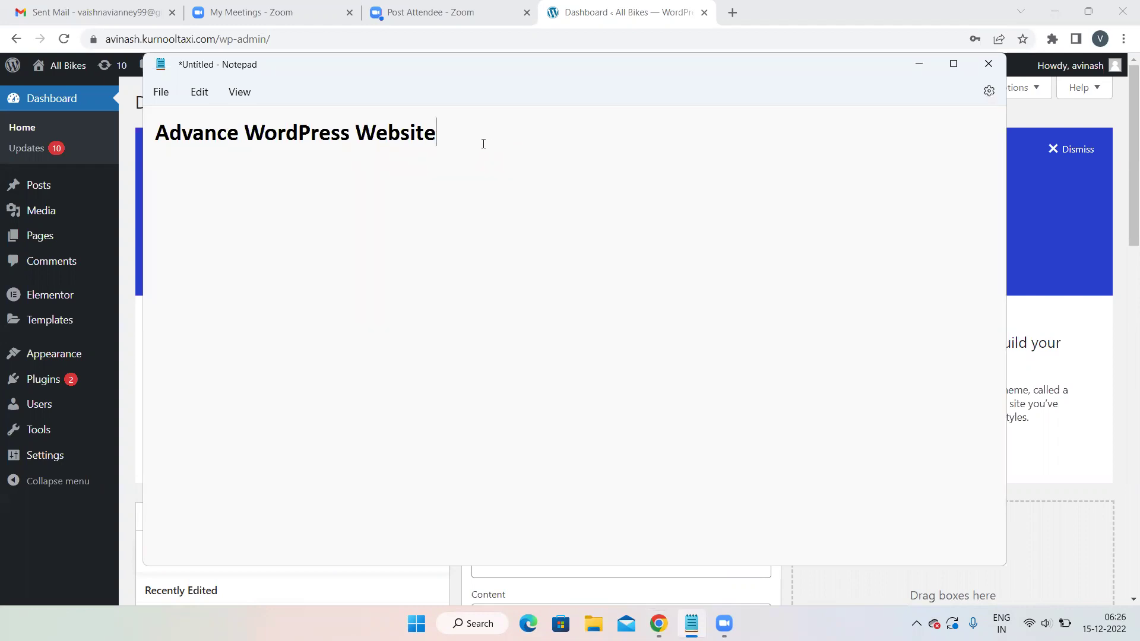
Add the lines "plugins" and "blogging website" below the "Advance WordPress Website" heading, leaving a blank line after the heading.
{"action": "key", "text": "Return"}
{"action": "key", "text": "Return"}
{"action": "type", "text": "plugins"}
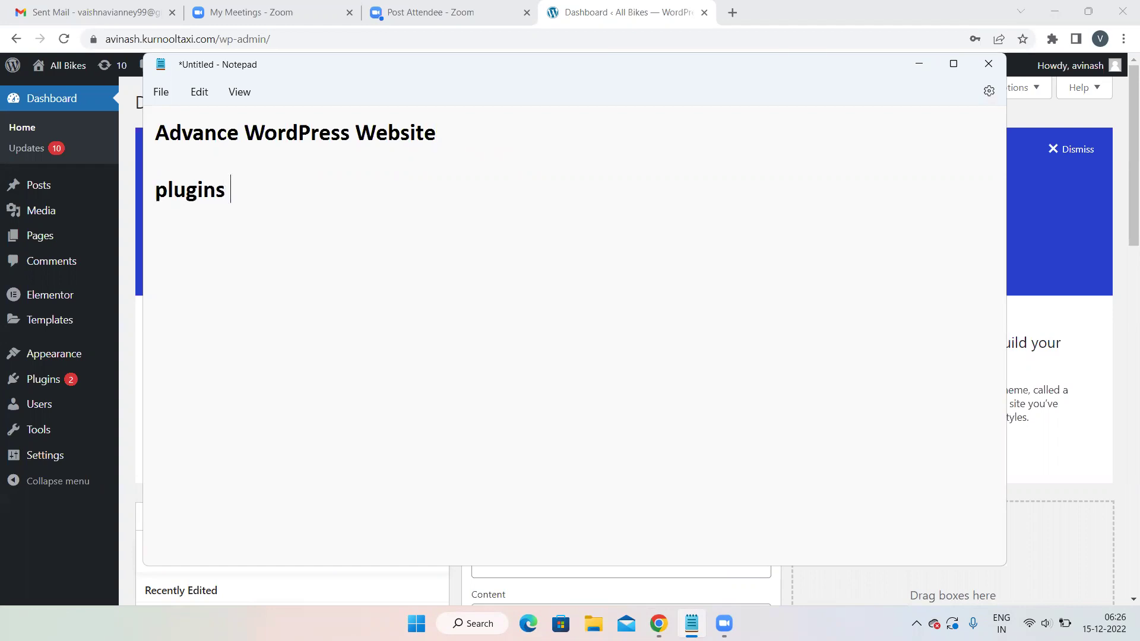
{"action": "key", "text": "Return"}
{"action": "type", "text": "blogging"}
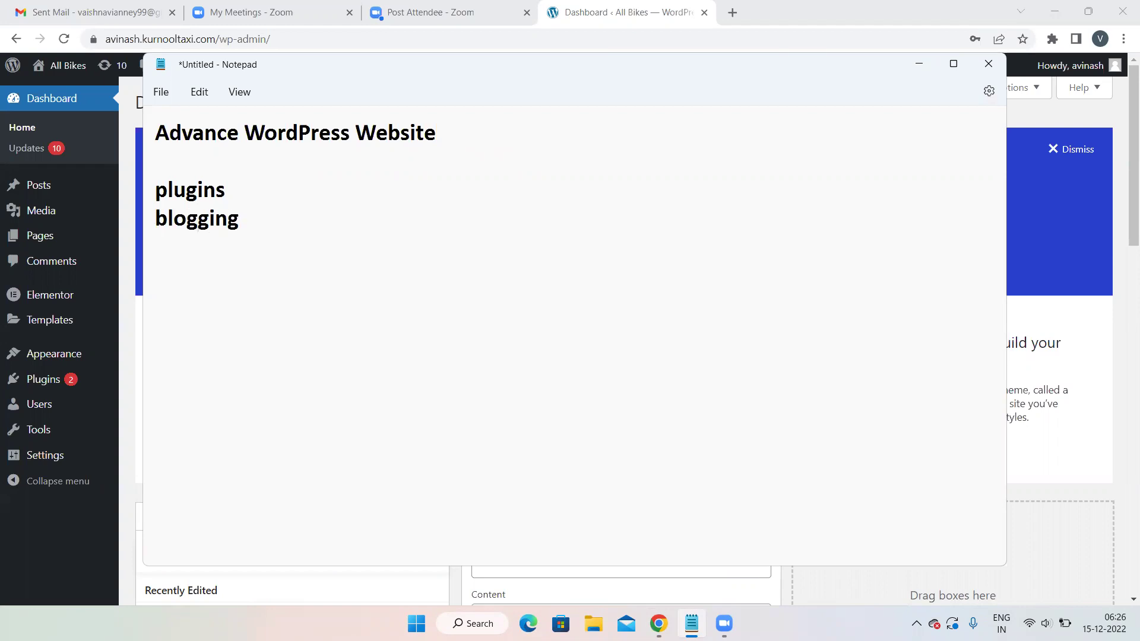
{"action": "type", "text": " website"}
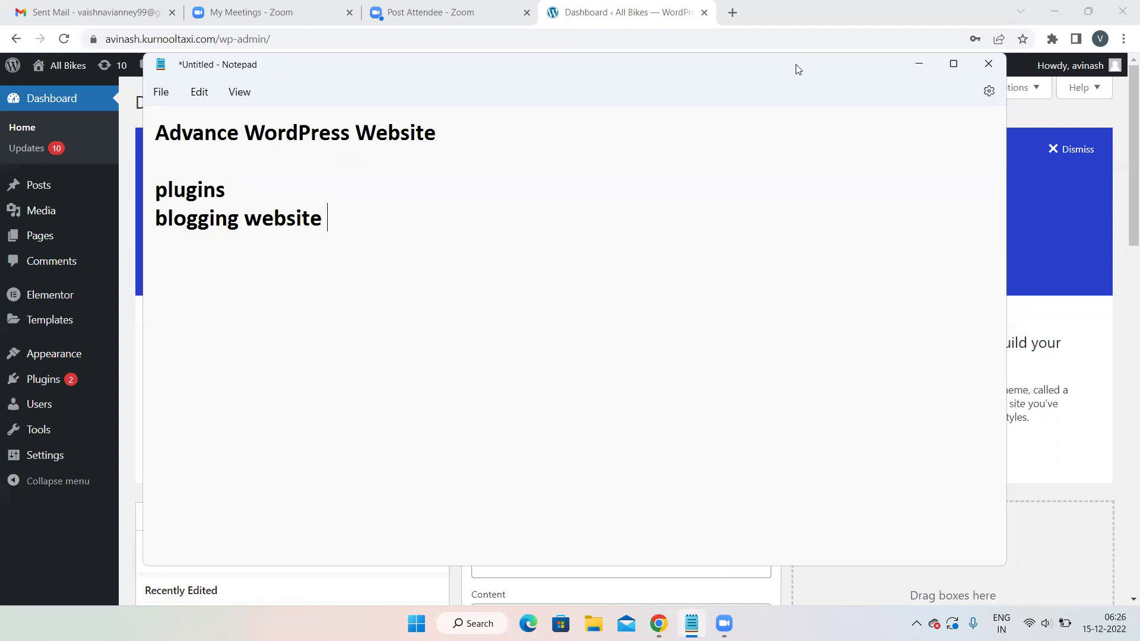
Switch to Chrome, open the All Bikes site in a new tab, view its home page, and return to the WordPress dashboard.
{"action": "left_click", "coordinate": [730, 10]}
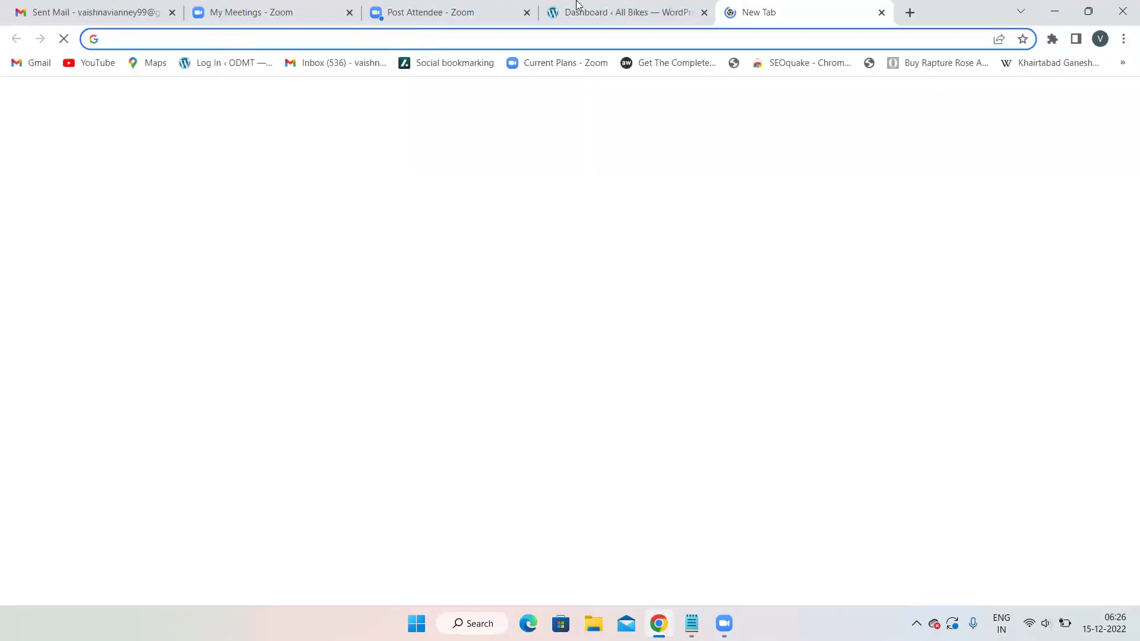
{"action": "left_click", "coordinate": [653, 11]}
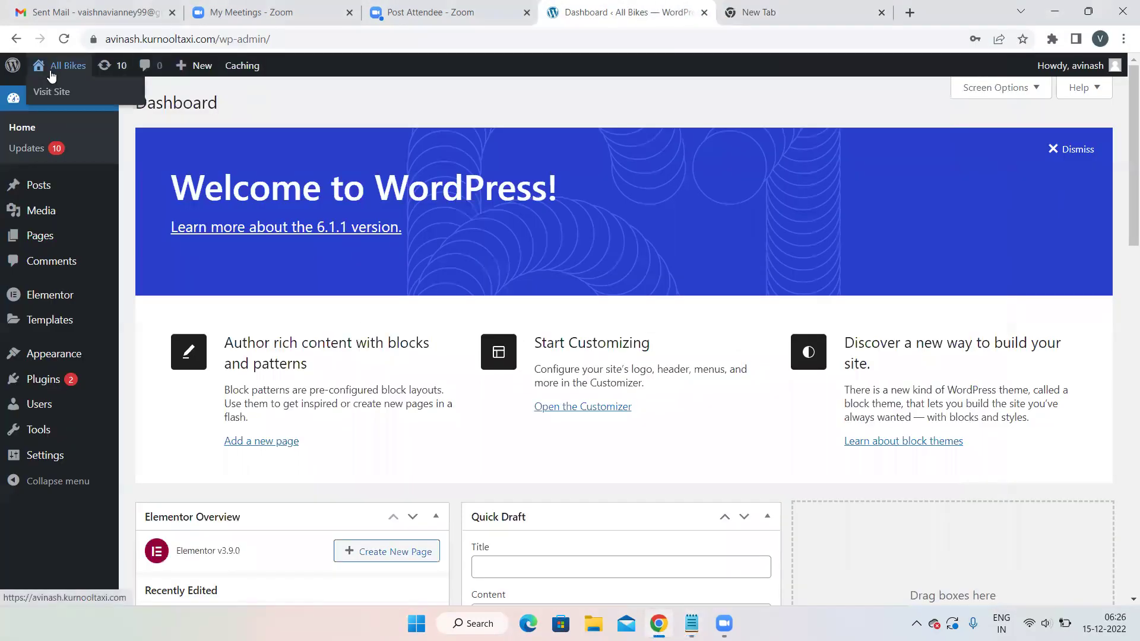
{"action": "right_click", "coordinate": [53, 74]}
{"action": "left_click", "coordinate": [115, 83]}
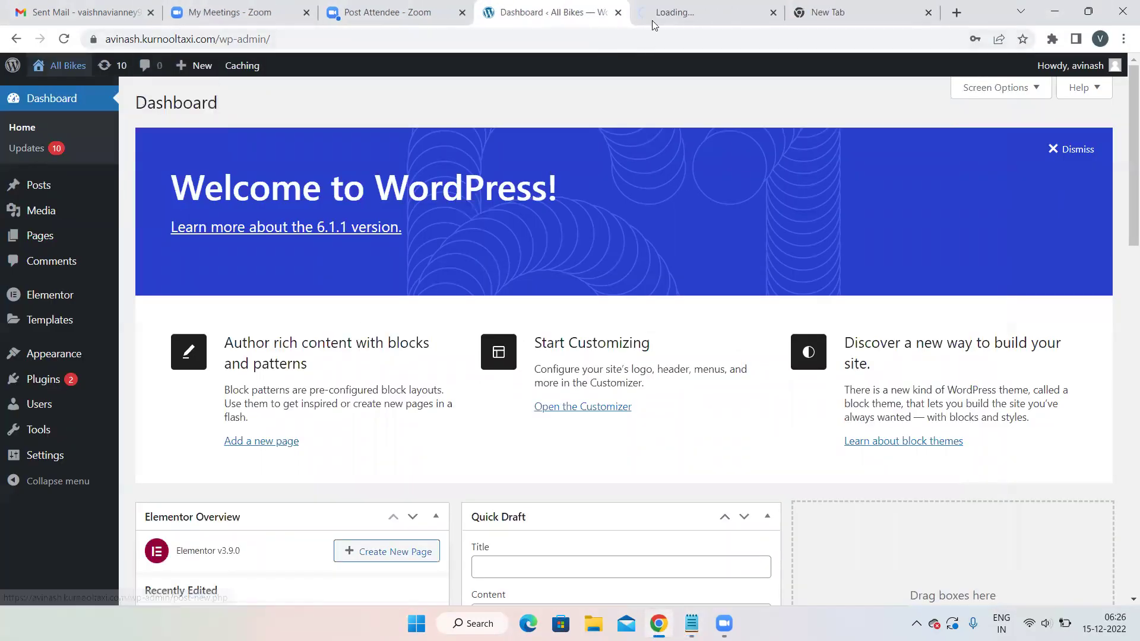
{"action": "left_click", "coordinate": [665, 12]}
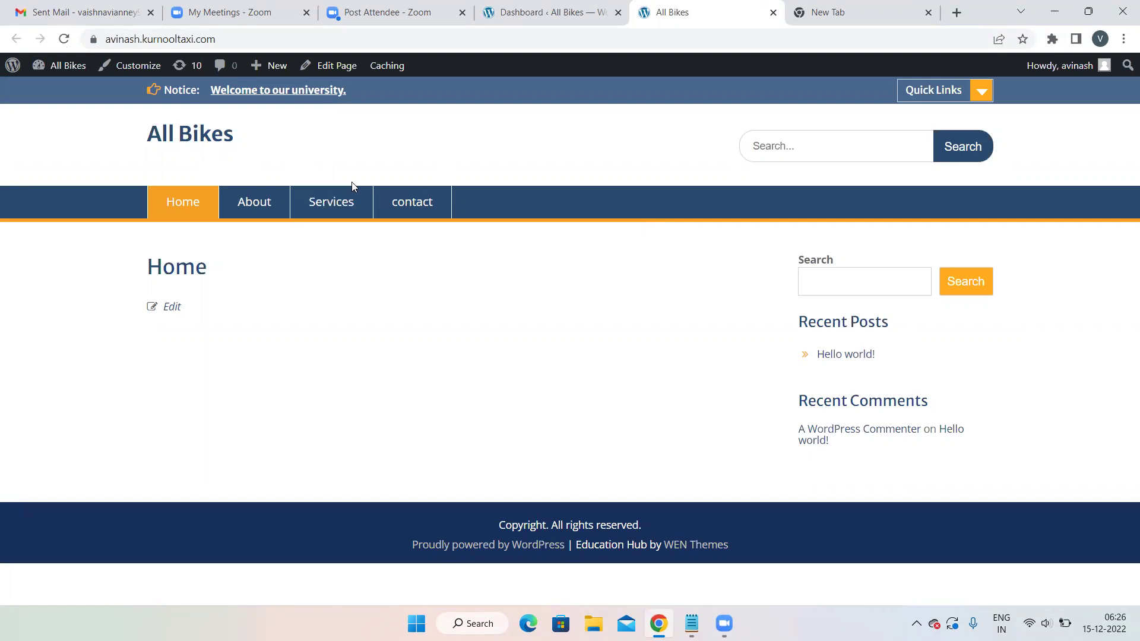
{"action": "left_click", "coordinate": [520, 6]}
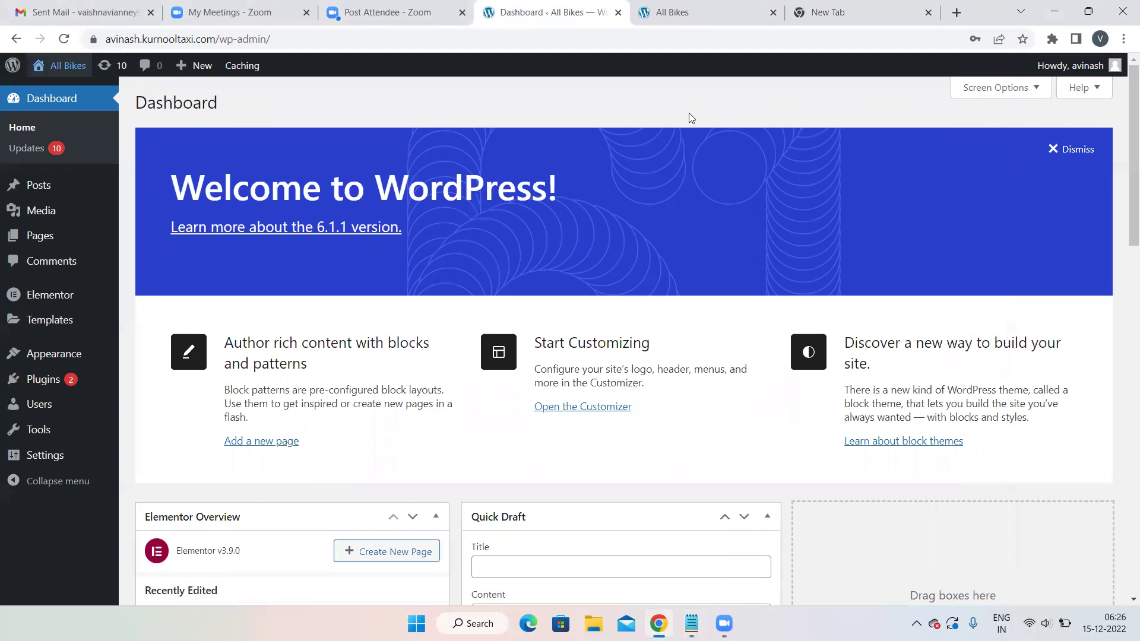
{"action": "left_click", "coordinate": [668, 12]}
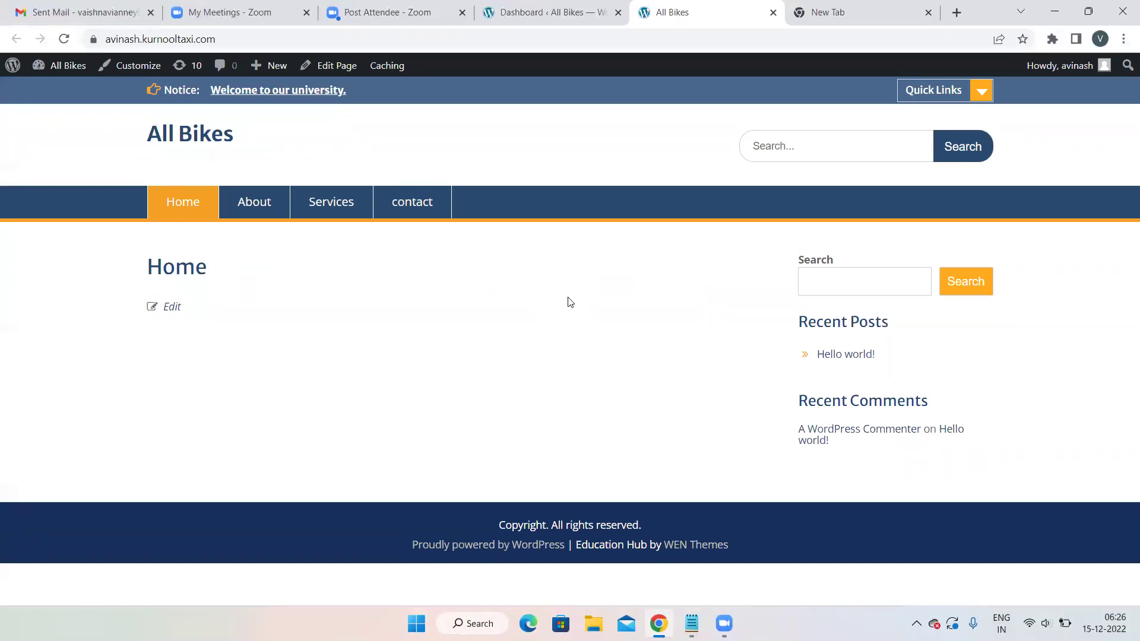
{"action": "left_click", "coordinate": [542, 11]}
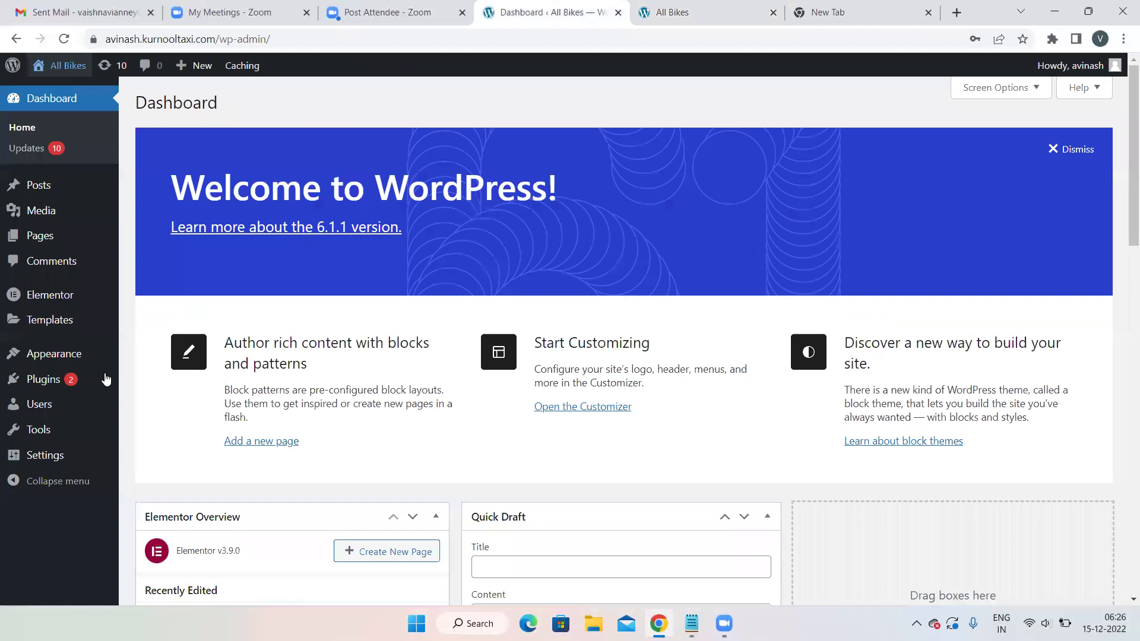
Reset the site with WP Reset's Site Reset tool, entering "reset" as the confirmation and keeping WP Reset reactivation enabled.
{"action": "mouse_move", "coordinate": [39, 438]}
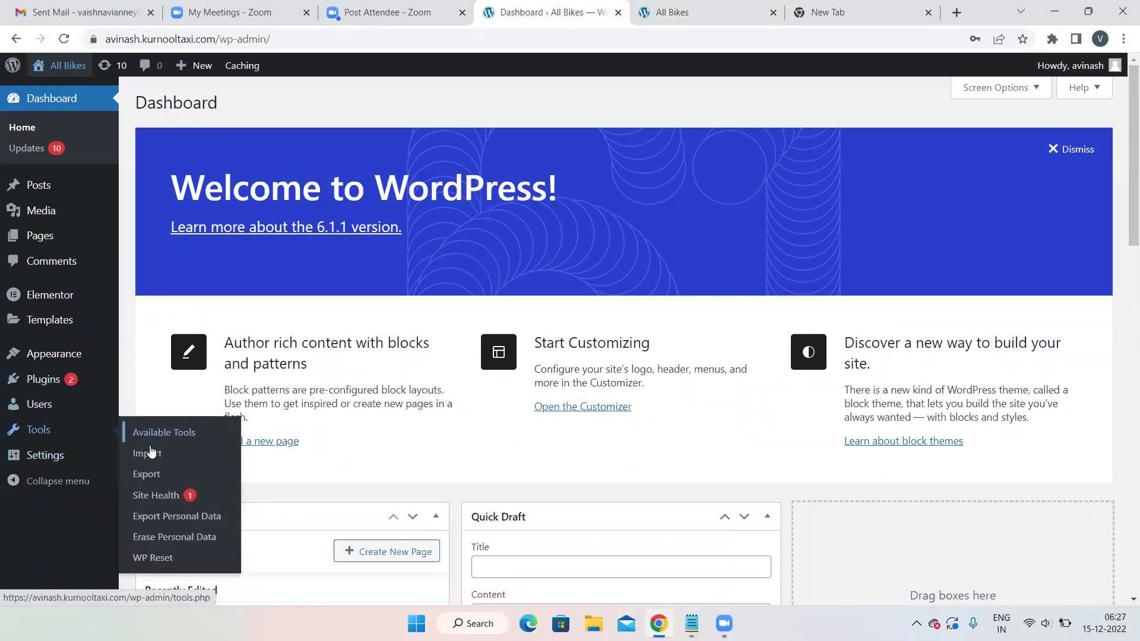
{"action": "left_click", "coordinate": [157, 563]}
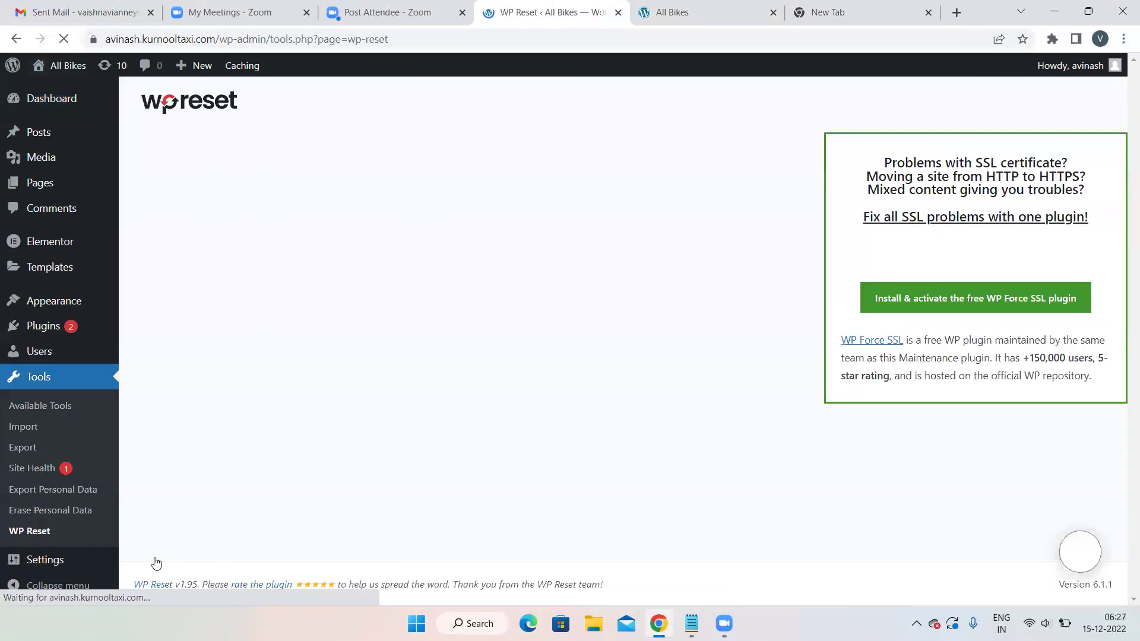
{"action": "scroll", "coordinate": [502, 291], "scroll_direction": "down", "scroll_amount": 20}
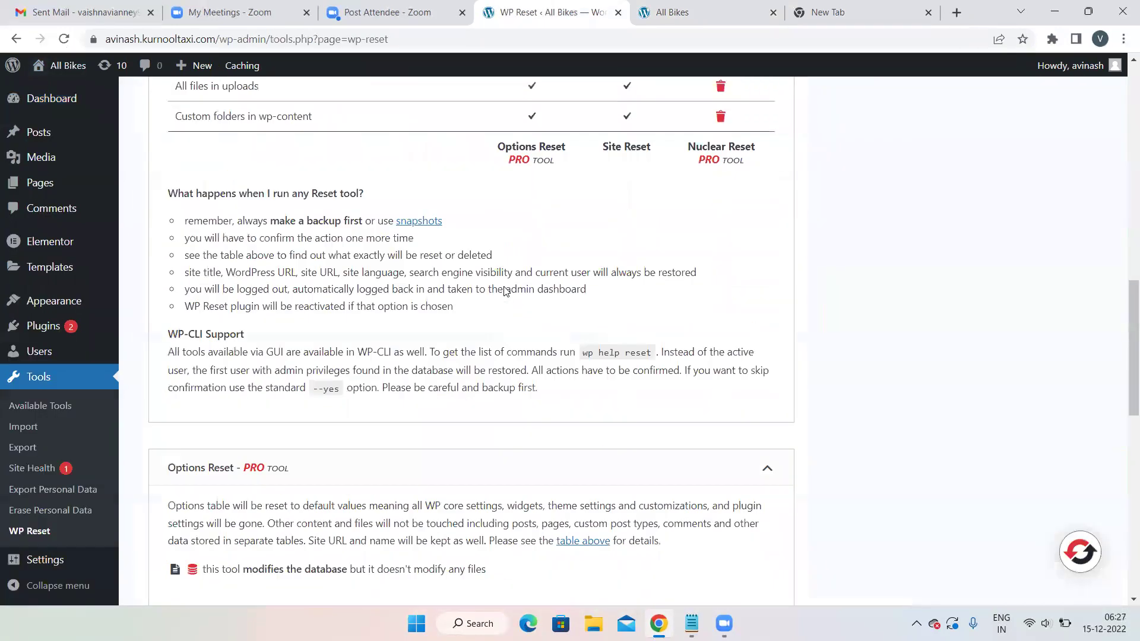
{"action": "scroll", "coordinate": [504, 291], "scroll_direction": "down", "scroll_amount": 5}
{"action": "left_click", "coordinate": [203, 283]}
{"action": "type", "text": "reset"}
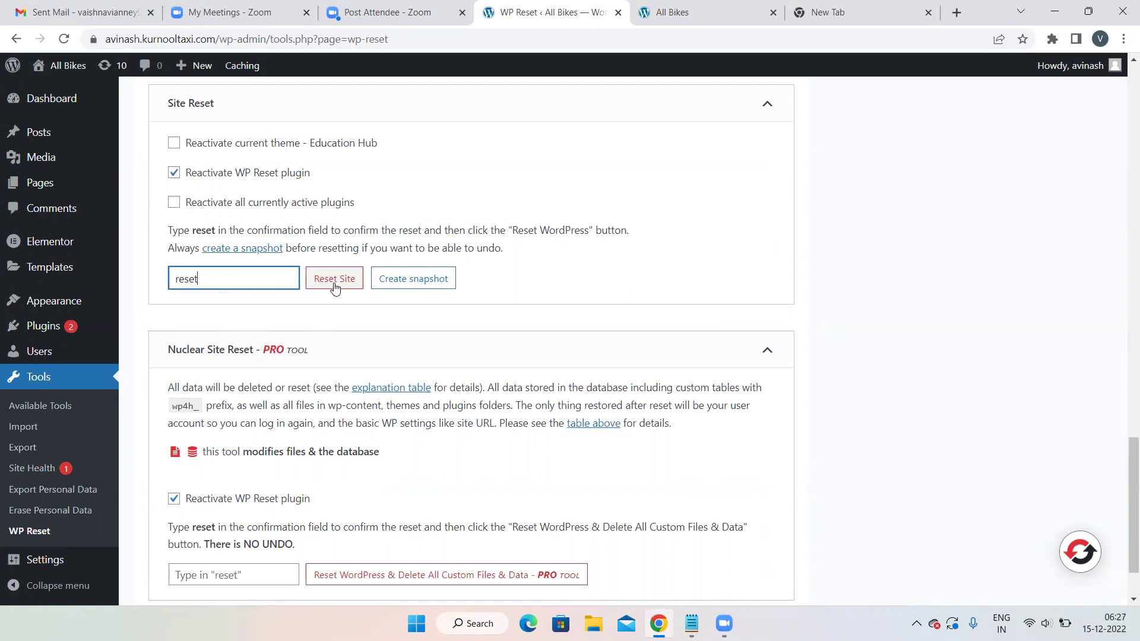
{"action": "left_click", "coordinate": [334, 282]}
{"action": "left_click", "coordinate": [499, 443]}
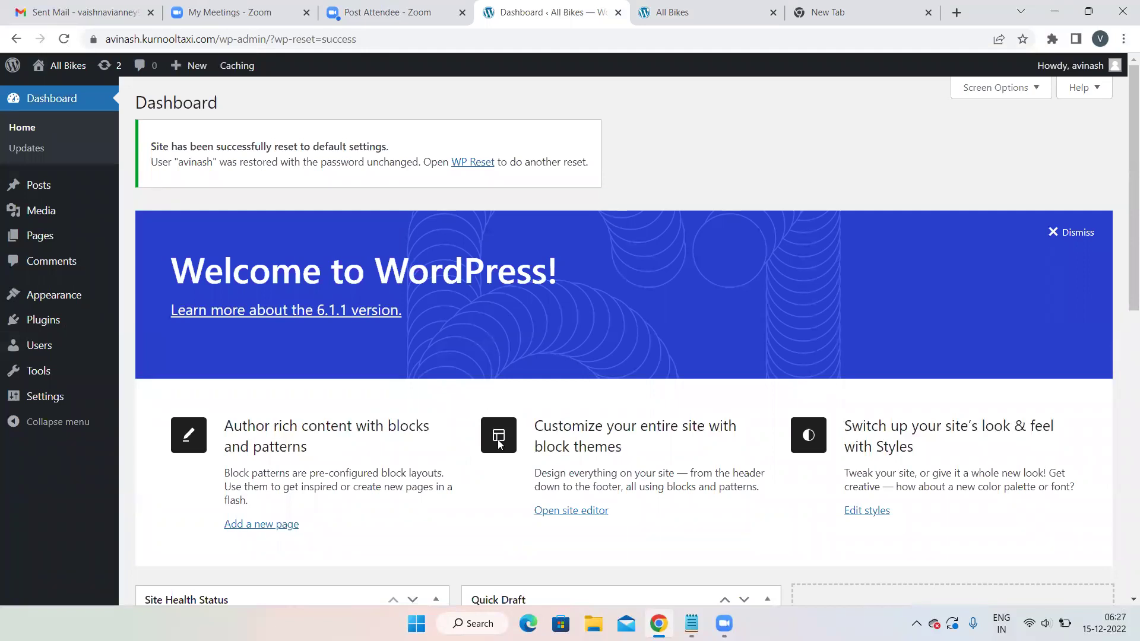
Switch to Notepad and add the lines "Elementor" and "divi" below the existing notes, after a blank line.
{"action": "key", "text": "alt+Tab"}
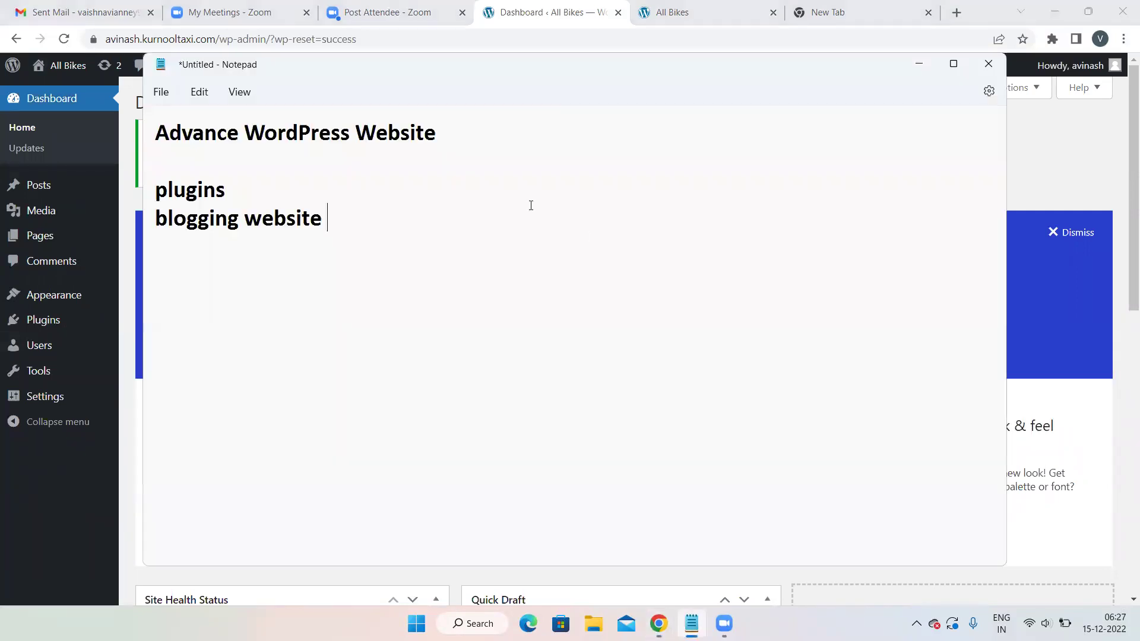
{"action": "key", "text": "Return"}
{"action": "key", "text": "Return"}
{"action": "type", "text": "Elementor"}
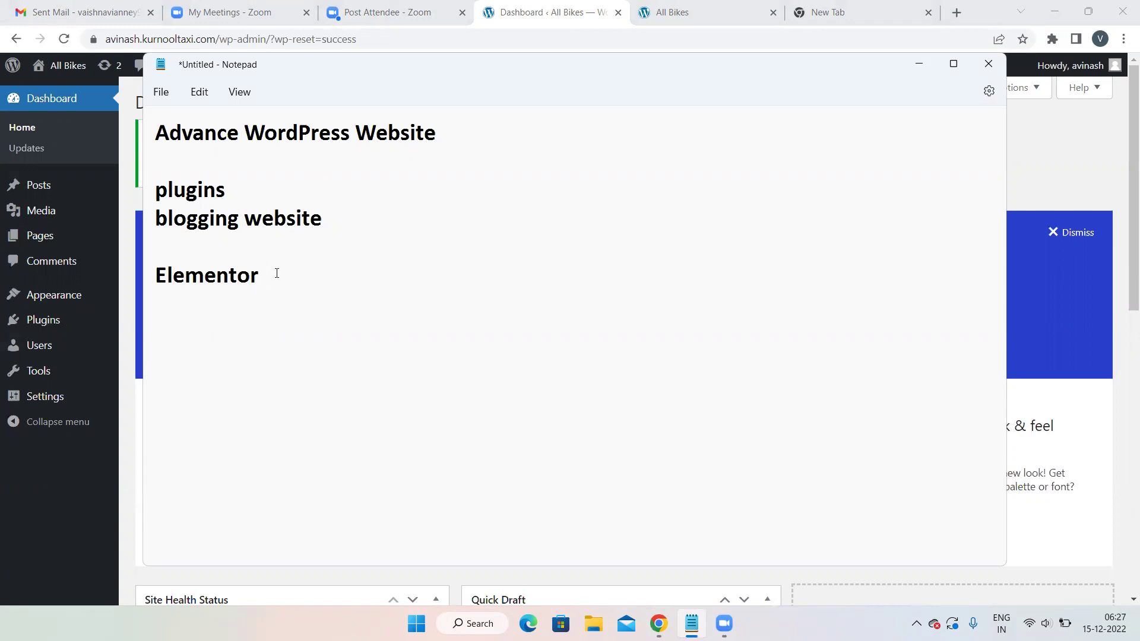
{"action": "key", "text": "Return"}
{"action": "type", "text": "divi"}
Highlight the "Elementor" line in the notes and minimize the notes window.
{"action": "left_click", "coordinate": [274, 279]}
{"action": "left_click_drag", "start_coordinate": [265, 279], "coordinate": [158, 279]}
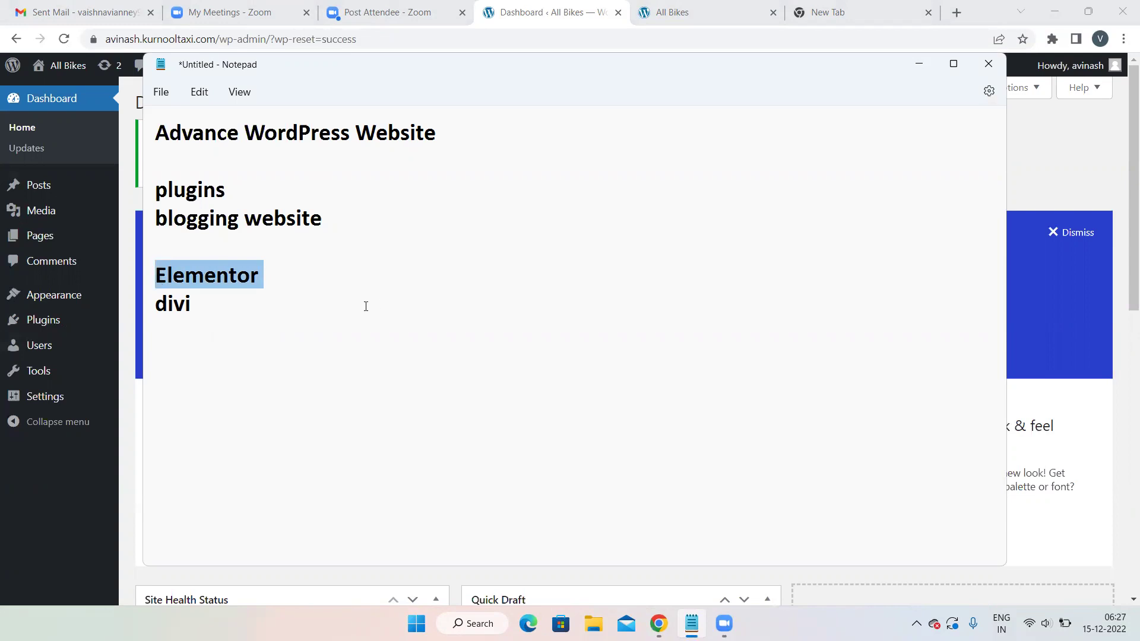
{"action": "left_click", "coordinate": [287, 306]}
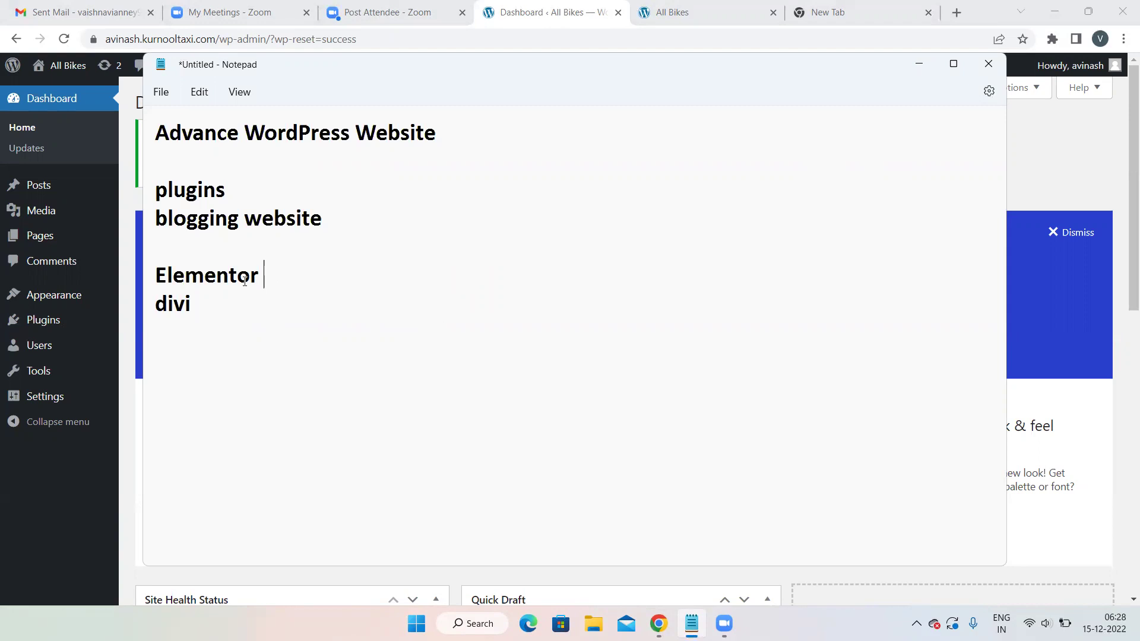
{"action": "left_click_drag", "start_coordinate": [265, 276], "coordinate": [151, 272]}
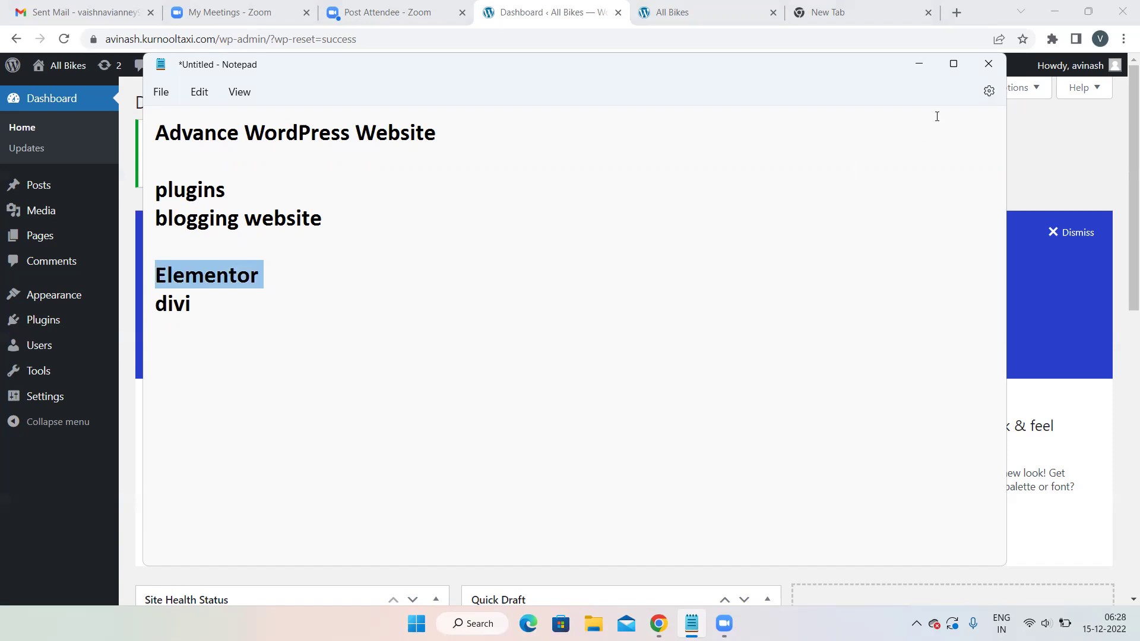
{"action": "left_click", "coordinate": [918, 66]}
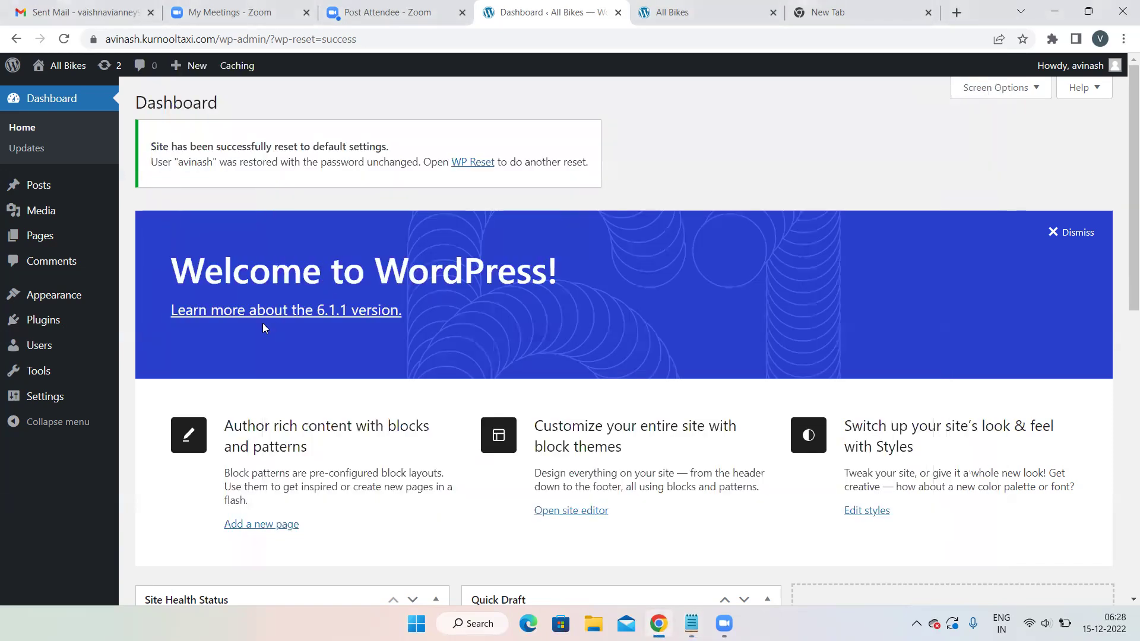
Open the page for adding new plugins and search the plugin directory for "elementor".
{"action": "mouse_move", "coordinate": [47, 330]}
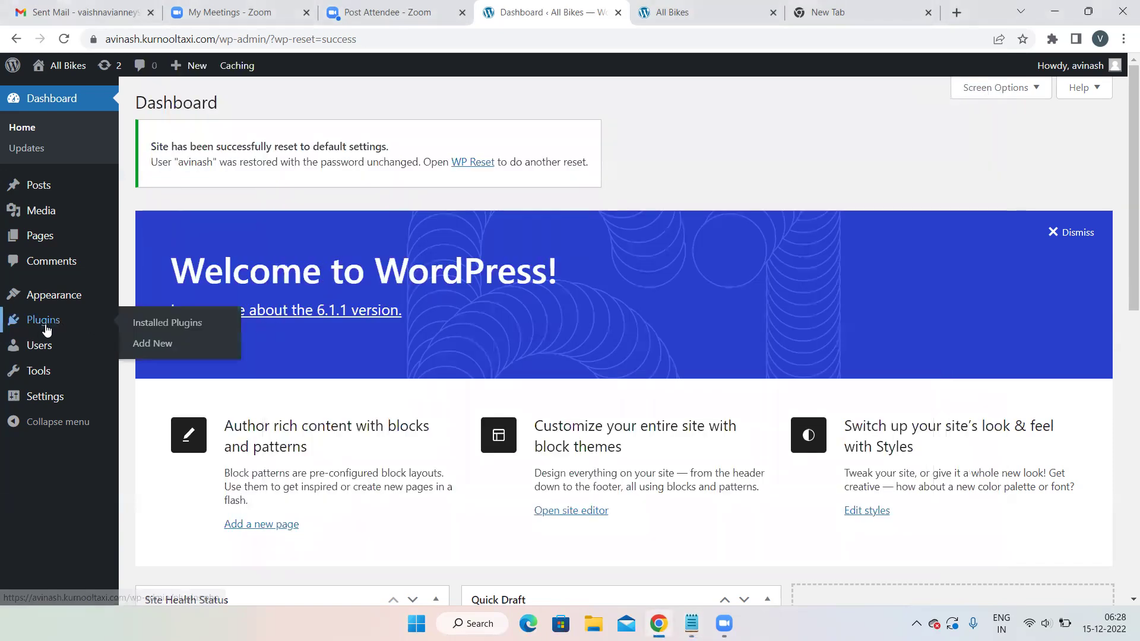
{"action": "left_click", "coordinate": [159, 351]}
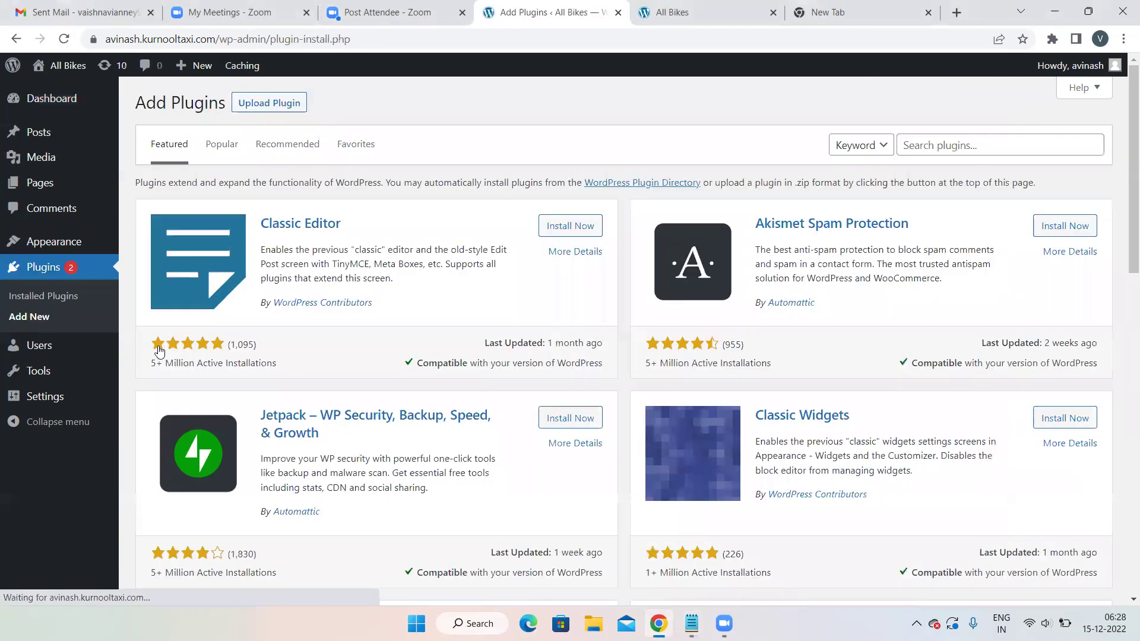
{"action": "left_click", "coordinate": [937, 146]}
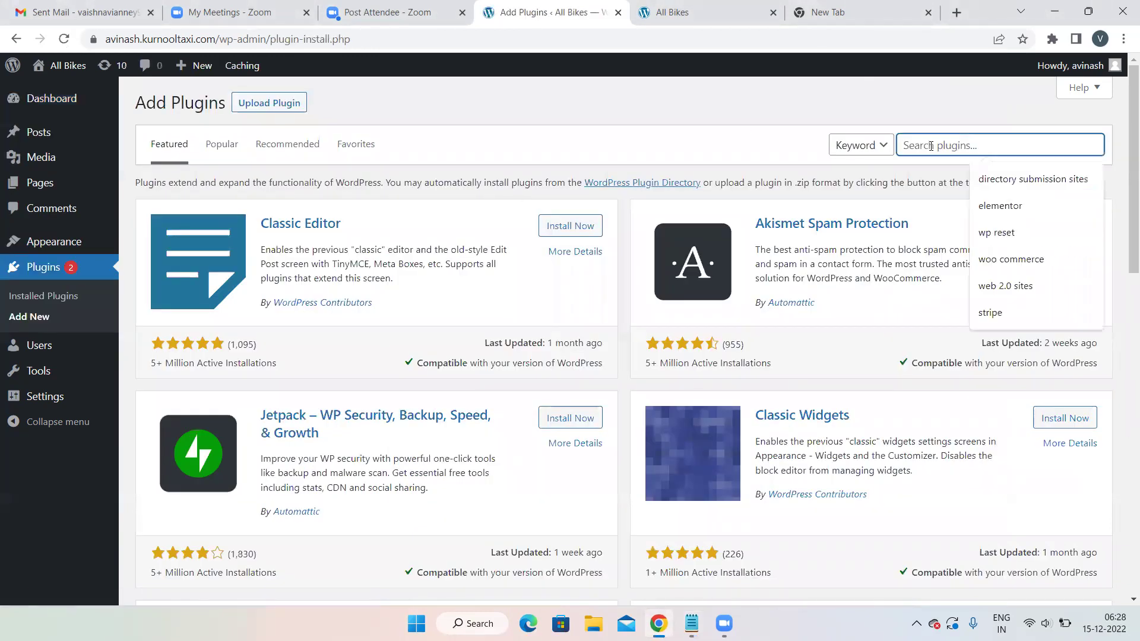
{"action": "left_click", "coordinate": [1007, 208]}
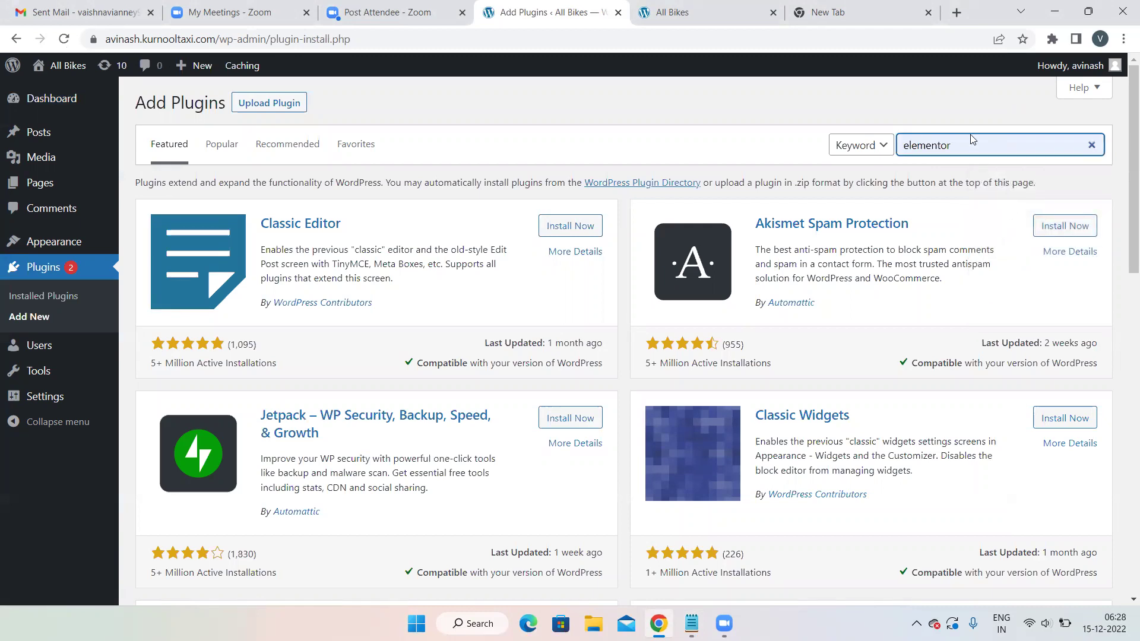
{"action": "key", "text": "Return"}
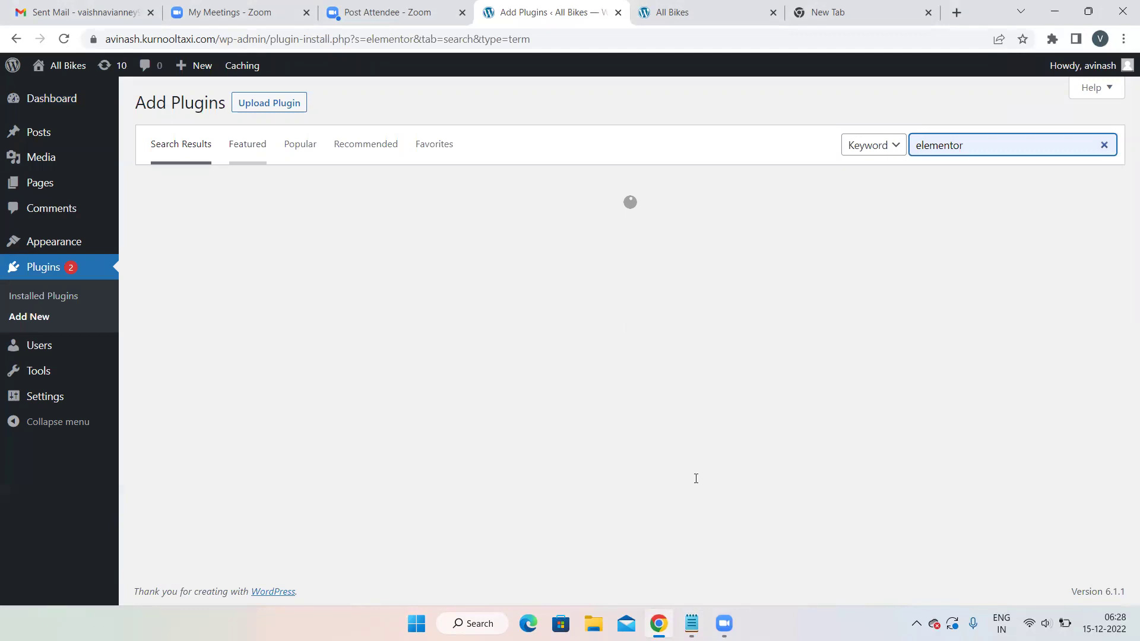
{"action": "key", "text": "ctrl+Tab"}
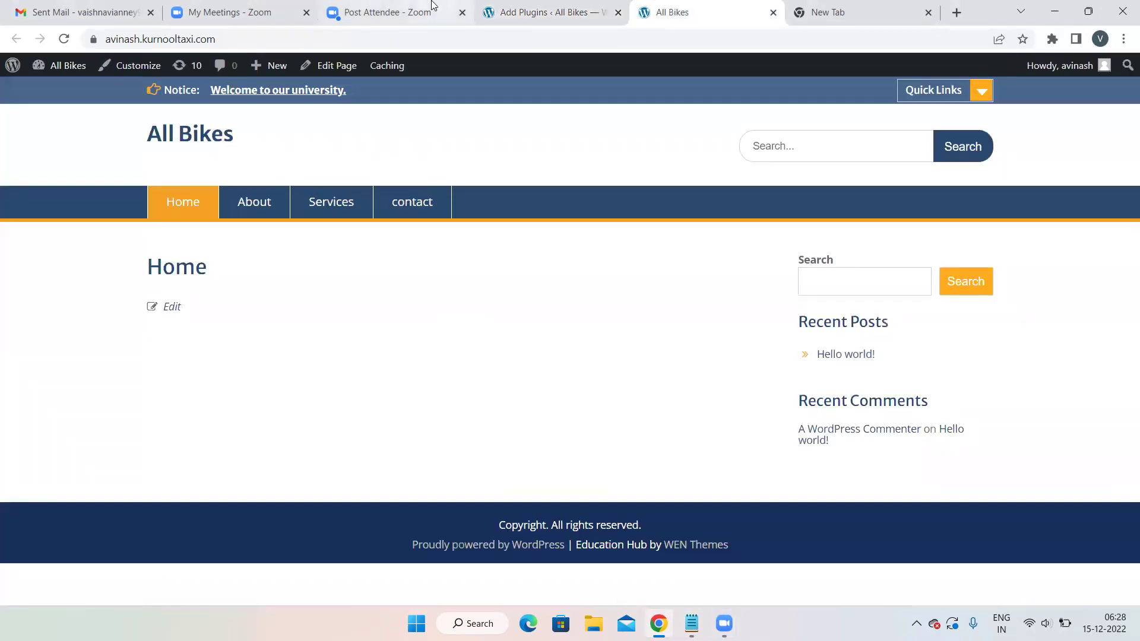
{"action": "left_click", "coordinate": [537, 8]}
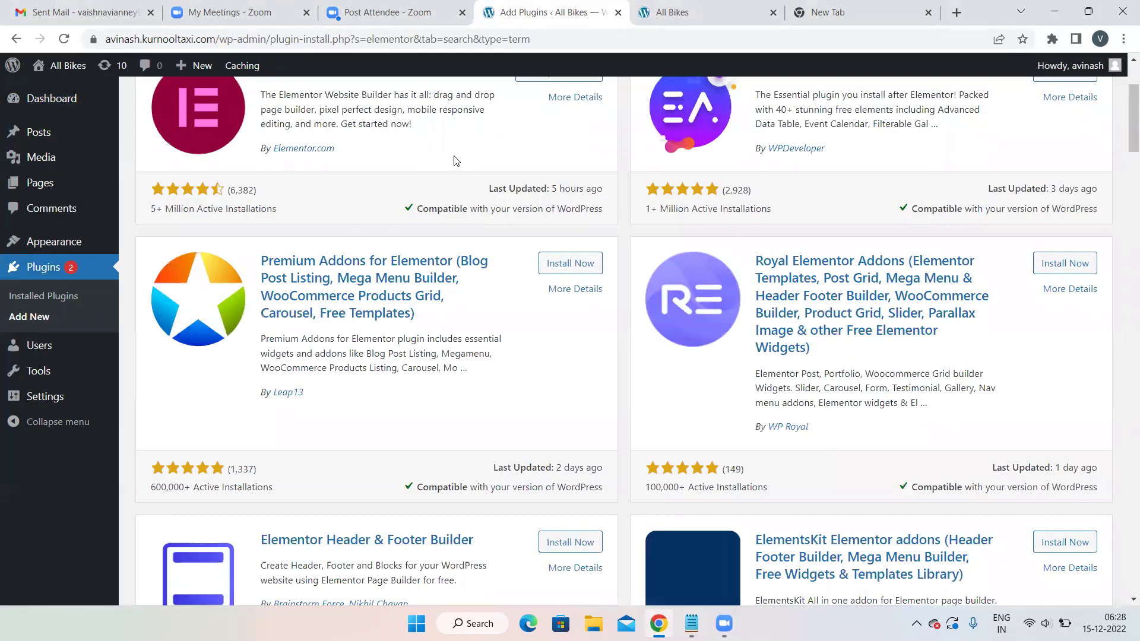
Update and activate the Elementor Website Builder plugin, leave its onboarding page, and reload the plugin search results.
{"action": "scroll", "coordinate": [573, 262], "scroll_direction": "up", "scroll_amount": 3}
{"action": "left_click", "coordinate": [560, 231]}
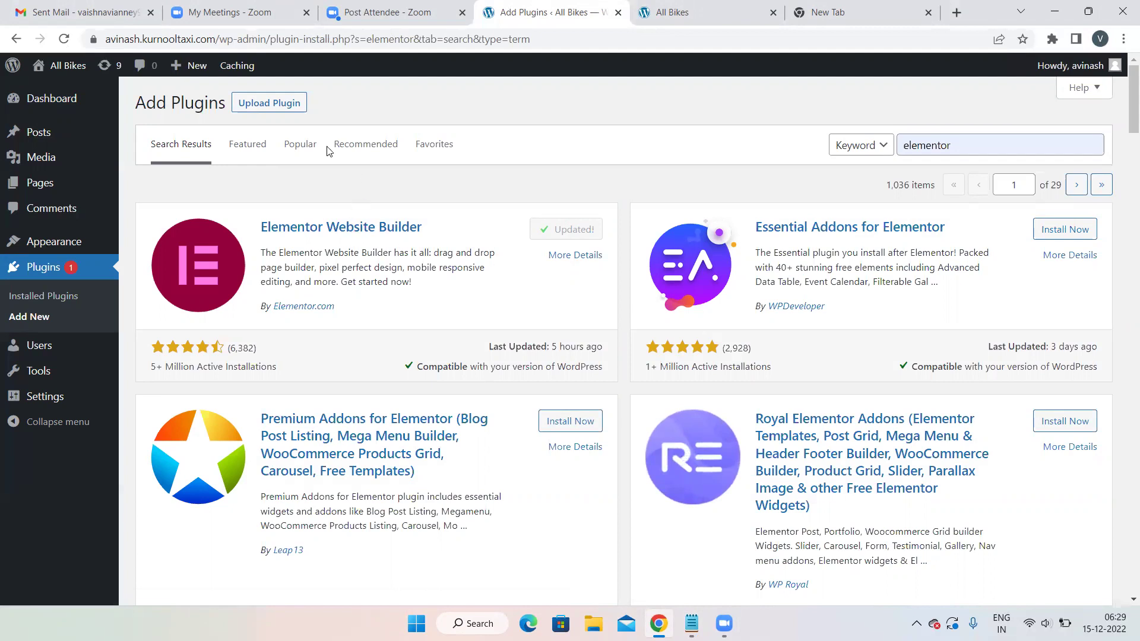
{"action": "left_click", "coordinate": [64, 39]}
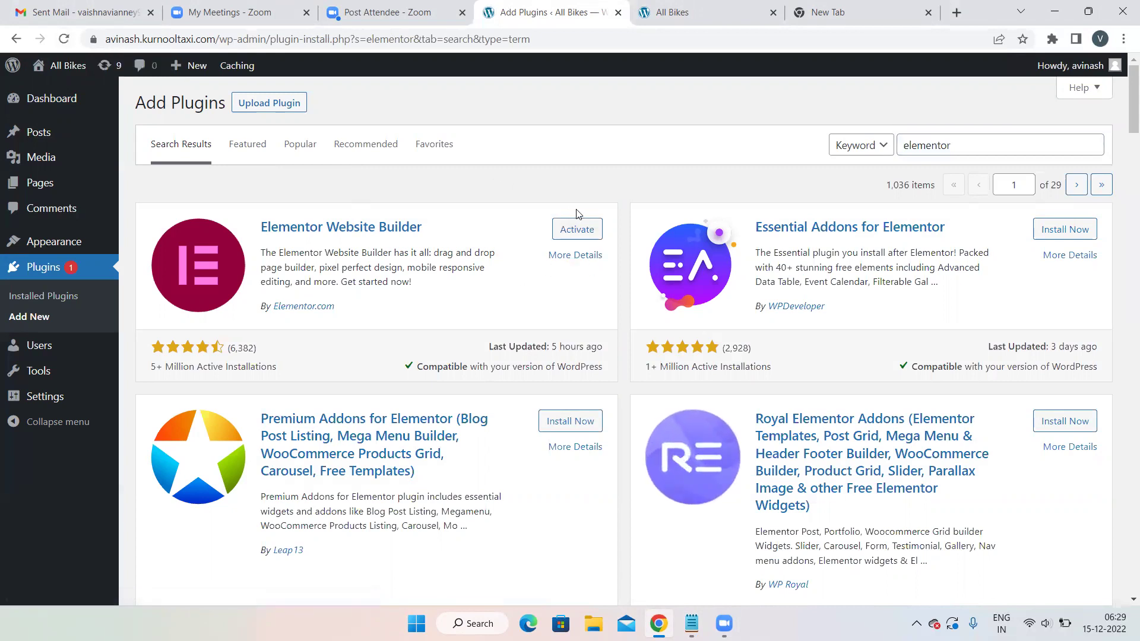
{"action": "left_click", "coordinate": [576, 229]}
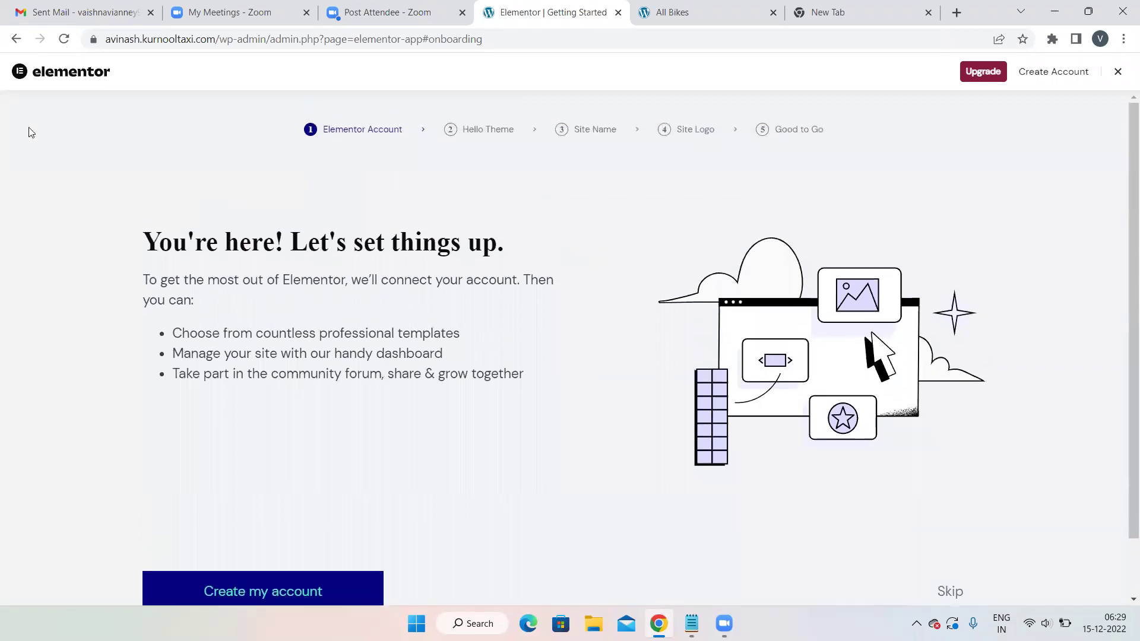
{"action": "left_click", "coordinate": [13, 39]}
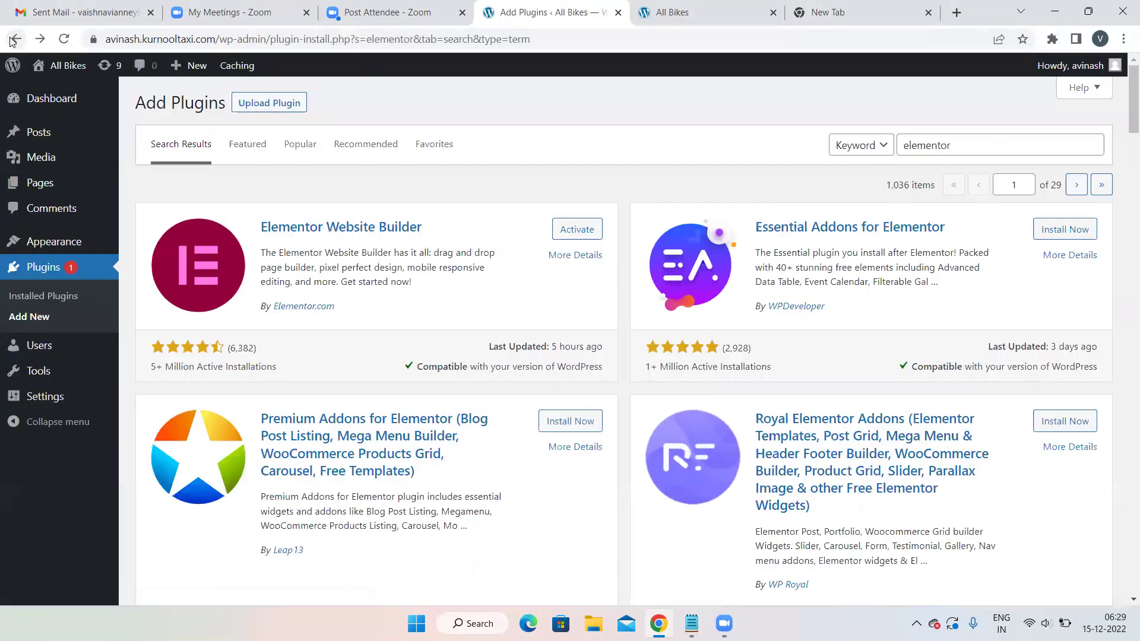
{"action": "left_click", "coordinate": [64, 39]}
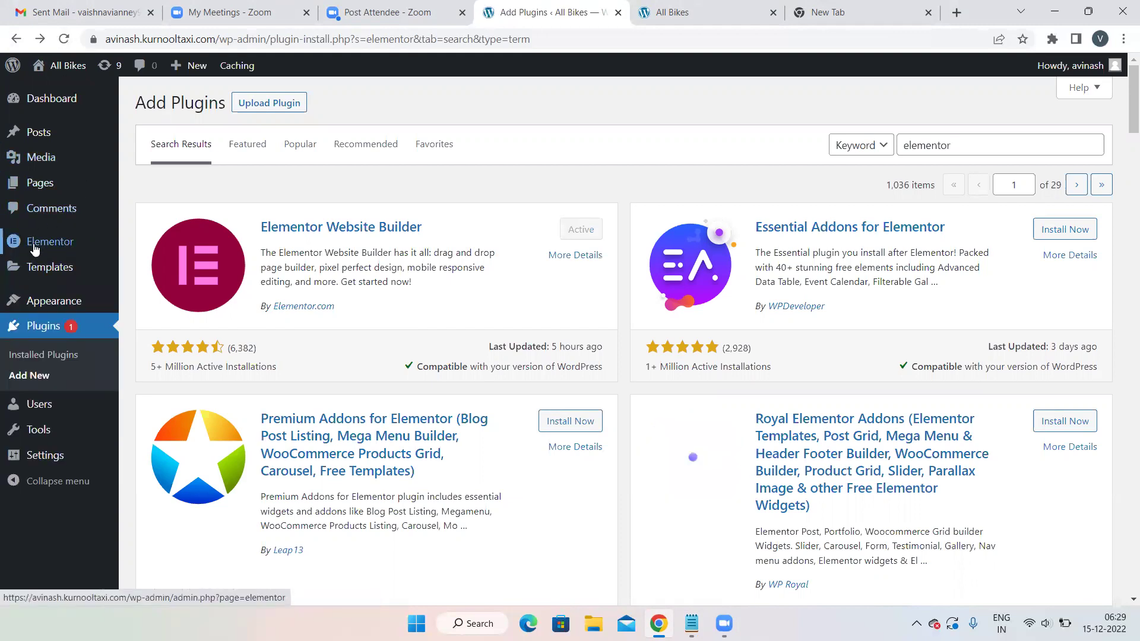
{"action": "mouse_move", "coordinate": [51, 241]}
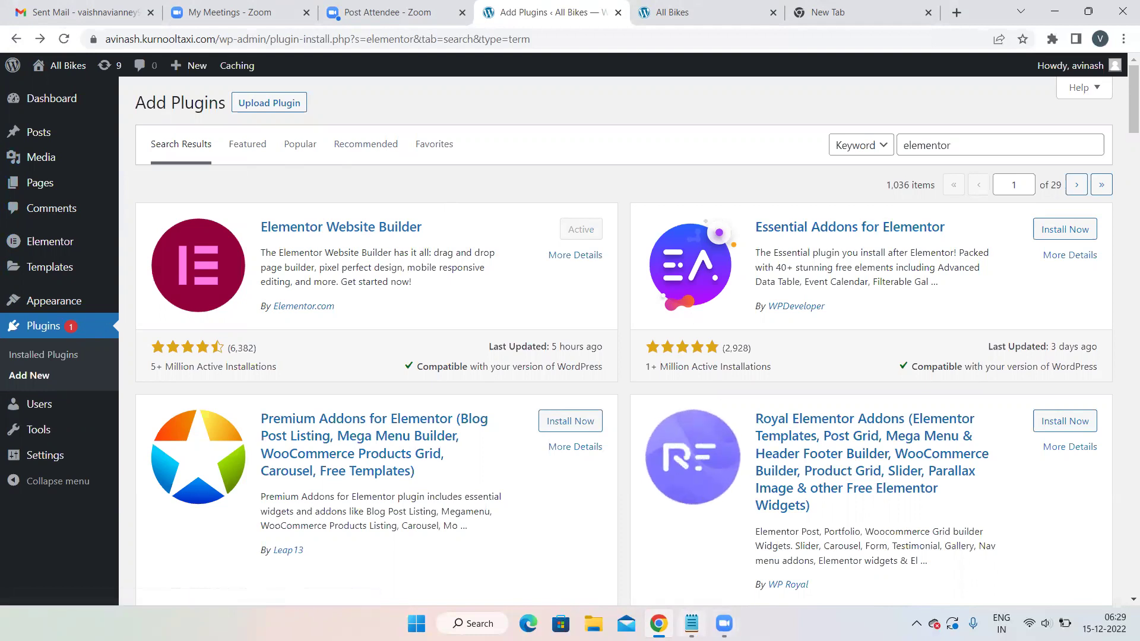
Switch to Notepad, add the lines "Astra - parent theme" and "180 templates" below the notes after a blank line, and minimize the window.
{"action": "left_click", "coordinate": [692, 624]}
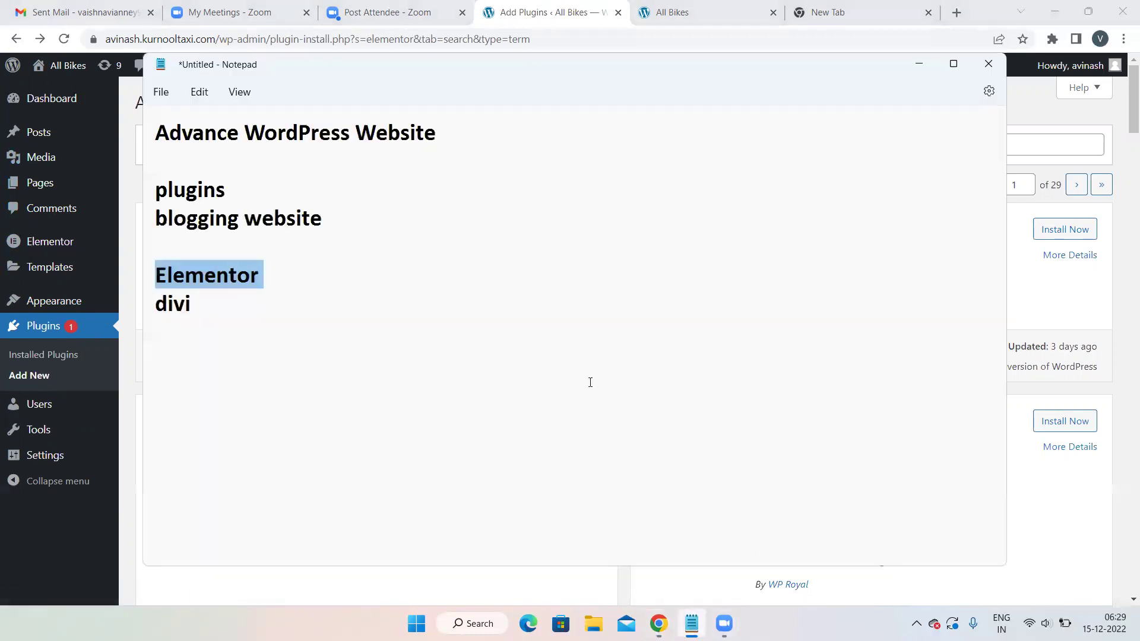
{"action": "left_click", "coordinate": [356, 375]}
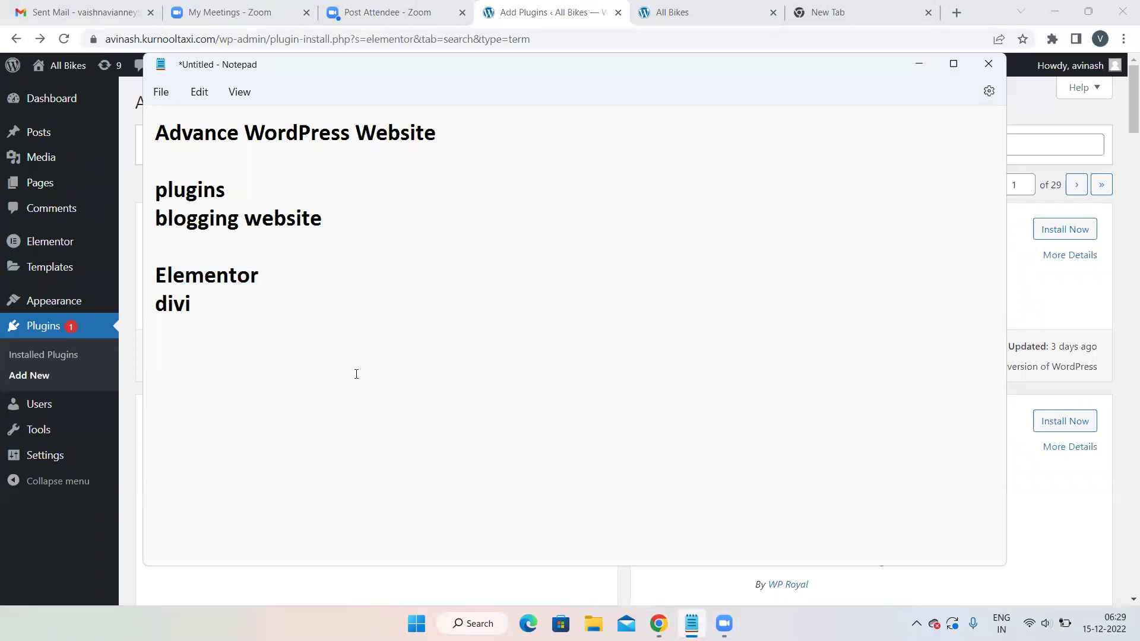
{"action": "key", "text": "Return"}
{"action": "key", "text": "Return"}
{"action": "type", "text": "Astra"}
{"action": "type", "text": "- pa"}
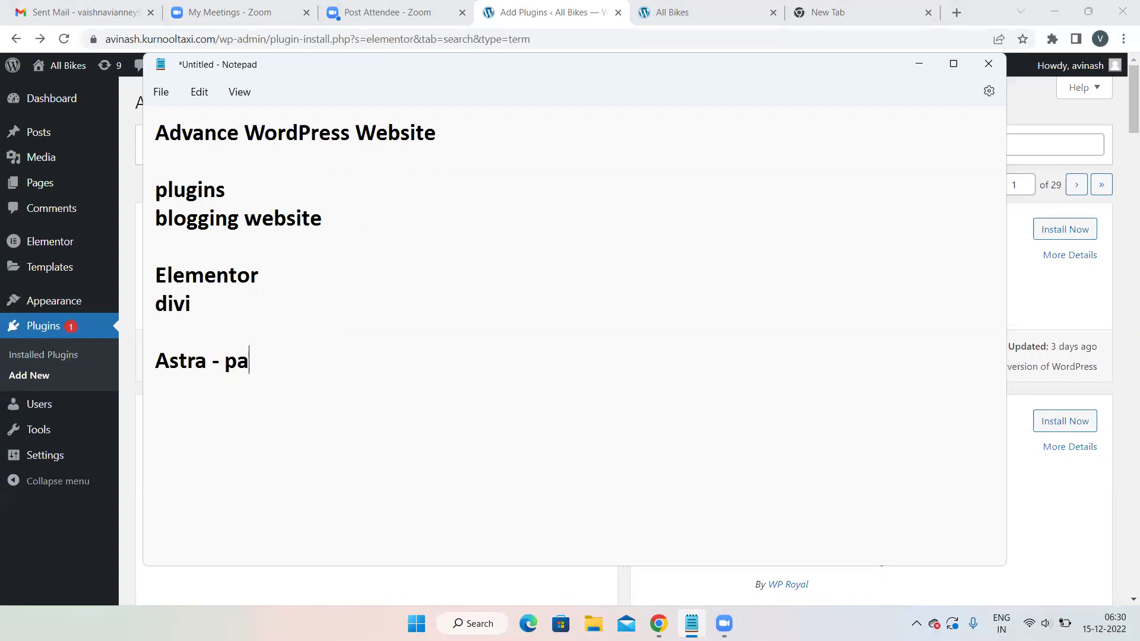
{"action": "type", "text": "rent theme"}
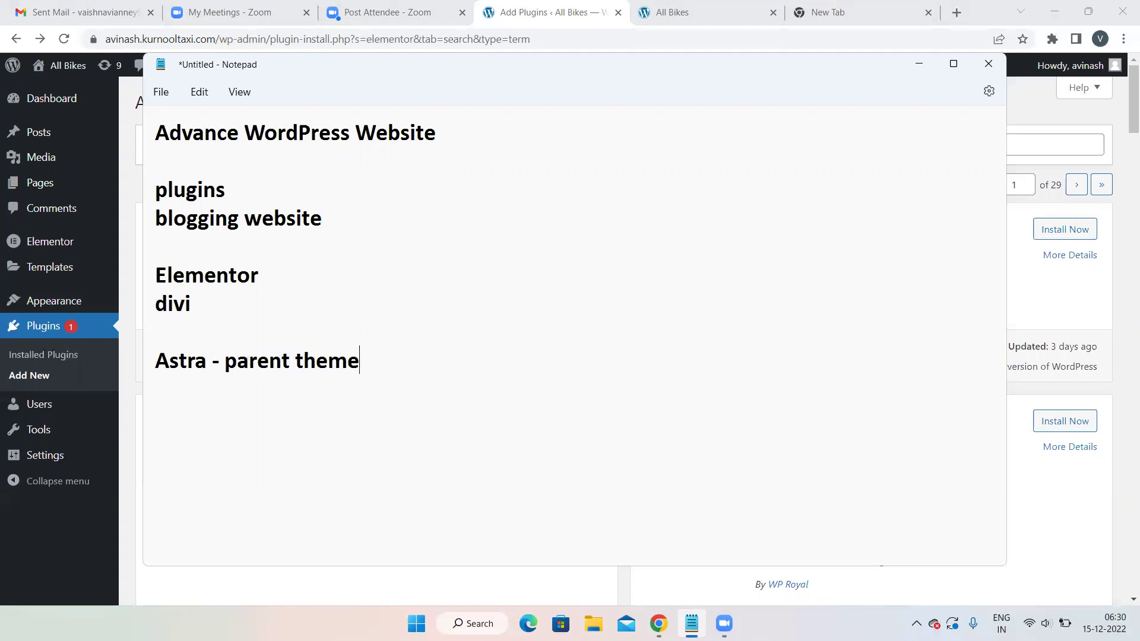
{"action": "key", "text": "Return"}
{"action": "type", "text": "180 templates"}
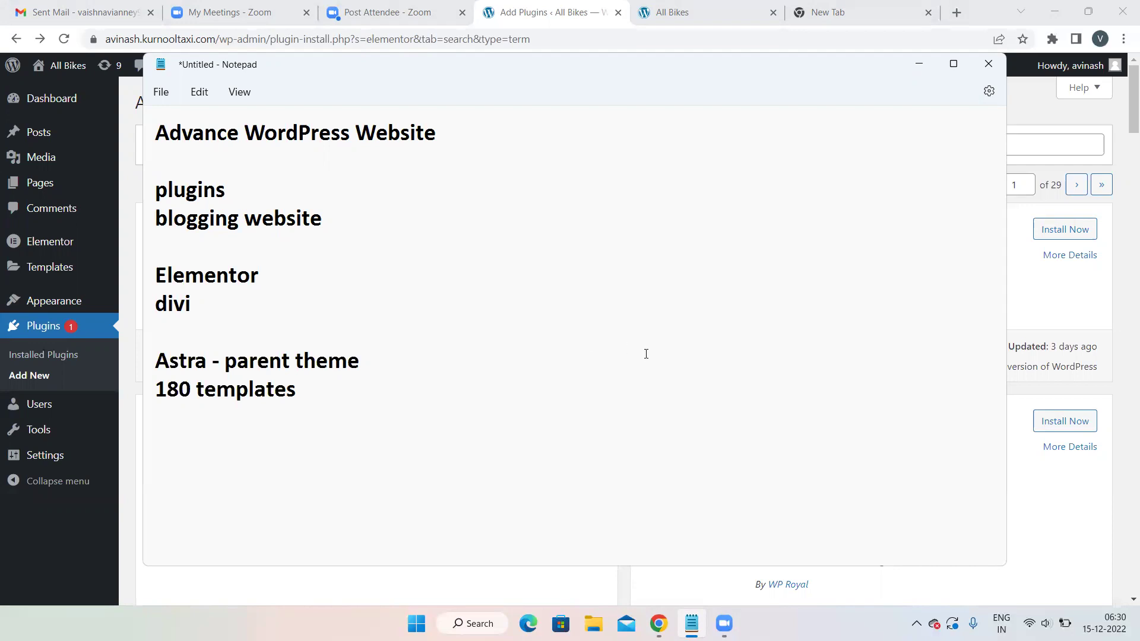
{"action": "left_click", "coordinate": [919, 65]}
Activate the installed Astra theme from the site's themes page and open the page for adding new themes.
{"action": "mouse_move", "coordinate": [104, 301]}
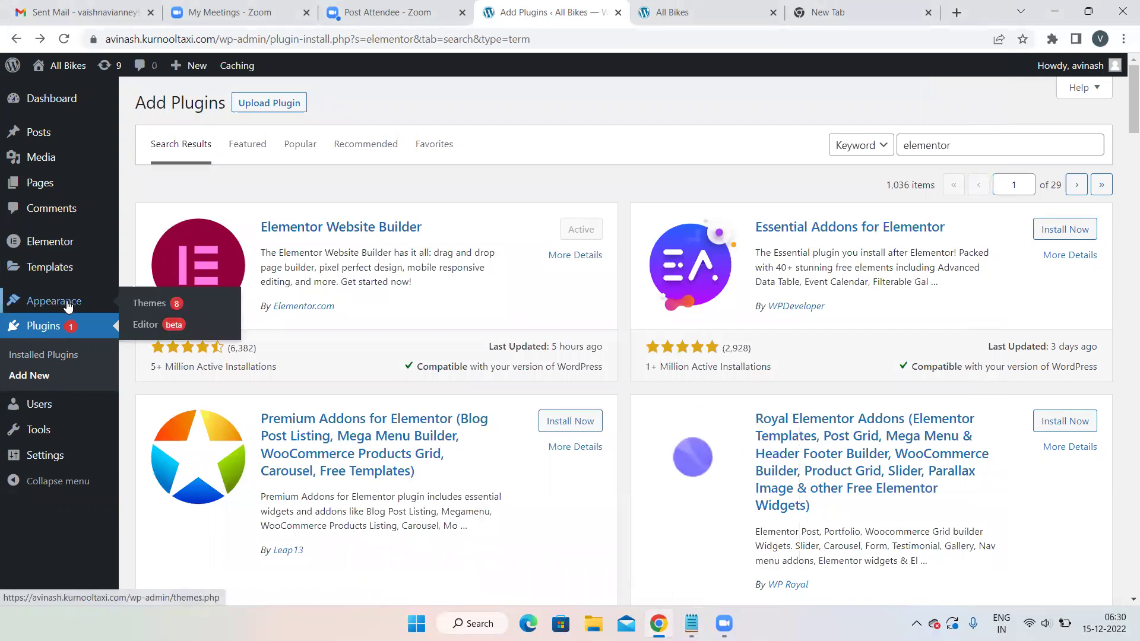
{"action": "left_click", "coordinate": [151, 305]}
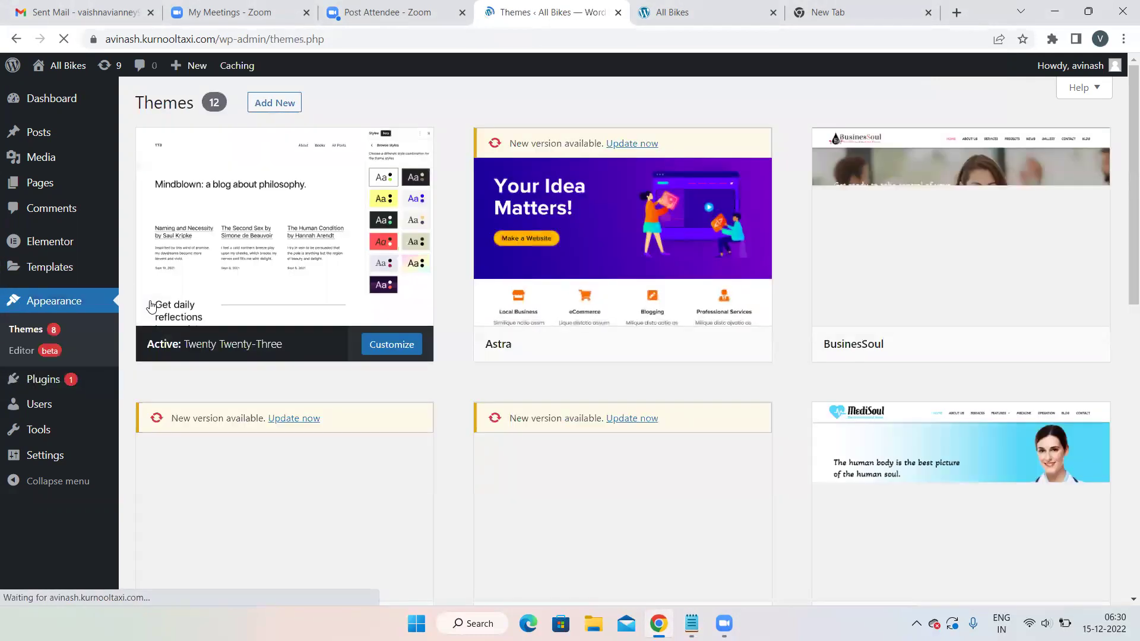
{"action": "mouse_move", "coordinate": [623, 296]}
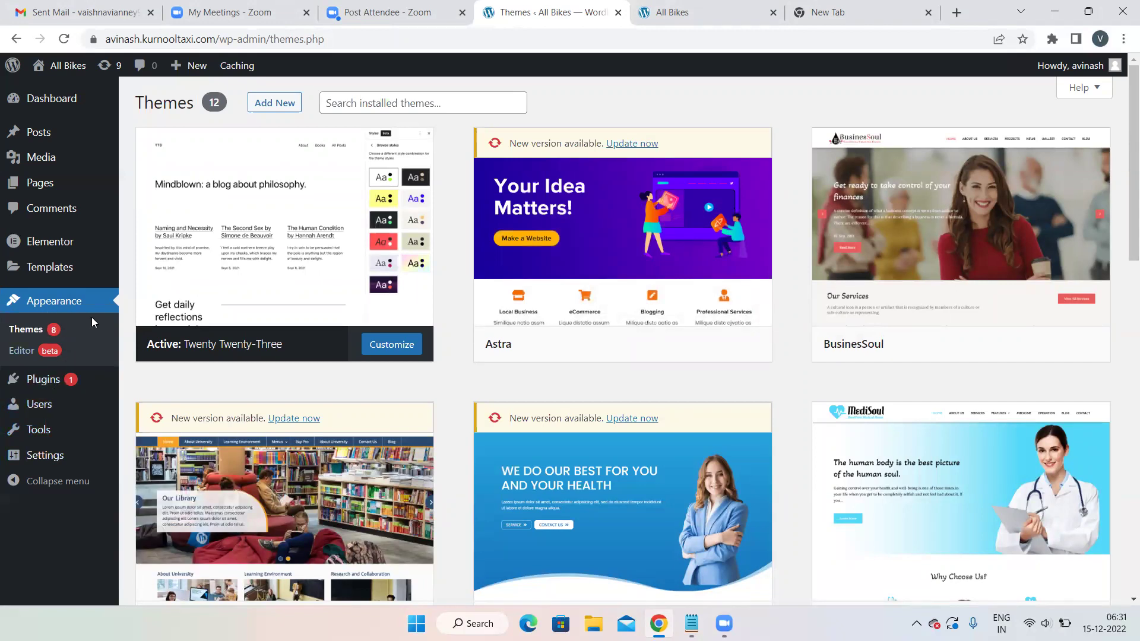
{"action": "mouse_move", "coordinate": [685, 295]}
{"action": "left_click", "coordinate": [657, 347]}
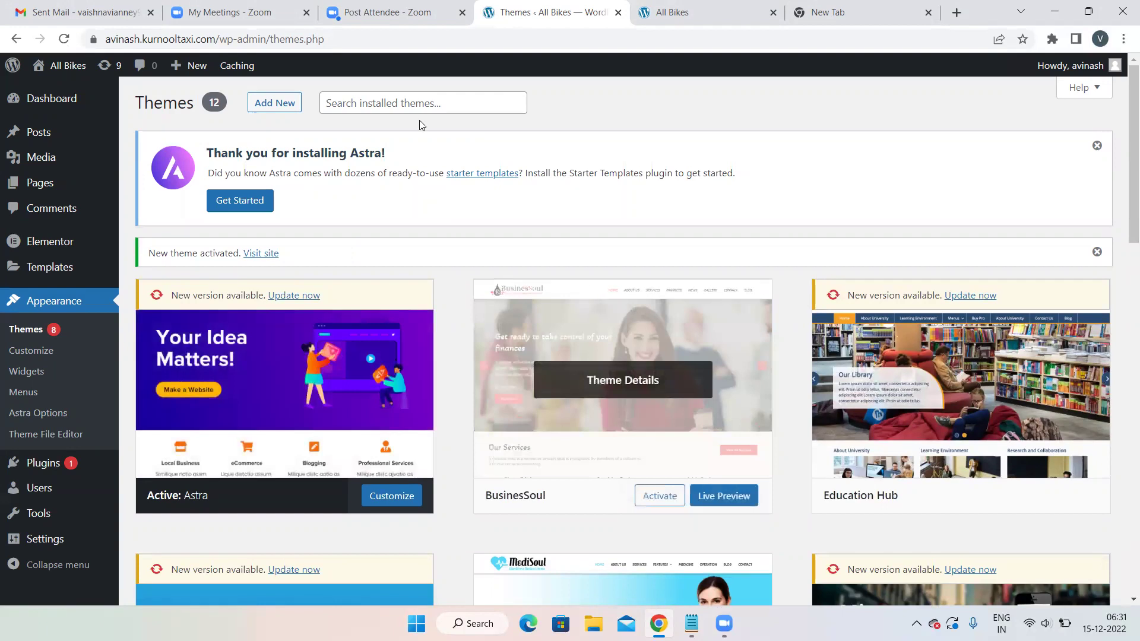
{"action": "left_click", "coordinate": [273, 105]}
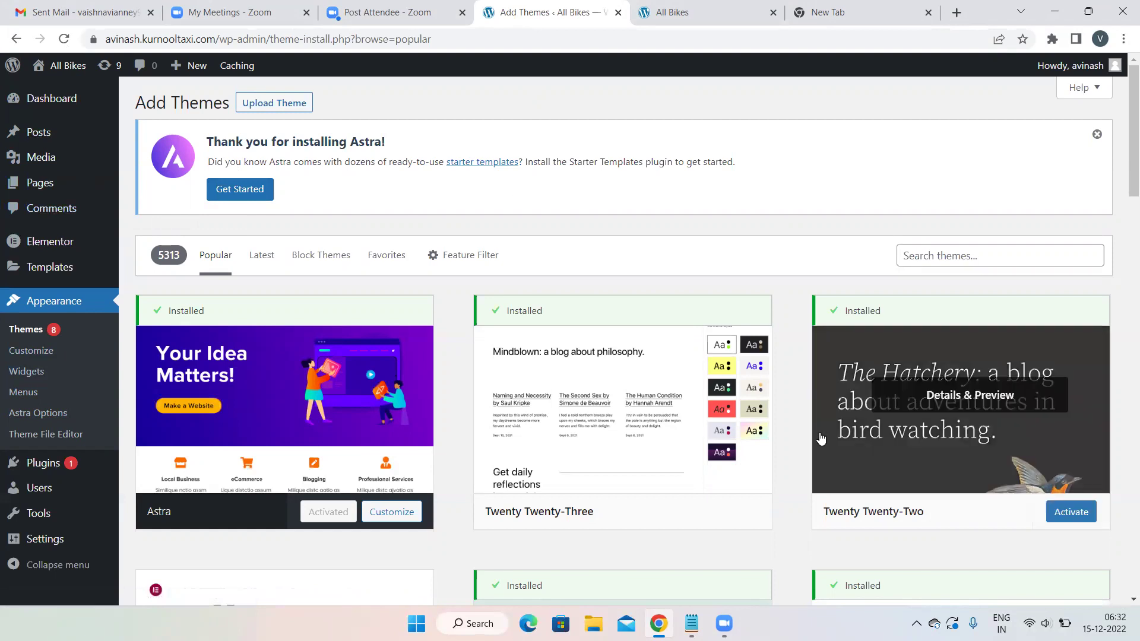
Switch to Notepad, add the lines "pages", "menu", "theme" and "customize" below the notes after two blank lines, and minimize the window.
{"action": "left_click", "coordinate": [692, 624]}
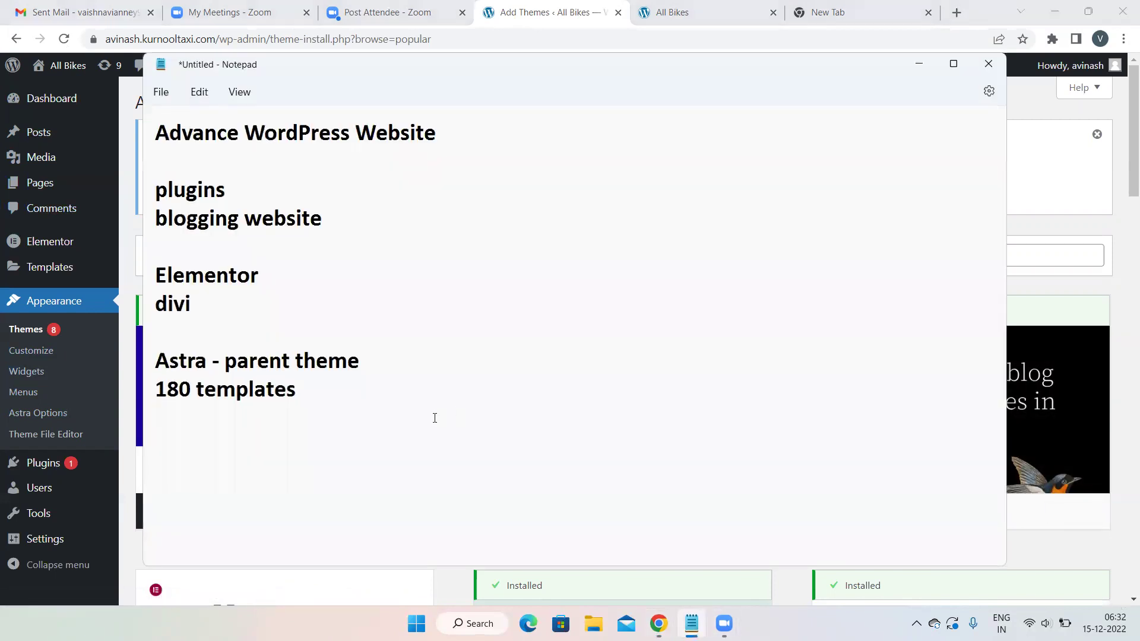
{"action": "key", "text": "Return"}
{"action": "key", "text": "Return"}
{"action": "key", "text": "Return"}
{"action": "type", "text": "pages"}
{"action": "key", "text": "Return"}
{"action": "type", "text": "menu"}
{"action": "key", "text": "Return"}
{"action": "type", "text": "theme"}
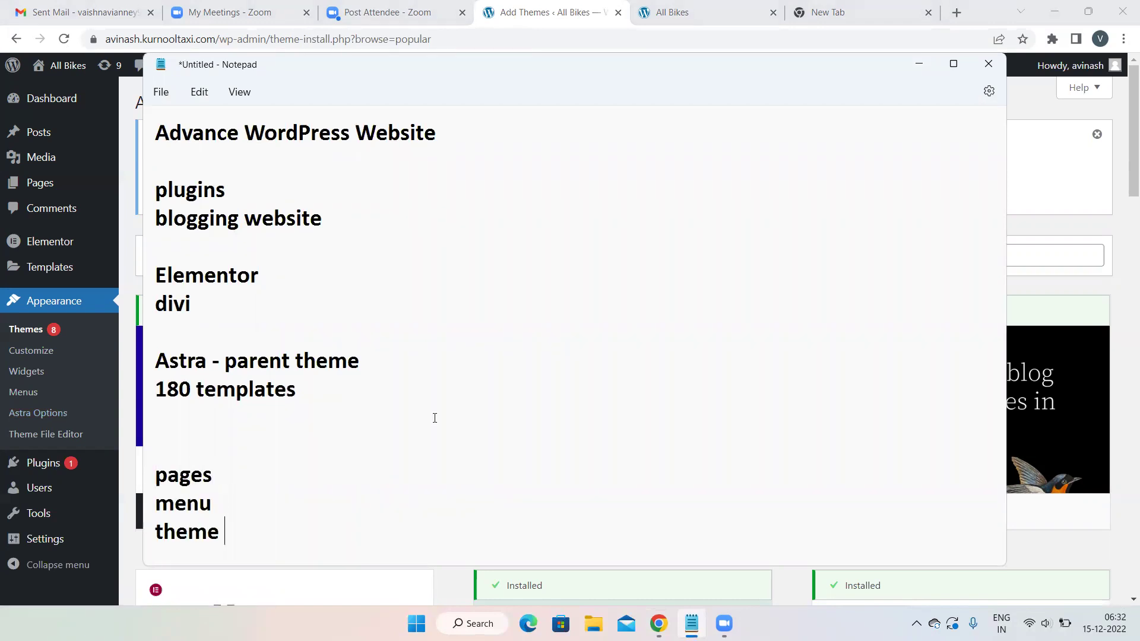
{"action": "key", "text": "Return"}
{"action": "type", "text": "cu"}
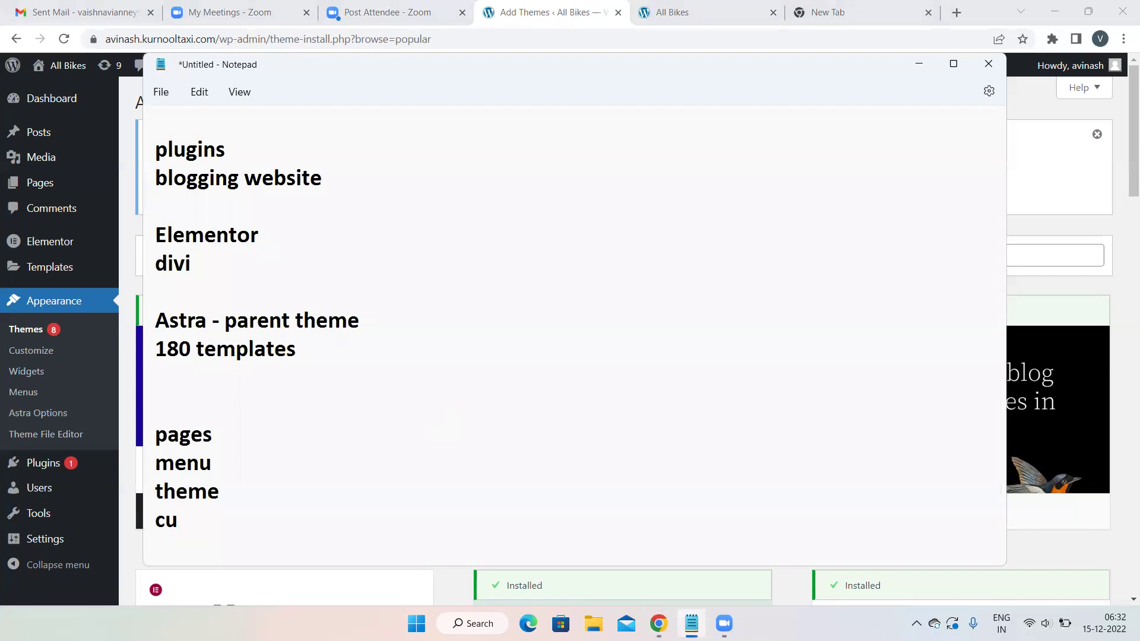
{"action": "type", "text": "stomize"}
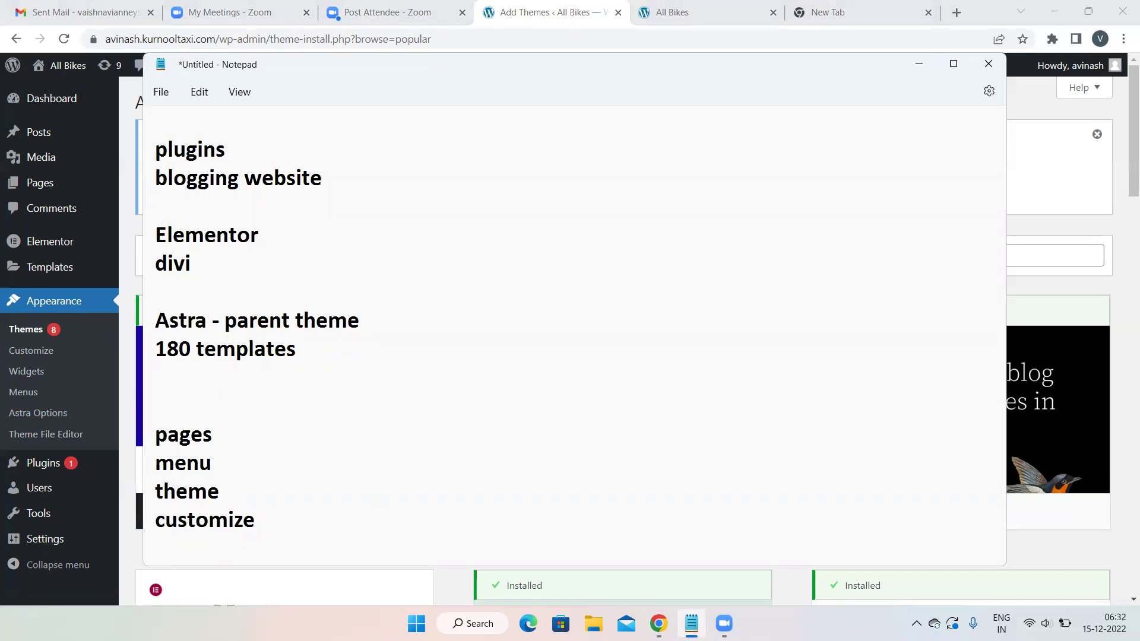
{"action": "left_click", "coordinate": [918, 64]}
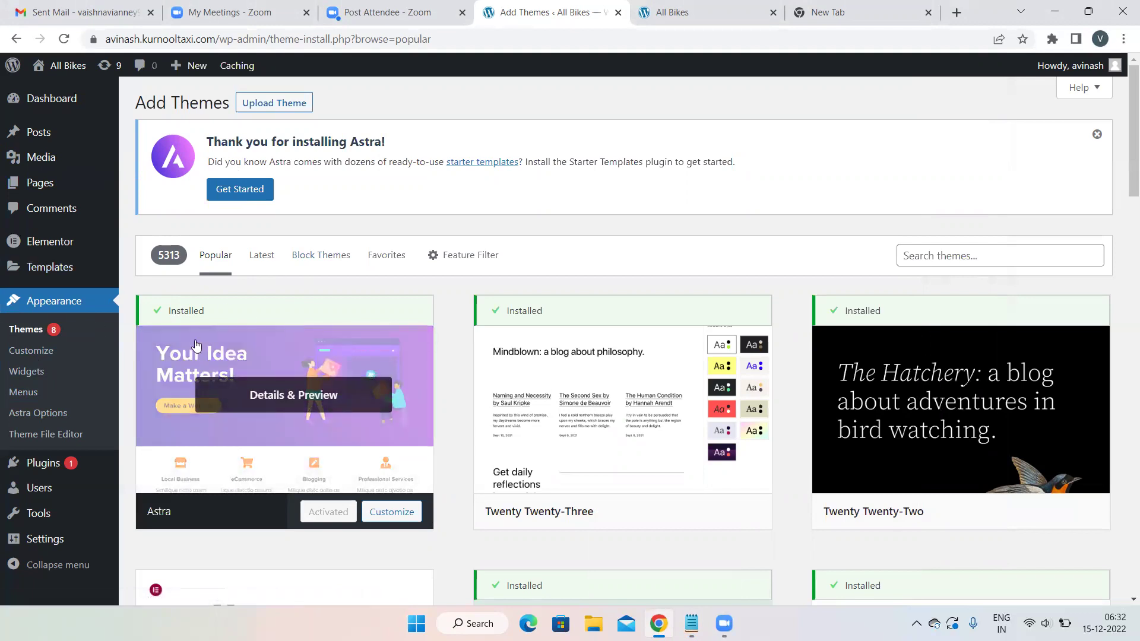
Open Astra Options and install the importer plugin for the starter templates.
{"action": "left_click", "coordinate": [36, 414]}
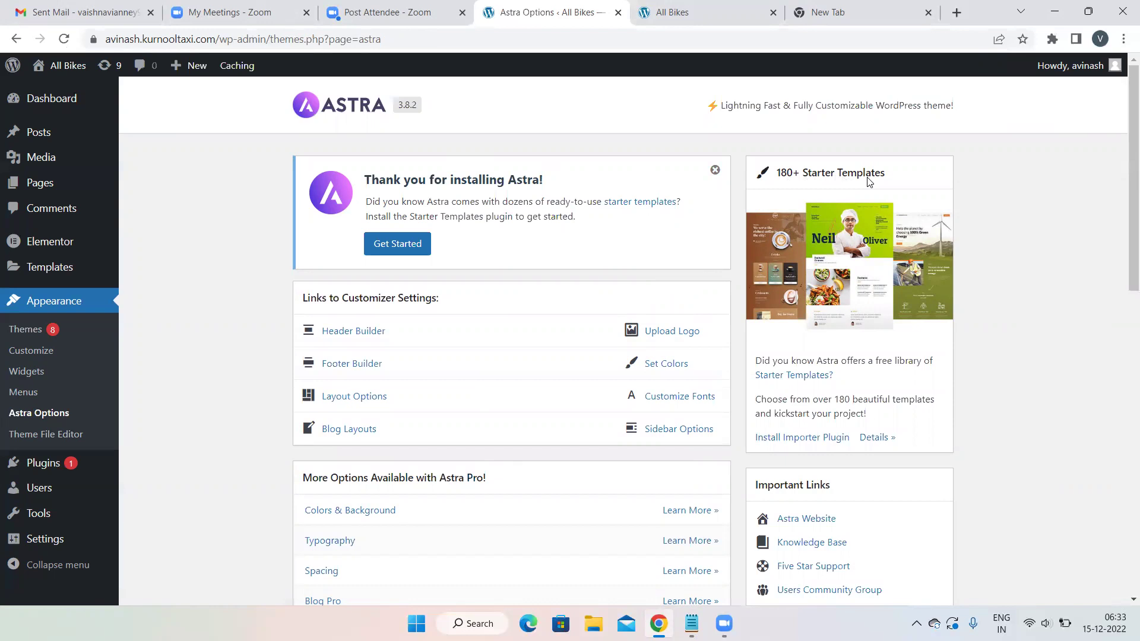
{"action": "scroll", "coordinate": [867, 181], "scroll_direction": "down", "scroll_amount": 1}
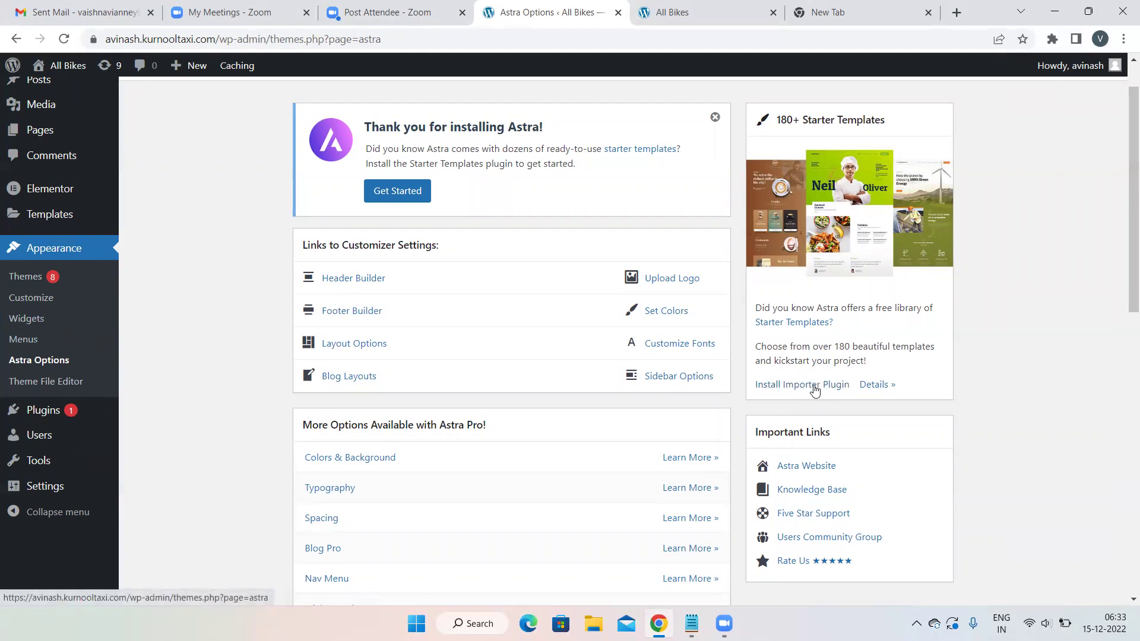
{"action": "left_click", "coordinate": [781, 386]}
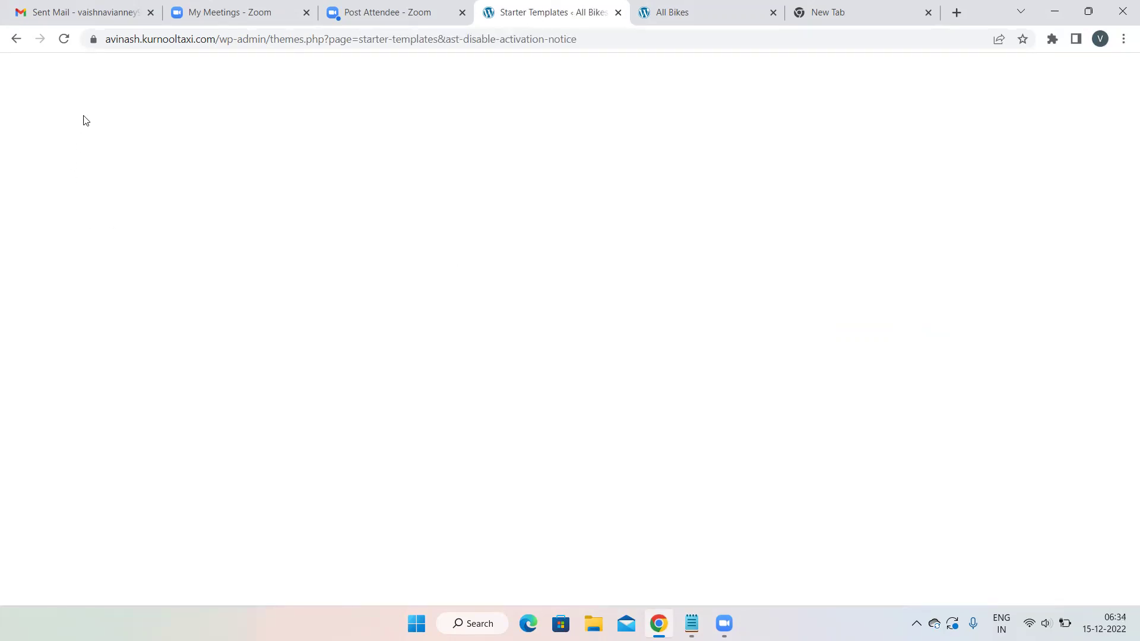
Reload the blank starter templates page, return to Astra Options, run the importer plugin installation again and reload the page.
{"action": "left_click", "coordinate": [65, 39]}
{"action": "left_click", "coordinate": [16, 39]}
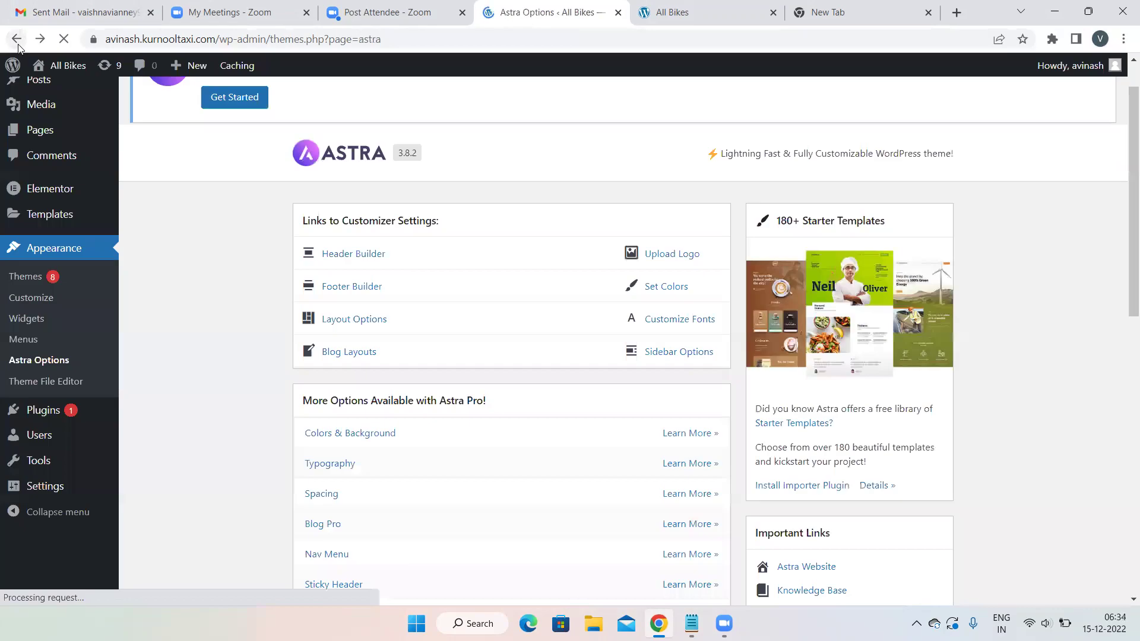
{"action": "left_click", "coordinate": [799, 386]}
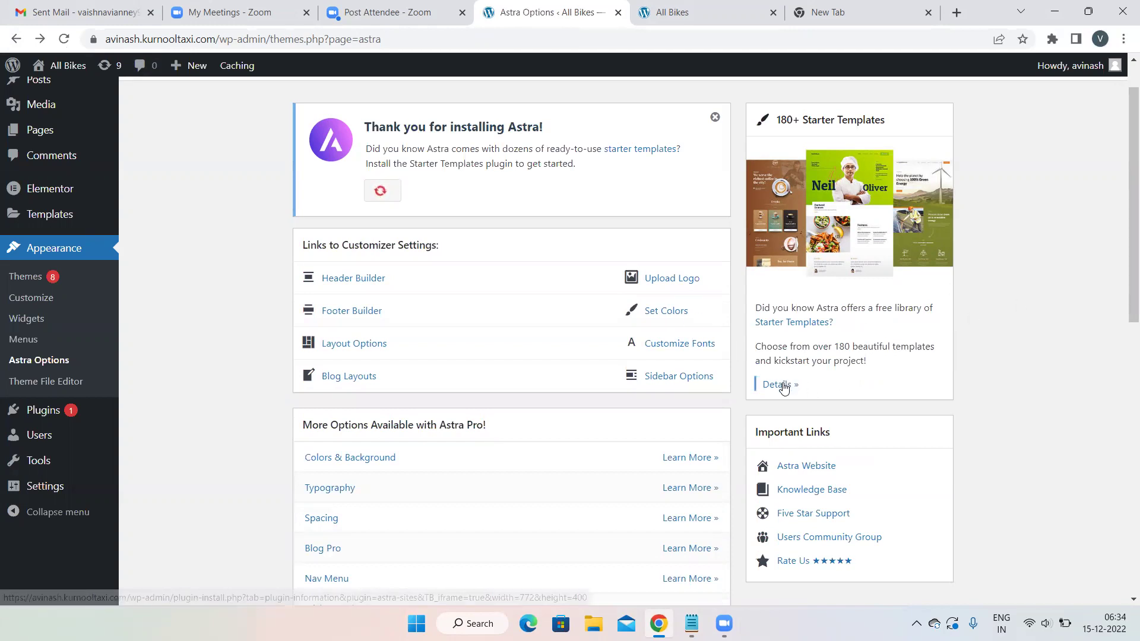
{"action": "left_click", "coordinate": [70, 43]}
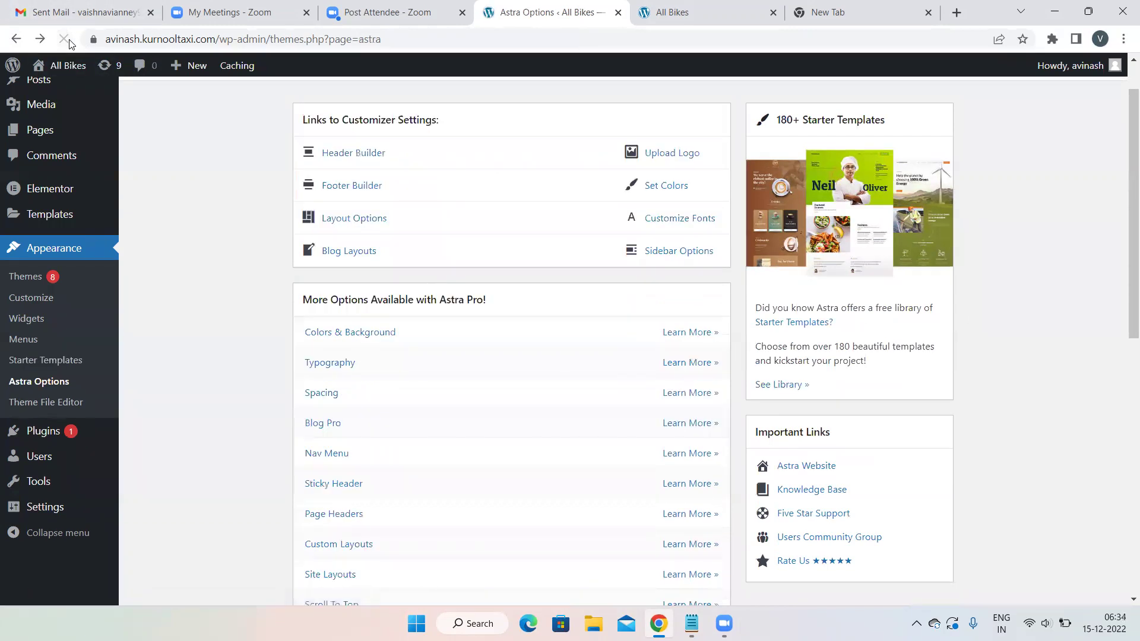
Open the starter templates library, start building the website and choose Elementor as the page builder.
{"action": "left_click", "coordinate": [781, 386]}
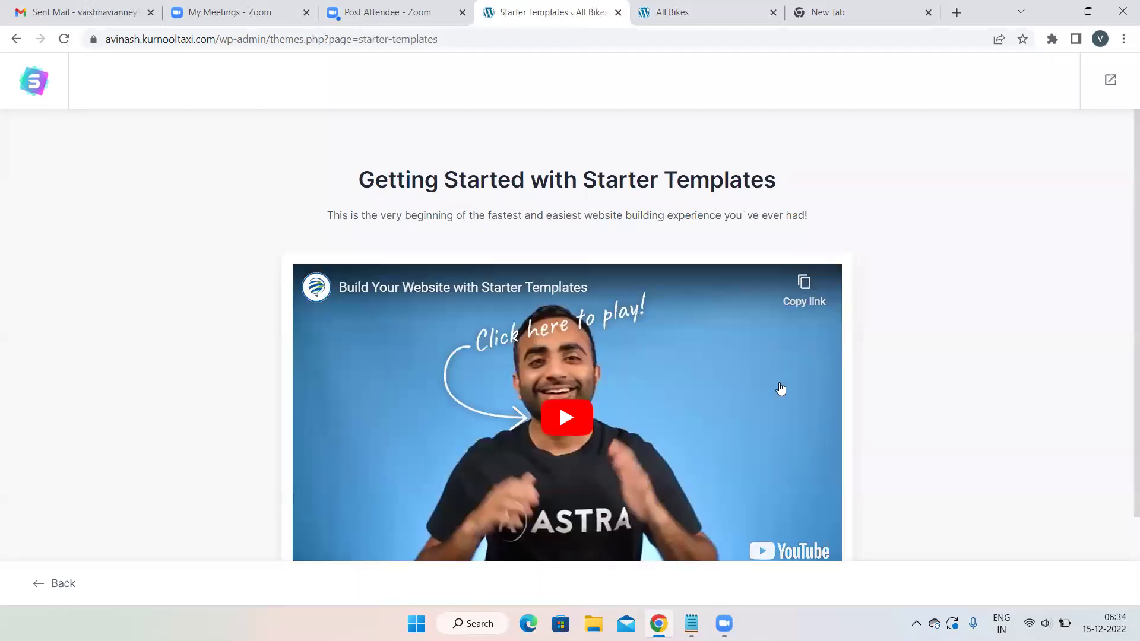
{"action": "scroll", "coordinate": [941, 354], "scroll_direction": "down", "scroll_amount": 2}
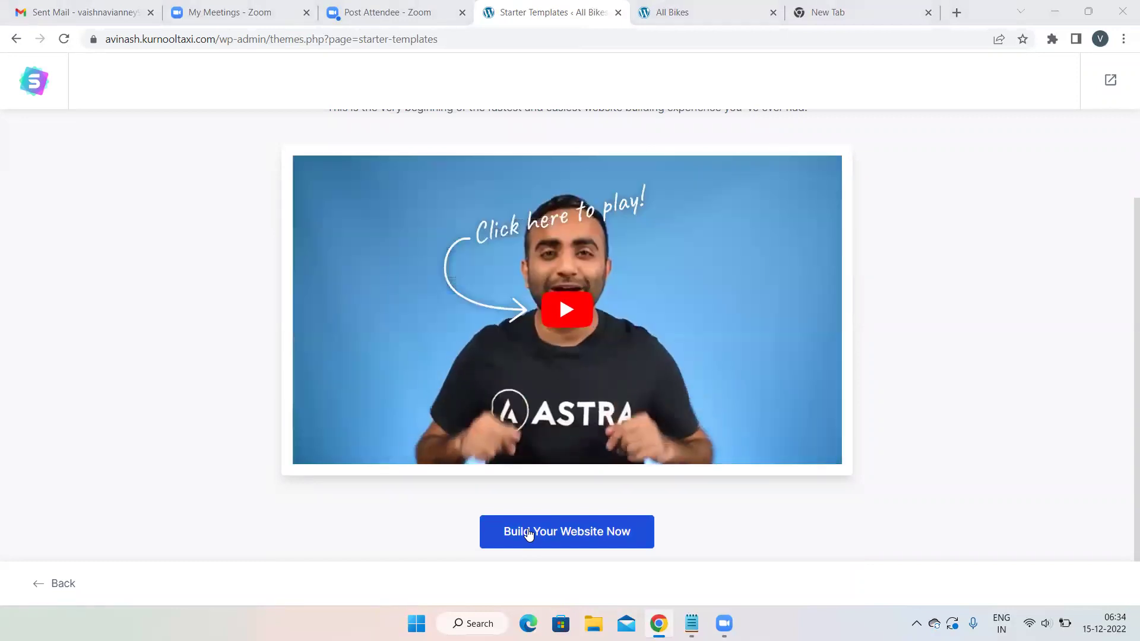
{"action": "left_click", "coordinate": [528, 533]}
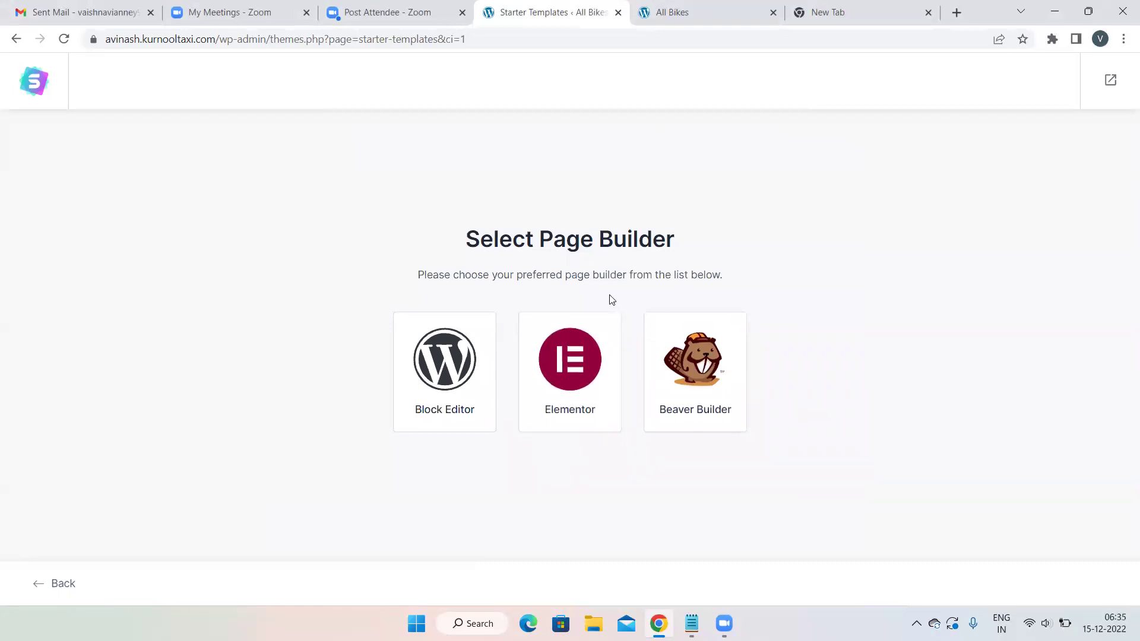
{"action": "left_click", "coordinate": [575, 367]}
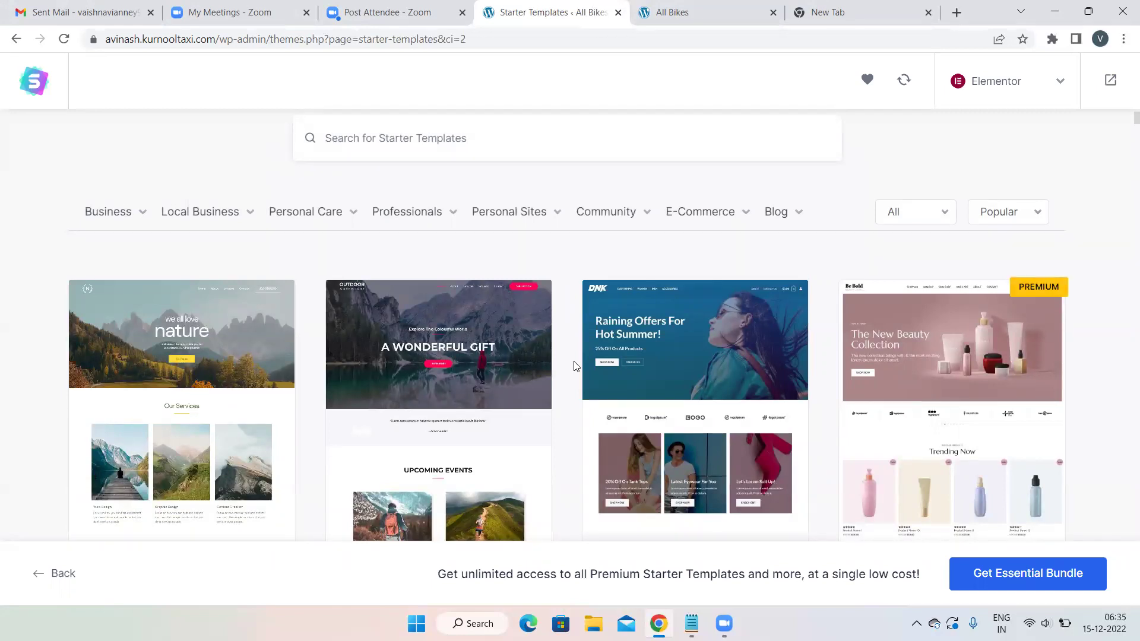
Browse the Elementor starter templates to examine the available free and premium designs.
{"action": "scroll", "coordinate": [573, 366], "scroll_direction": "down", "scroll_amount": 3}
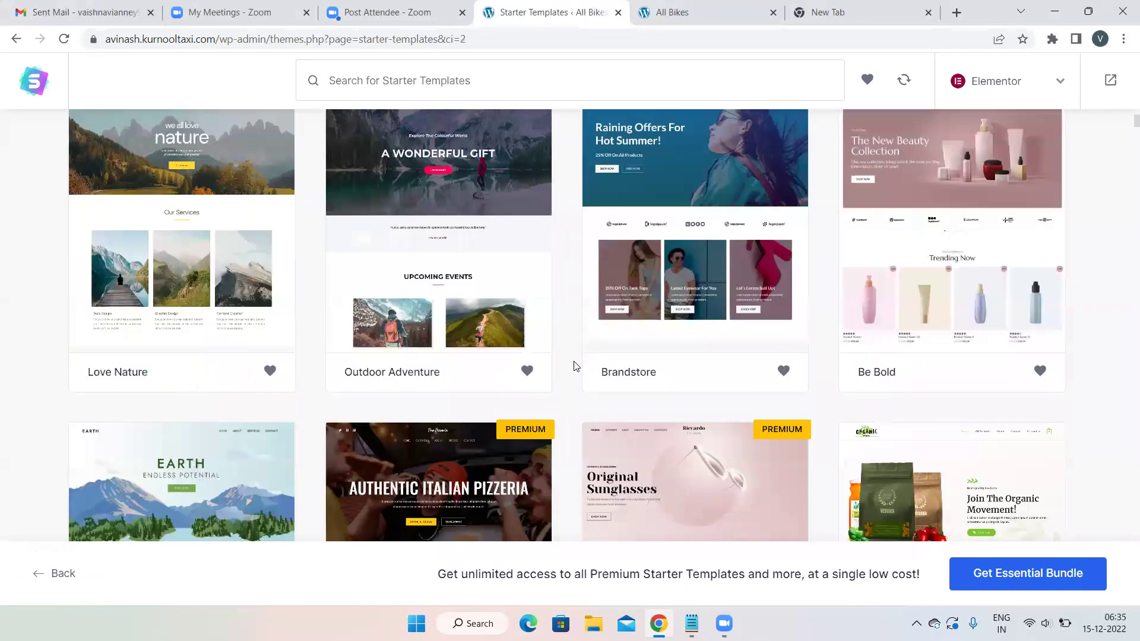
{"action": "scroll", "coordinate": [574, 366], "scroll_direction": "down", "scroll_amount": 10}
{"action": "scroll", "coordinate": [573, 366], "scroll_direction": "down", "scroll_amount": 10}
{"action": "scroll", "coordinate": [573, 366], "scroll_direction": "down", "scroll_amount": 8}
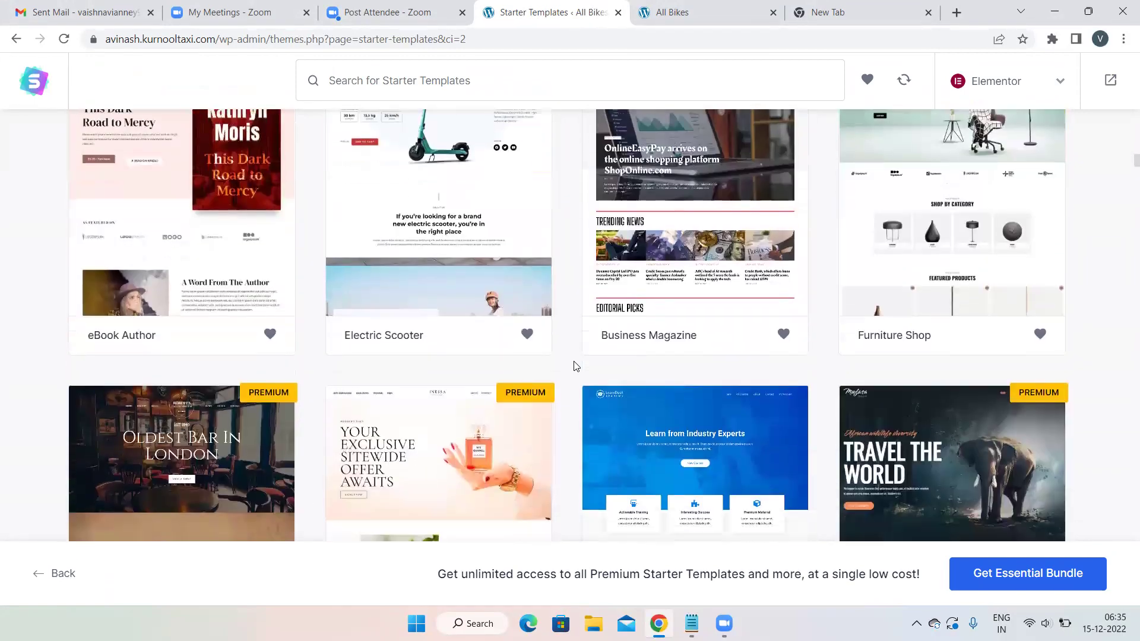
{"action": "scroll", "coordinate": [574, 366], "scroll_direction": "down", "scroll_amount": 15}
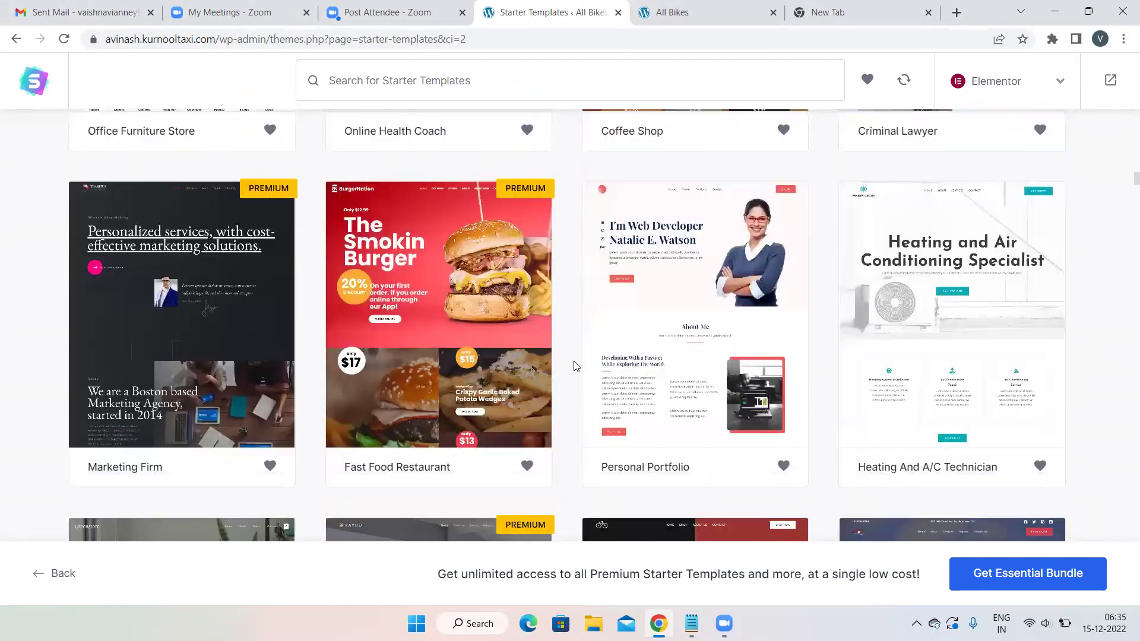
{"action": "scroll", "coordinate": [573, 366], "scroll_direction": "down", "scroll_amount": 11}
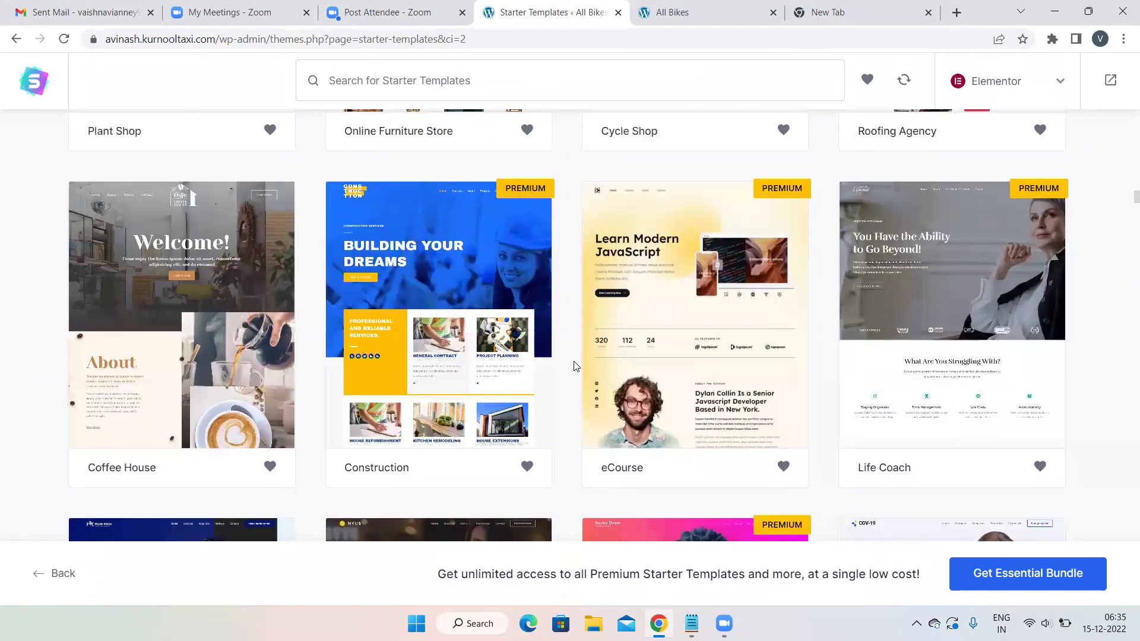
{"action": "scroll", "coordinate": [573, 366], "scroll_direction": "down", "scroll_amount": 15}
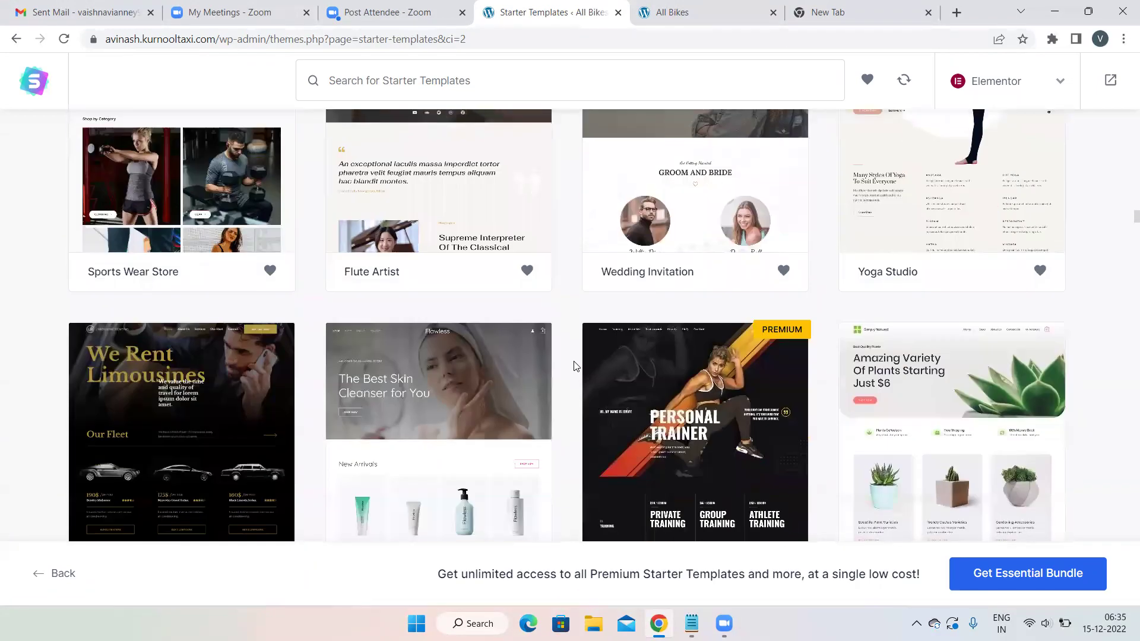
{"action": "scroll", "coordinate": [574, 366], "scroll_direction": "up", "scroll_amount": 15}
{"action": "scroll", "coordinate": [574, 366], "scroll_direction": "up", "scroll_amount": 20}
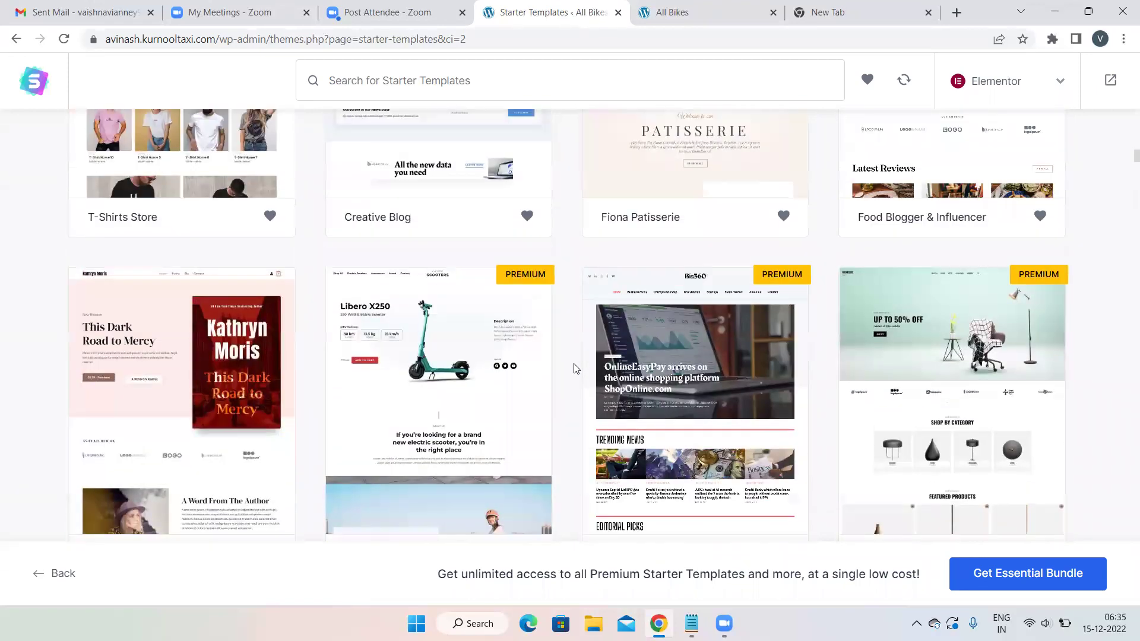
{"action": "scroll", "coordinate": [573, 369], "scroll_direction": "up", "scroll_amount": 20}
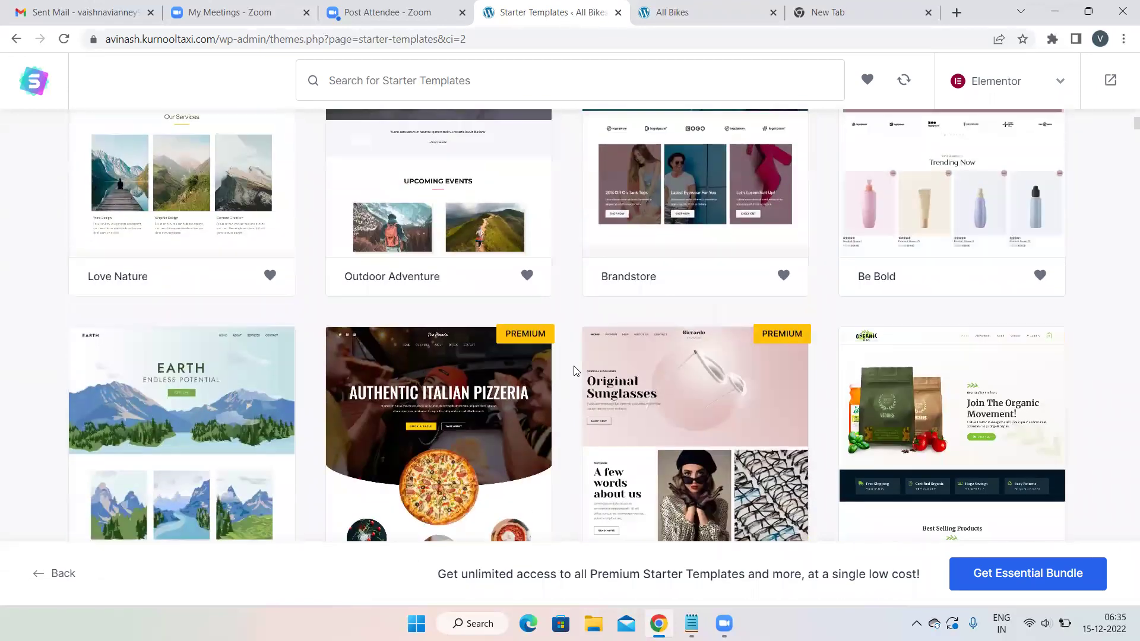
{"action": "scroll", "coordinate": [574, 370], "scroll_direction": "up", "scroll_amount": 10}
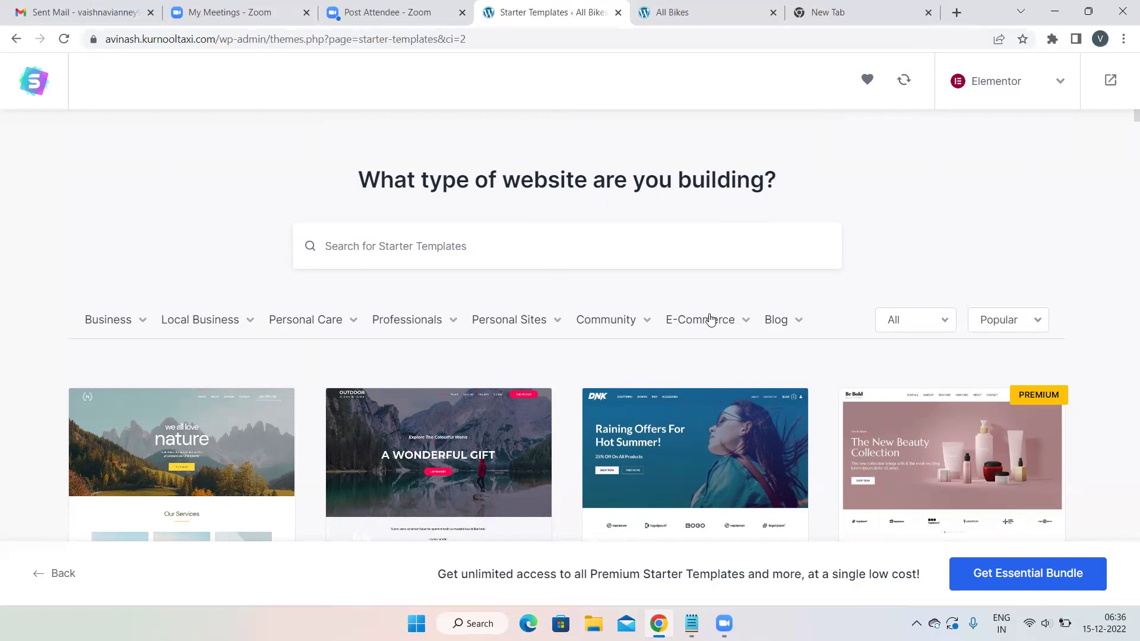
Look through the Blog, E-Commerce, Personal Sites and Professionals categories of the starter templates.
{"action": "scroll", "coordinate": [711, 320], "scroll_direction": "down", "scroll_amount": 3}
{"action": "scroll", "coordinate": [710, 320], "scroll_direction": "up", "scroll_amount": 3}
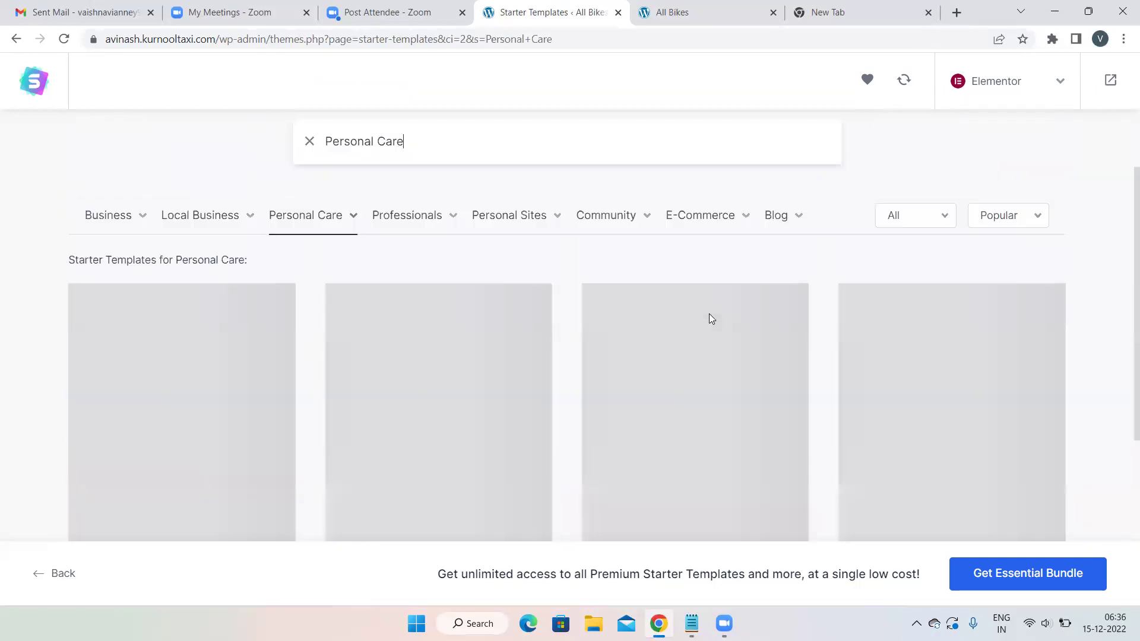
{"action": "mouse_move", "coordinate": [784, 345]}
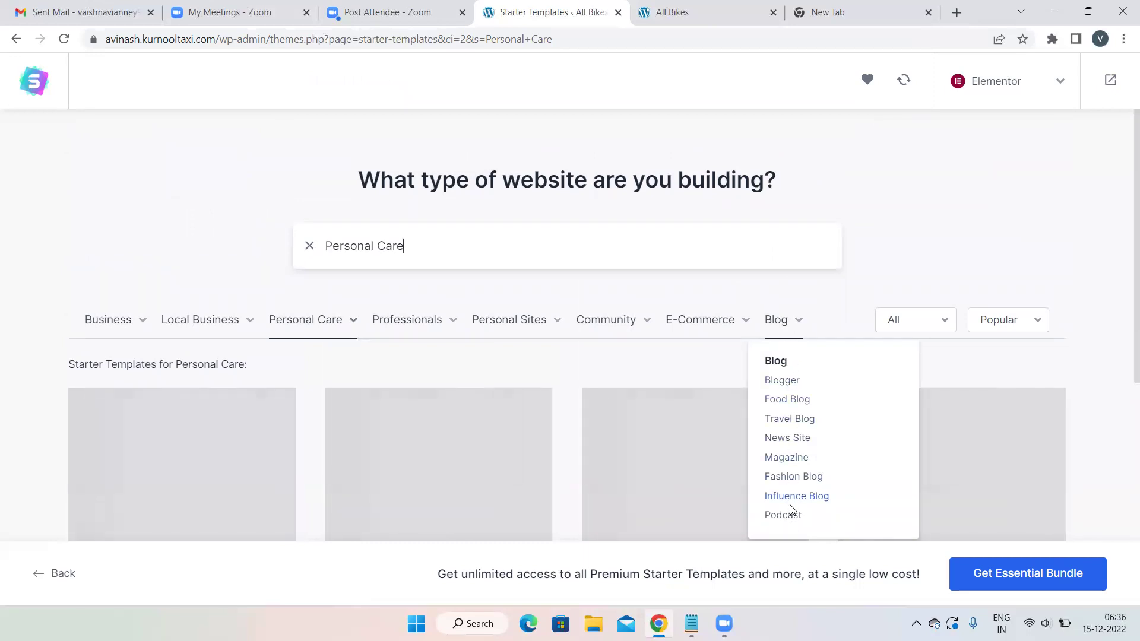
{"action": "mouse_move", "coordinate": [717, 325]}
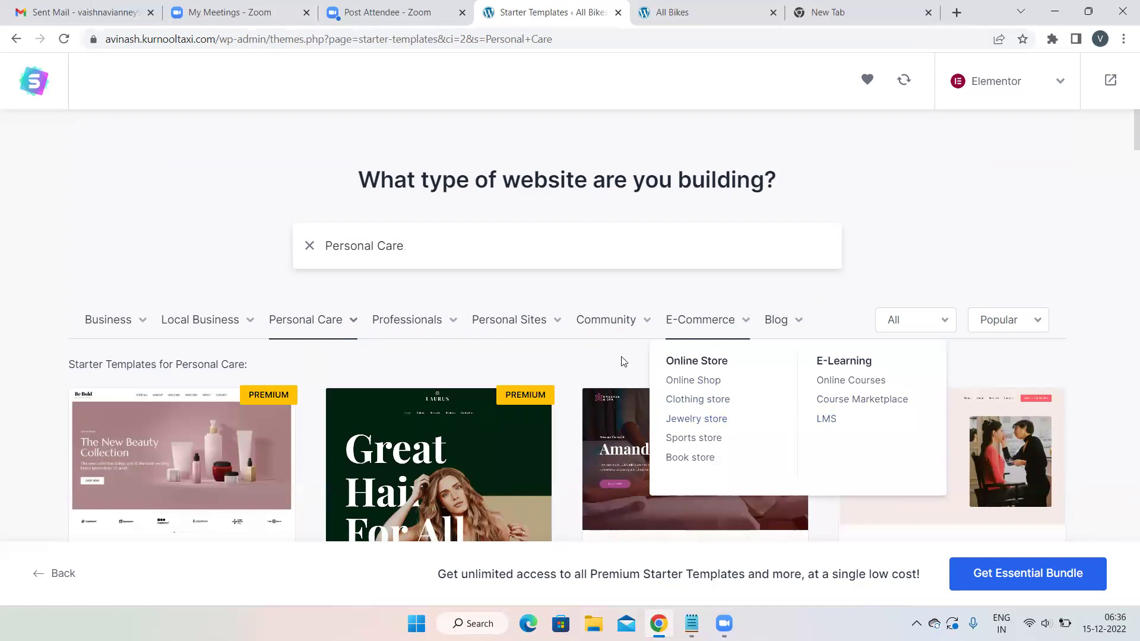
{"action": "mouse_move", "coordinate": [524, 323]}
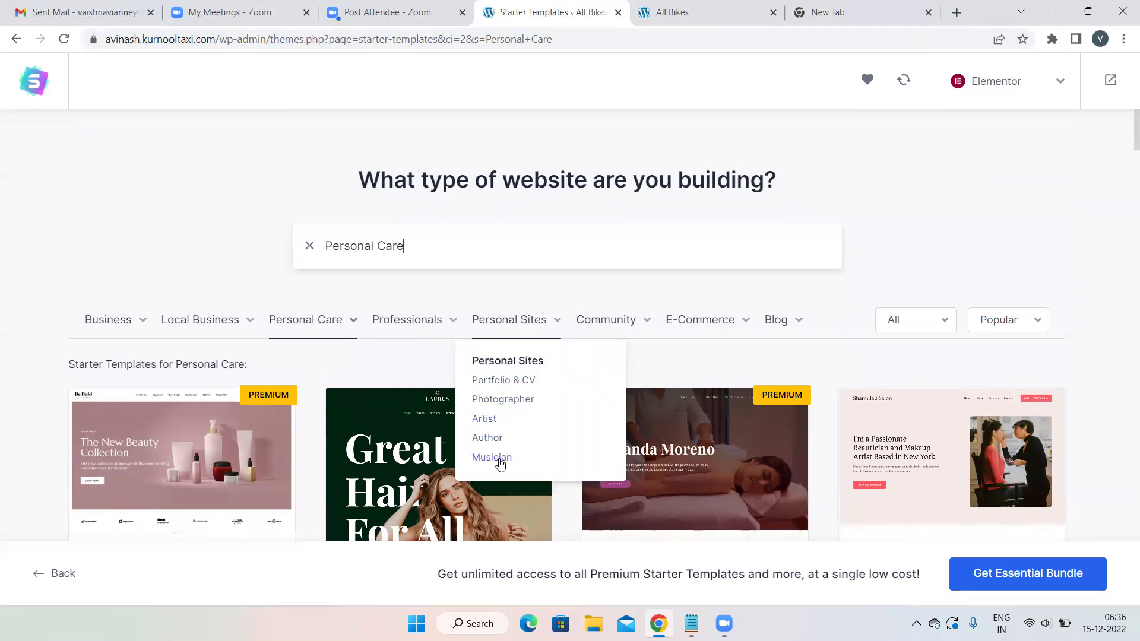
{"action": "mouse_move", "coordinate": [433, 328]}
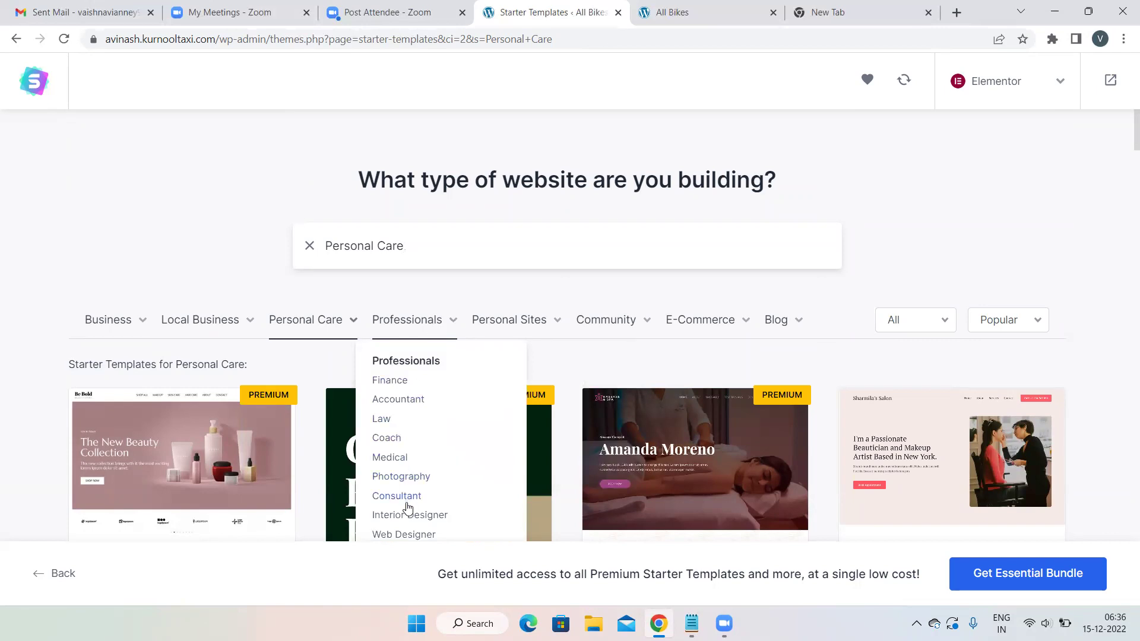
Filter the starter templates by the Interior Designer profession and look through the listed designs.
{"action": "left_click", "coordinate": [393, 517]}
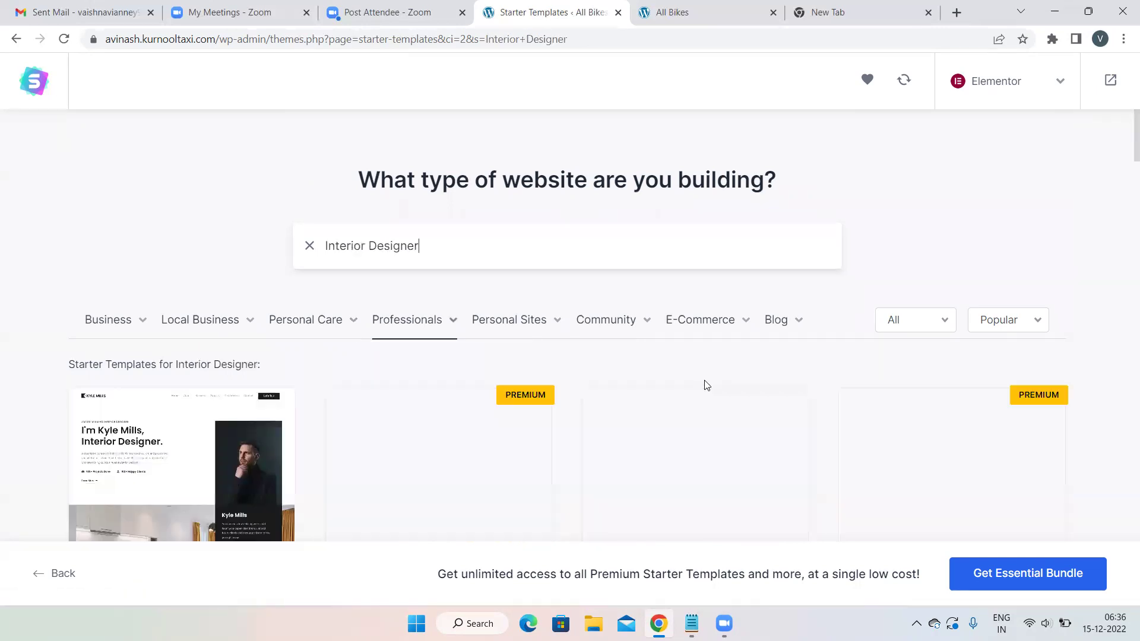
{"action": "scroll", "coordinate": [704, 380], "scroll_direction": "down", "scroll_amount": 2}
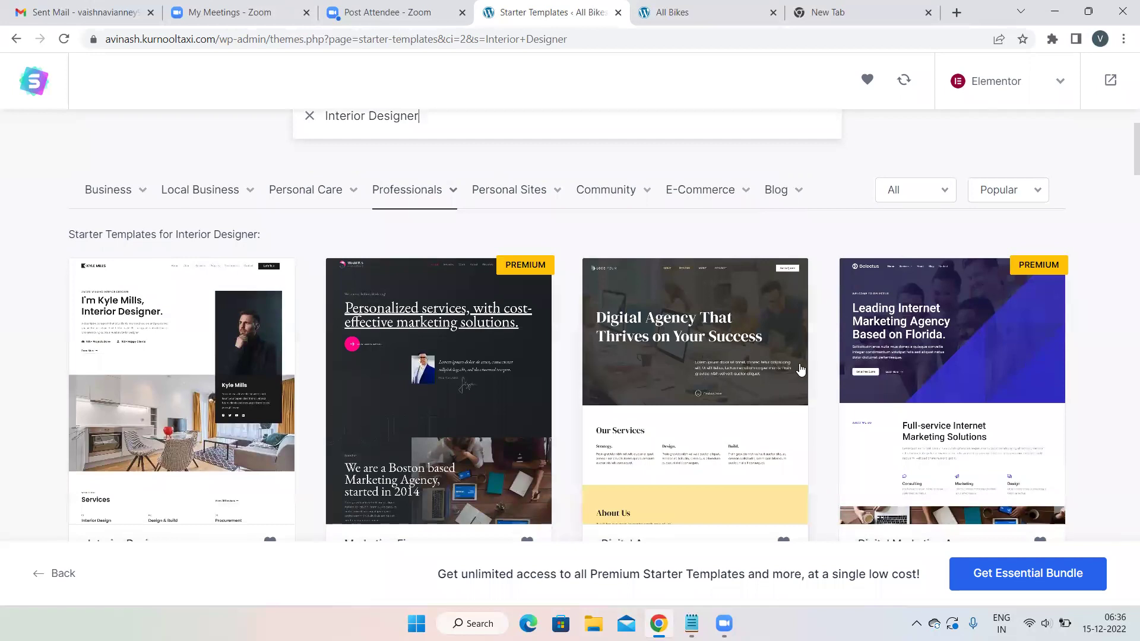
{"action": "scroll", "coordinate": [800, 370], "scroll_direction": "down", "scroll_amount": 5}
{"action": "scroll", "coordinate": [800, 370], "scroll_direction": "up", "scroll_amount": 2}
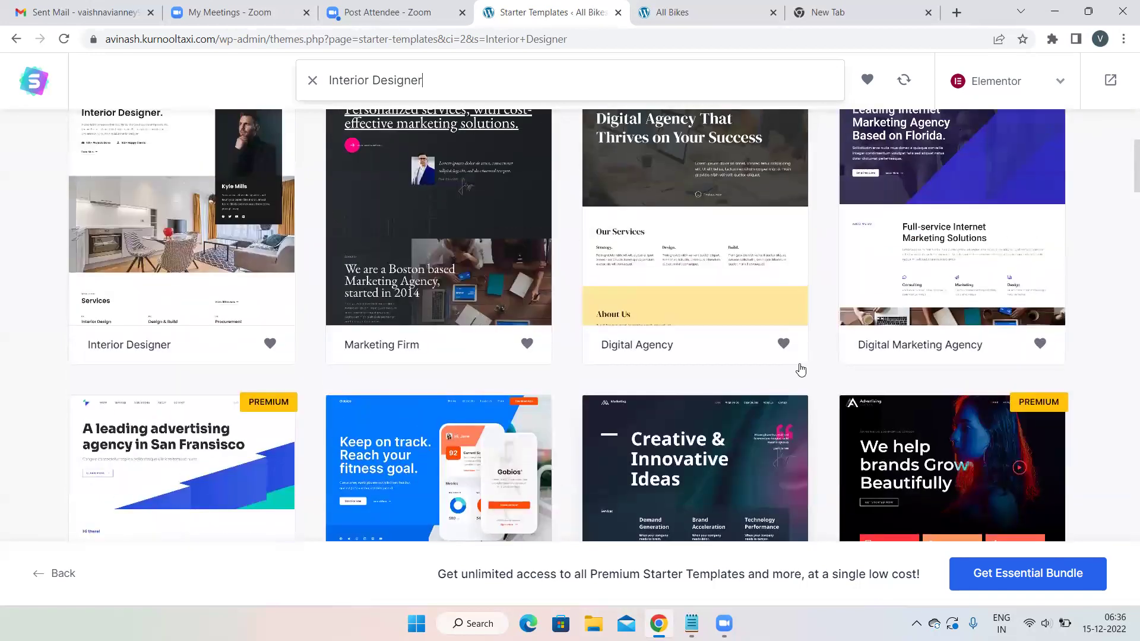
{"action": "scroll", "coordinate": [267, 318], "scroll_direction": "up", "scroll_amount": 1}
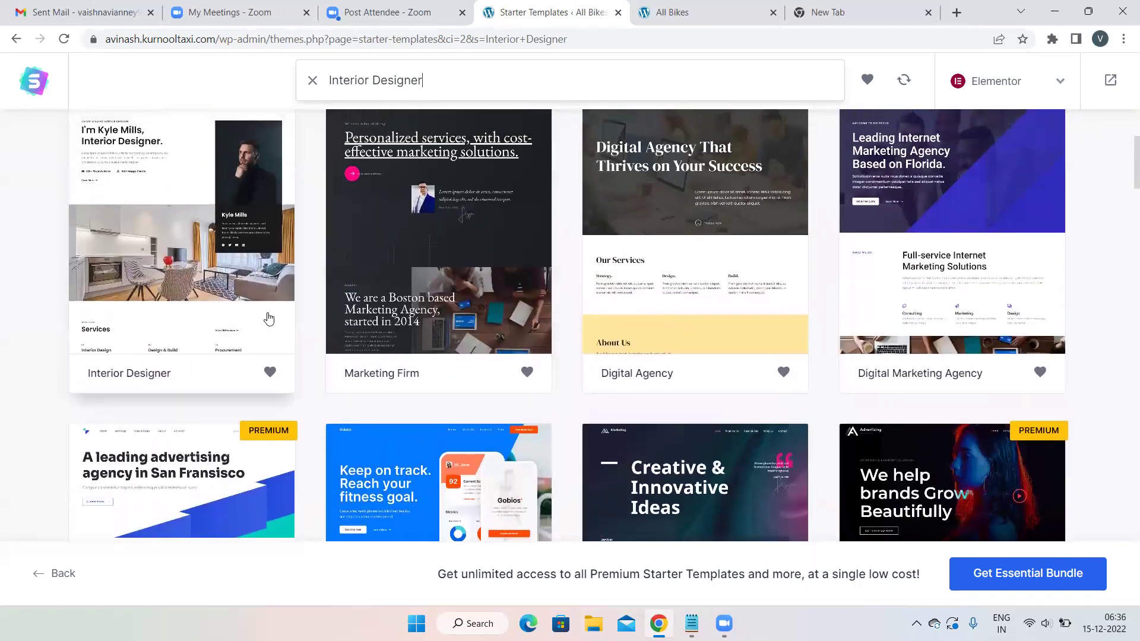
{"action": "scroll", "coordinate": [647, 316], "scroll_direction": "up", "scroll_amount": 4}
Filter the starter templates by the Salon subcategory of Personal Care and look through the listed designs and other business categories.
{"action": "mouse_move", "coordinate": [345, 267]}
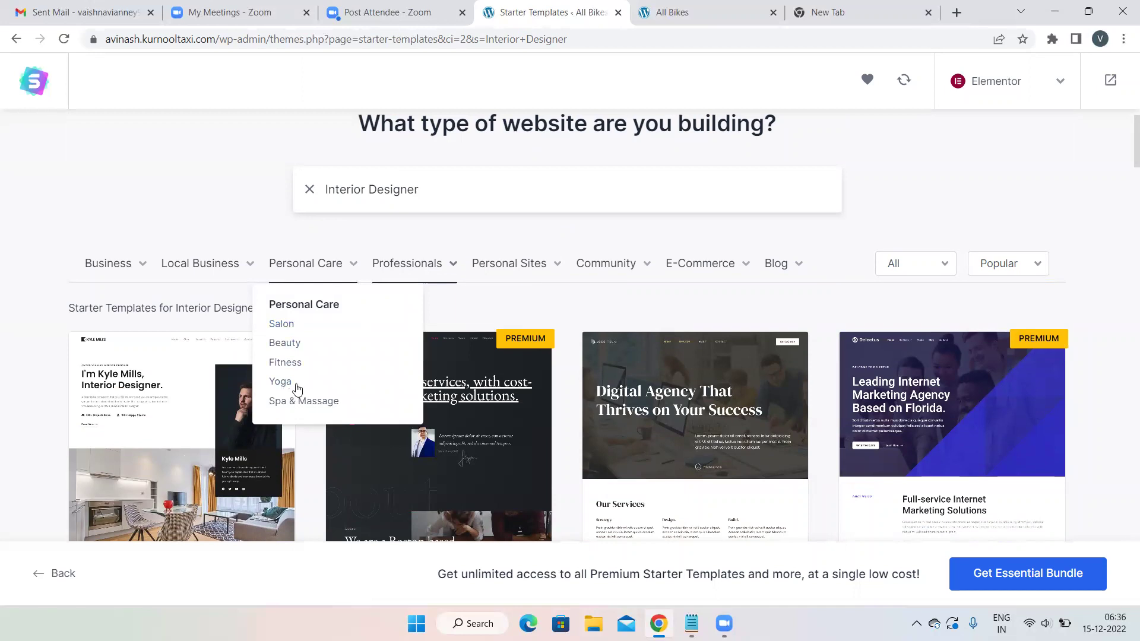
{"action": "left_click", "coordinate": [279, 324]}
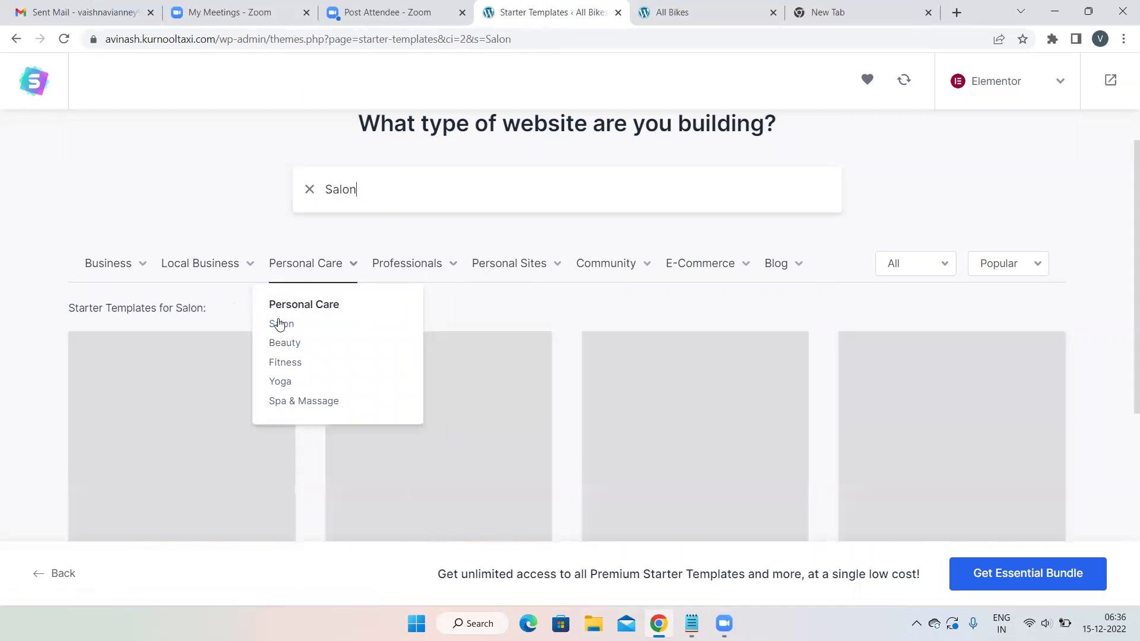
{"action": "scroll", "coordinate": [406, 303], "scroll_direction": "down", "scroll_amount": 3}
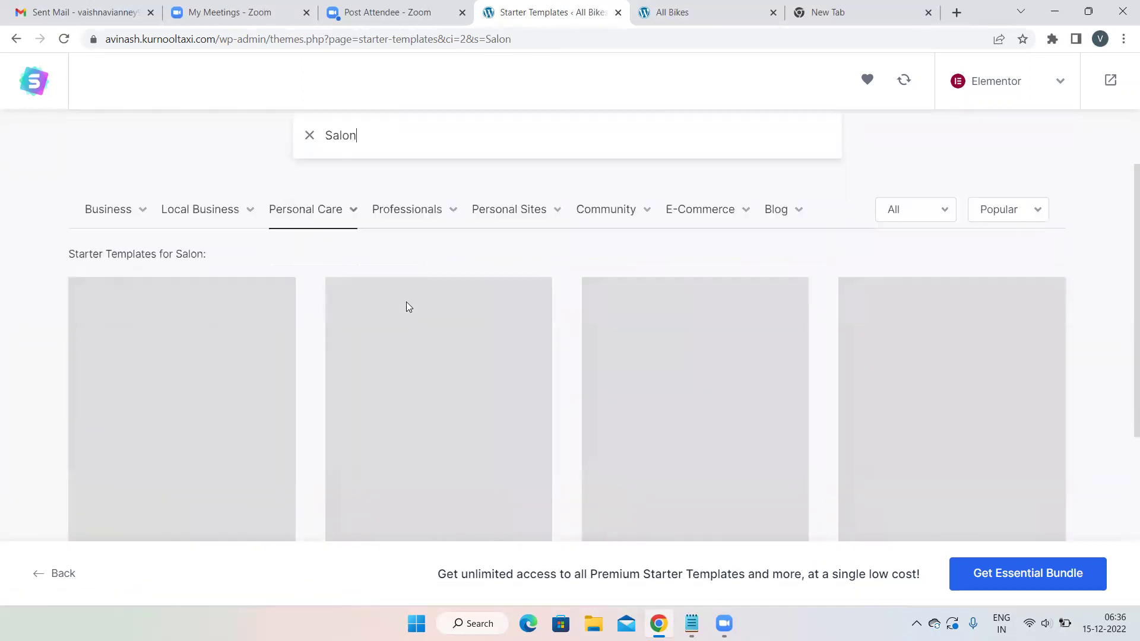
{"action": "scroll", "coordinate": [407, 306], "scroll_direction": "up", "scroll_amount": 4}
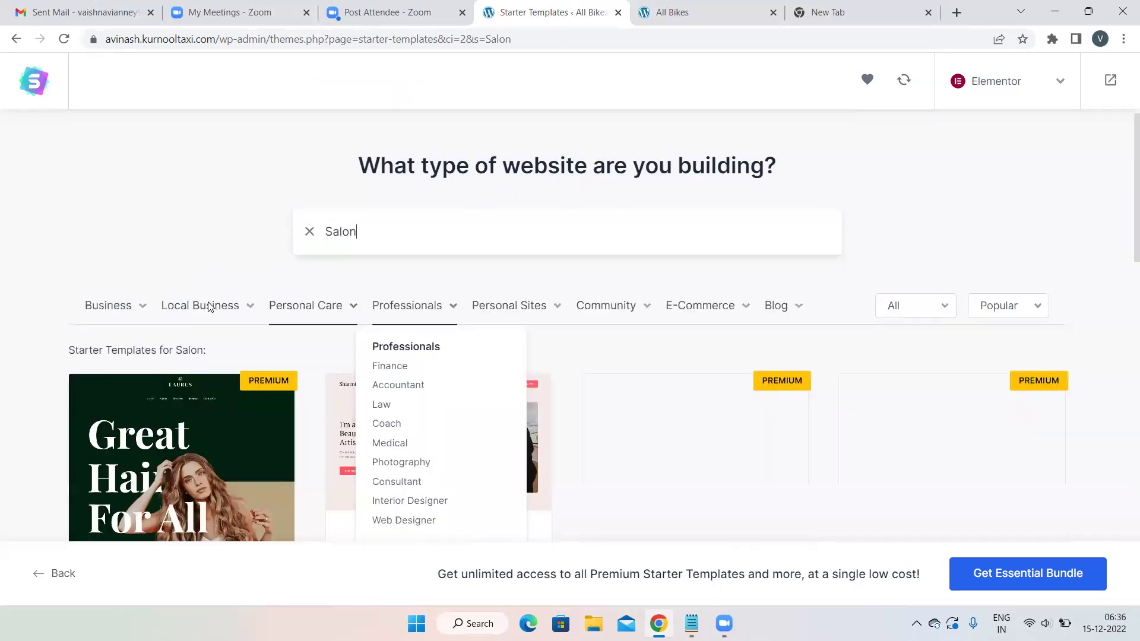
{"action": "mouse_move", "coordinate": [216, 315]}
{"action": "scroll", "coordinate": [216, 315], "scroll_direction": "down", "scroll_amount": 2}
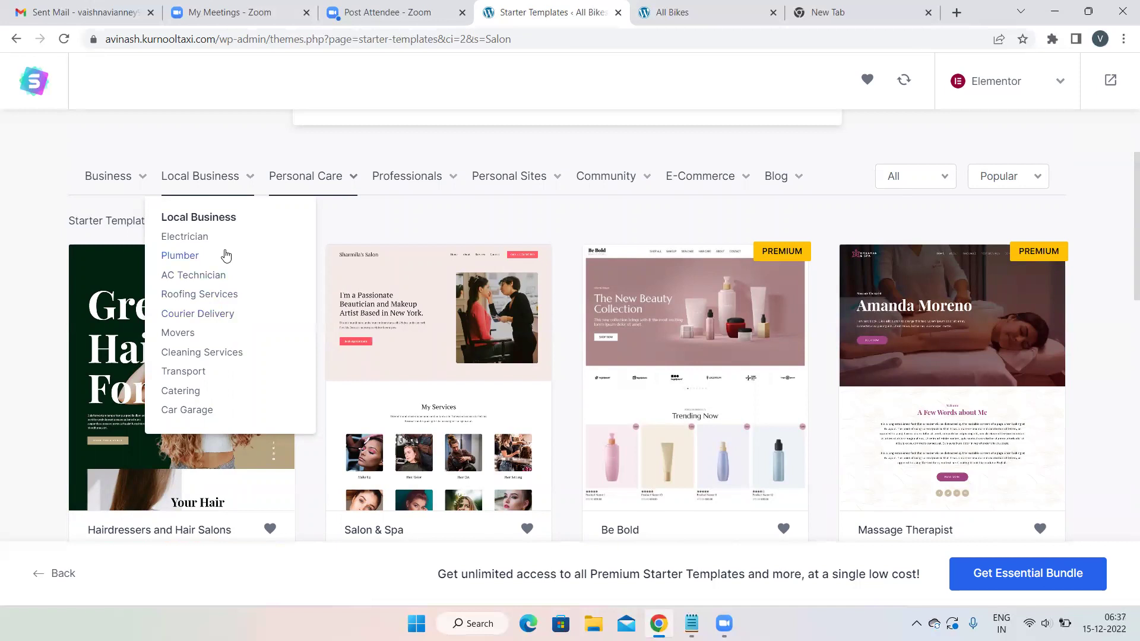
{"action": "mouse_move", "coordinate": [125, 173]}
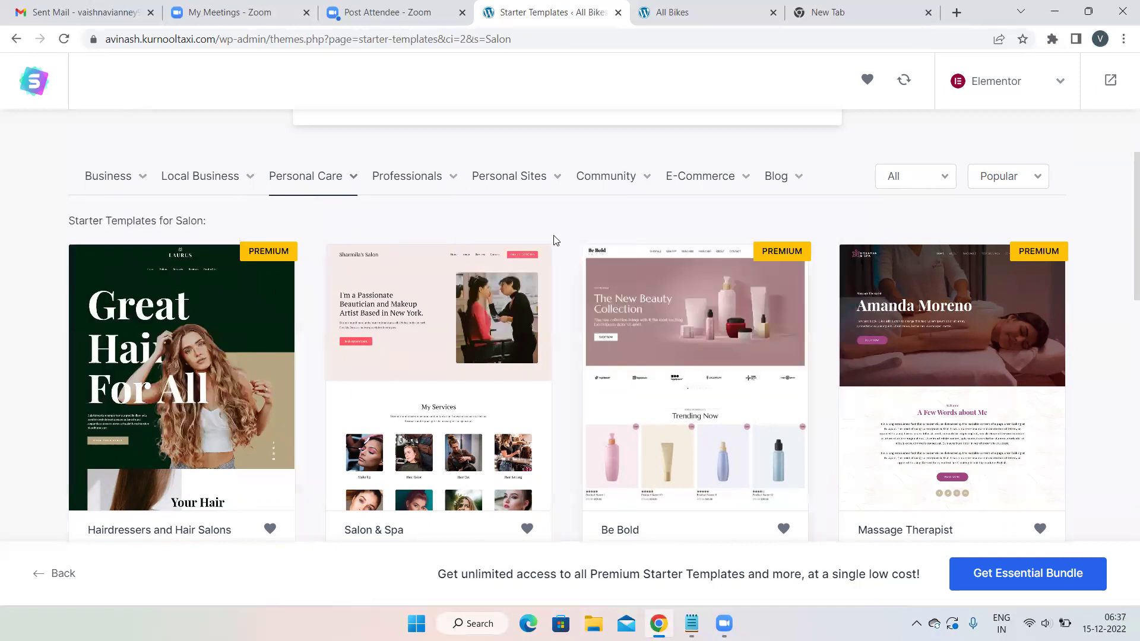
{"action": "scroll", "coordinate": [464, 308], "scroll_direction": "down", "scroll_amount": 5}
{"action": "scroll", "coordinate": [464, 309], "scroll_direction": "down", "scroll_amount": 6}
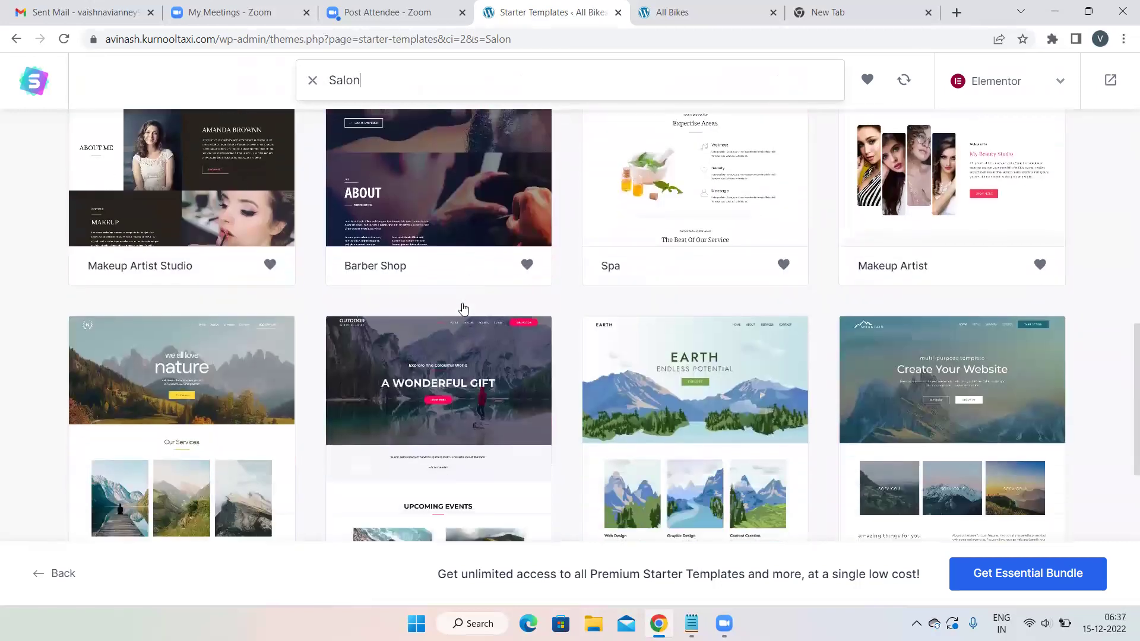
{"action": "scroll", "coordinate": [464, 306], "scroll_direction": "up", "scroll_amount": 2}
{"action": "scroll", "coordinate": [463, 307], "scroll_direction": "down", "scroll_amount": 8}
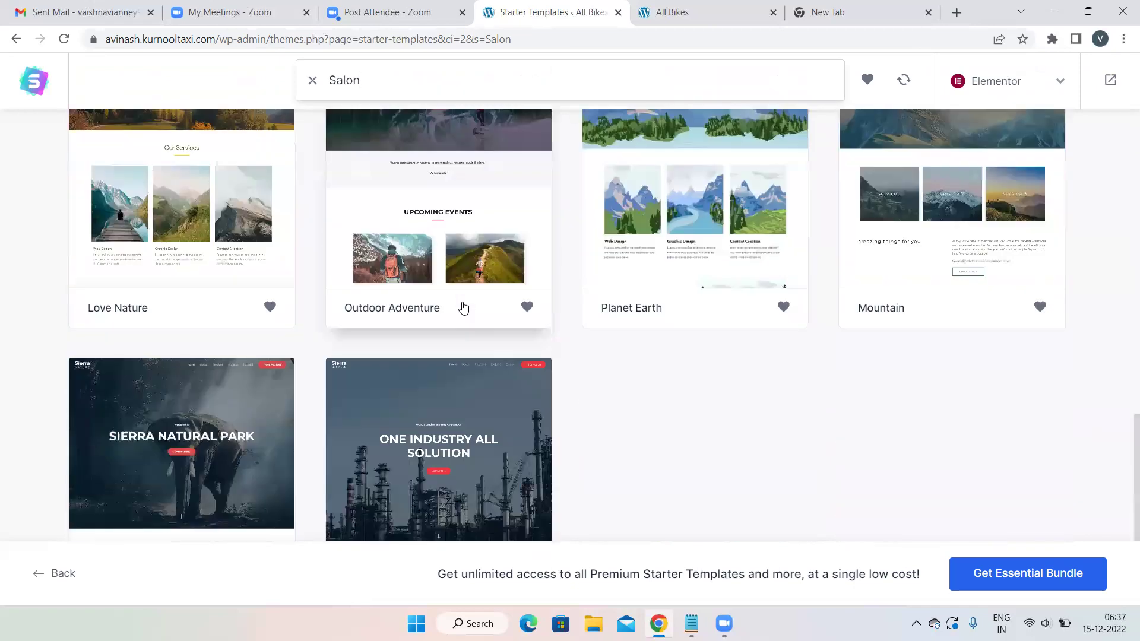
{"action": "scroll", "coordinate": [464, 308], "scroll_direction": "up", "scroll_amount": 5}
{"action": "scroll", "coordinate": [463, 306], "scroll_direction": "up", "scroll_amount": 14}
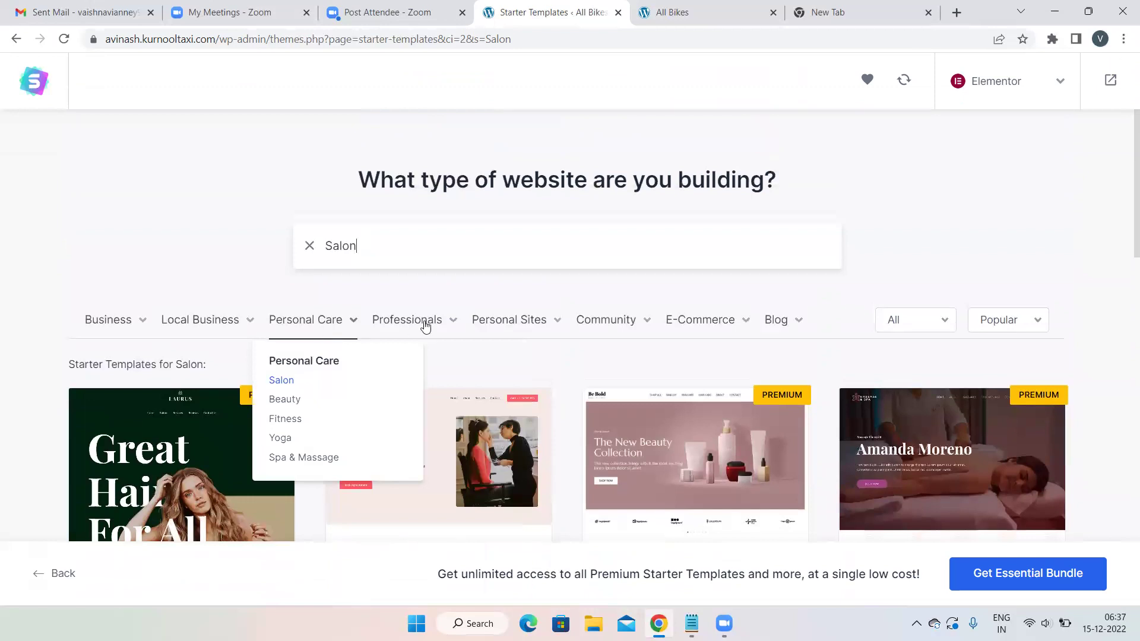
Switch the template filter back to Interior Designer under Professionals and select the free Interior Designer template.
{"action": "mouse_move", "coordinate": [400, 323]}
{"action": "scroll", "coordinate": [433, 326], "scroll_direction": "down", "scroll_amount": 4}
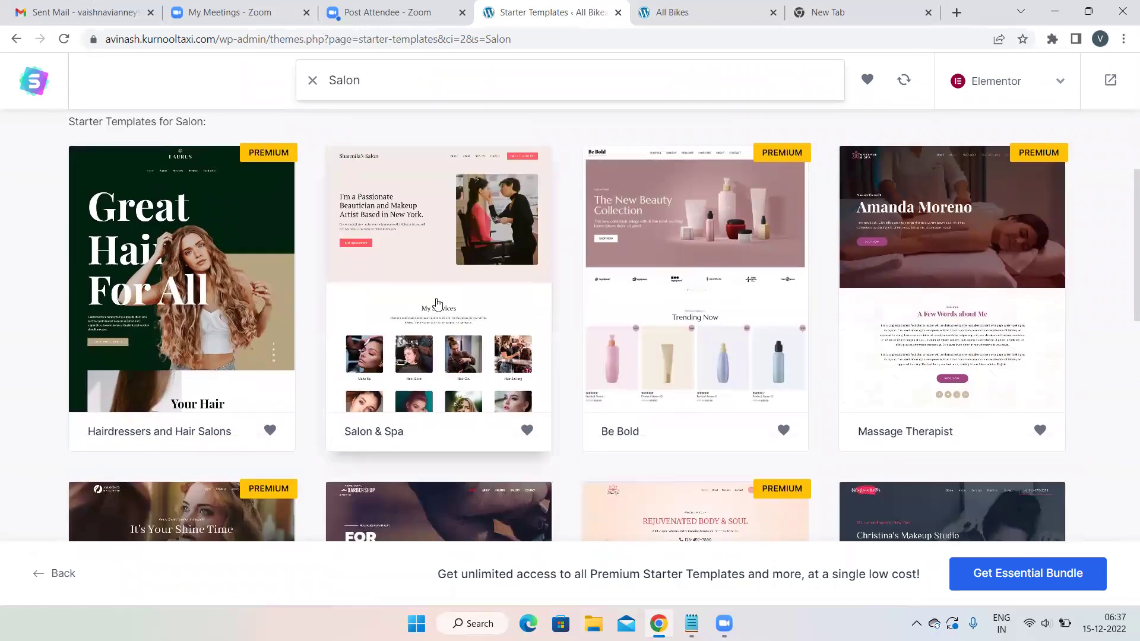
{"action": "scroll", "coordinate": [411, 181], "scroll_direction": "up", "scroll_amount": 2}
{"action": "mouse_move", "coordinate": [418, 234]}
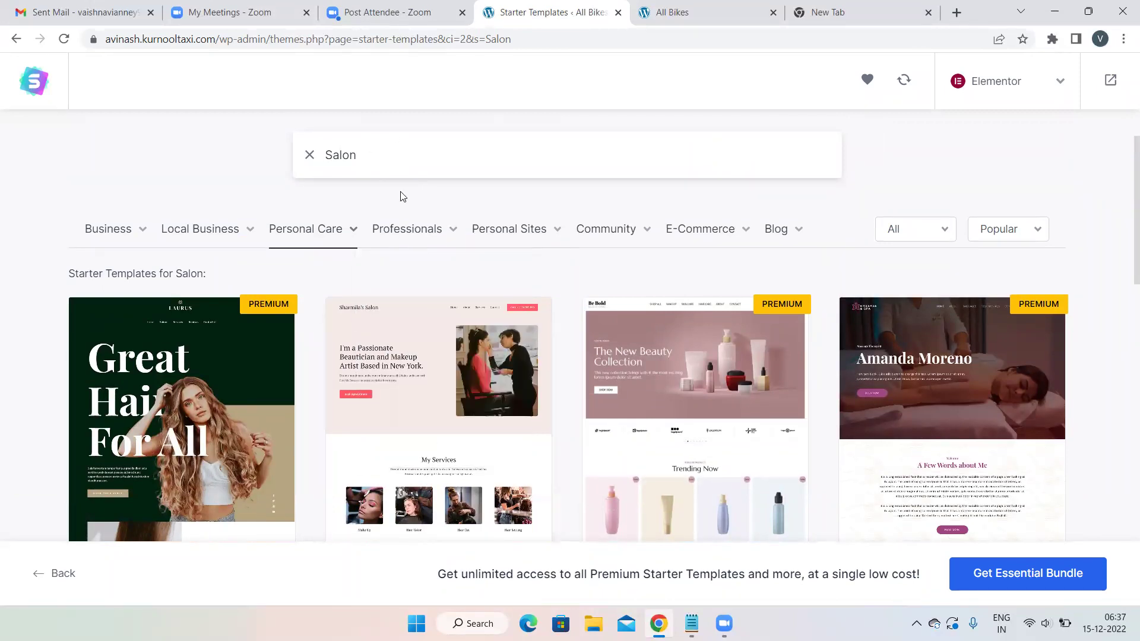
{"action": "left_click", "coordinate": [395, 425]}
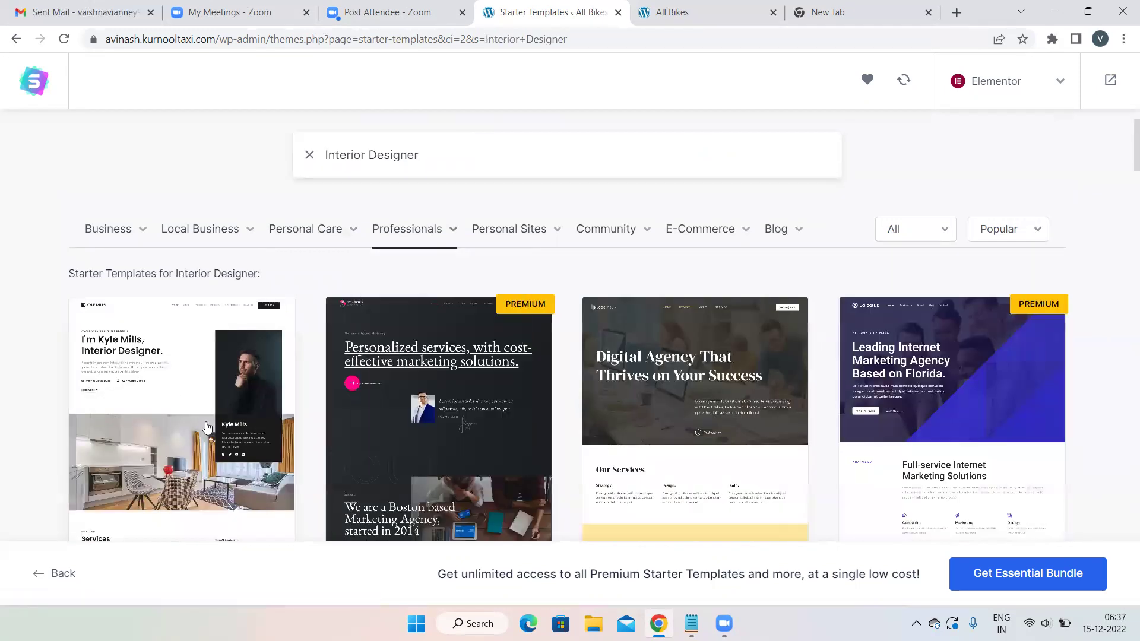
{"action": "scroll", "coordinate": [207, 425], "scroll_direction": "down", "scroll_amount": 3}
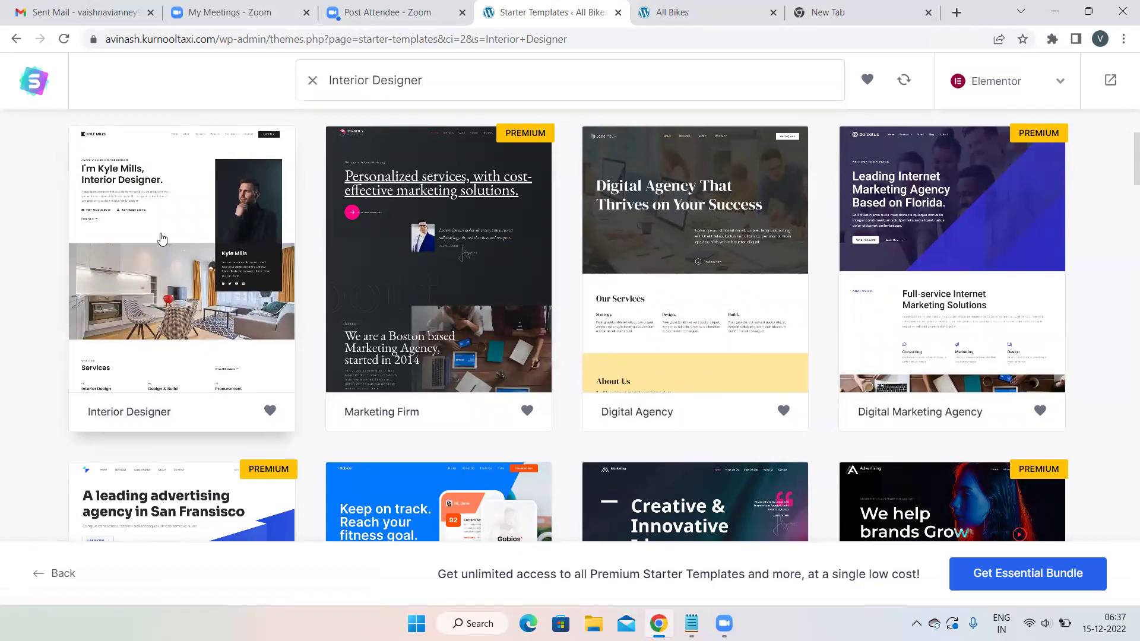
{"action": "left_click", "coordinate": [161, 239]}
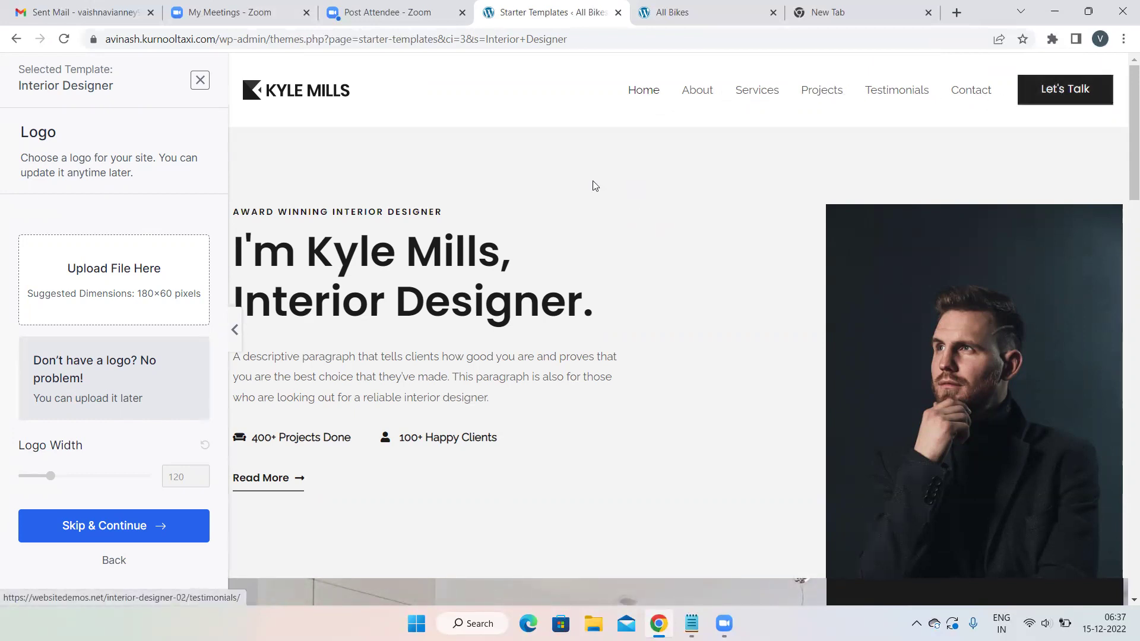
Examine the home page preview of the Interior Designer template from its header to the contact footer.
{"action": "scroll", "coordinate": [594, 185], "scroll_direction": "down", "scroll_amount": 7}
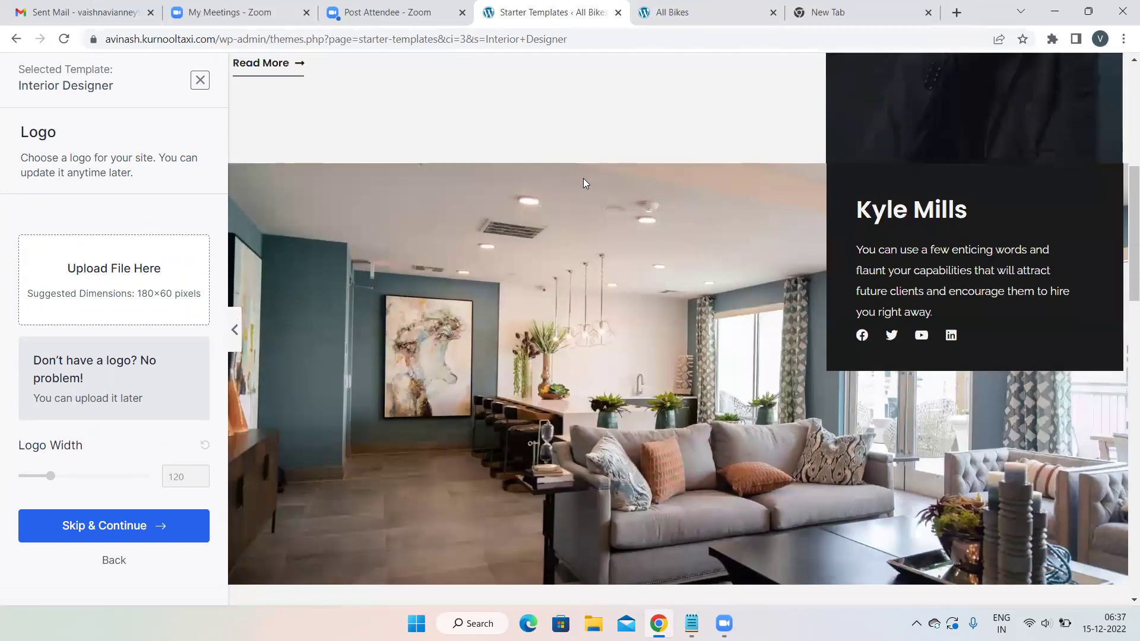
{"action": "scroll", "coordinate": [583, 180], "scroll_direction": "down", "scroll_amount": 13}
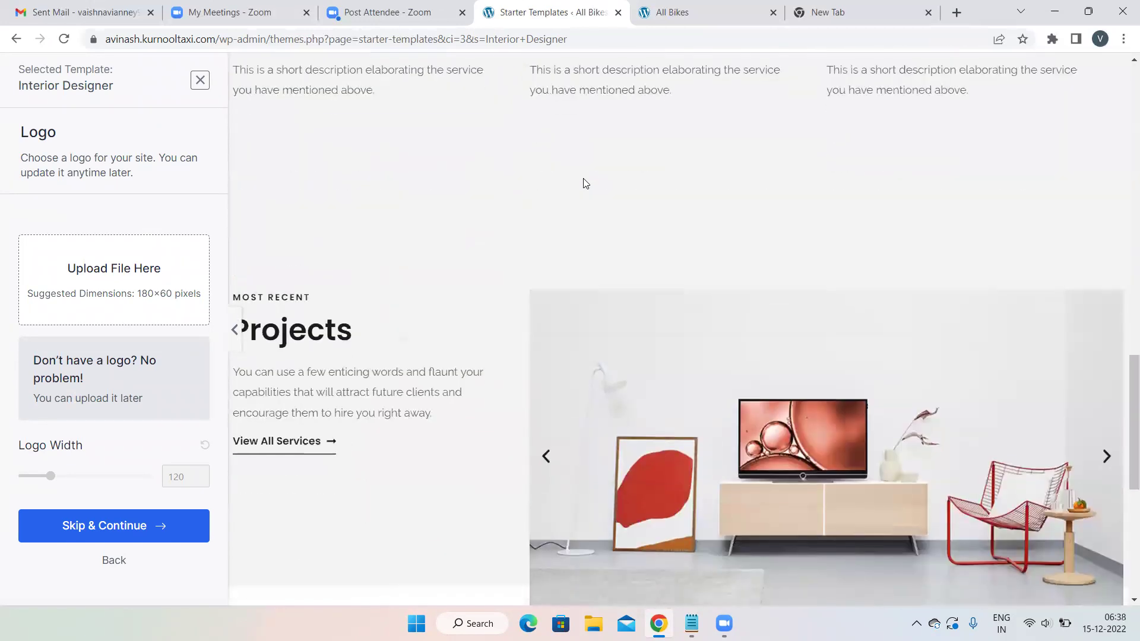
{"action": "scroll", "coordinate": [584, 181], "scroll_direction": "down", "scroll_amount": 7}
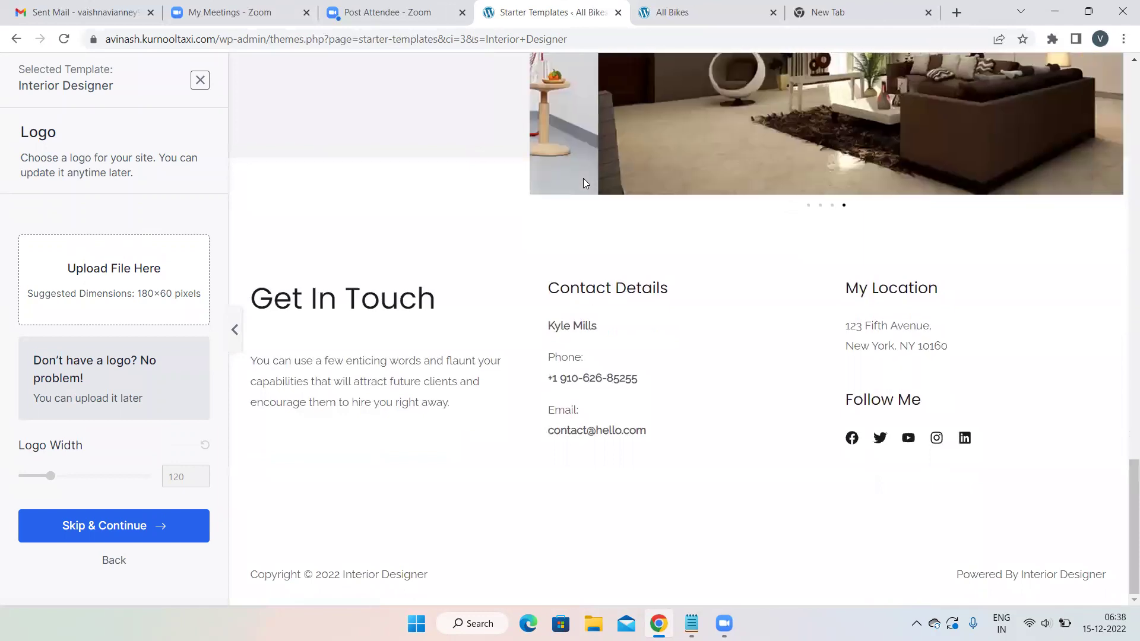
{"action": "scroll", "coordinate": [610, 366], "scroll_direction": "up", "scroll_amount": 8}
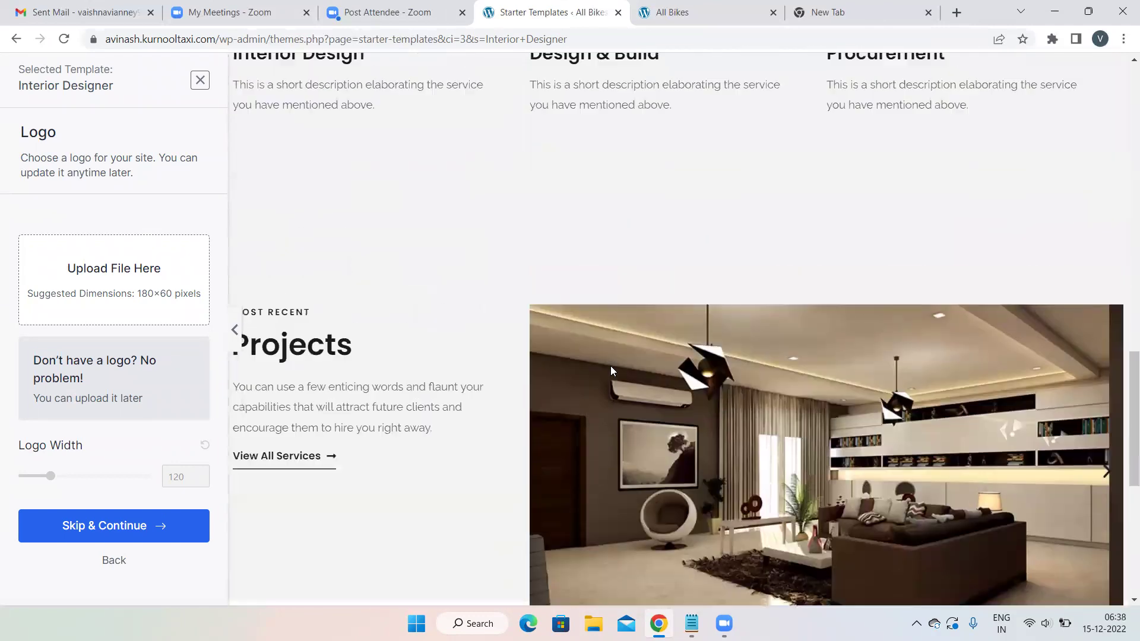
{"action": "scroll", "coordinate": [610, 366], "scroll_direction": "up", "scroll_amount": 12}
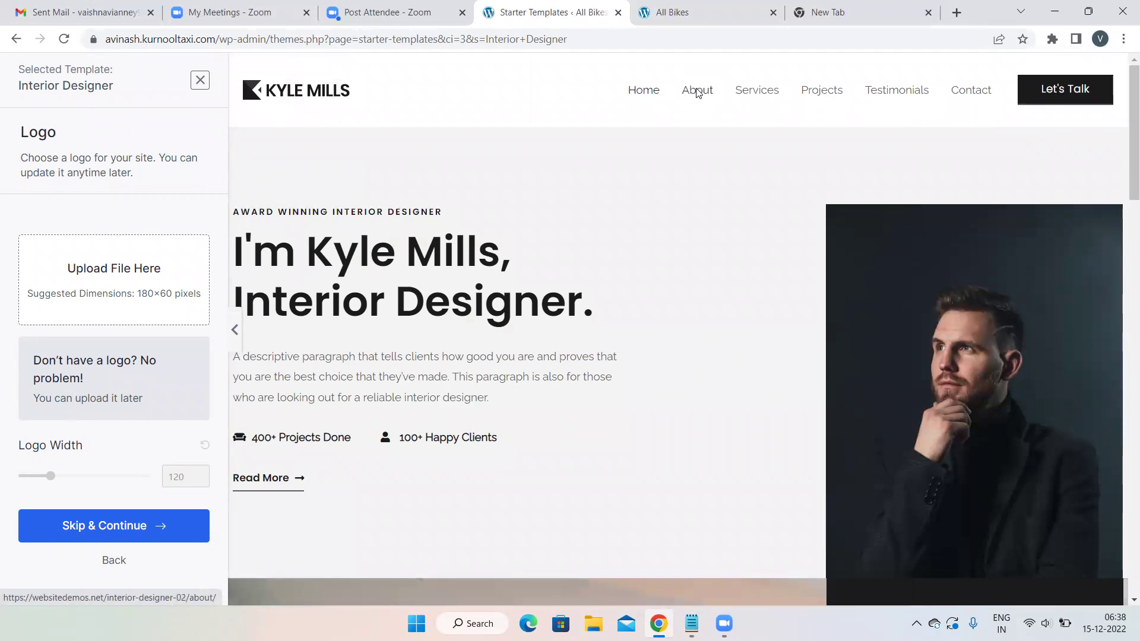
Open the About page in the template preview and examine its sections down to the footer.
{"action": "left_click", "coordinate": [697, 90]}
{"action": "scroll", "coordinate": [658, 251], "scroll_direction": "down", "scroll_amount": 3}
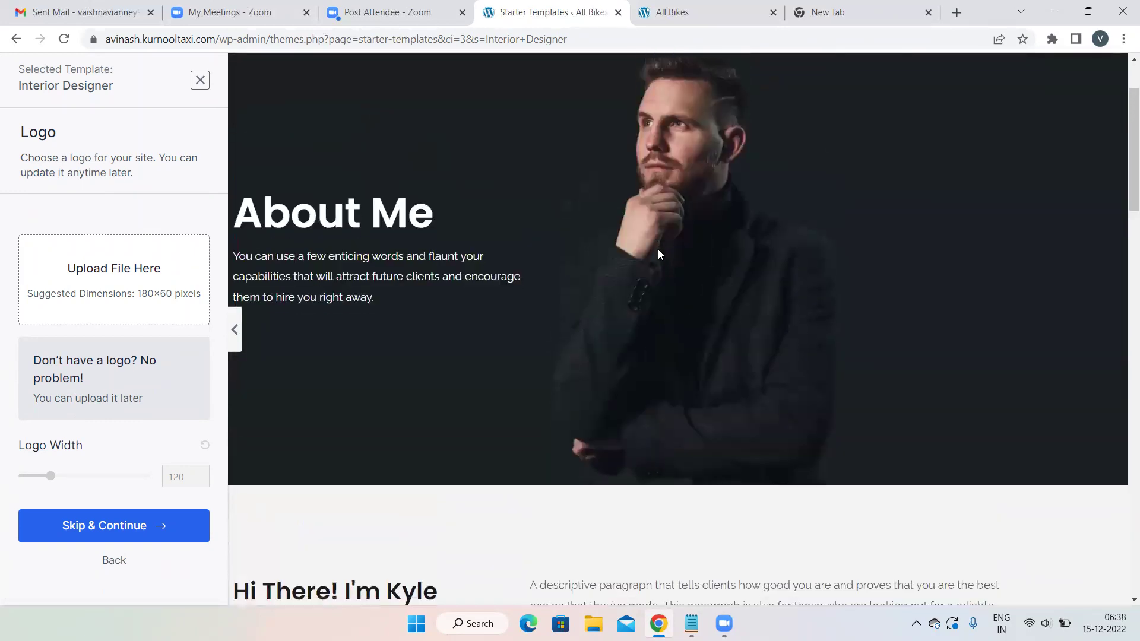
{"action": "scroll", "coordinate": [658, 252], "scroll_direction": "down", "scroll_amount": 20}
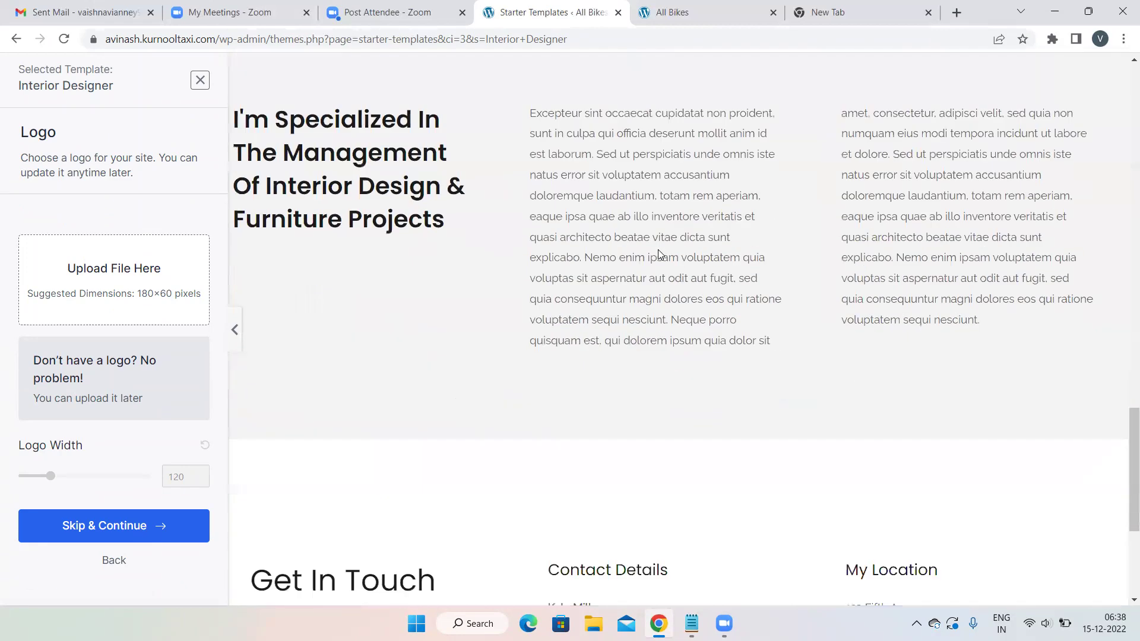
{"action": "scroll", "coordinate": [659, 254], "scroll_direction": "down", "scroll_amount": 5}
{"action": "scroll", "coordinate": [659, 254], "scroll_direction": "up", "scroll_amount": 20}
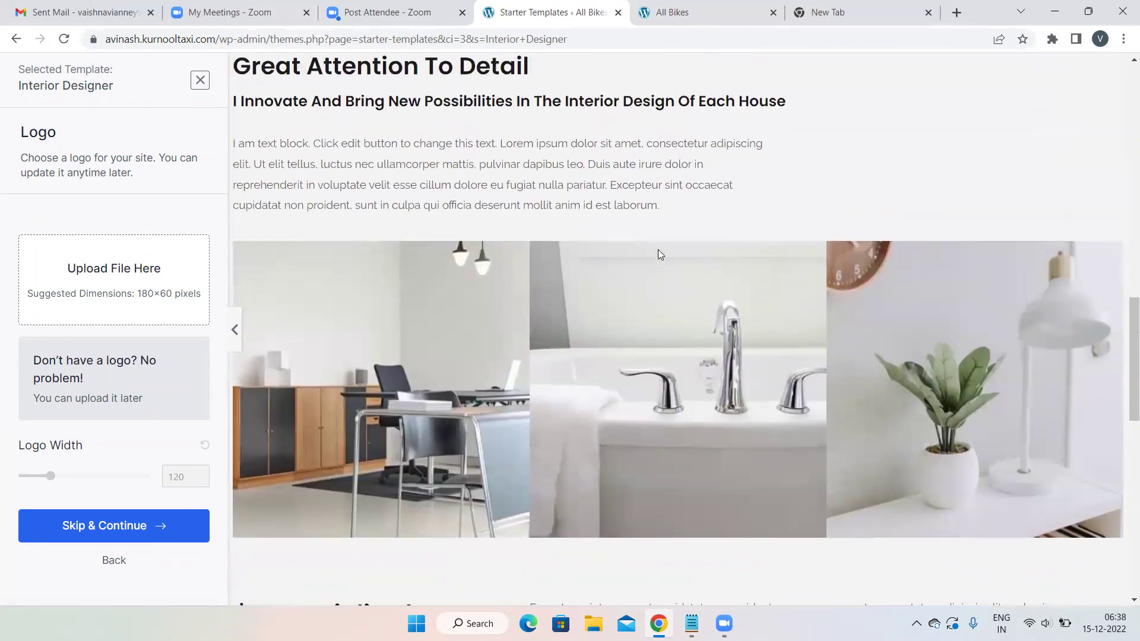
{"action": "scroll", "coordinate": [658, 254], "scroll_direction": "up", "scroll_amount": 8}
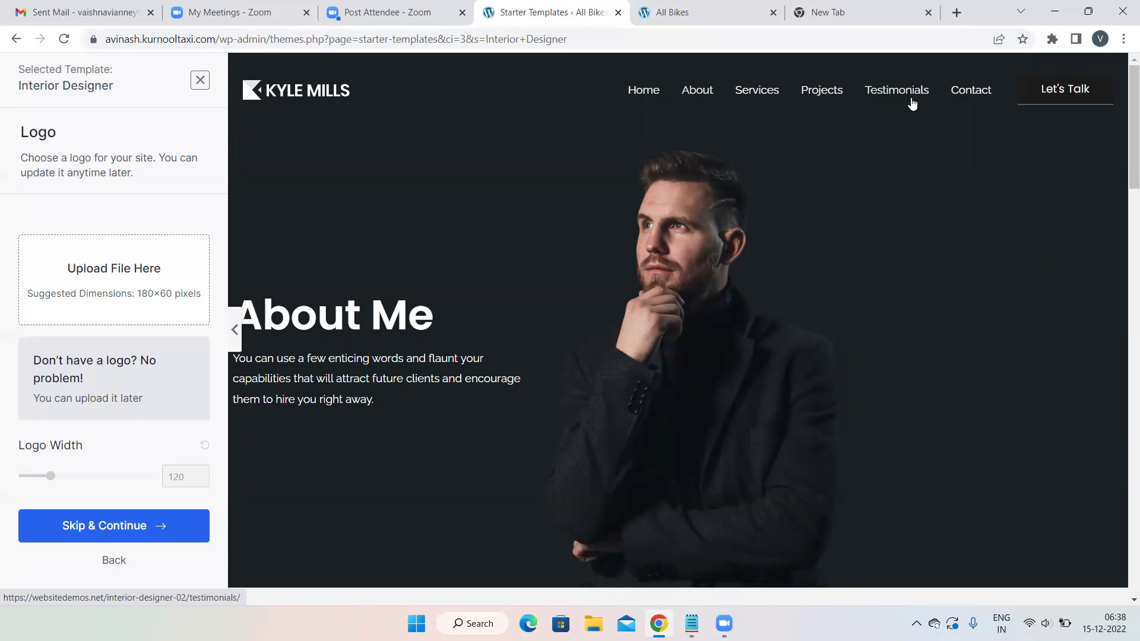
{"action": "key", "text": "XF86AudioRaiseVolume"}
{"action": "key", "text": "XF86AudioRaiseVolume"}
{"action": "key", "text": "XF86AudioRaiseVolume"}
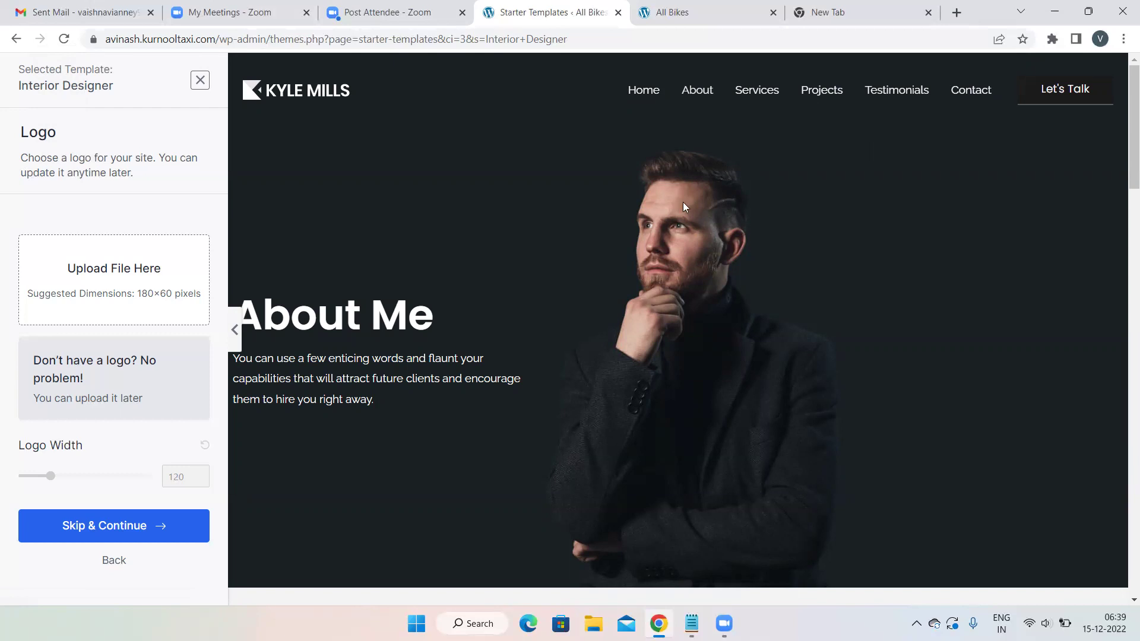
{"action": "scroll", "coordinate": [751, 248], "scroll_direction": "down", "scroll_amount": 5}
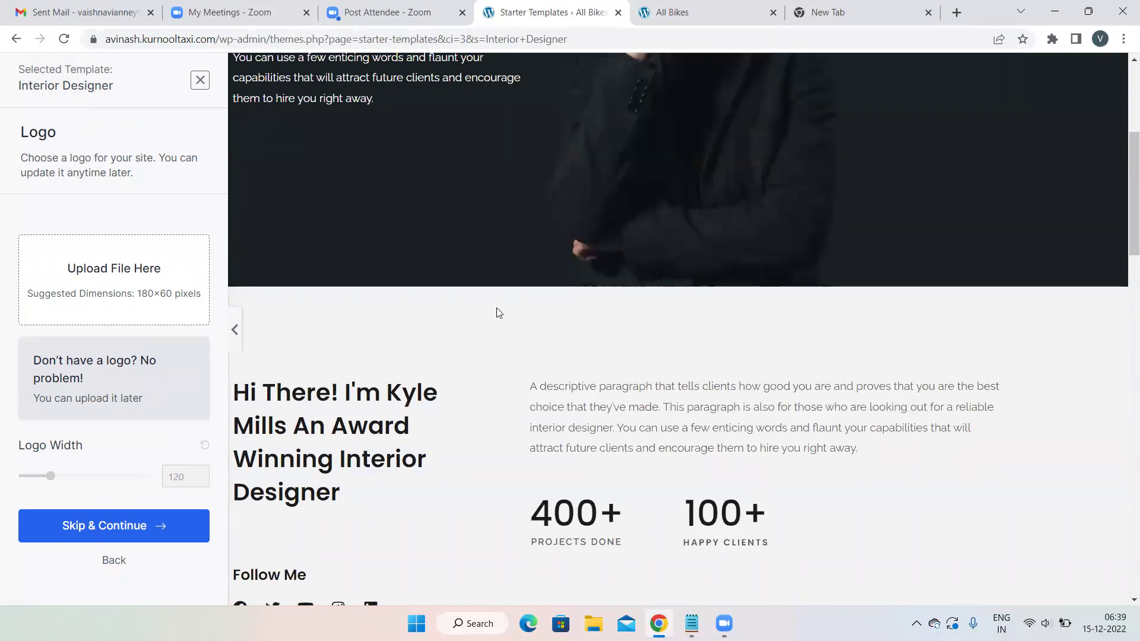
{"action": "scroll", "coordinate": [492, 318], "scroll_direction": "up", "scroll_amount": 5}
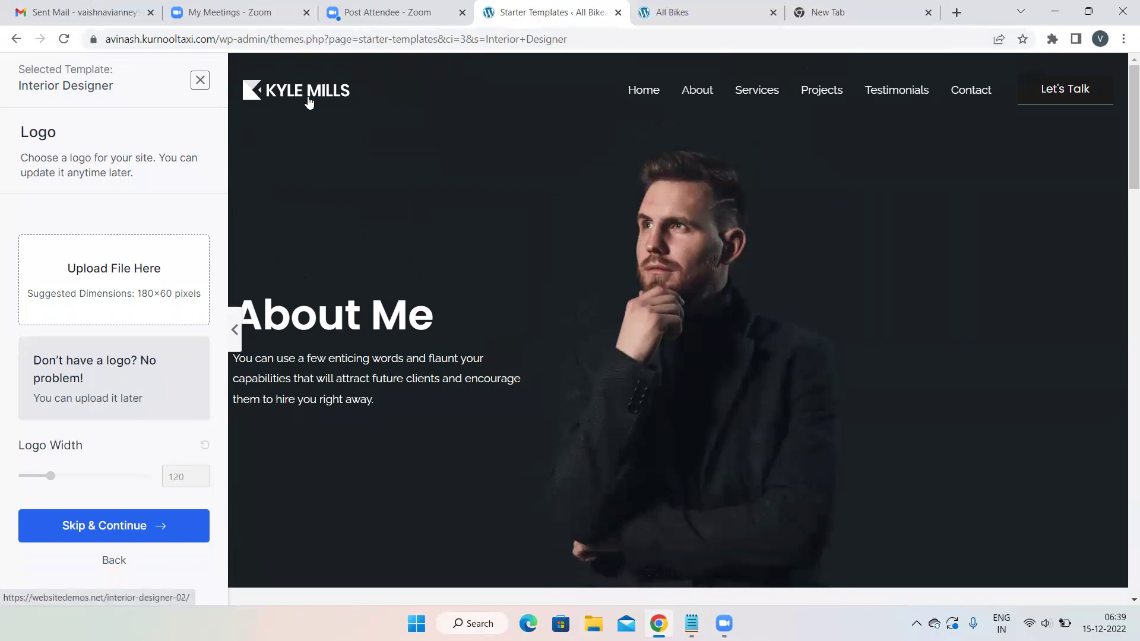
Review the About page preview of the Interior Designer template from its hero banner to the specialization text.
{"action": "scroll", "coordinate": [780, 252], "scroll_direction": "down", "scroll_amount": 12}
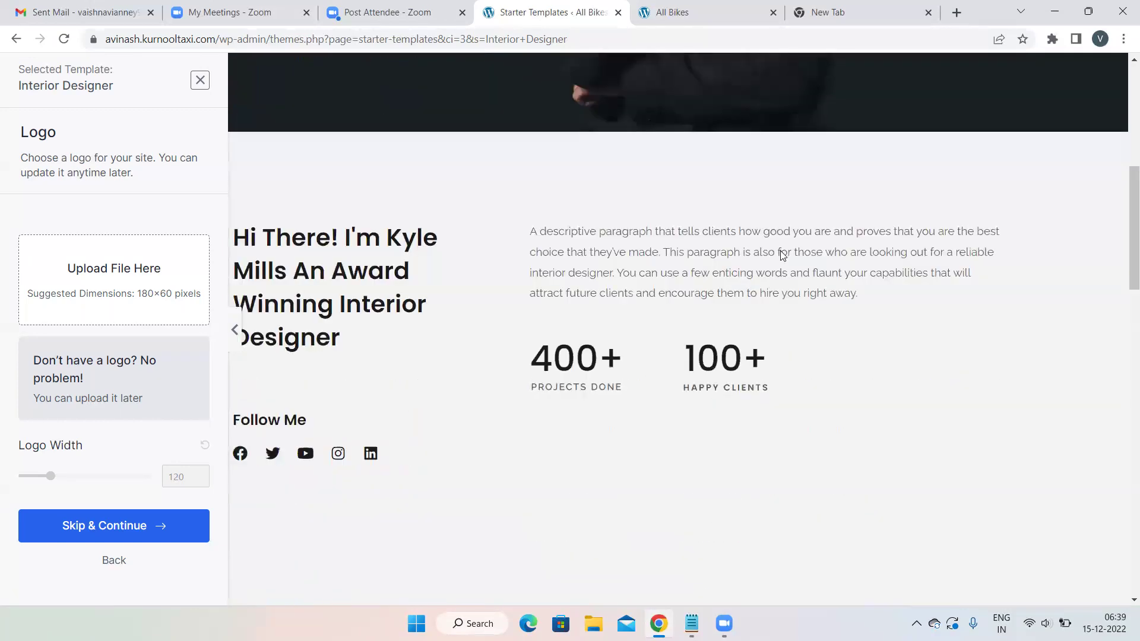
{"action": "scroll", "coordinate": [781, 254], "scroll_direction": "down", "scroll_amount": 9}
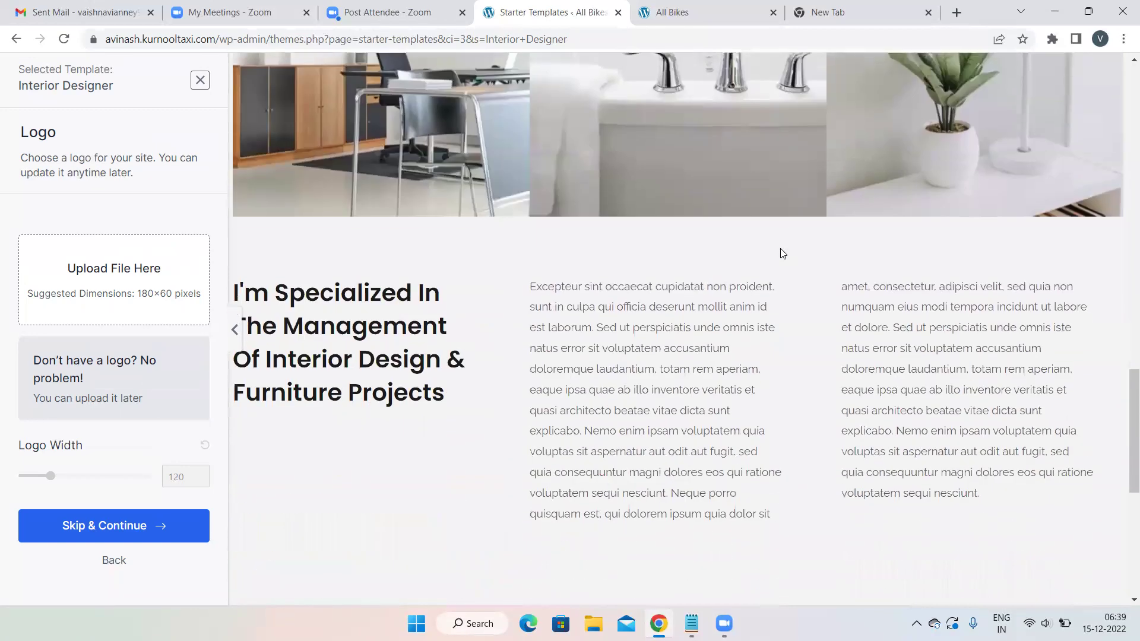
{"action": "scroll", "coordinate": [781, 253], "scroll_direction": "up", "scroll_amount": 18}
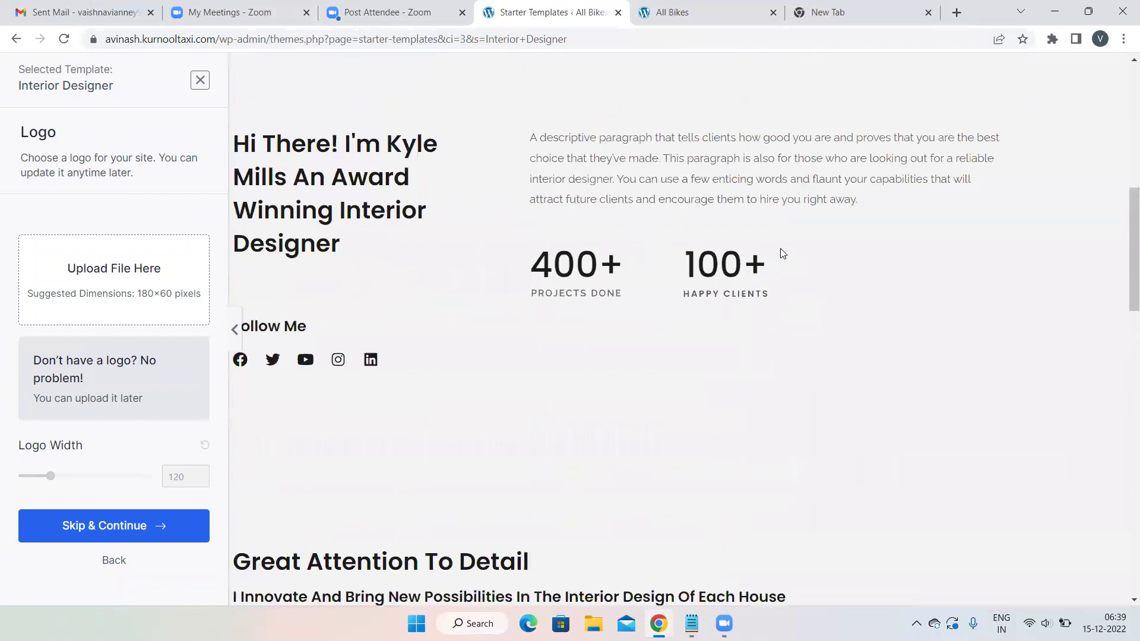
{"action": "scroll", "coordinate": [780, 253], "scroll_direction": "up", "scroll_amount": 1}
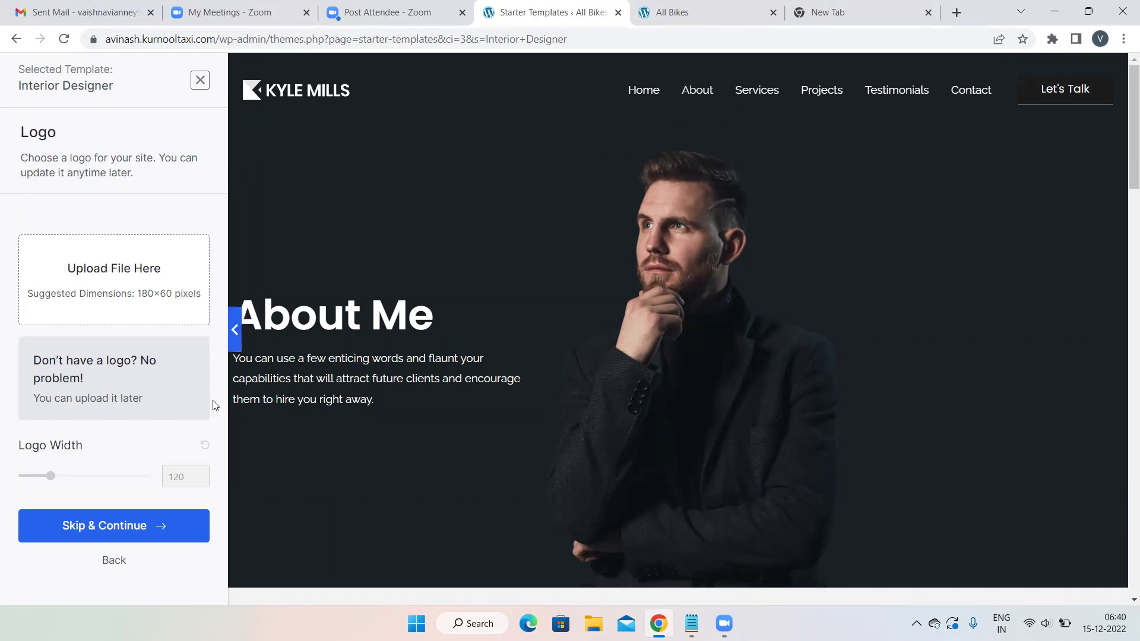
Return to the starter template library and filter it by the Beauty subcategory of Personal Care.
{"action": "left_click", "coordinate": [113, 562]}
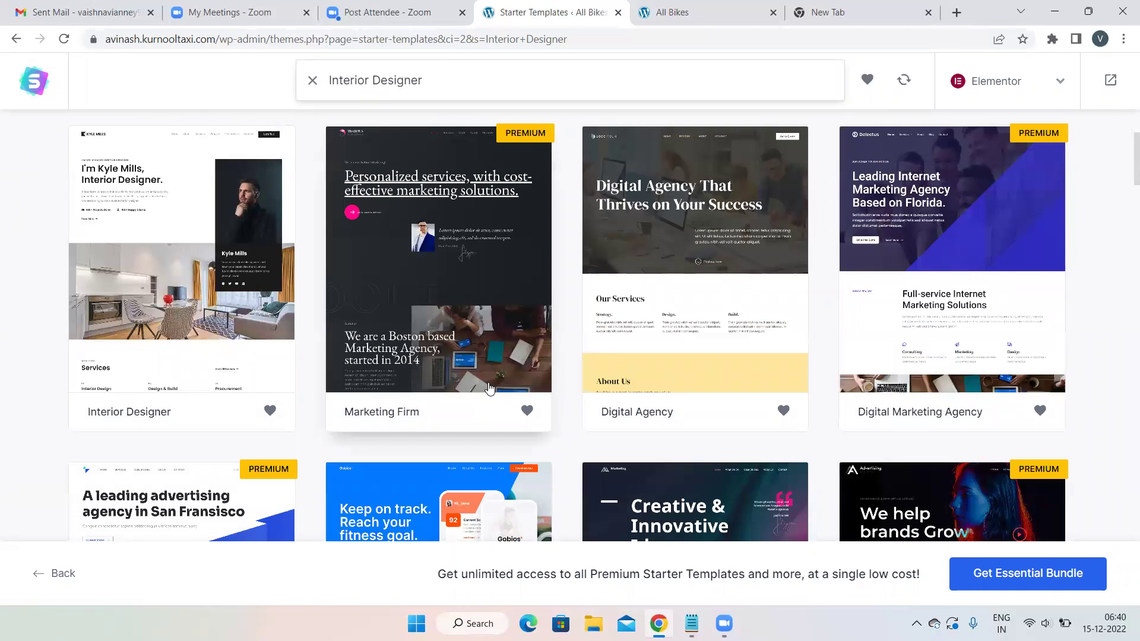
{"action": "scroll", "coordinate": [488, 387], "scroll_direction": "up", "scroll_amount": 5}
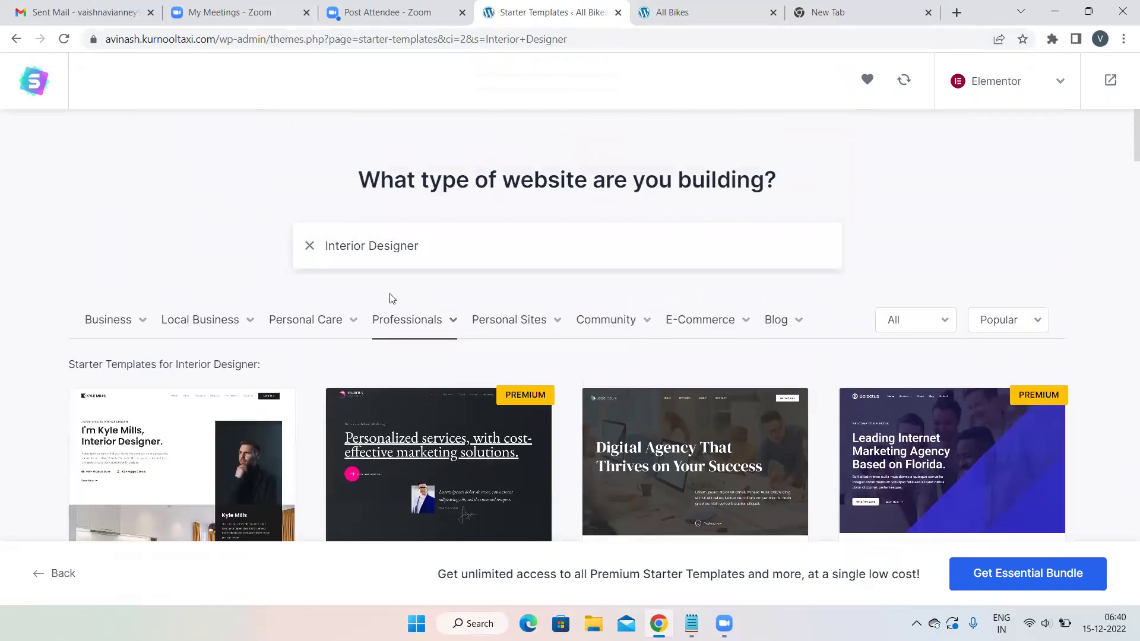
{"action": "mouse_move", "coordinate": [334, 336]}
{"action": "scroll", "coordinate": [333, 334], "scroll_direction": "down", "scroll_amount": 2}
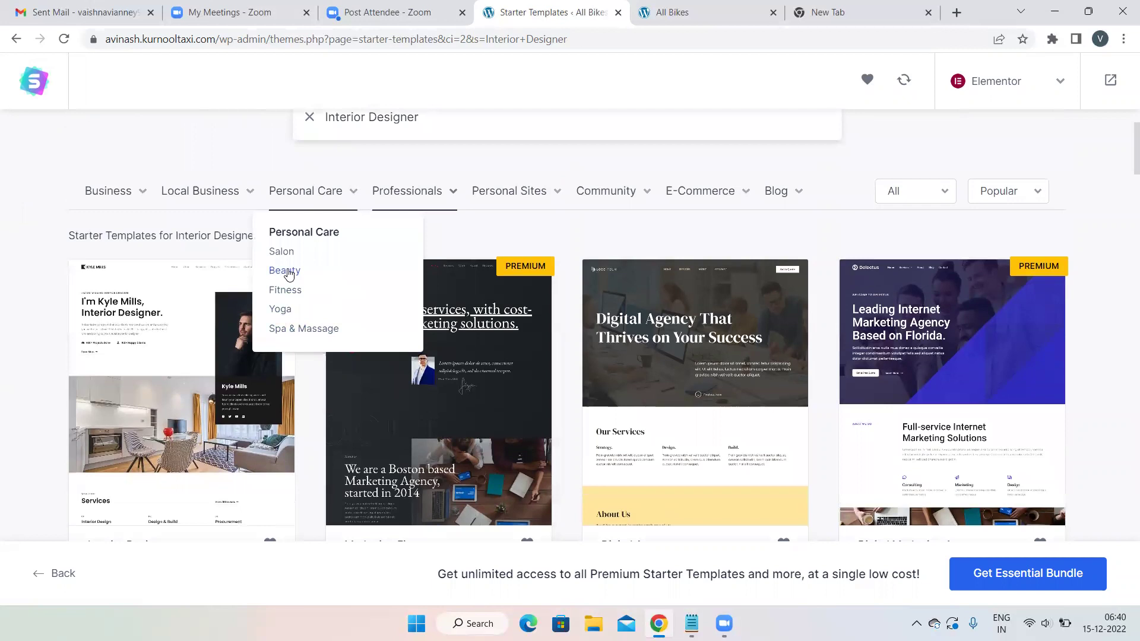
{"action": "left_click", "coordinate": [286, 272]}
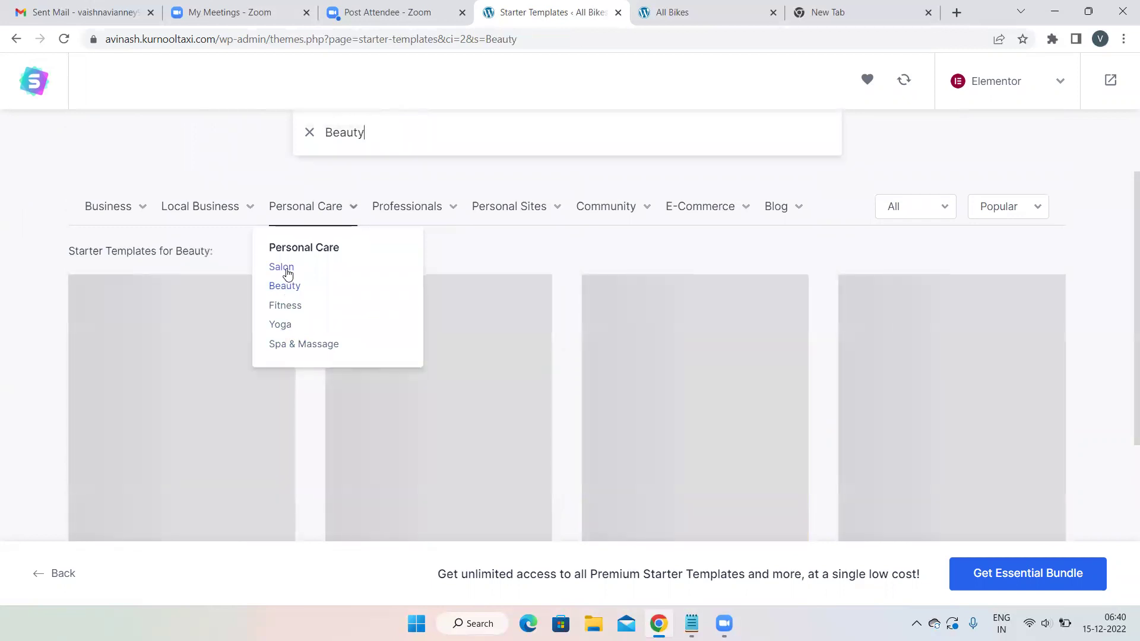
Look through the Beauty starter templates, checking the listed designs and which ones are marked premium.
{"action": "scroll", "coordinate": [527, 255], "scroll_direction": "down", "scroll_amount": 3}
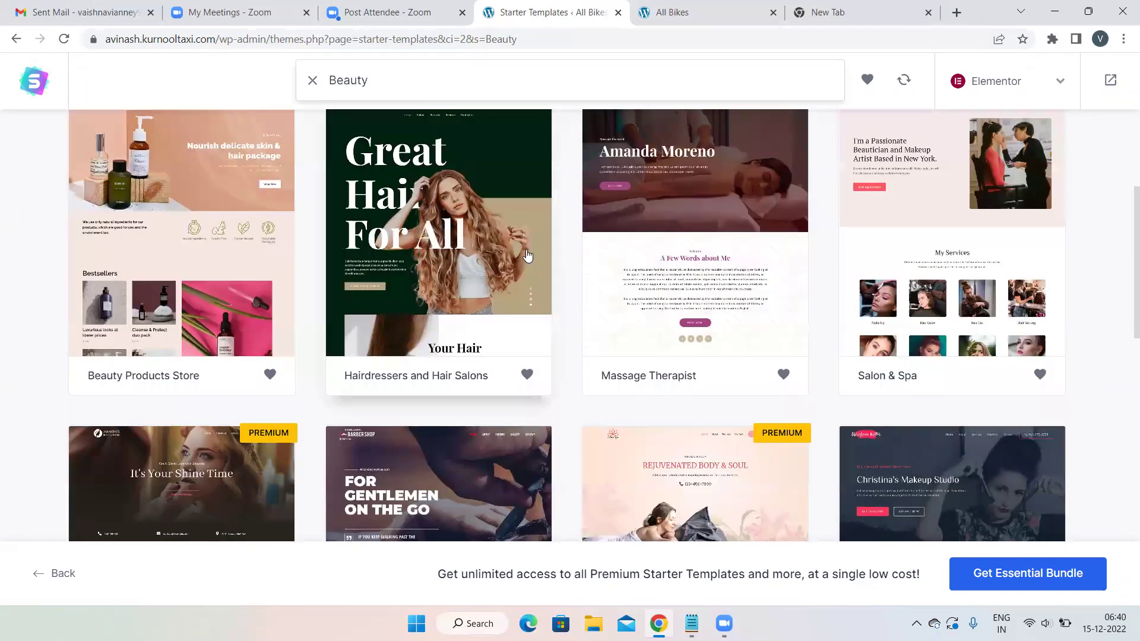
{"action": "scroll", "coordinate": [527, 254], "scroll_direction": "down", "scroll_amount": 5}
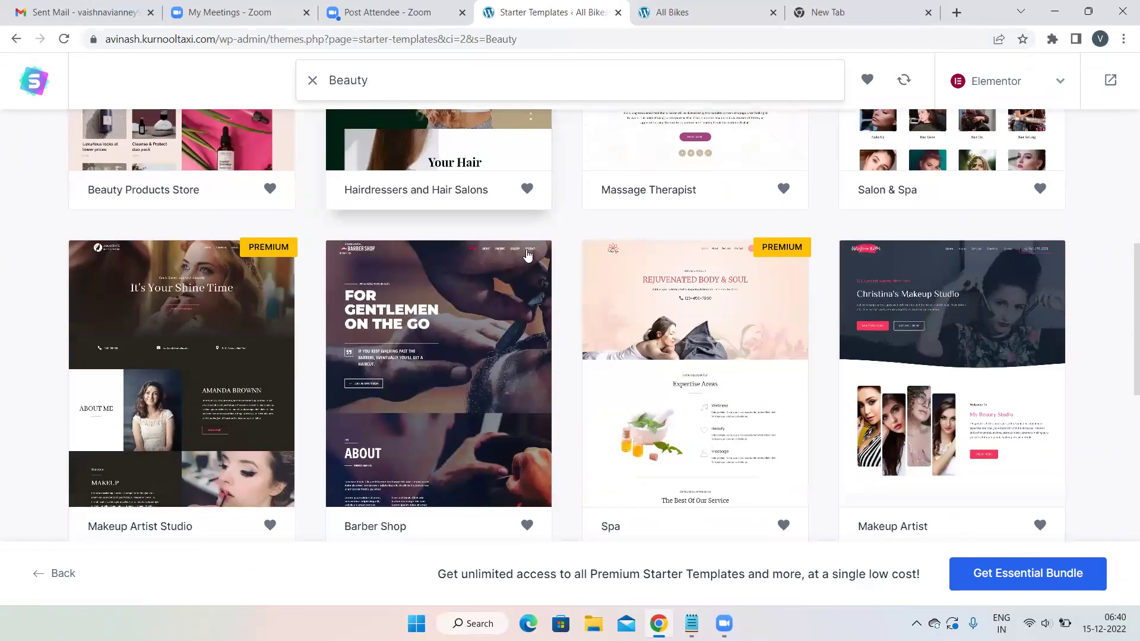
{"action": "scroll", "coordinate": [527, 255], "scroll_direction": "down", "scroll_amount": 5}
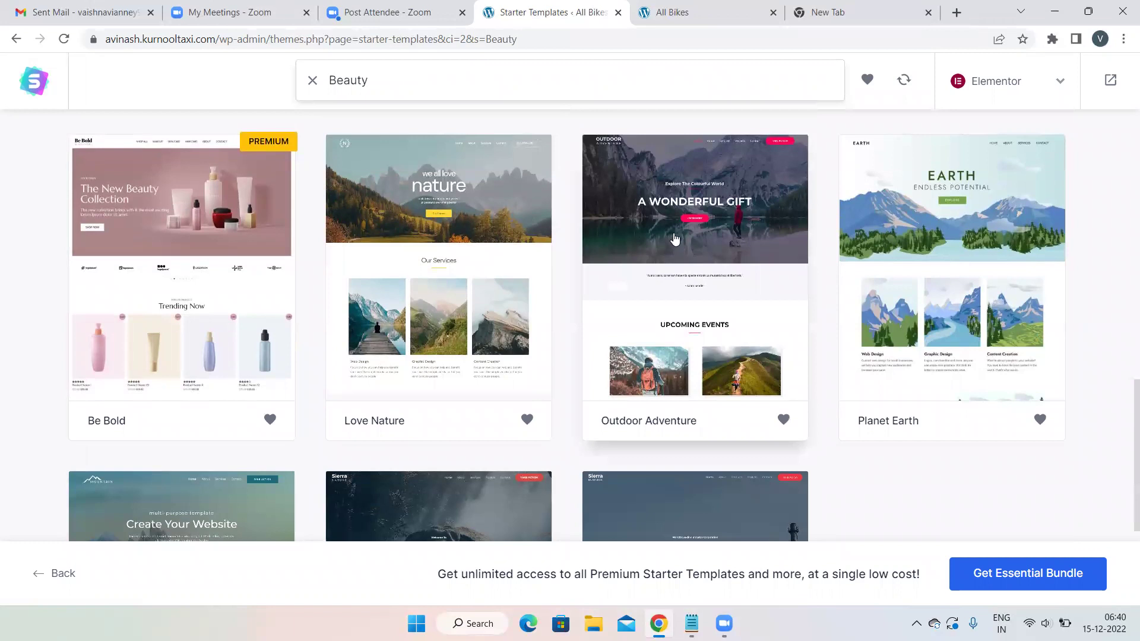
{"action": "scroll", "coordinate": [713, 224], "scroll_direction": "down", "scroll_amount": 2}
{"action": "scroll", "coordinate": [714, 224], "scroll_direction": "up", "scroll_amount": 2}
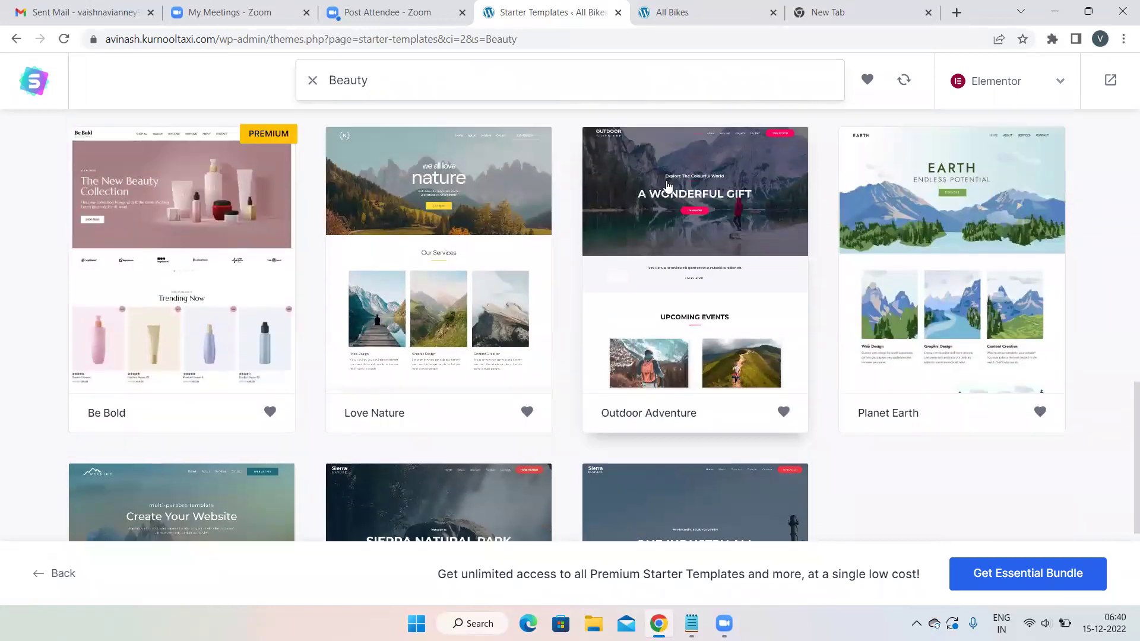
{"action": "scroll", "coordinate": [307, 190], "scroll_direction": "up", "scroll_amount": 5}
{"action": "scroll", "coordinate": [307, 190], "scroll_direction": "up", "scroll_amount": 12}
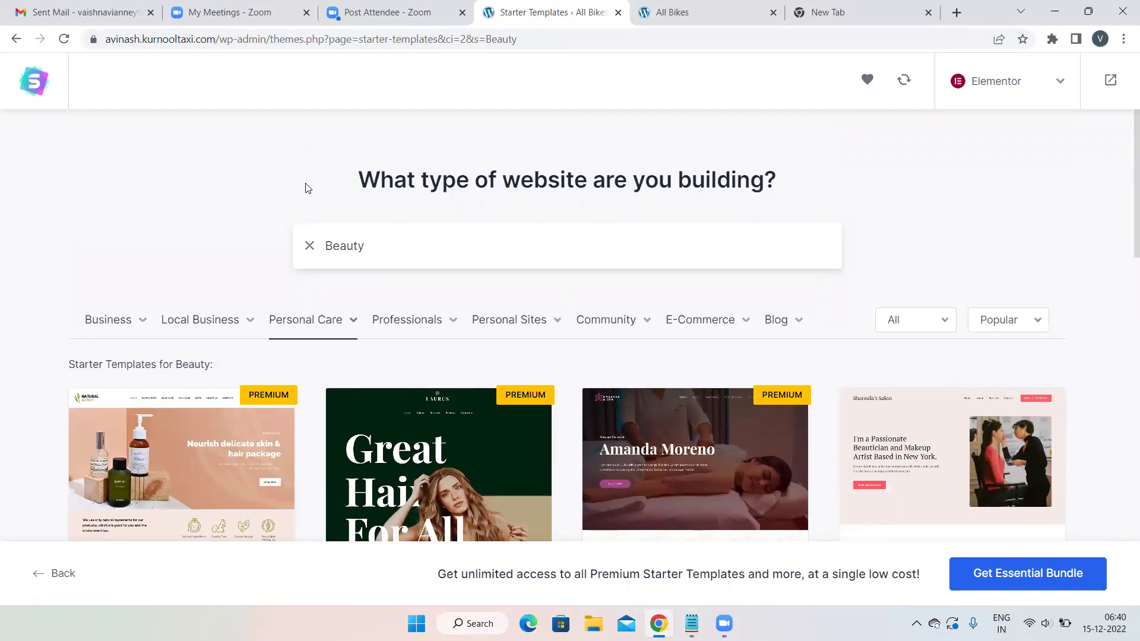
{"action": "scroll", "coordinate": [307, 190], "scroll_direction": "down", "scroll_amount": 5}
{"action": "scroll", "coordinate": [307, 188], "scroll_direction": "up", "scroll_amount": 5}
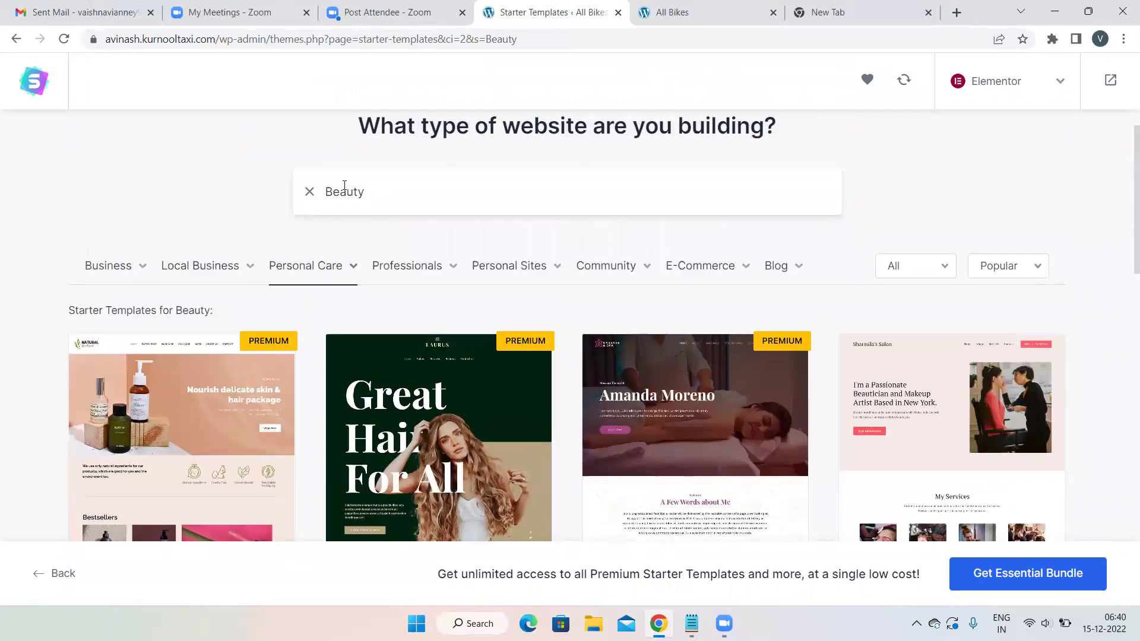
{"action": "mouse_move", "coordinate": [423, 276]}
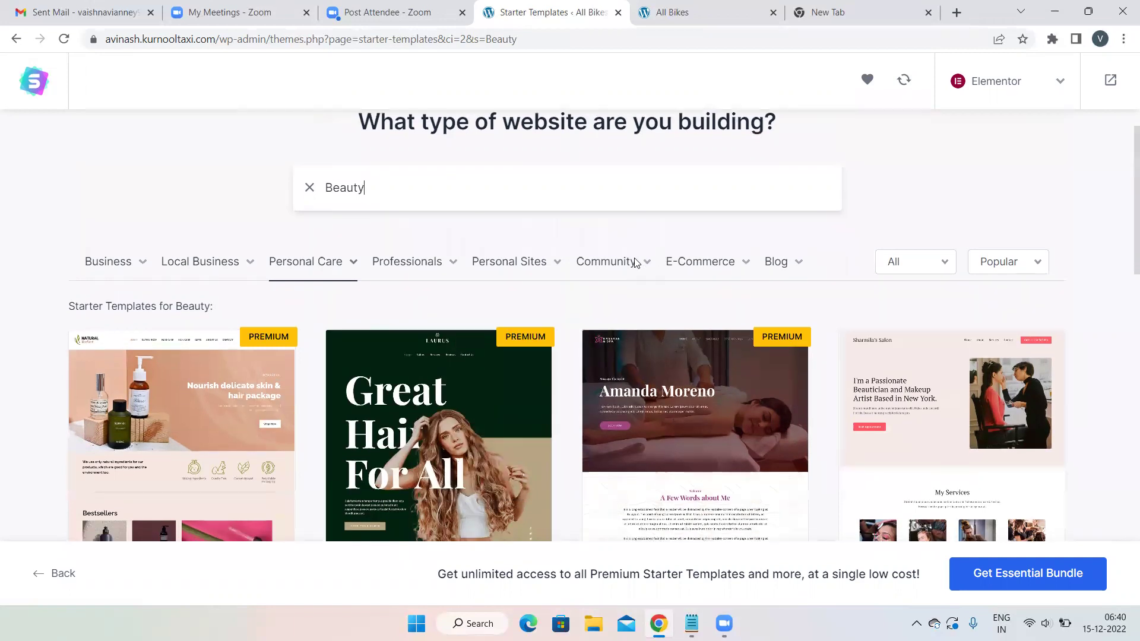
{"action": "scroll", "coordinate": [423, 381], "scroll_direction": "down", "scroll_amount": 4}
{"action": "scroll", "coordinate": [423, 381], "scroll_direction": "down", "scroll_amount": 4}
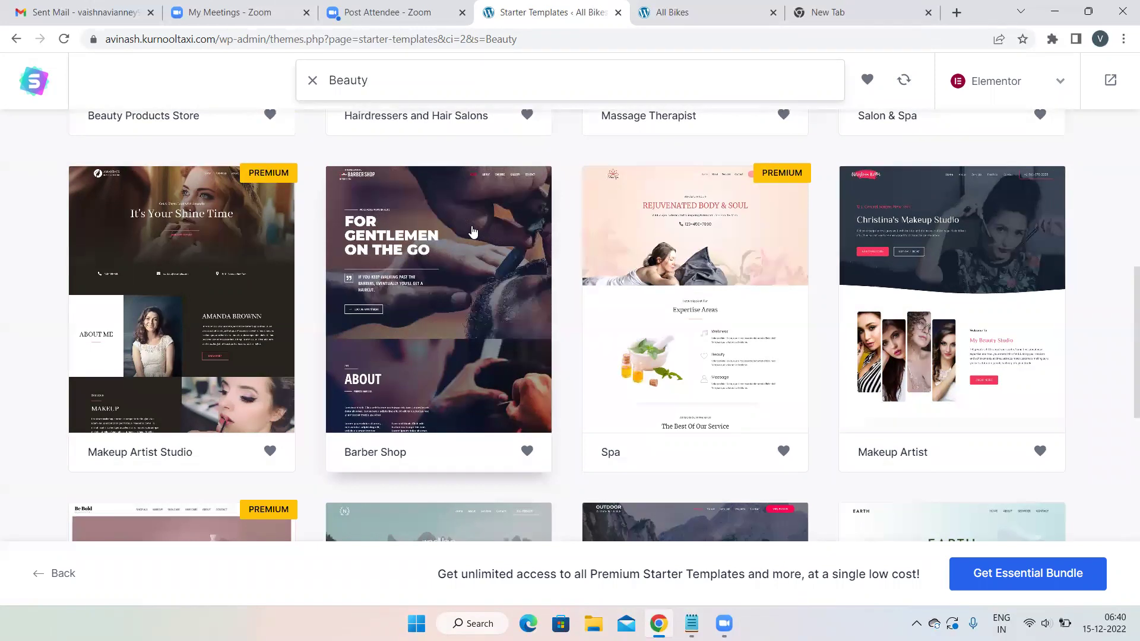
{"action": "scroll", "coordinate": [472, 232], "scroll_direction": "up", "scroll_amount": 10}
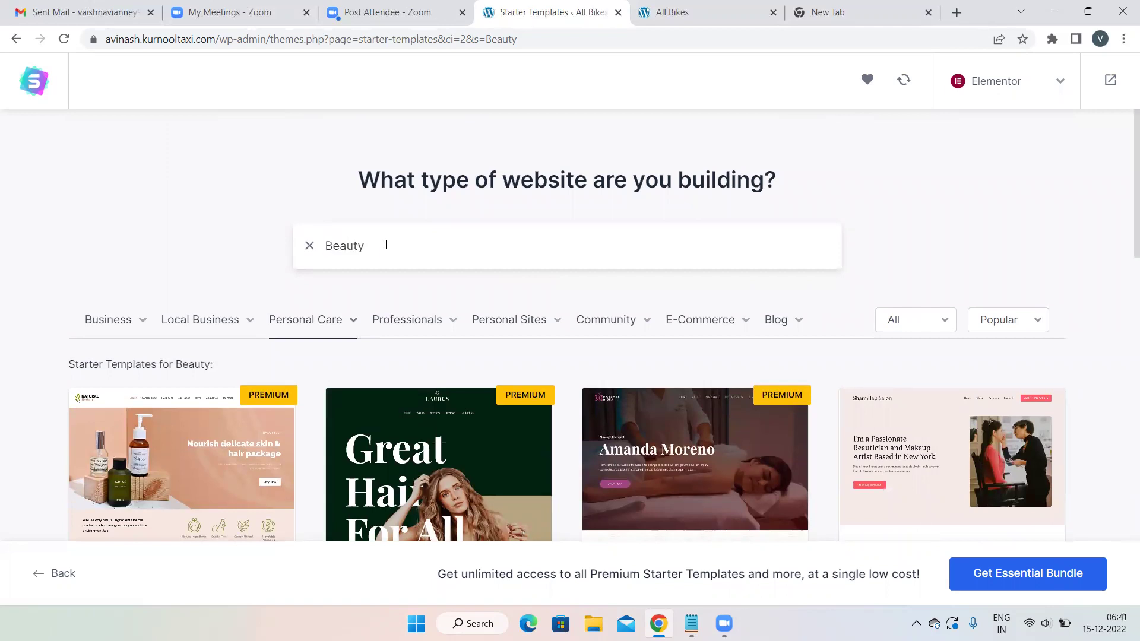
Replace the Beauty filter with a template search for "hospital".
{"action": "key", "text": "BackSpace"}
{"action": "key", "text": "BackSpace"}
{"action": "key", "text": "BackSpace"}
{"action": "key", "text": "BackSpace"}
{"action": "key", "text": "BackSpace"}
{"action": "key", "text": "BackSpace"}
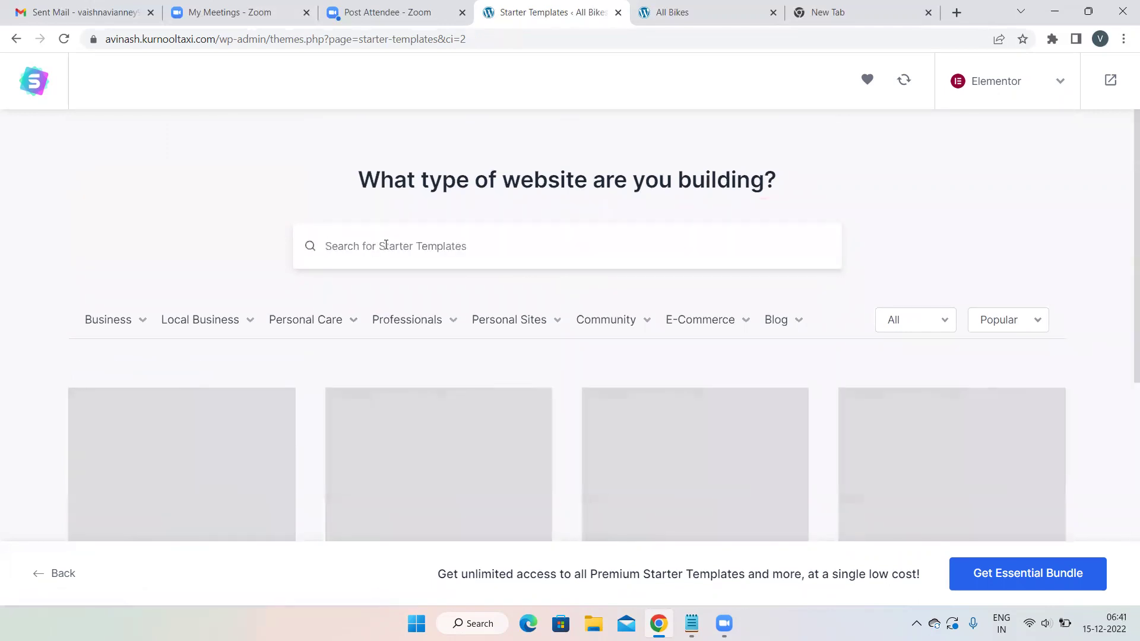
{"action": "type", "text": "hospo"}
{"action": "key", "text": "BackSpace"}
{"action": "type", "text": "ital"}
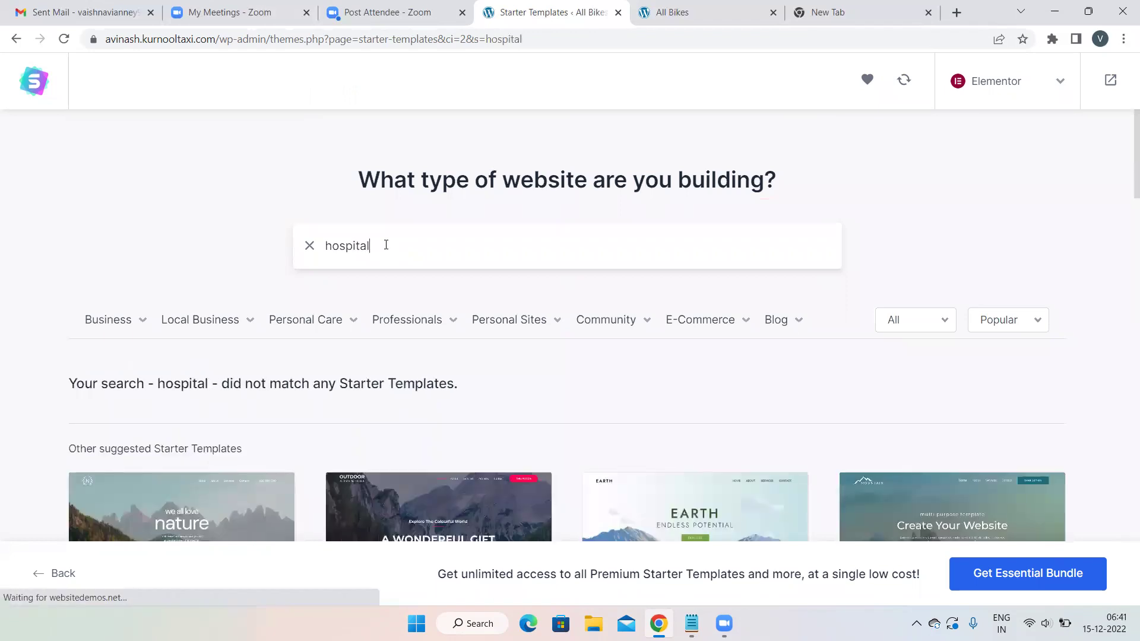
Look through the starter templates listed for hospital, comparing the free and premium medical designs.
{"action": "scroll", "coordinate": [491, 255], "scroll_direction": "down", "scroll_amount": 4}
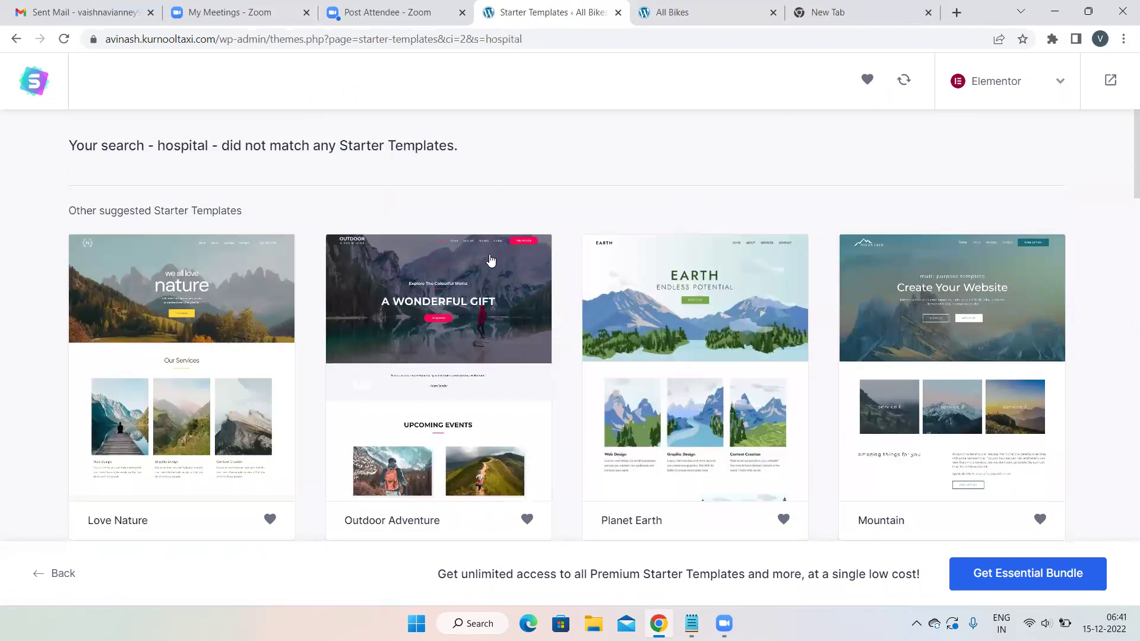
{"action": "scroll", "coordinate": [490, 256], "scroll_direction": "down", "scroll_amount": 3}
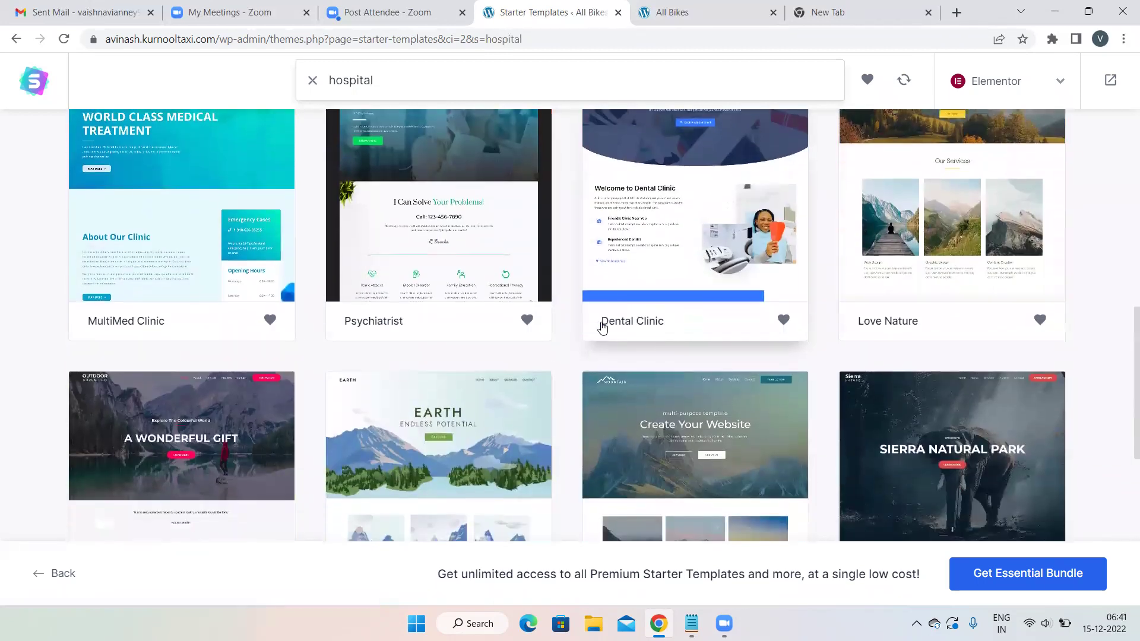
{"action": "scroll", "coordinate": [428, 352], "scroll_direction": "down", "scroll_amount": 3}
{"action": "scroll", "coordinate": [429, 352], "scroll_direction": "down", "scroll_amount": 3}
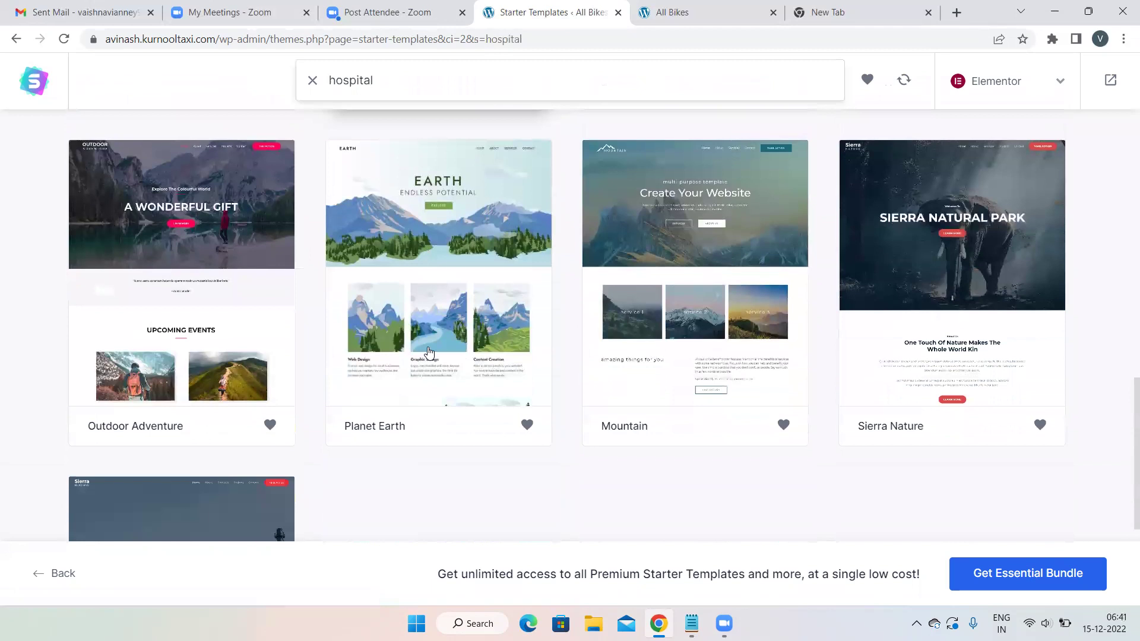
{"action": "scroll", "coordinate": [429, 352], "scroll_direction": "up", "scroll_amount": 5}
{"action": "scroll", "coordinate": [430, 352], "scroll_direction": "up", "scroll_amount": 3}
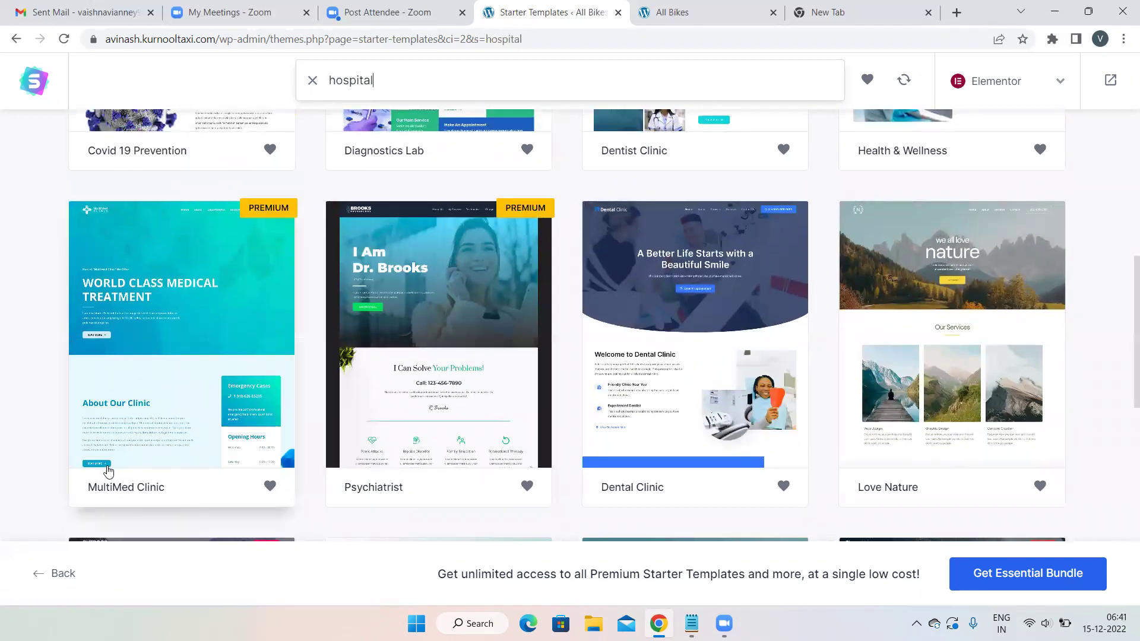
{"action": "scroll", "coordinate": [173, 399], "scroll_direction": "up", "scroll_amount": 1}
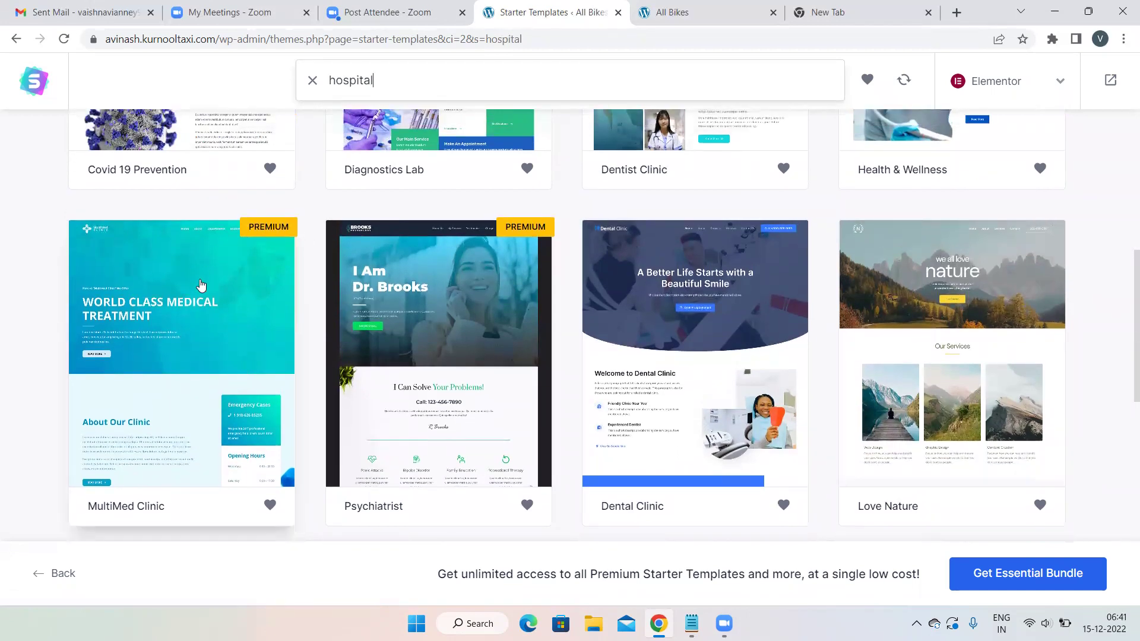
{"action": "scroll", "coordinate": [201, 285], "scroll_direction": "up", "scroll_amount": 4}
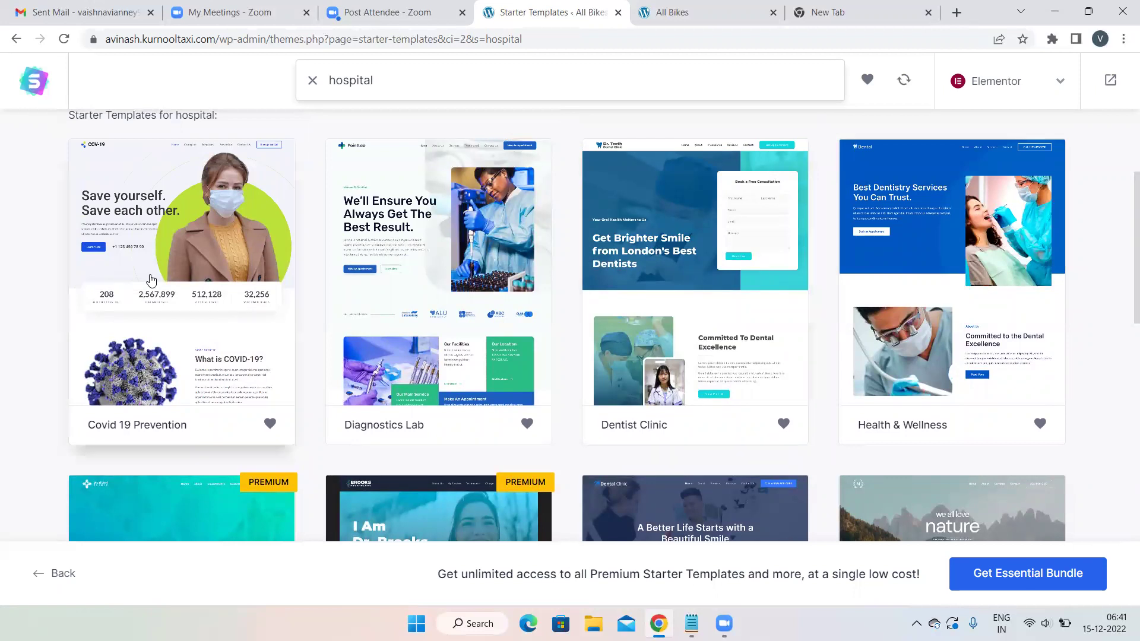
{"action": "scroll", "coordinate": [587, 303], "scroll_direction": "down", "scroll_amount": 5}
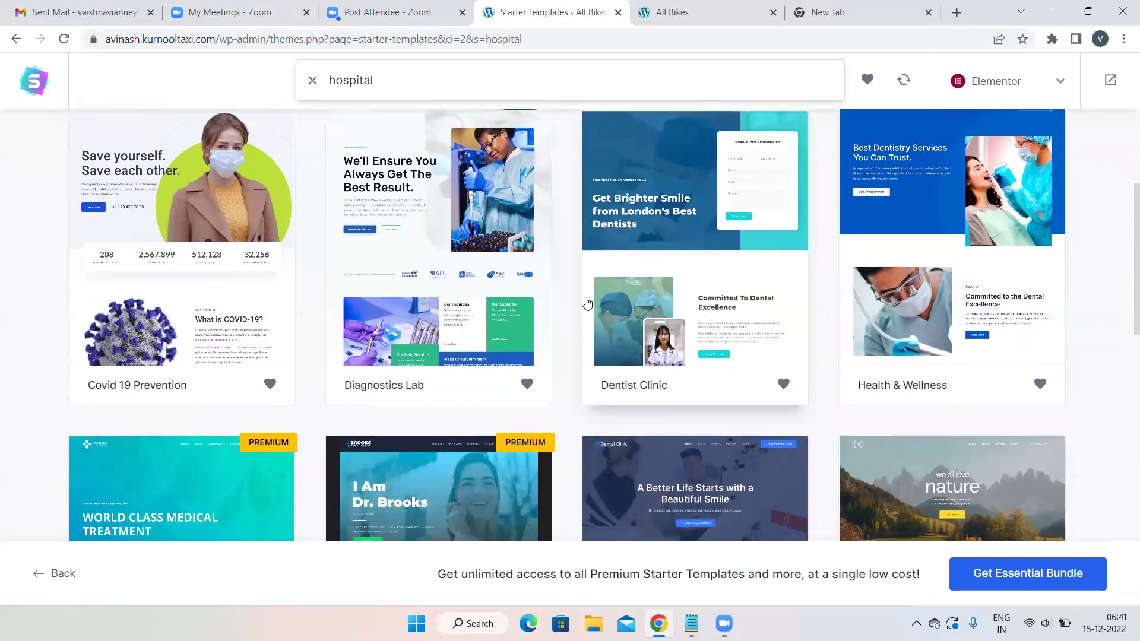
{"action": "scroll", "coordinate": [586, 303], "scroll_direction": "down", "scroll_amount": 2}
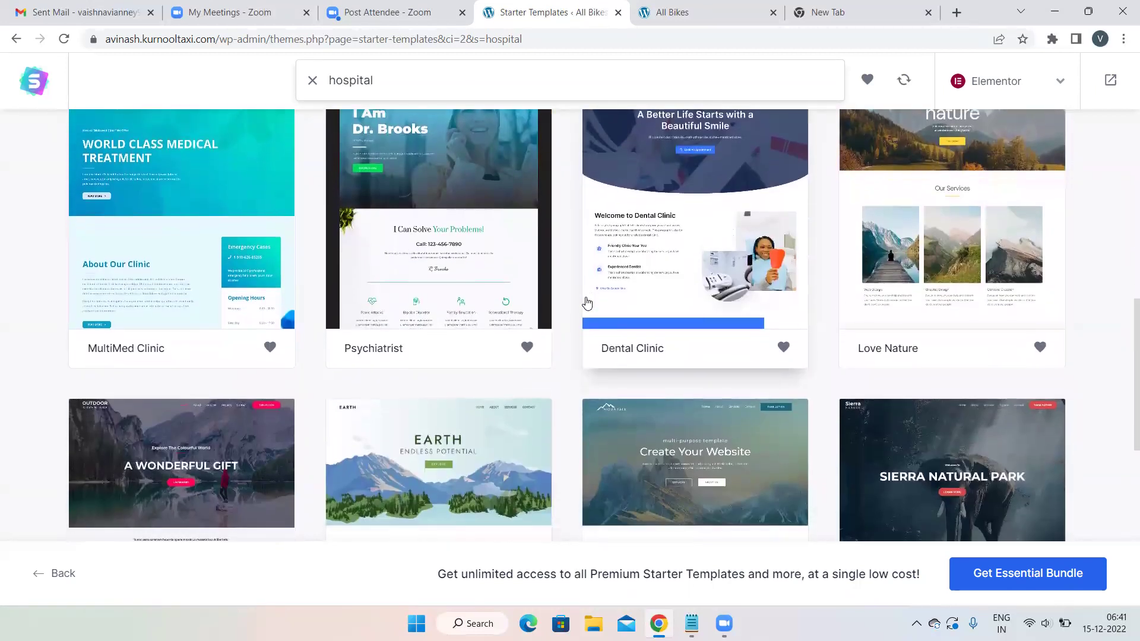
{"action": "scroll", "coordinate": [587, 303], "scroll_direction": "up", "scroll_amount": 4}
{"action": "scroll", "coordinate": [587, 302], "scroll_direction": "up", "scroll_amount": 4}
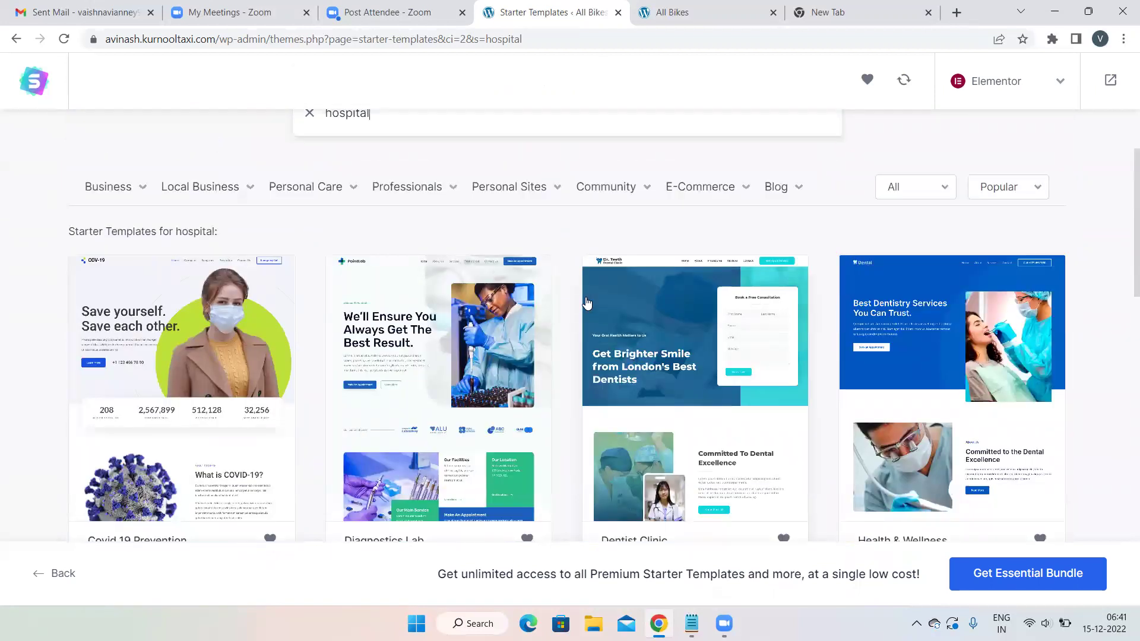
{"action": "scroll", "coordinate": [586, 303], "scroll_direction": "down", "scroll_amount": 4}
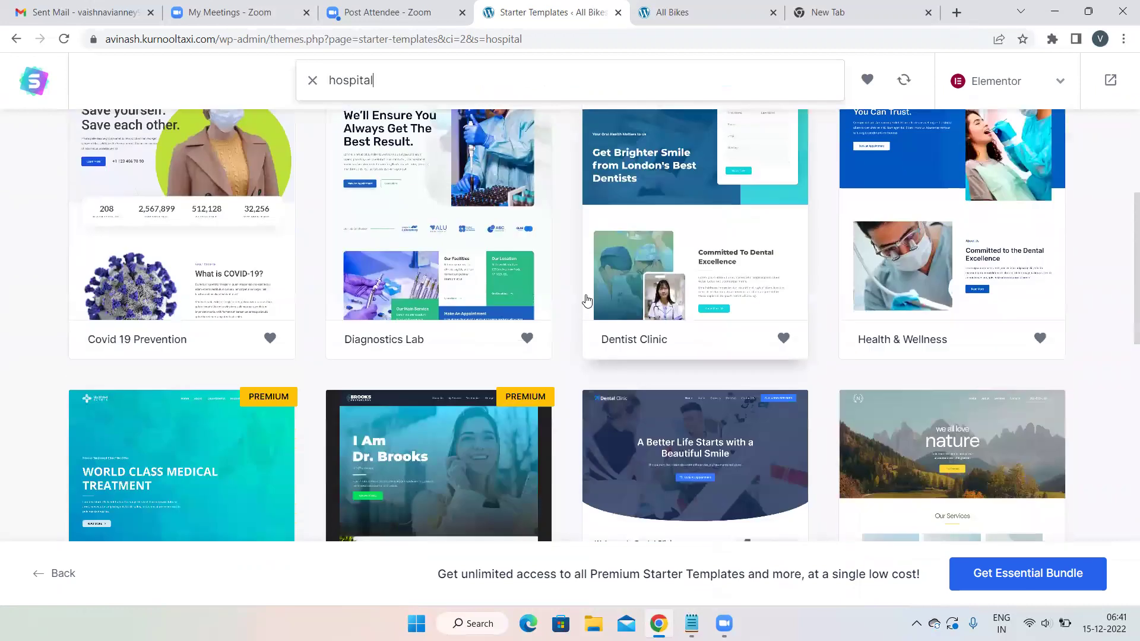
{"action": "scroll", "coordinate": [587, 303], "scroll_direction": "up", "scroll_amount": 2}
{"action": "scroll", "coordinate": [587, 303], "scroll_direction": "up", "scroll_amount": 1}
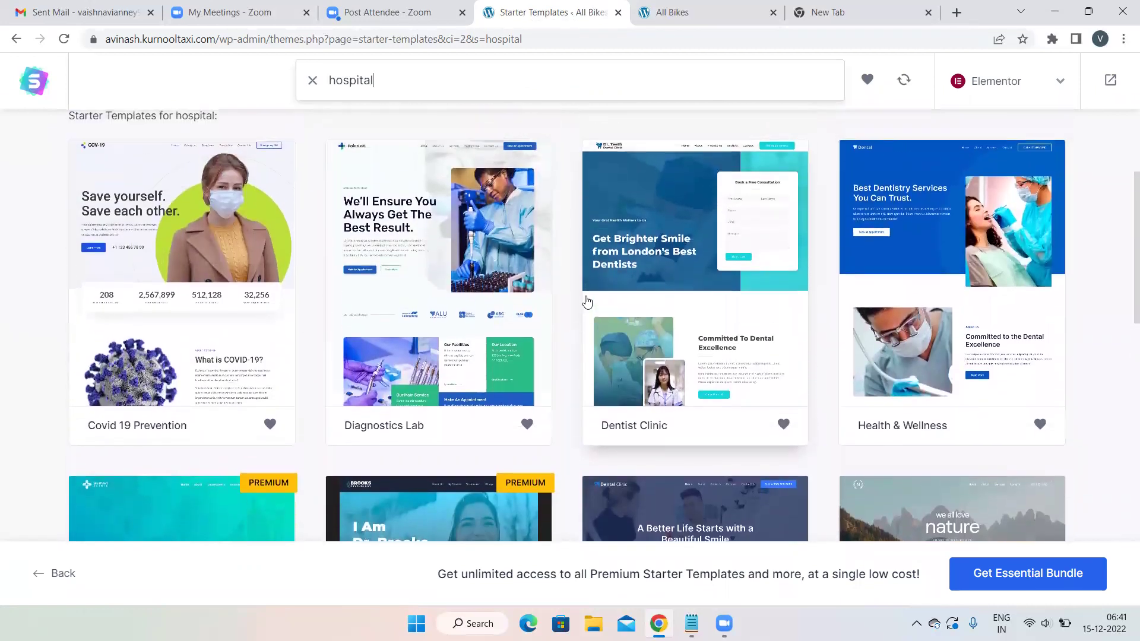
Select the free Dentist Clinic template and examine its home page preview from the header to the Our Procedures section.
{"action": "left_click", "coordinate": [659, 280]}
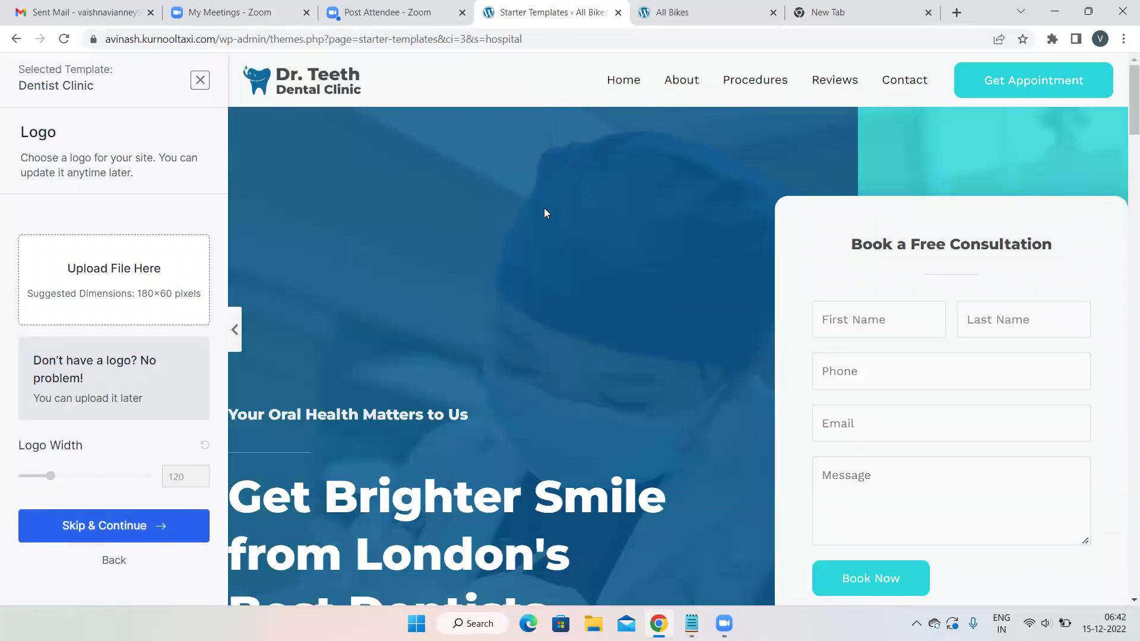
{"action": "scroll", "coordinate": [544, 208], "scroll_direction": "down", "scroll_amount": 1}
{"action": "scroll", "coordinate": [544, 208], "scroll_direction": "up", "scroll_amount": 1}
{"action": "scroll", "coordinate": [416, 358], "scroll_direction": "down", "scroll_amount": 4}
{"action": "scroll", "coordinate": [581, 286], "scroll_direction": "down", "scroll_amount": 1}
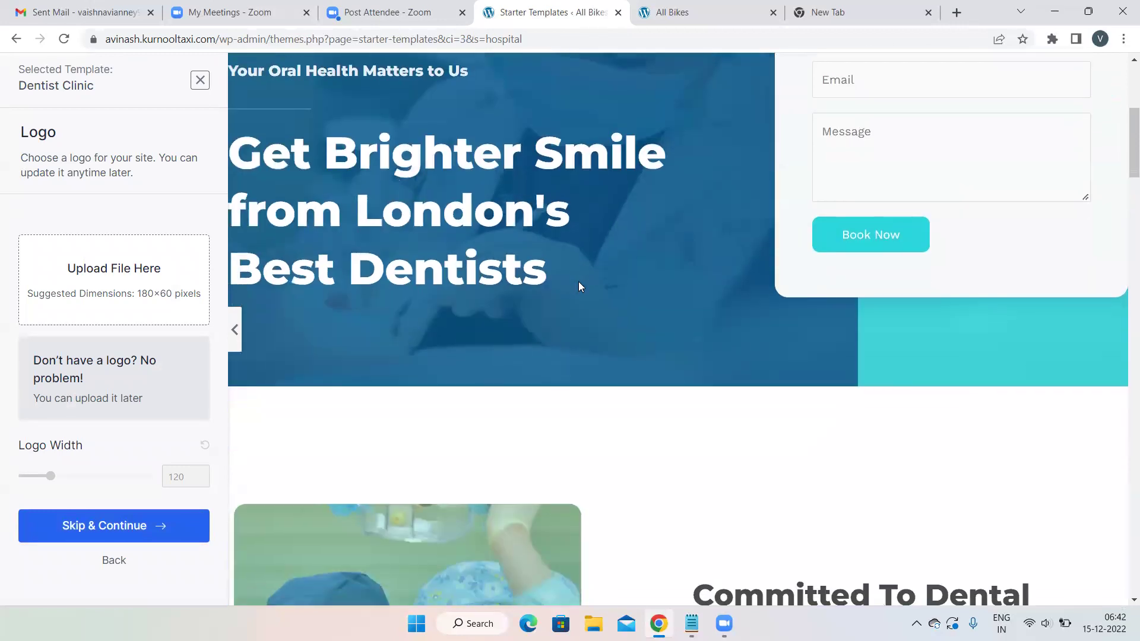
{"action": "scroll", "coordinate": [582, 285], "scroll_direction": "up", "scroll_amount": 3}
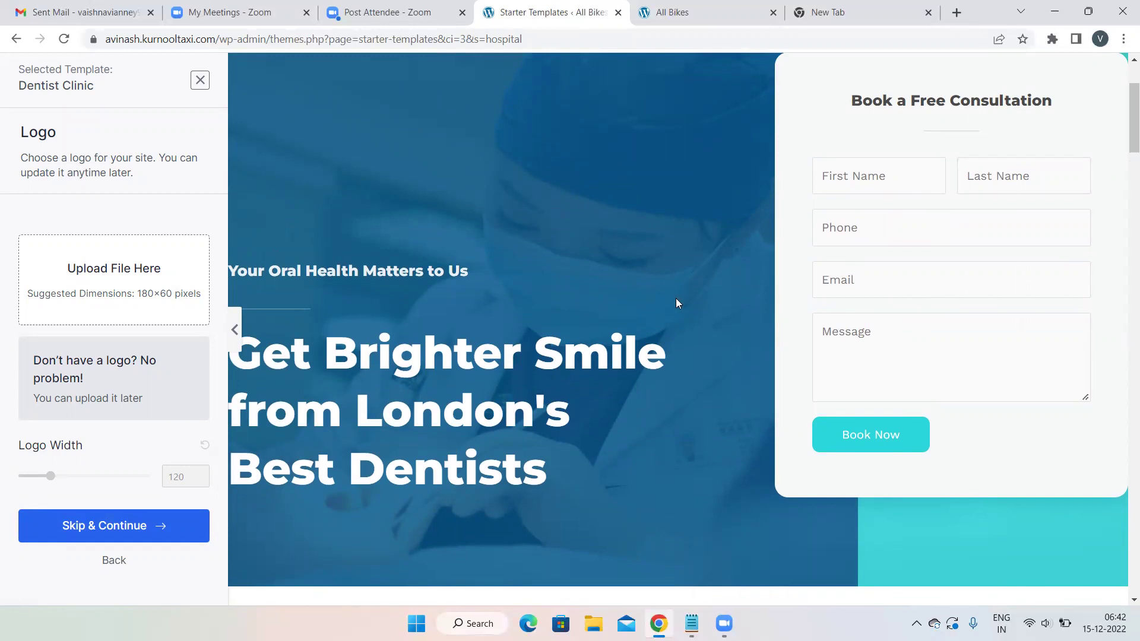
{"action": "scroll", "coordinate": [676, 298], "scroll_direction": "down", "scroll_amount": 8}
{"action": "scroll", "coordinate": [677, 303], "scroll_direction": "down", "scroll_amount": 4}
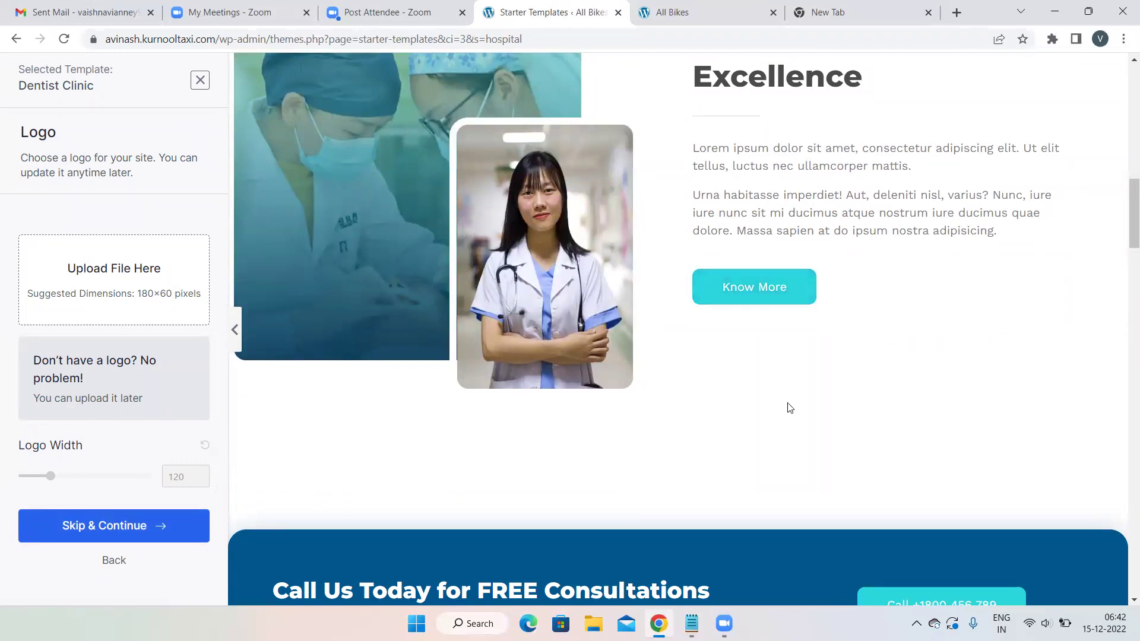
{"action": "scroll", "coordinate": [790, 408], "scroll_direction": "down", "scroll_amount": 7}
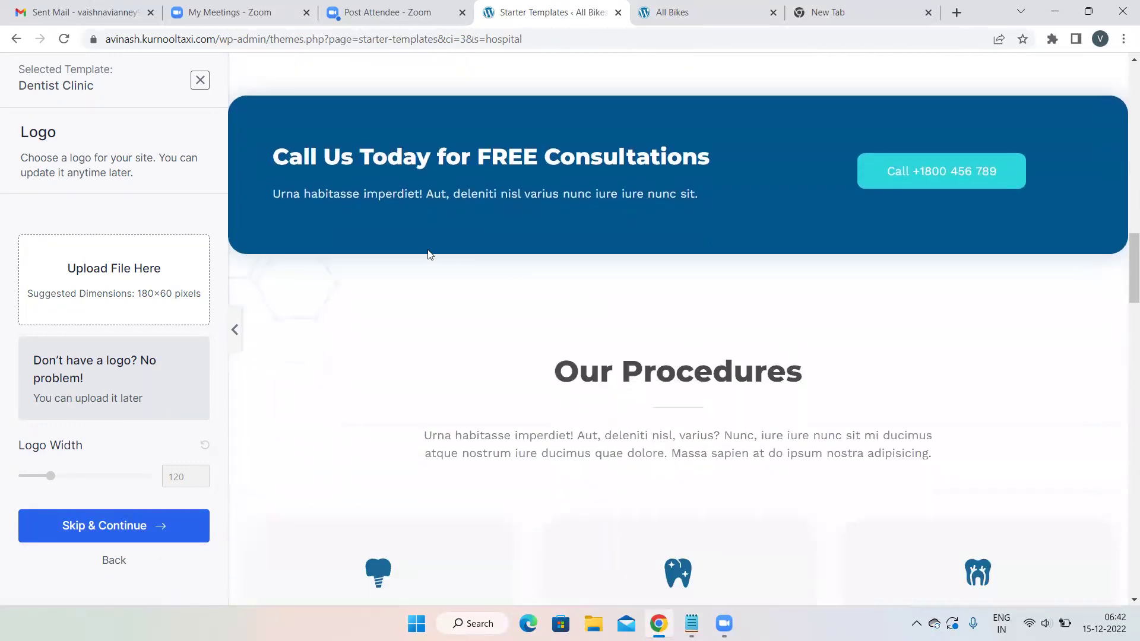
Examine the rest of the Dentist Clinic preview, from the free consultation banner through procedures, reviews and map to the footer.
{"action": "scroll", "coordinate": [714, 220], "scroll_direction": "down", "scroll_amount": 3}
{"action": "scroll", "coordinate": [715, 219], "scroll_direction": "up", "scroll_amount": 5}
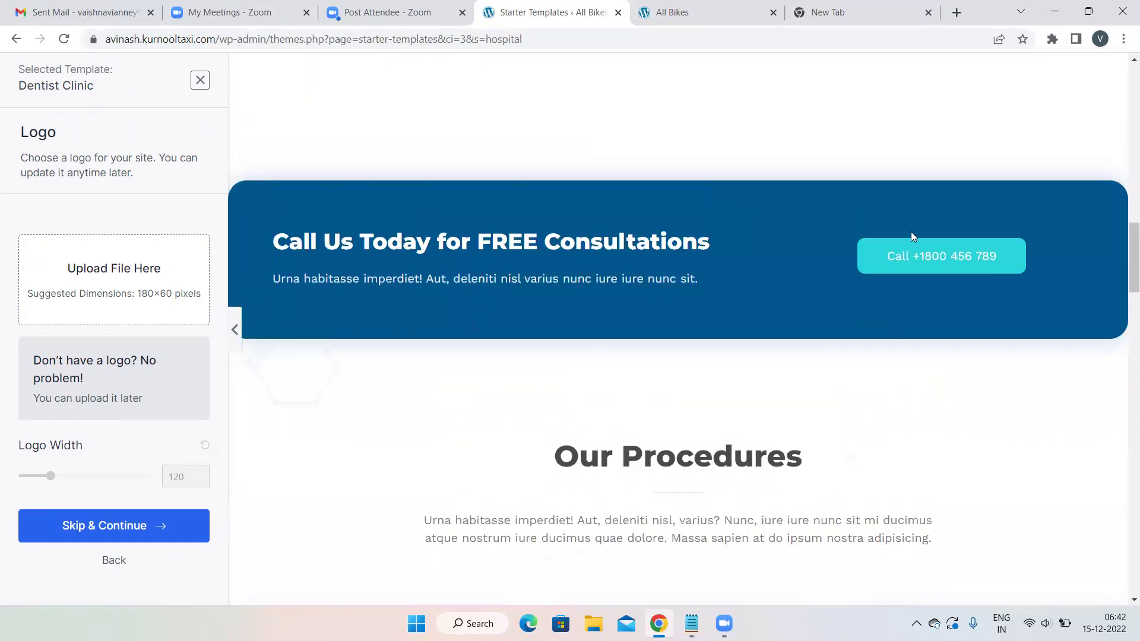
{"action": "scroll", "coordinate": [738, 310], "scroll_direction": "down", "scroll_amount": 12}
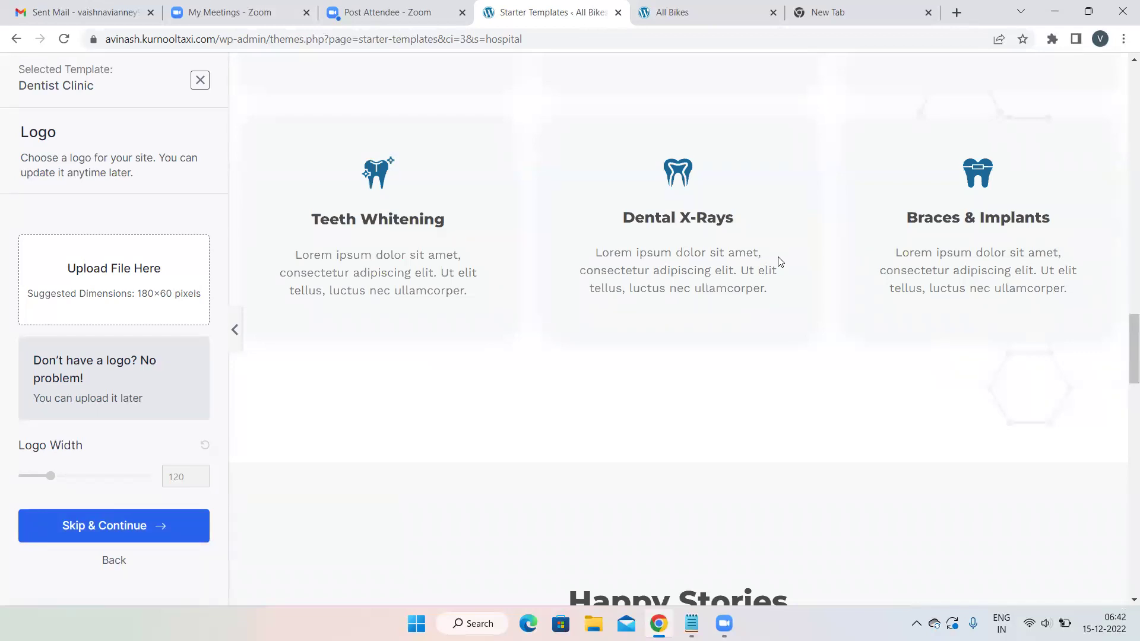
{"action": "scroll", "coordinate": [780, 261], "scroll_direction": "down", "scroll_amount": 14}
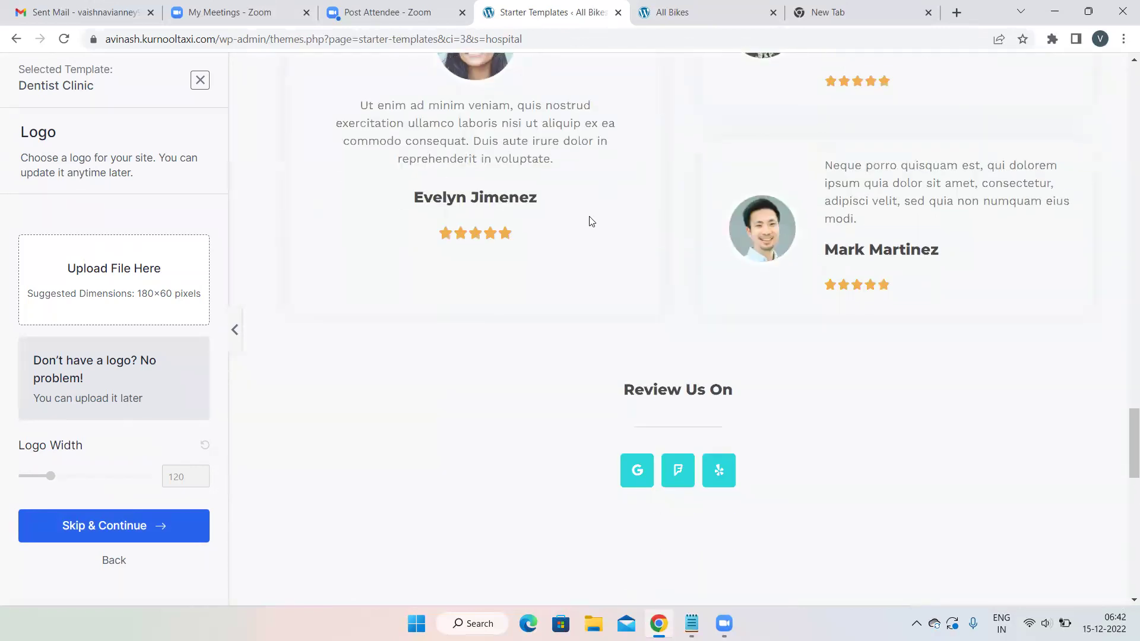
{"action": "scroll", "coordinate": [675, 231], "scroll_direction": "up", "scroll_amount": 2}
{"action": "scroll", "coordinate": [675, 232], "scroll_direction": "down", "scroll_amount": 4}
{"action": "scroll", "coordinate": [675, 231], "scroll_direction": "up", "scroll_amount": 4}
{"action": "scroll", "coordinate": [675, 232], "scroll_direction": "down", "scroll_amount": 15}
{"action": "scroll", "coordinate": [673, 227], "scroll_direction": "up", "scroll_amount": 5}
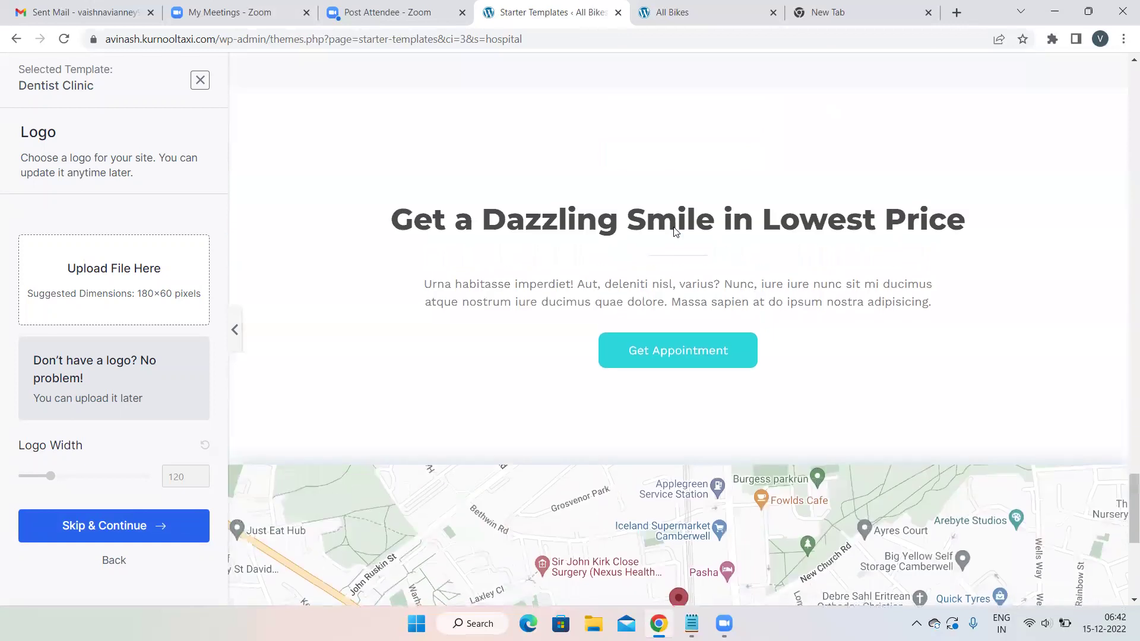
{"action": "scroll", "coordinate": [415, 232], "scroll_direction": "down", "scroll_amount": 6}
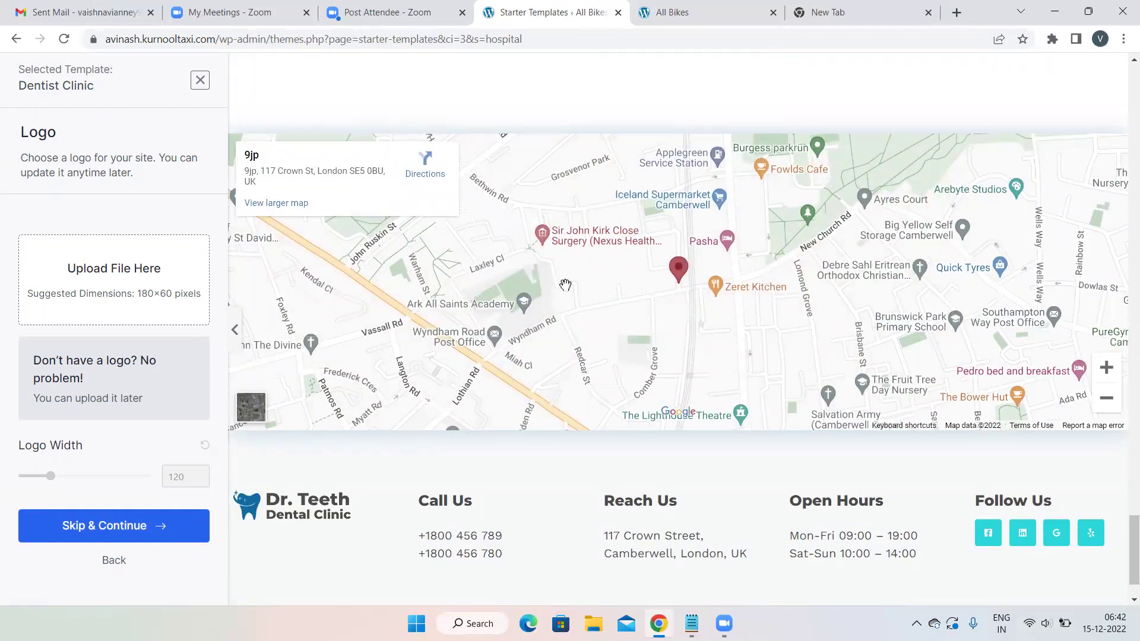
{"action": "scroll", "coordinate": [566, 285], "scroll_direction": "down", "scroll_amount": 1}
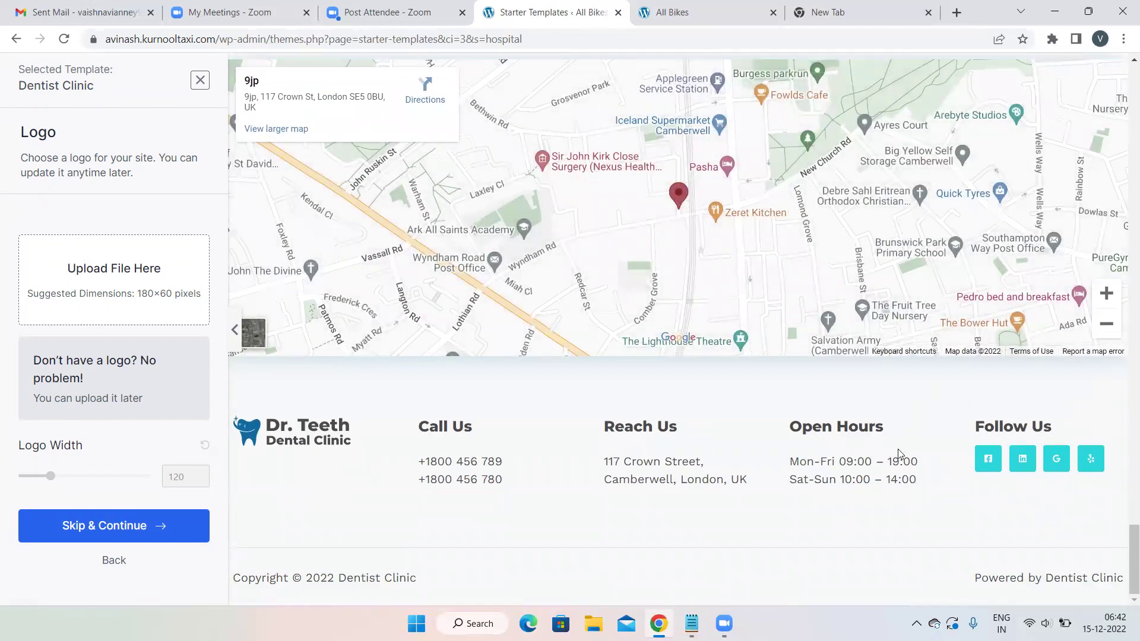
Go back over the Dentist Clinic preview from the footer to the header, rechecking the reviews, procedures and dental excellence sections.
{"action": "scroll", "coordinate": [587, 339], "scroll_direction": "up", "scroll_amount": 20}
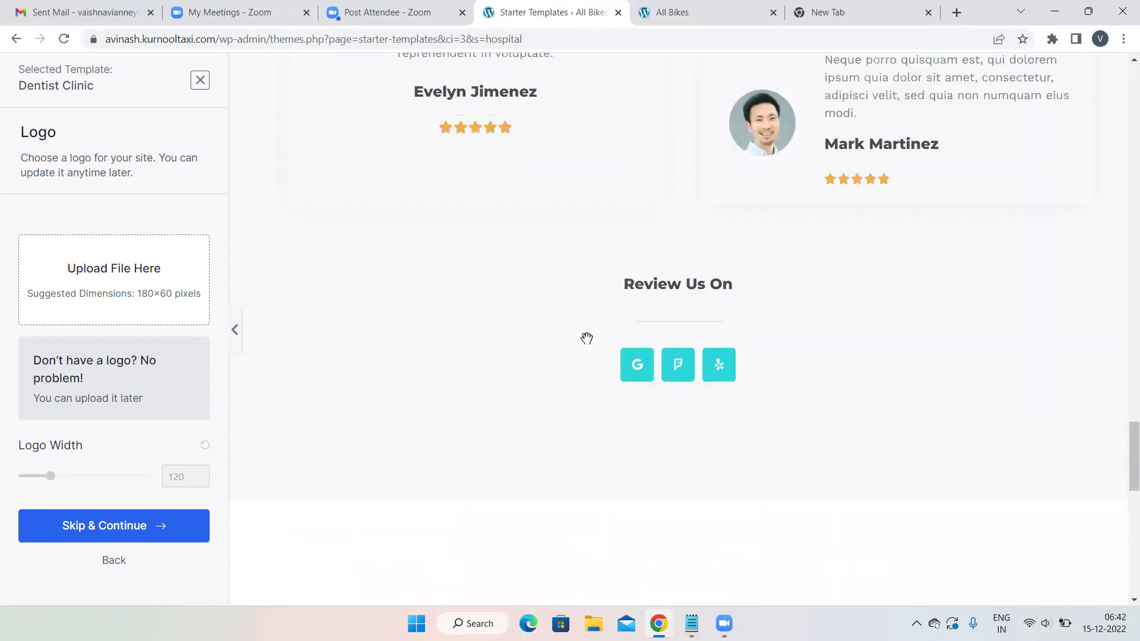
{"action": "scroll", "coordinate": [587, 339], "scroll_direction": "up", "scroll_amount": 15}
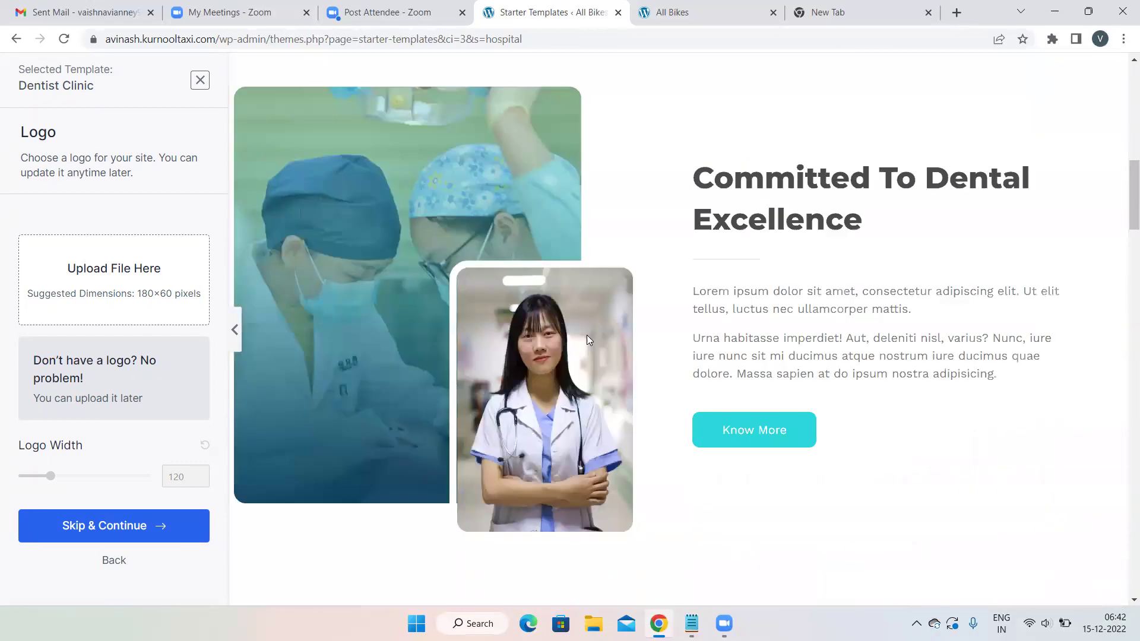
{"action": "scroll", "coordinate": [587, 335], "scroll_direction": "down", "scroll_amount": 7}
{"action": "scroll", "coordinate": [587, 336], "scroll_direction": "down", "scroll_amount": 10}
{"action": "scroll", "coordinate": [587, 336], "scroll_direction": "up", "scroll_amount": 18}
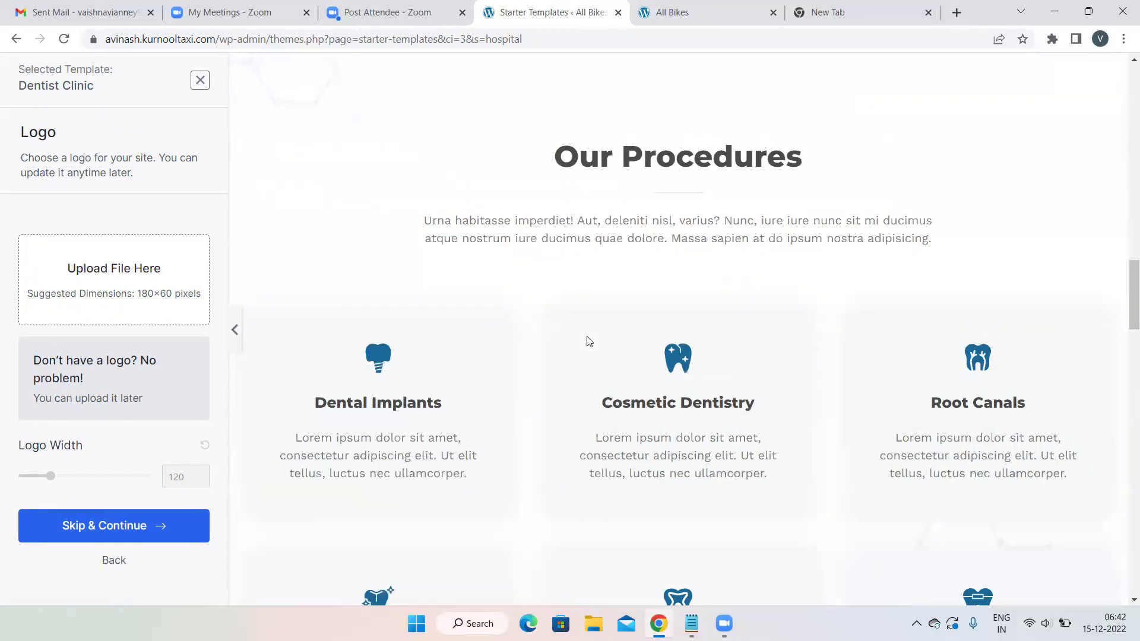
{"action": "scroll", "coordinate": [587, 341], "scroll_direction": "up", "scroll_amount": 8}
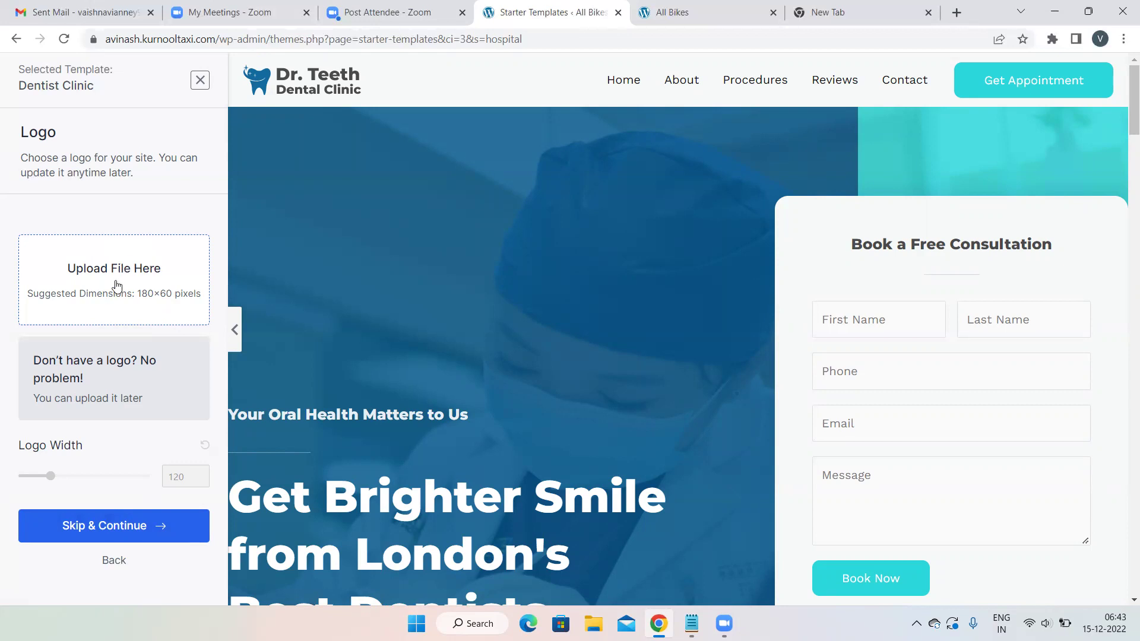
Skip the logo upload and check the template's default colors on the home page preview.
{"action": "left_click", "coordinate": [135, 528]}
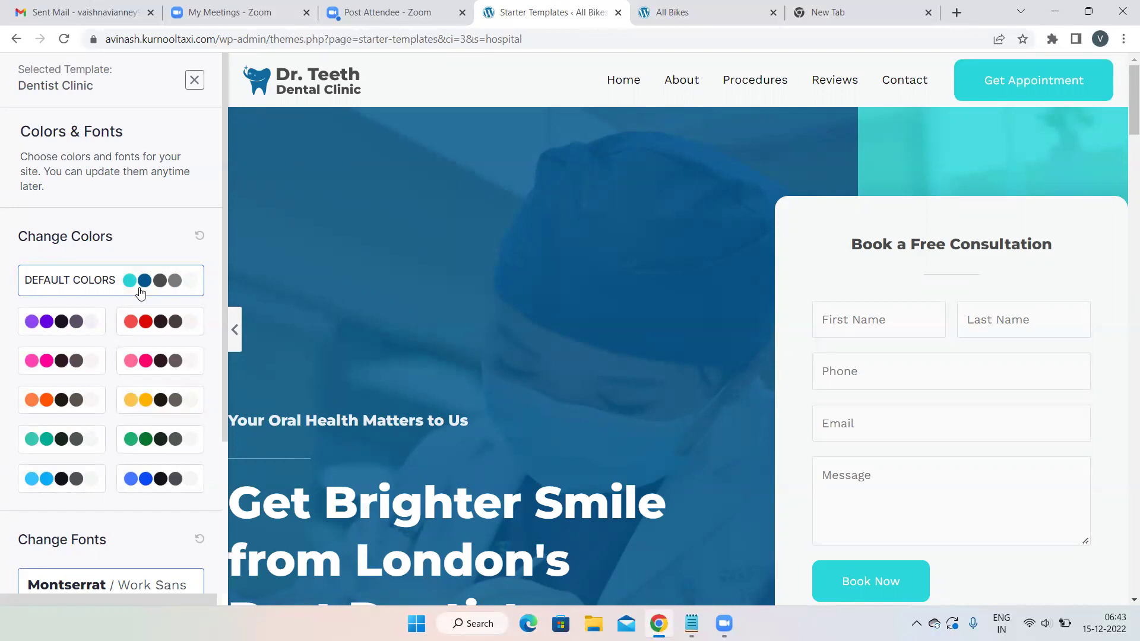
{"action": "scroll", "coordinate": [425, 291], "scroll_direction": "down", "scroll_amount": 7}
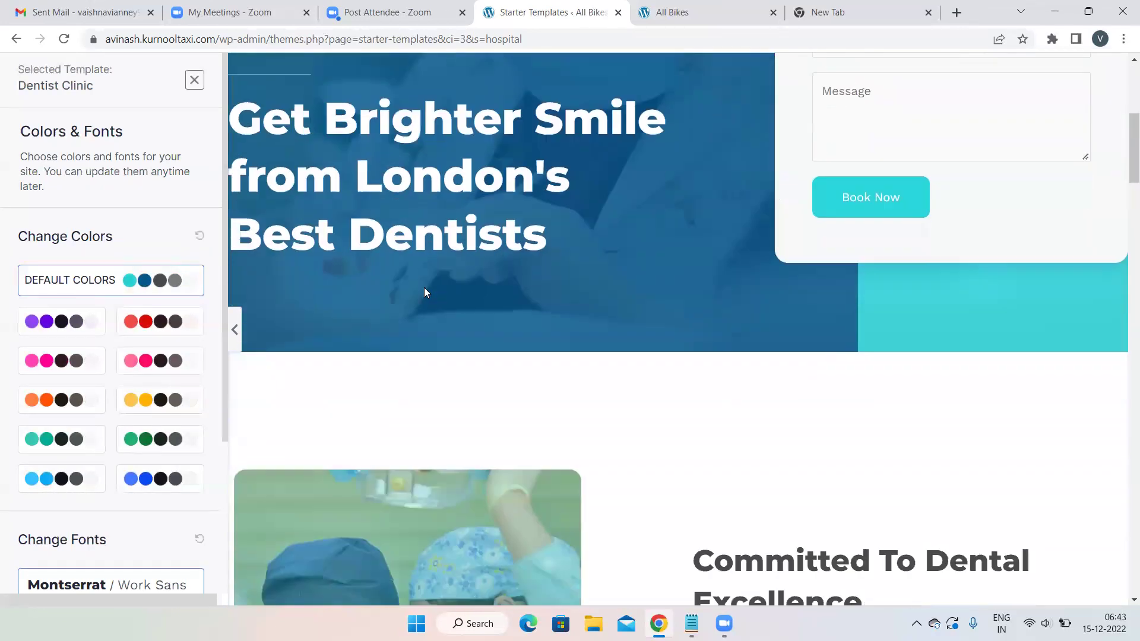
{"action": "scroll", "coordinate": [404, 297], "scroll_direction": "up", "scroll_amount": 7}
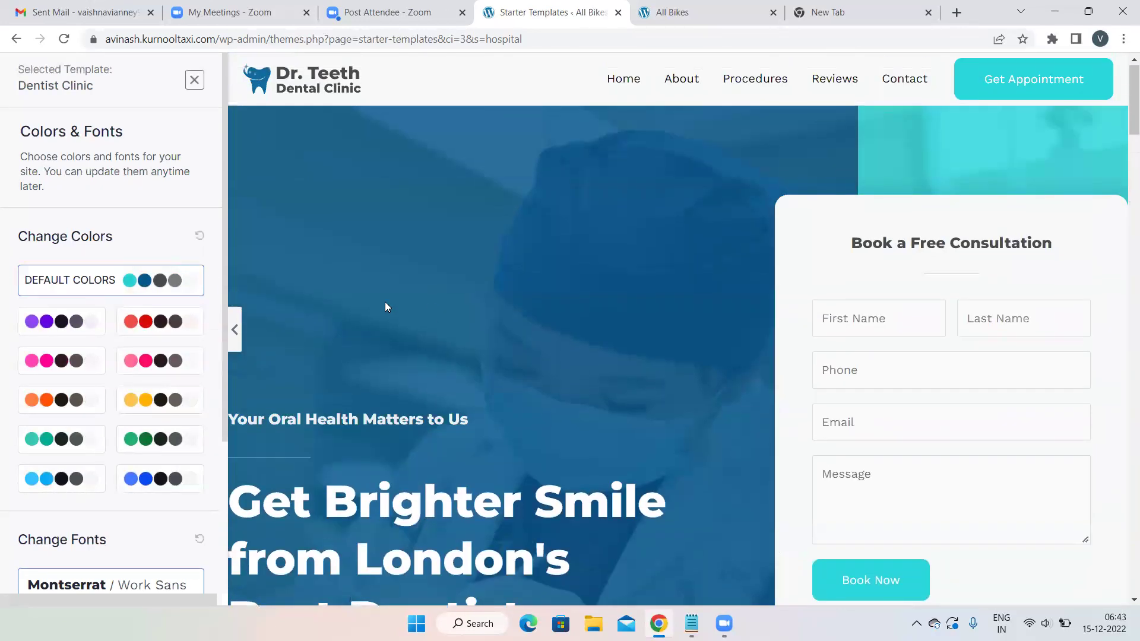
Try the red, pink, purple and orange color palettes on the template, and restore the default colors.
{"action": "left_click", "coordinate": [152, 323]}
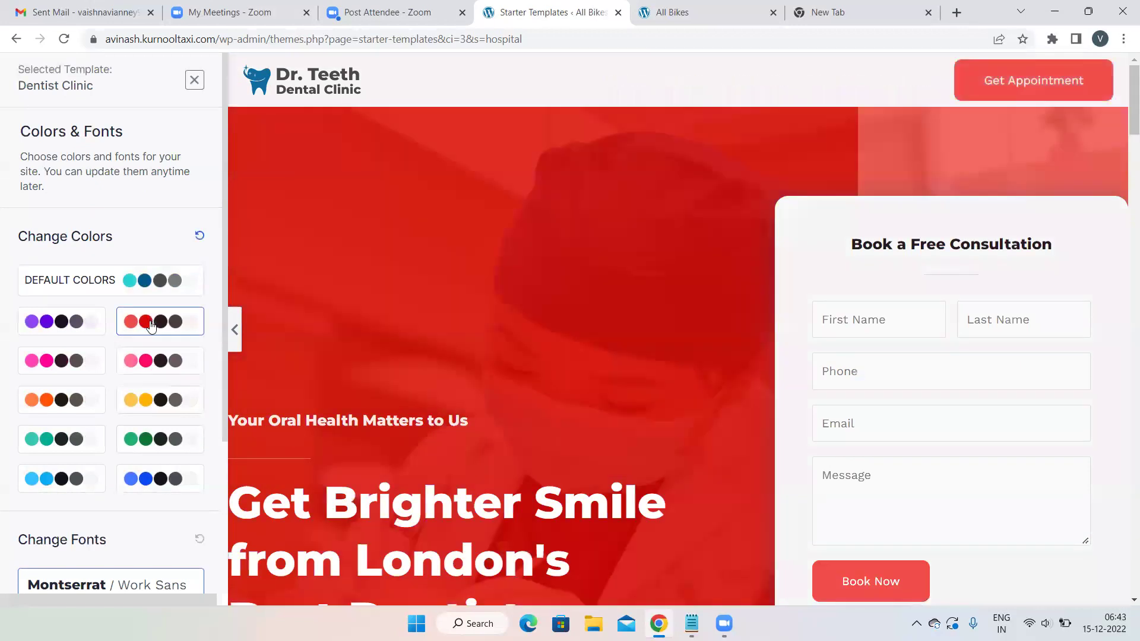
{"action": "left_click", "coordinate": [145, 360]}
{"action": "left_click", "coordinate": [66, 328]}
{"action": "left_click", "coordinate": [48, 361]}
{"action": "left_click", "coordinate": [47, 401]}
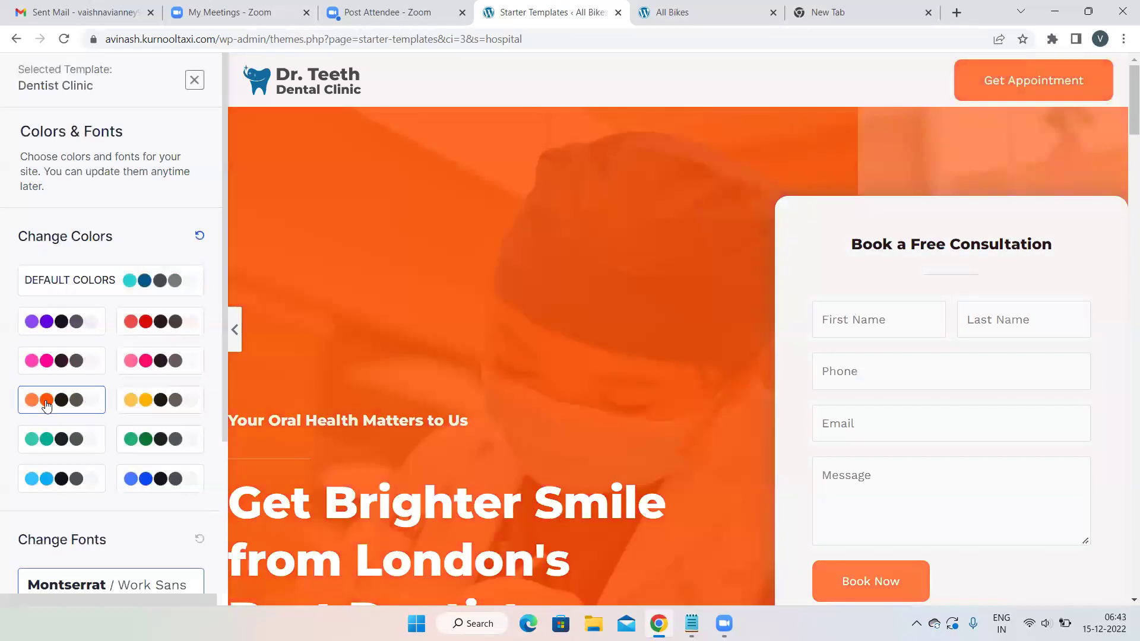
{"action": "left_click", "coordinate": [138, 284]}
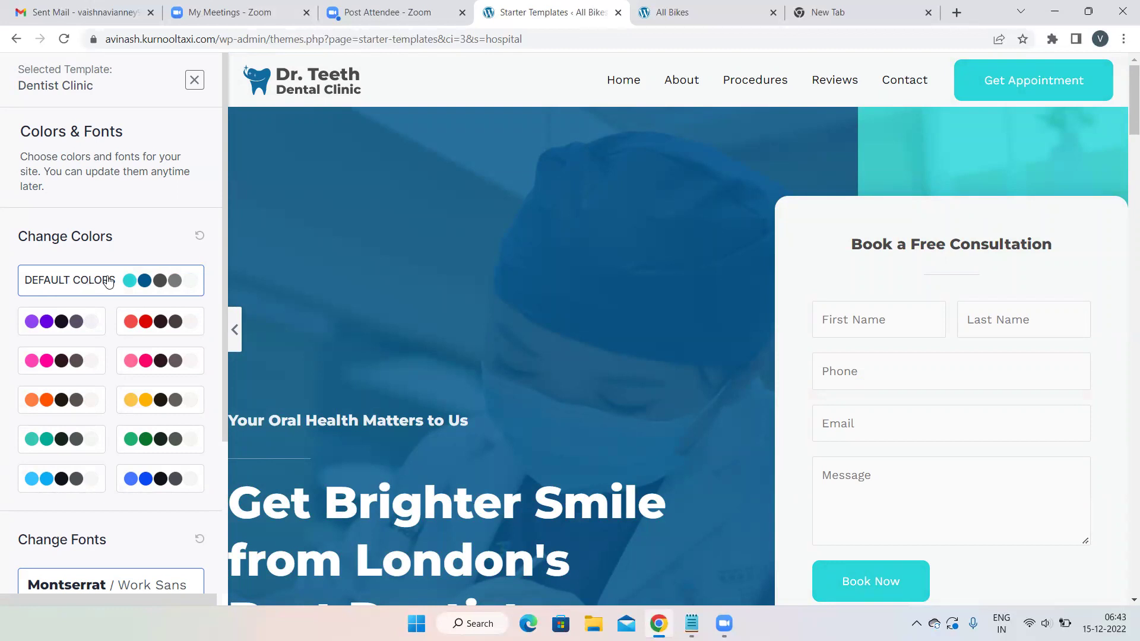
Continue with the default colors and Montserrat / Work Sans fonts, and build the website with all advanced import options enabled.
{"action": "left_click", "coordinate": [89, 478]}
{"action": "scroll", "coordinate": [90, 476], "scroll_direction": "down", "scroll_amount": 3}
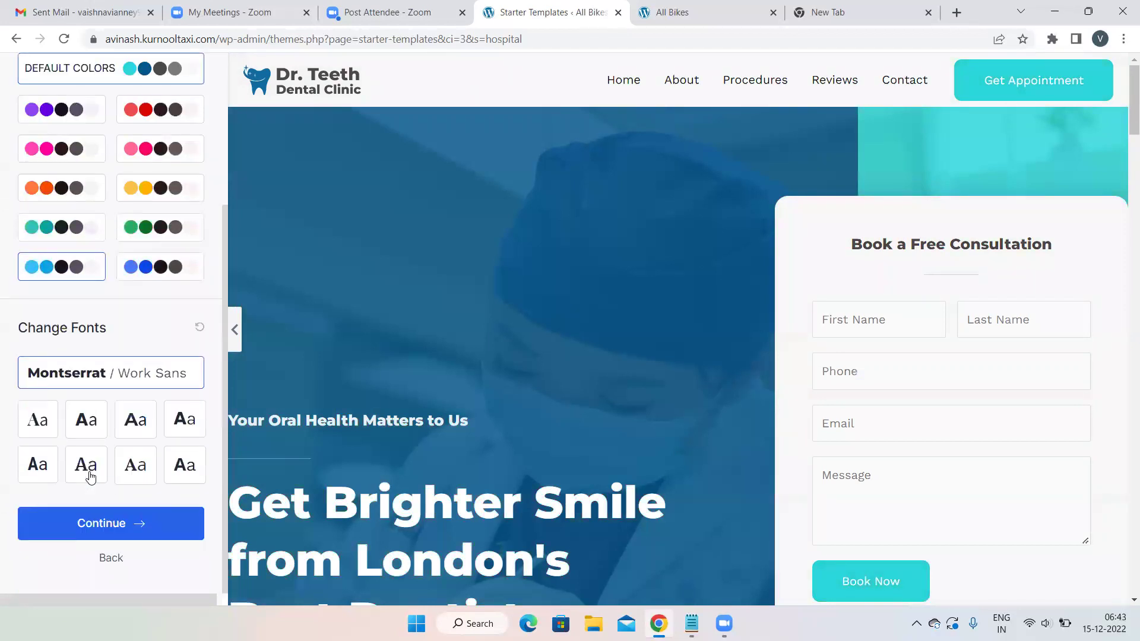
{"action": "left_click", "coordinate": [114, 525]}
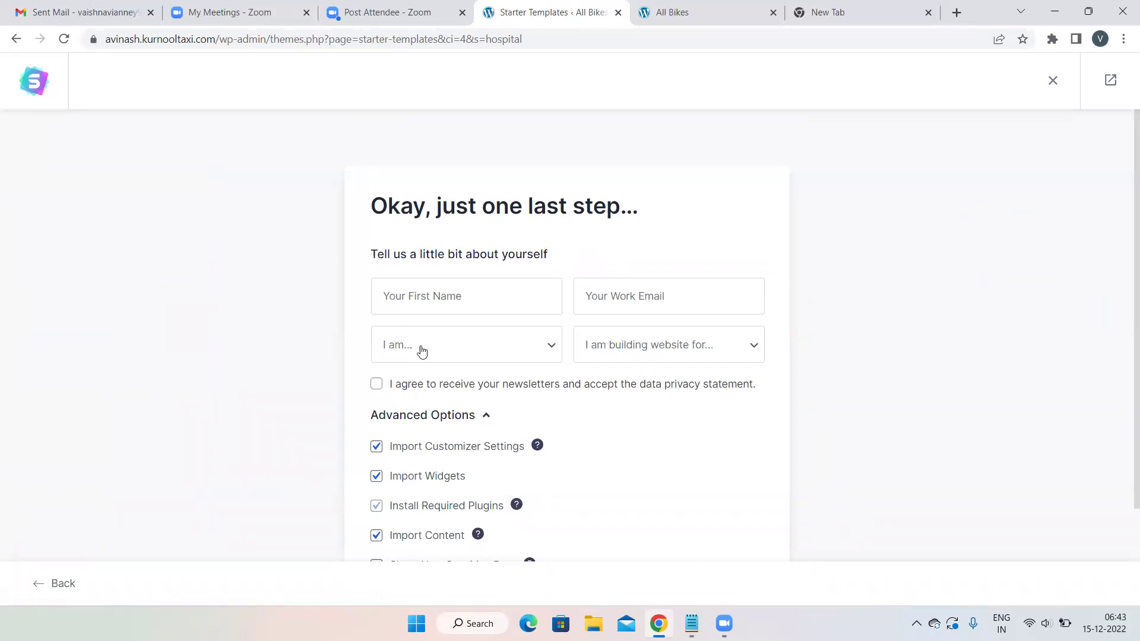
{"action": "scroll", "coordinate": [890, 332], "scroll_direction": "down", "scroll_amount": 2}
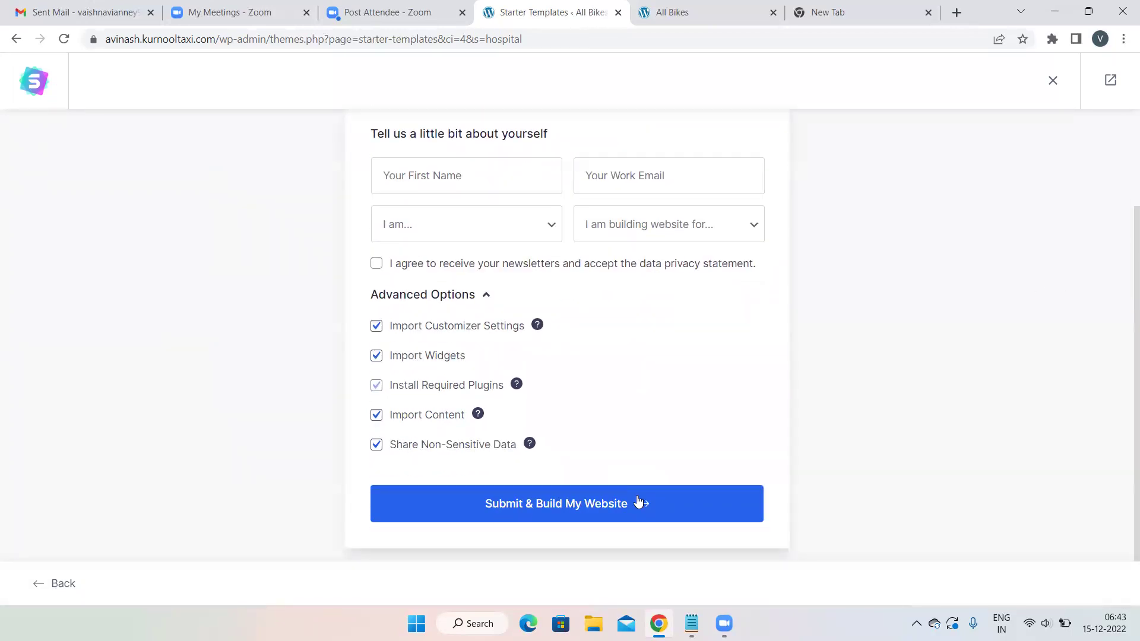
{"action": "left_click", "coordinate": [540, 504]}
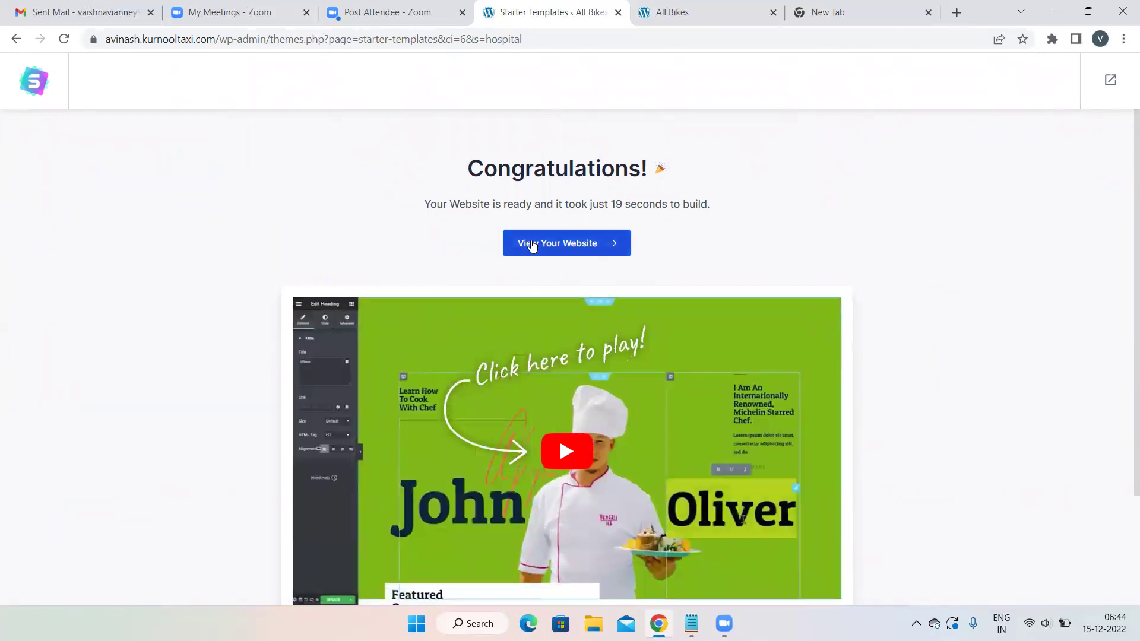
Open the built website and look over its home page from the header past the free consultation banner.
{"action": "left_click", "coordinate": [567, 243]}
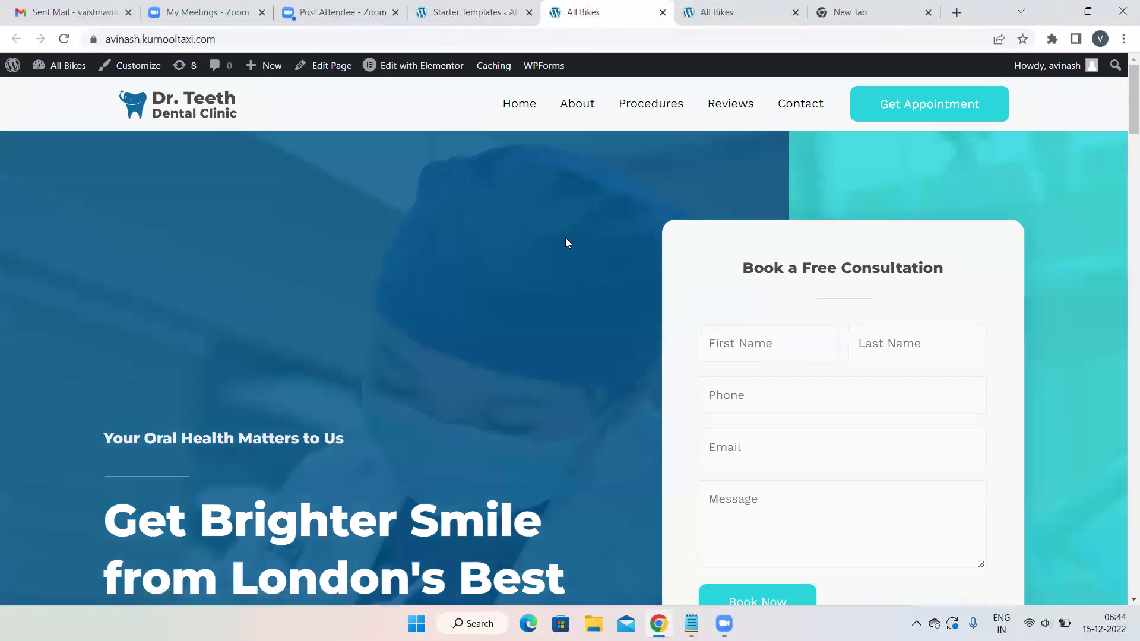
{"action": "scroll", "coordinate": [567, 243], "scroll_direction": "down", "scroll_amount": 10}
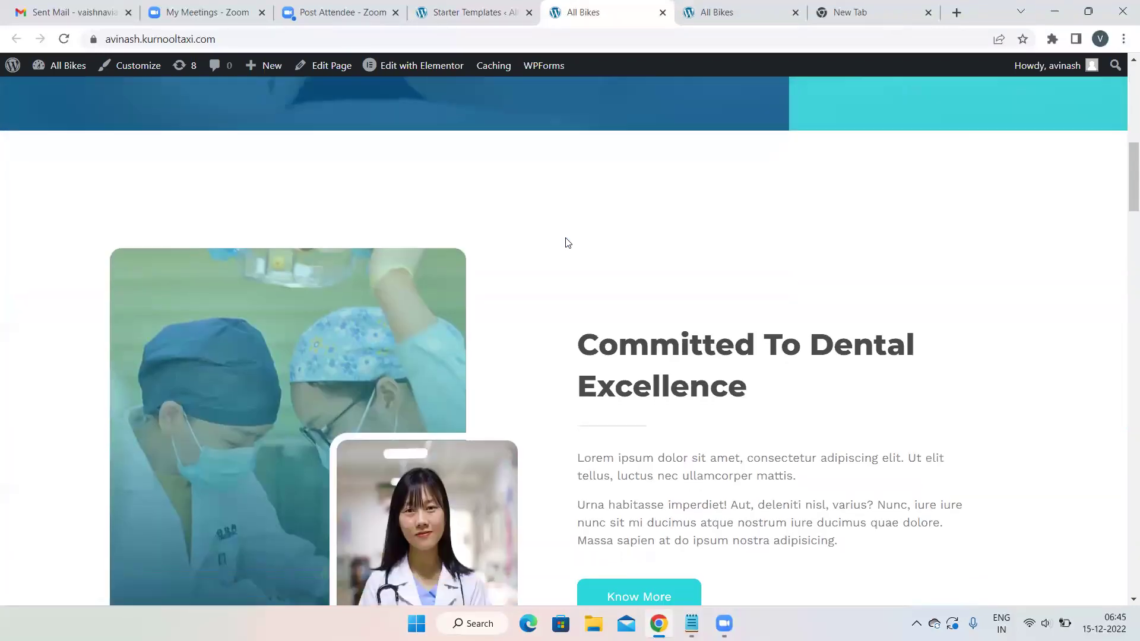
{"action": "scroll", "coordinate": [567, 243], "scroll_direction": "down", "scroll_amount": 15}
{"action": "scroll", "coordinate": [568, 242], "scroll_direction": "up", "scroll_amount": 8}
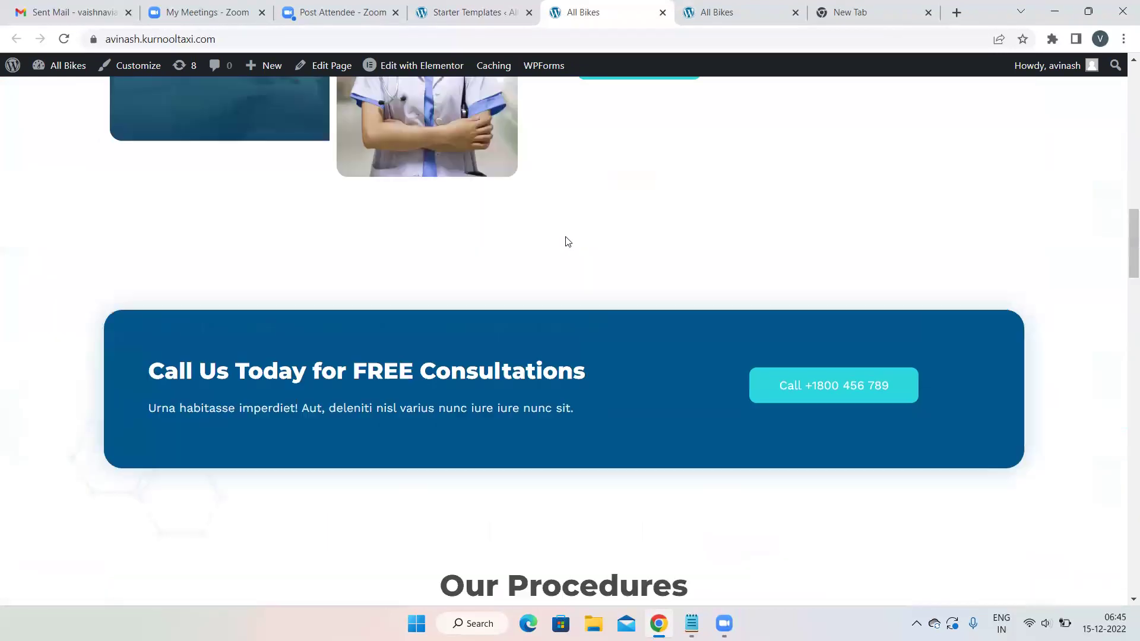
{"action": "scroll", "coordinate": [567, 242], "scroll_direction": "up", "scroll_amount": 15}
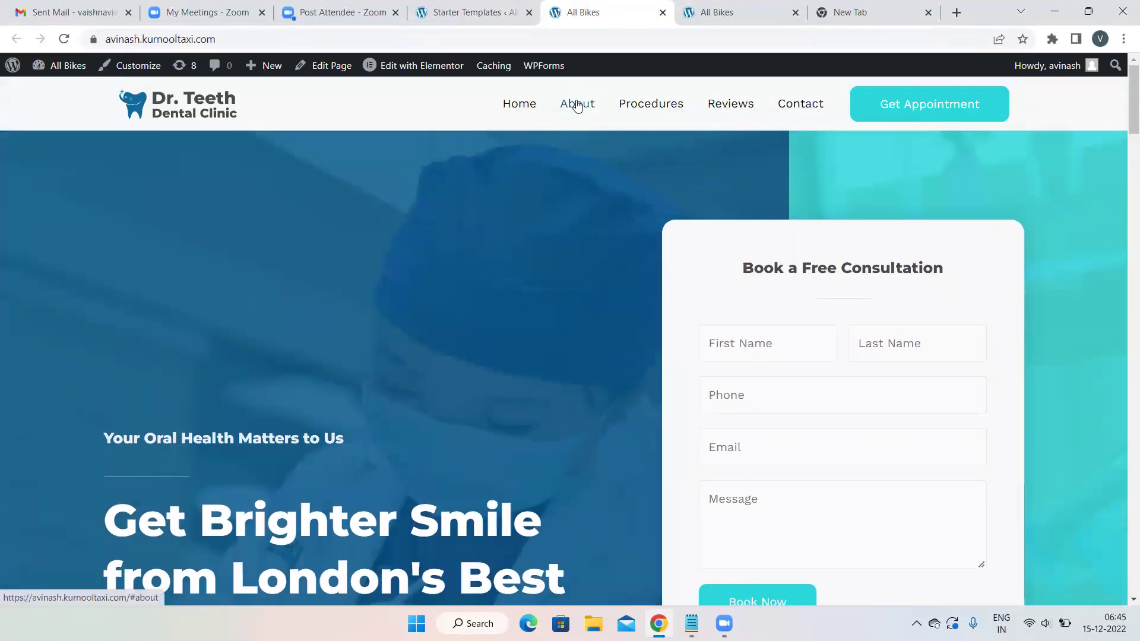
Test the site's About link and look through the page down to the Happy Stories reviews.
{"action": "left_click", "coordinate": [577, 105]}
{"action": "scroll", "coordinate": [576, 99], "scroll_direction": "up", "scroll_amount": 8}
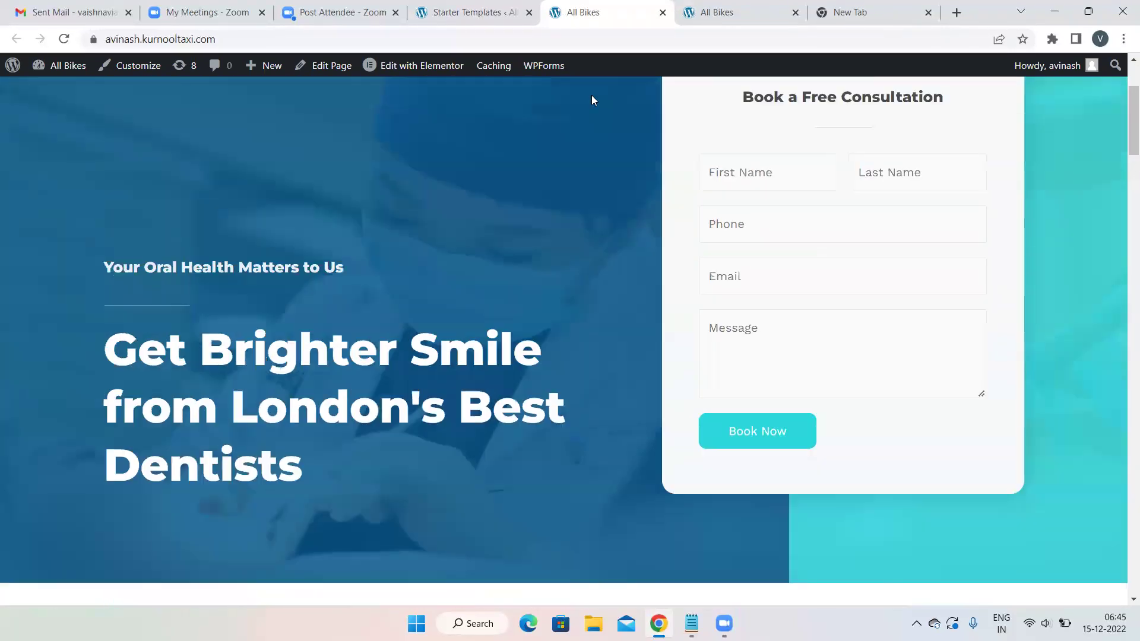
{"action": "scroll", "coordinate": [651, 100], "scroll_direction": "up", "scroll_amount": 3}
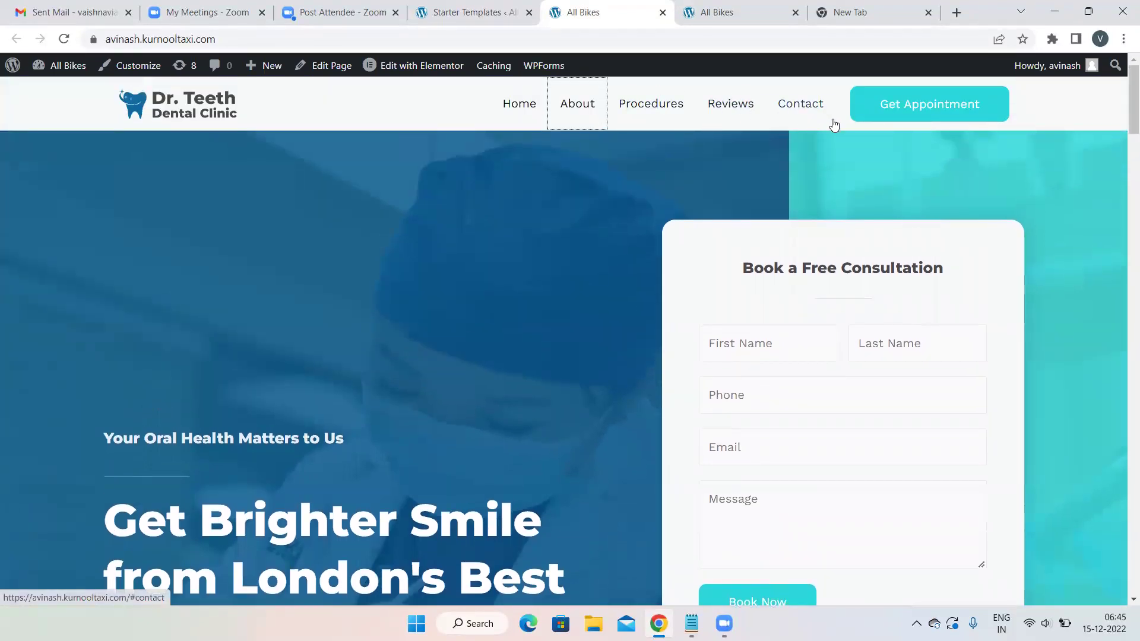
{"action": "scroll", "coordinate": [546, 275], "scroll_direction": "down", "scroll_amount": 15}
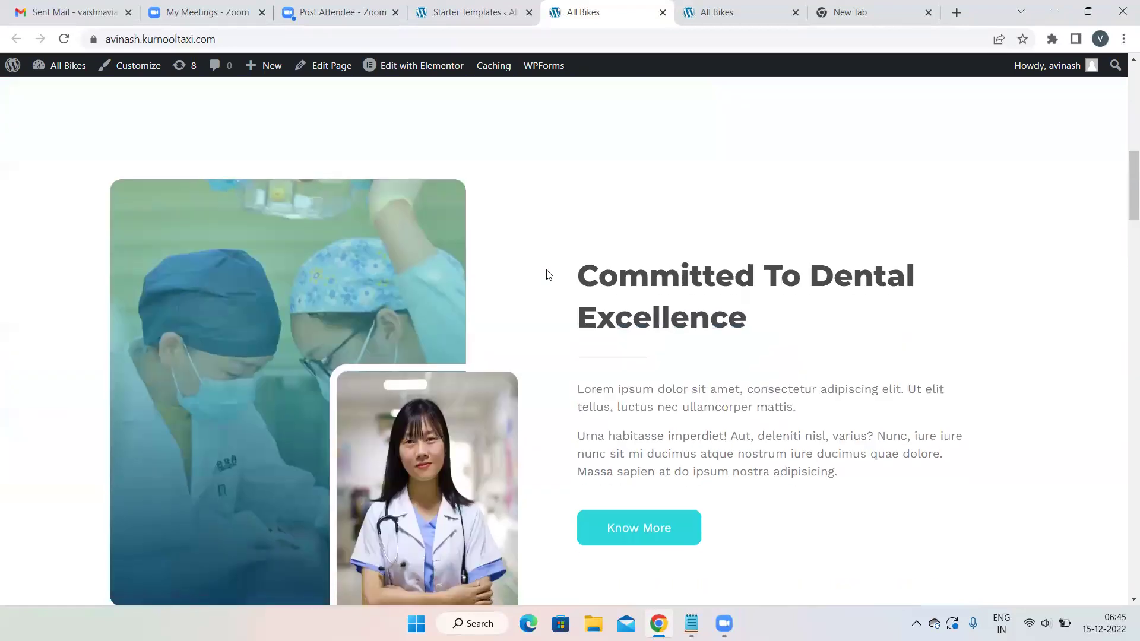
{"action": "scroll", "coordinate": [550, 275], "scroll_direction": "down", "scroll_amount": 15}
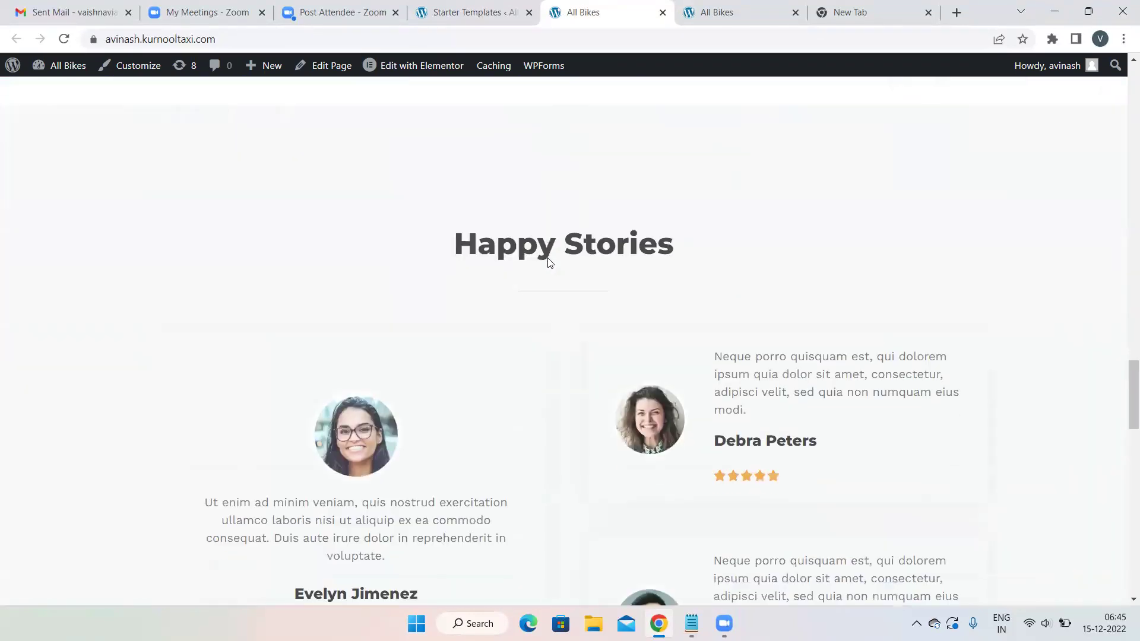
{"action": "scroll", "coordinate": [549, 259], "scroll_direction": "up", "scroll_amount": 20}
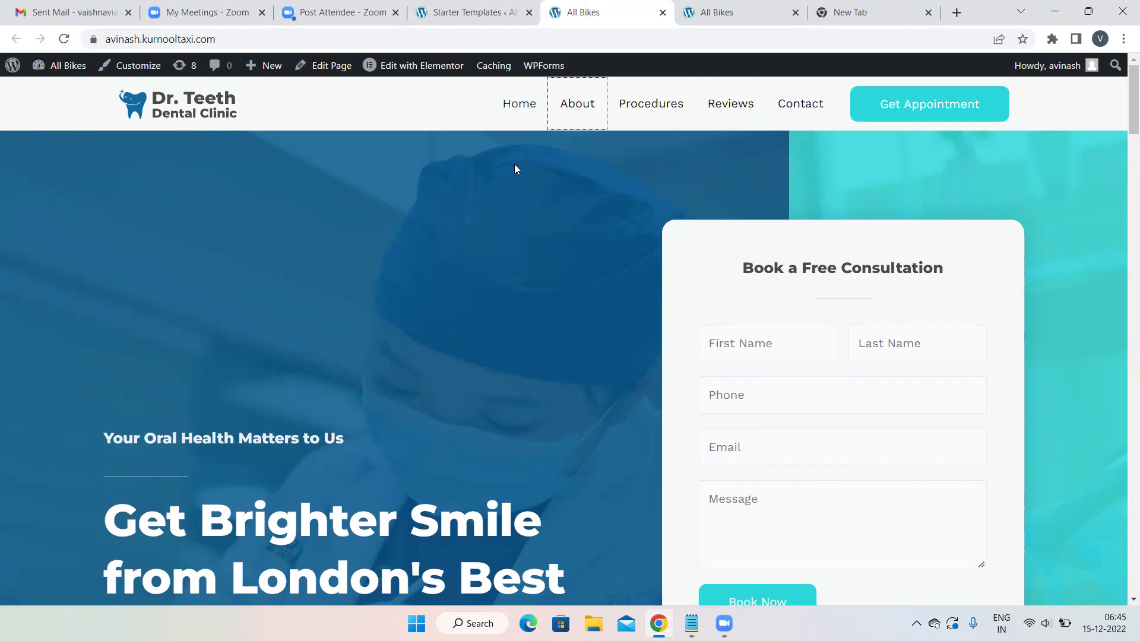
Test the site's Home link and examine the home page from the hero area down to the Our Procedures cards.
{"action": "scroll", "coordinate": [516, 101], "scroll_direction": "down", "scroll_amount": 1}
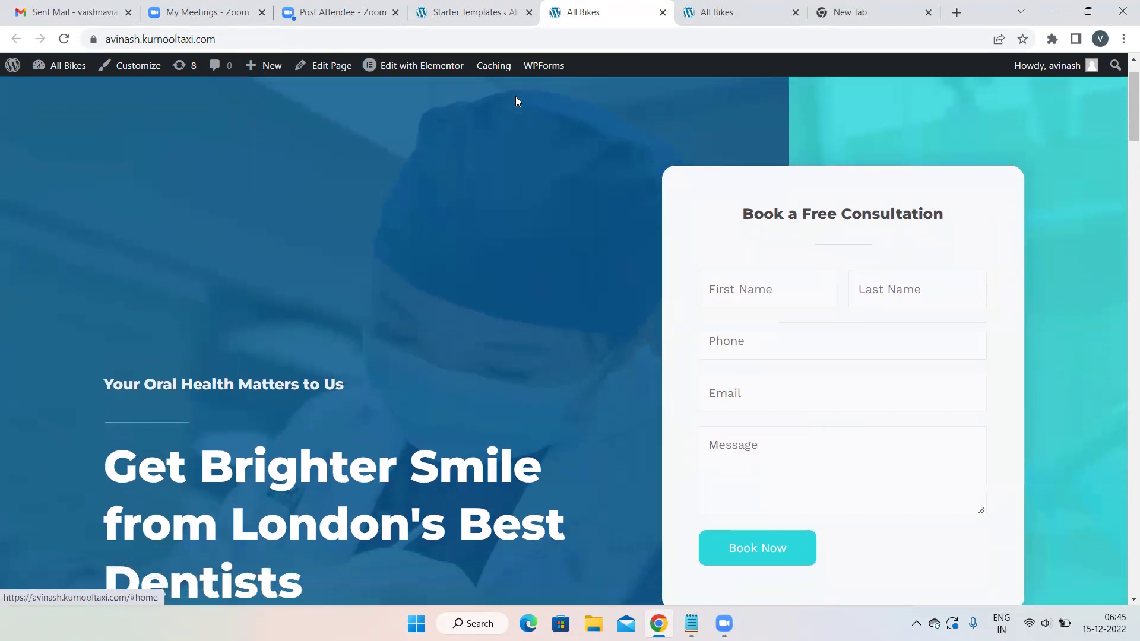
{"action": "scroll", "coordinate": [520, 218], "scroll_direction": "down", "scroll_amount": 6}
{"action": "scroll", "coordinate": [520, 217], "scroll_direction": "up", "scroll_amount": 7}
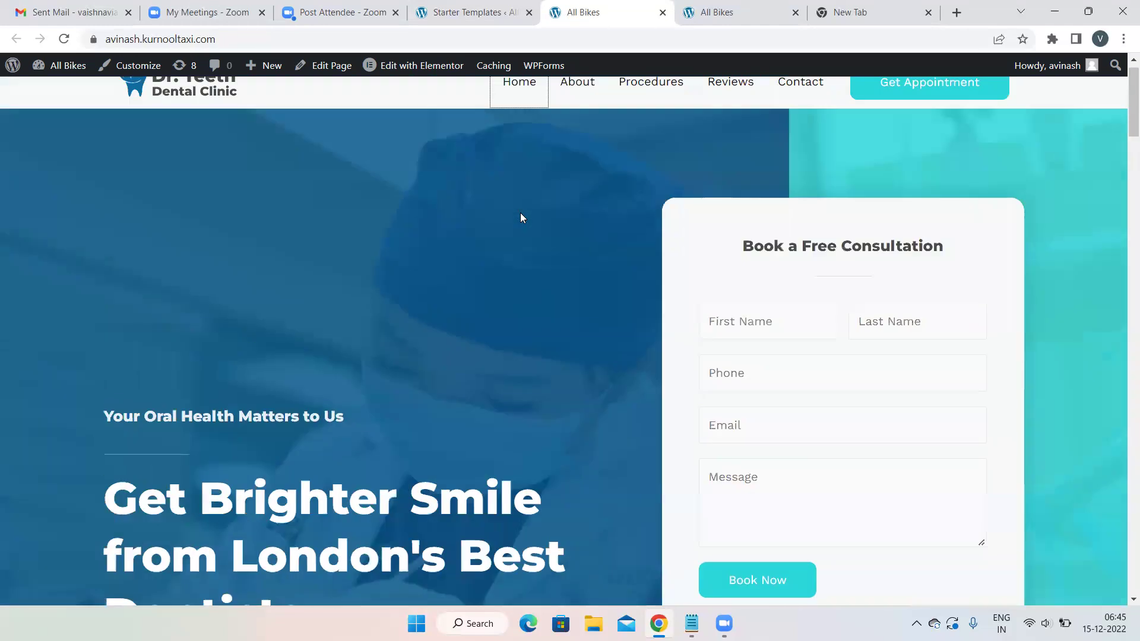
{"action": "scroll", "coordinate": [298, 351], "scroll_direction": "down", "scroll_amount": 3}
{"action": "scroll", "coordinate": [299, 351], "scroll_direction": "up", "scroll_amount": 3}
{"action": "scroll", "coordinate": [298, 351], "scroll_direction": "down", "scroll_amount": 4}
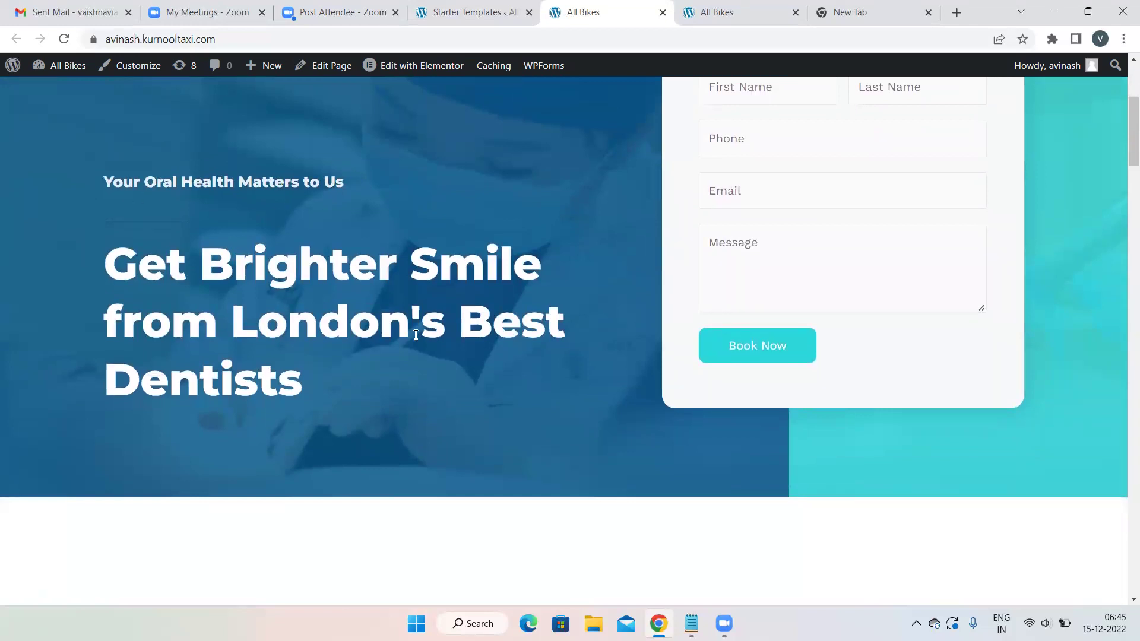
{"action": "scroll", "coordinate": [416, 335], "scroll_direction": "down", "scroll_amount": 9}
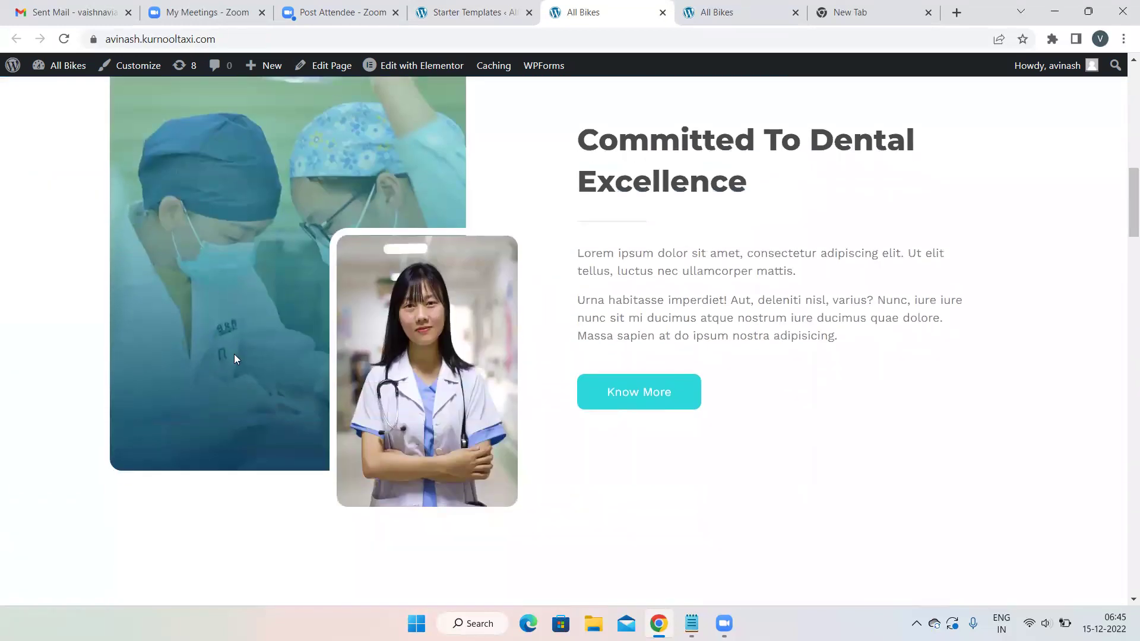
{"action": "scroll", "coordinate": [683, 283], "scroll_direction": "down", "scroll_amount": 11}
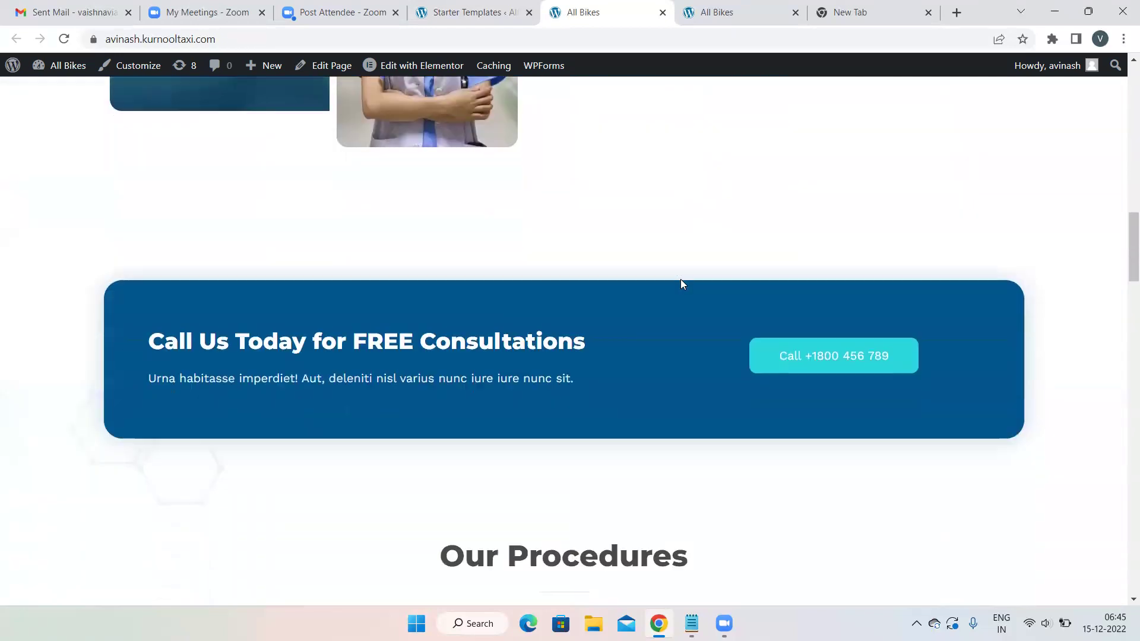
{"action": "scroll", "coordinate": [682, 284], "scroll_direction": "down", "scroll_amount": 3}
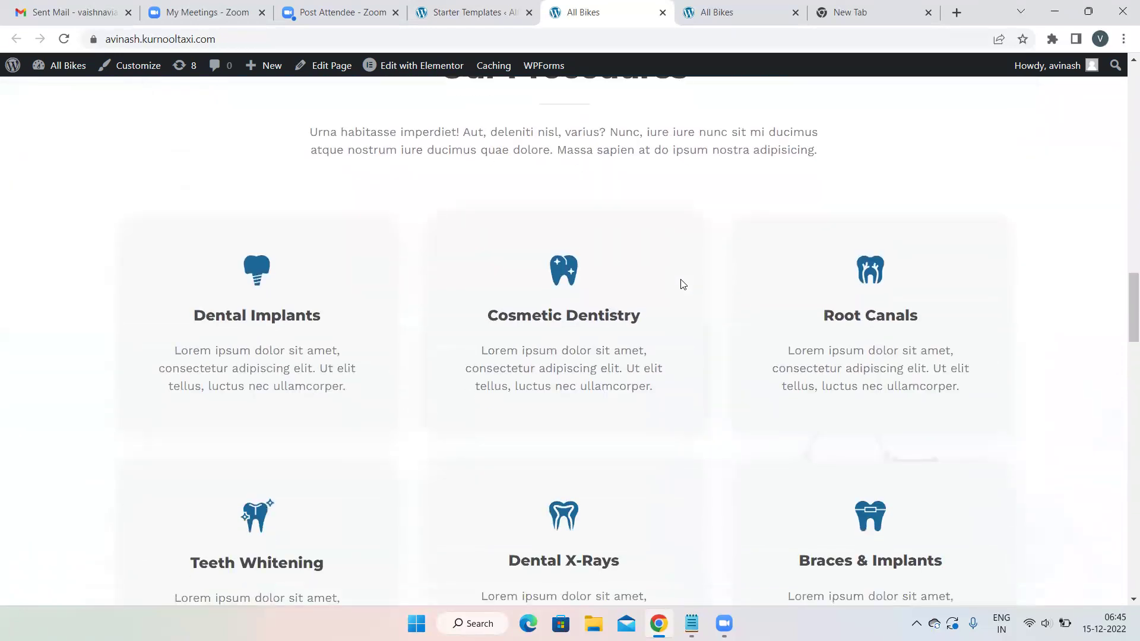
Finish looking over the procedures cards and open the home page for editing with Elementor.
{"action": "scroll", "coordinate": [683, 284], "scroll_direction": "up", "scroll_amount": 2}
{"action": "scroll", "coordinate": [683, 284], "scroll_direction": "down", "scroll_amount": 5}
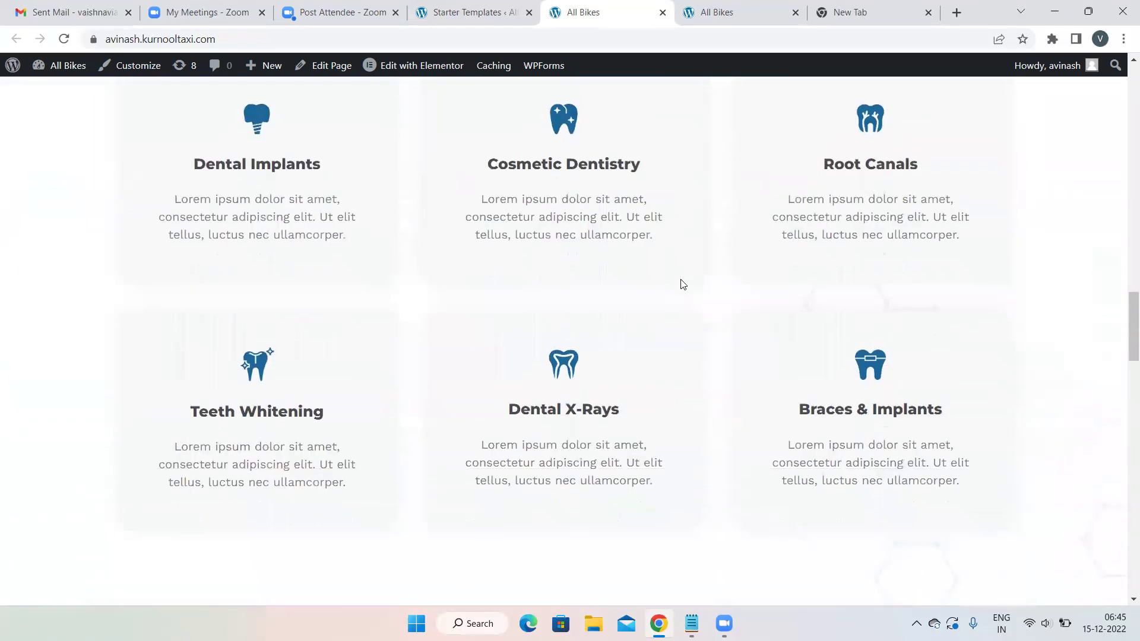
{"action": "scroll", "coordinate": [683, 284], "scroll_direction": "up", "scroll_amount": 20}
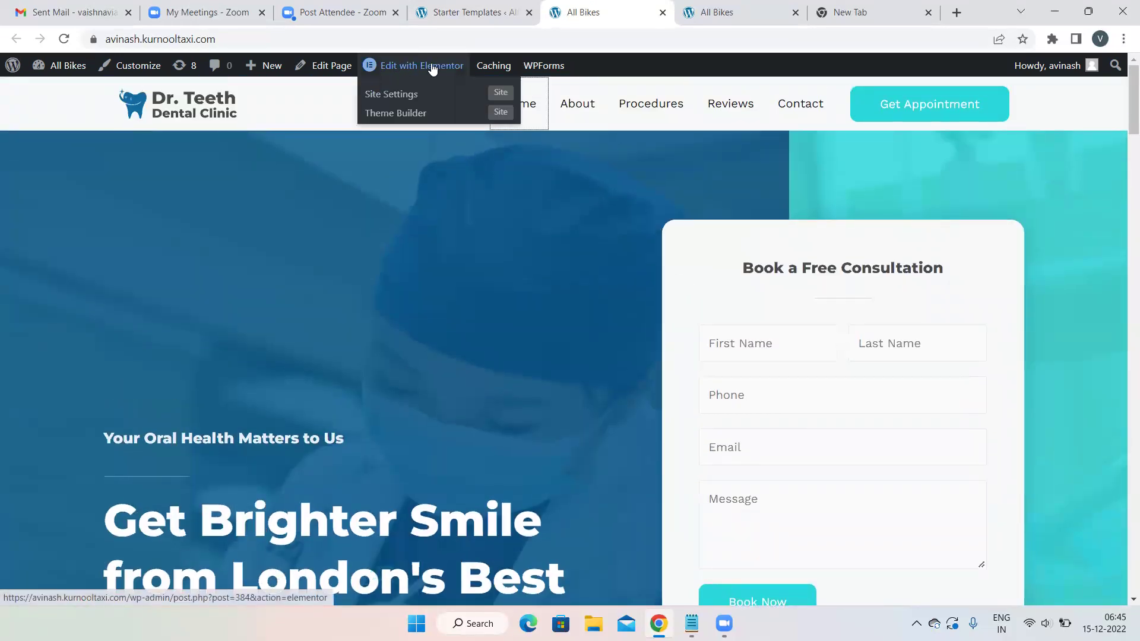
{"action": "mouse_move", "coordinate": [392, 69]}
{"action": "left_click", "coordinate": [402, 70]}
{"action": "key", "text": "XF86AudioRaiseVolume"}
{"action": "key", "text": "XF86AudioRaiseVolume"}
{"action": "key", "text": "XF86AudioRaiseVolume"}
{"action": "key", "text": "XF86AudioRaiseVolume"}
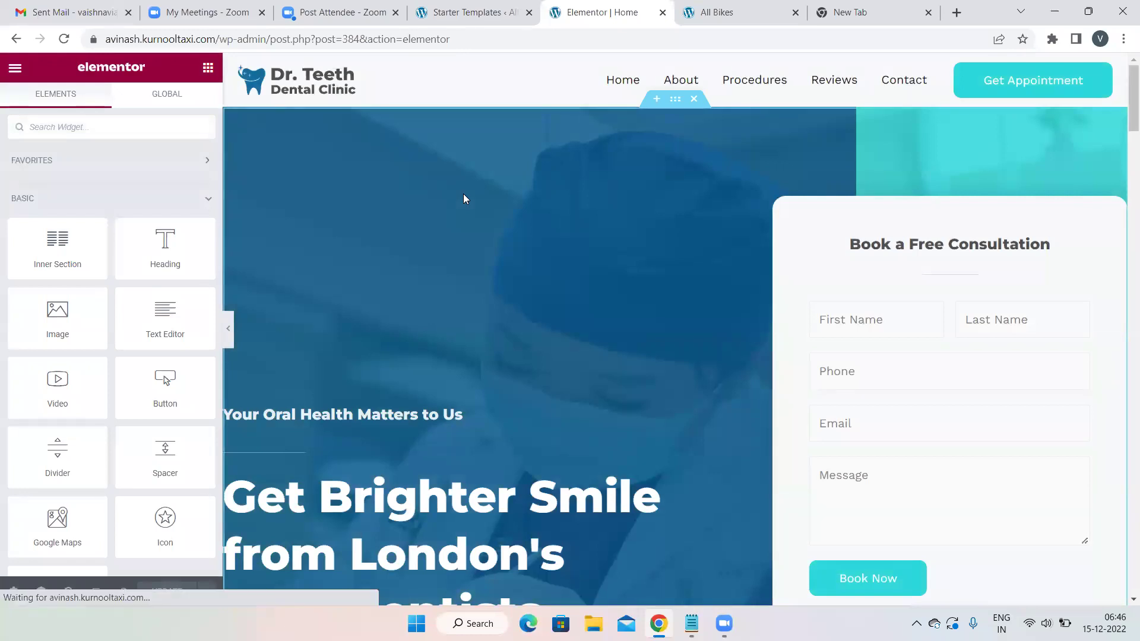
{"action": "scroll", "coordinate": [553, 295], "scroll_direction": "down", "scroll_amount": 1}
{"action": "scroll", "coordinate": [553, 296], "scroll_direction": "up", "scroll_amount": 1}
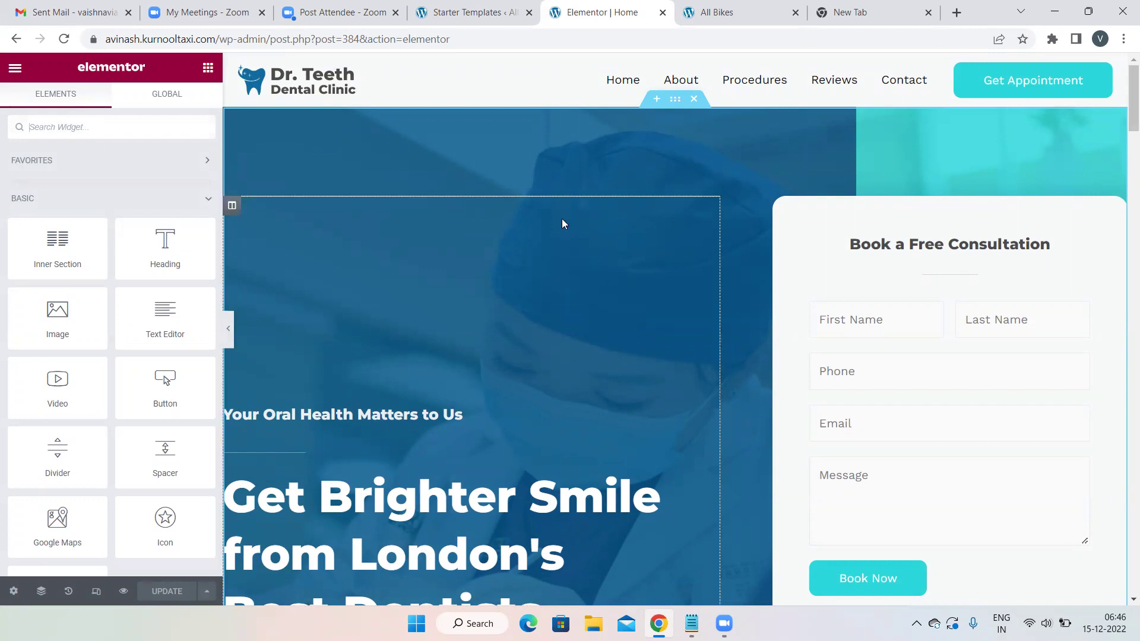
In the hero section's background style, try the Center Left image position and settle on Top Center.
{"action": "left_click", "coordinate": [676, 101]}
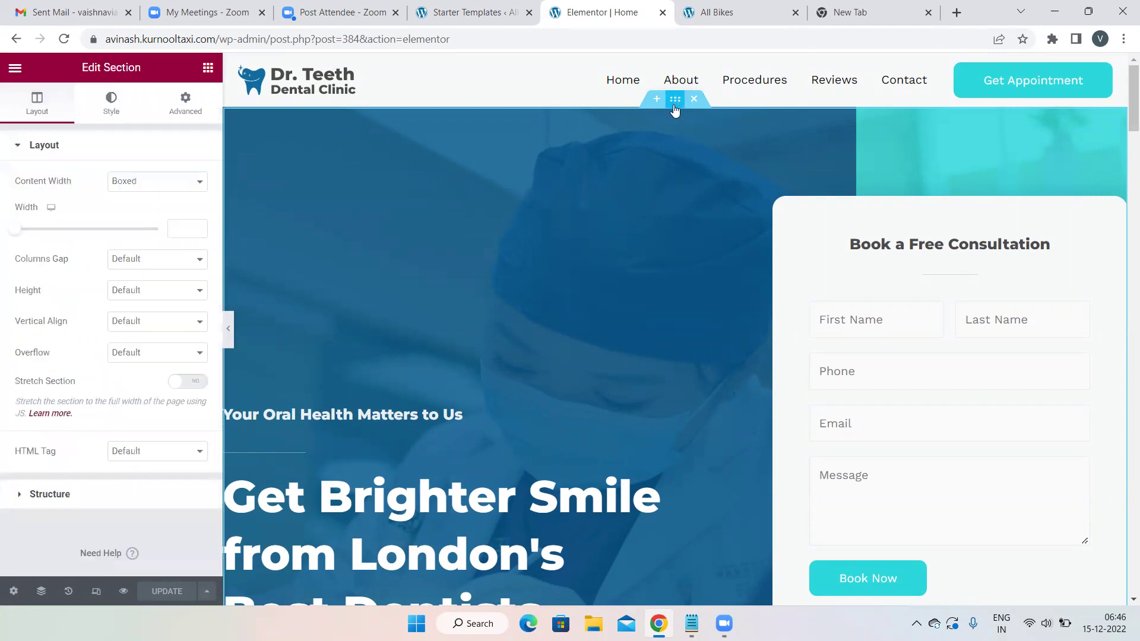
{"action": "left_click", "coordinate": [112, 116]}
{"action": "mouse_move", "coordinate": [114, 327]}
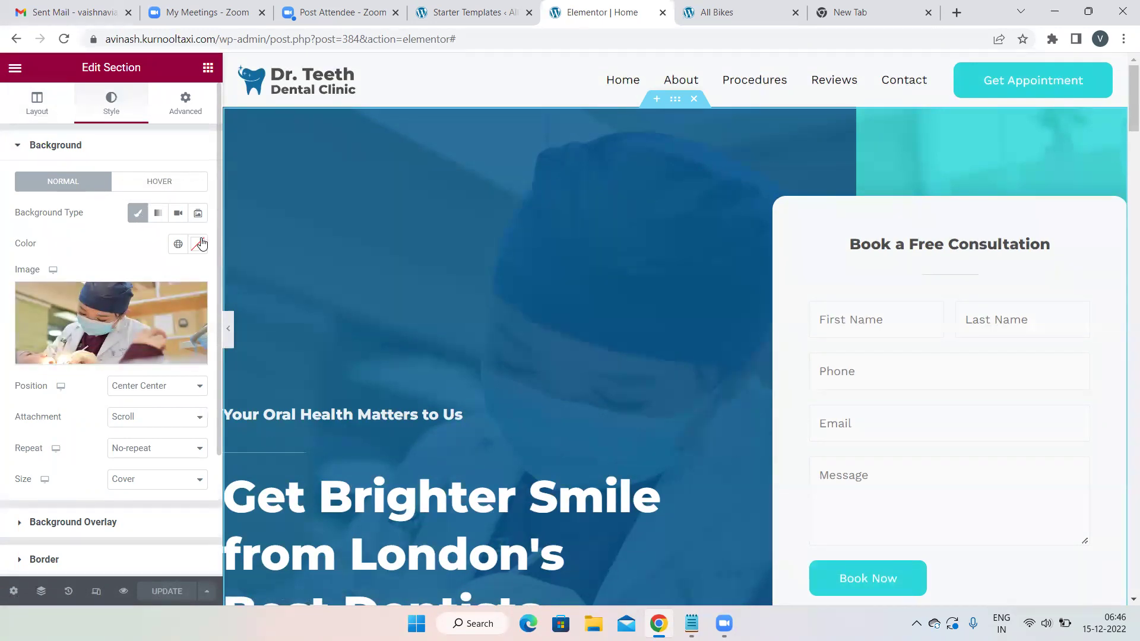
{"action": "left_click", "coordinate": [174, 387]}
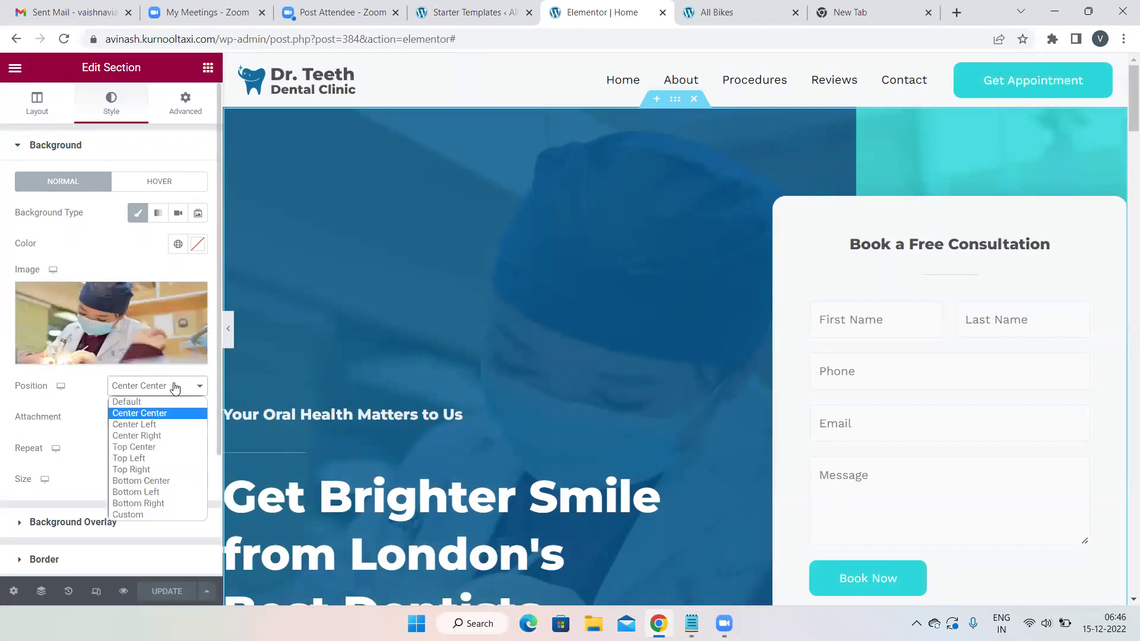
{"action": "left_click", "coordinate": [142, 424]}
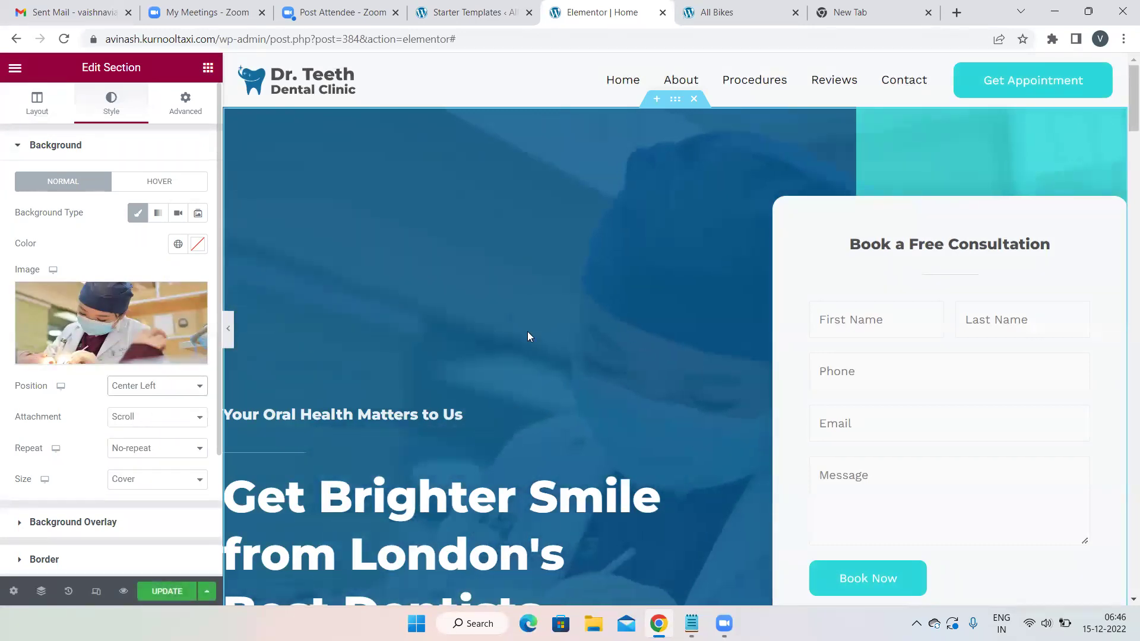
{"action": "left_click", "coordinate": [176, 387]}
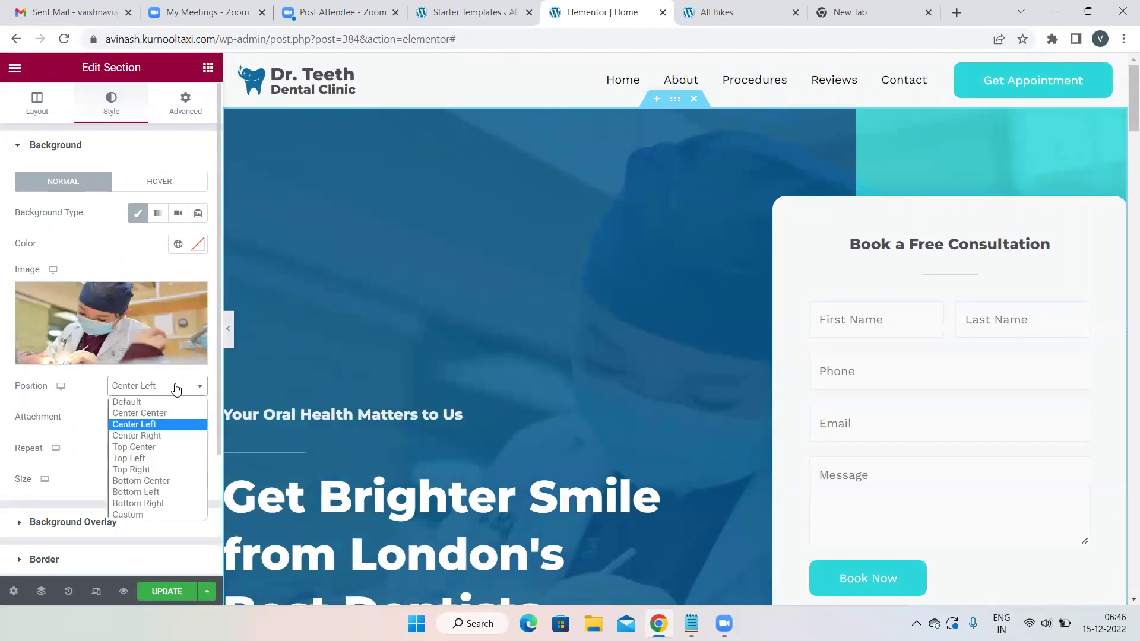
{"action": "left_click", "coordinate": [134, 447]}
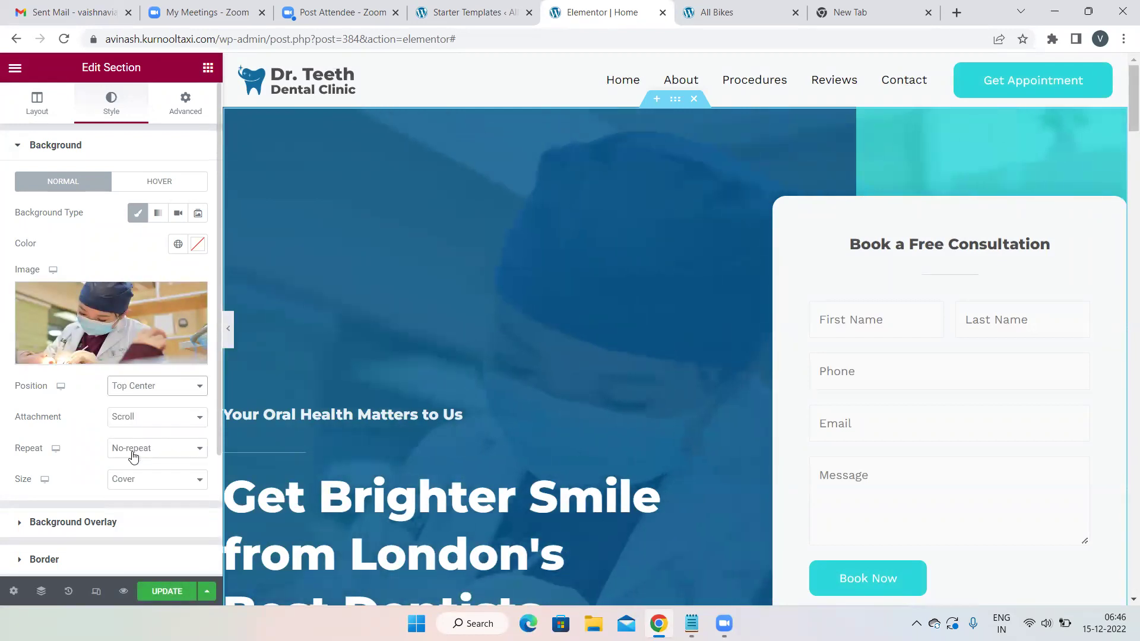
{"action": "left_click", "coordinate": [169, 386]}
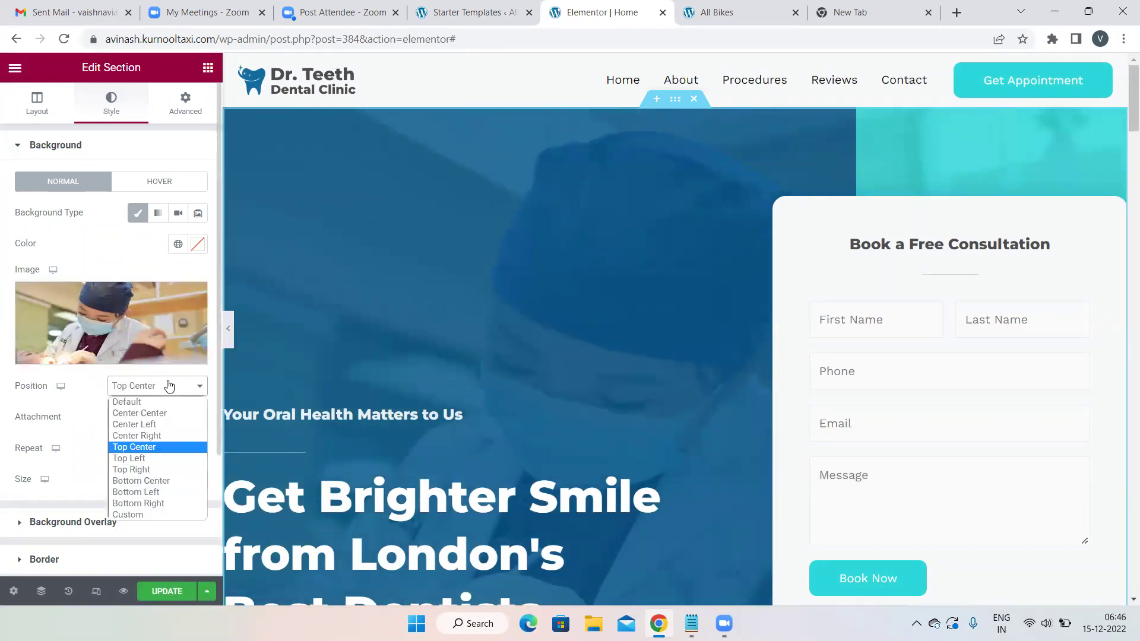
{"action": "left_click", "coordinate": [82, 404]}
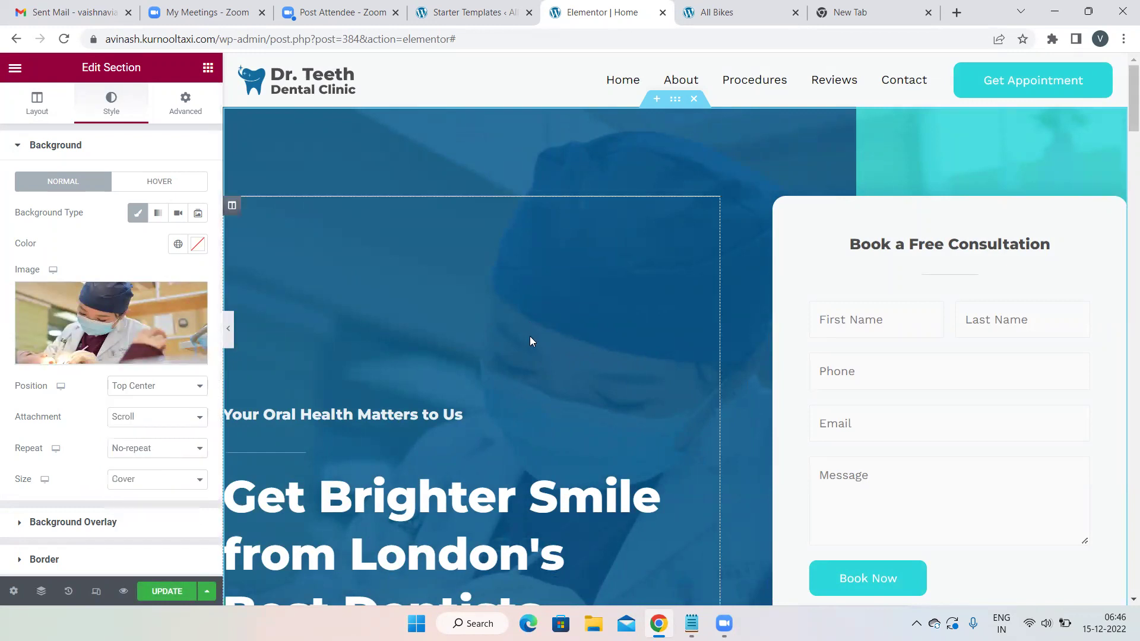
Try the Fixed attachment on the hero section's background image and check how it behaves while the page moves.
{"action": "scroll", "coordinate": [531, 341], "scroll_direction": "down", "scroll_amount": 3}
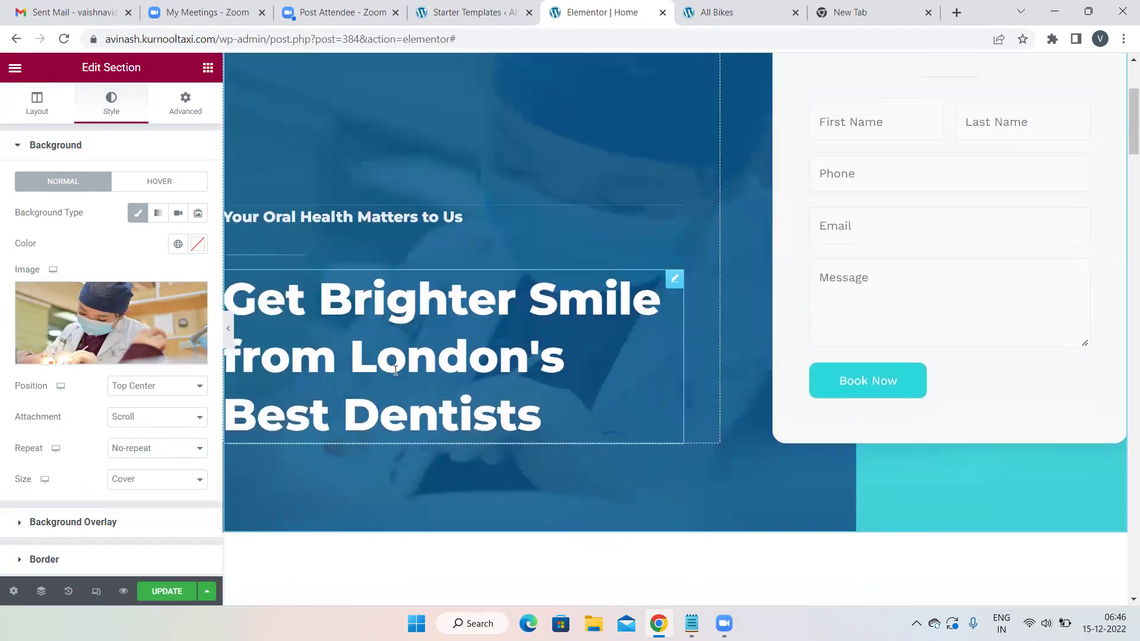
{"action": "left_click", "coordinate": [184, 417]}
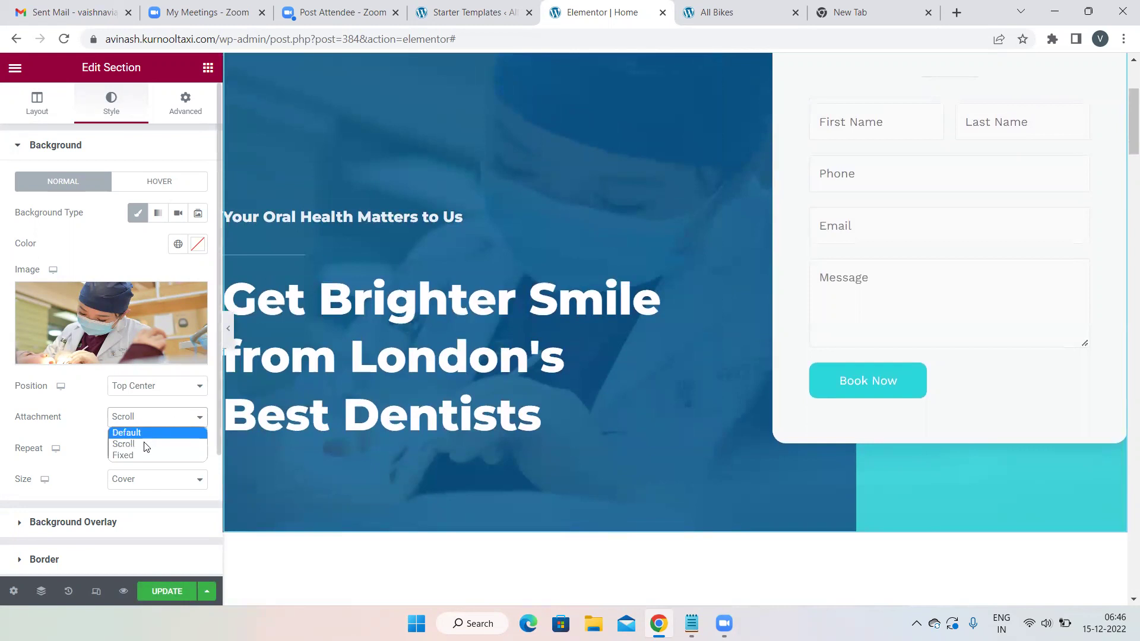
{"action": "left_click", "coordinate": [128, 455]}
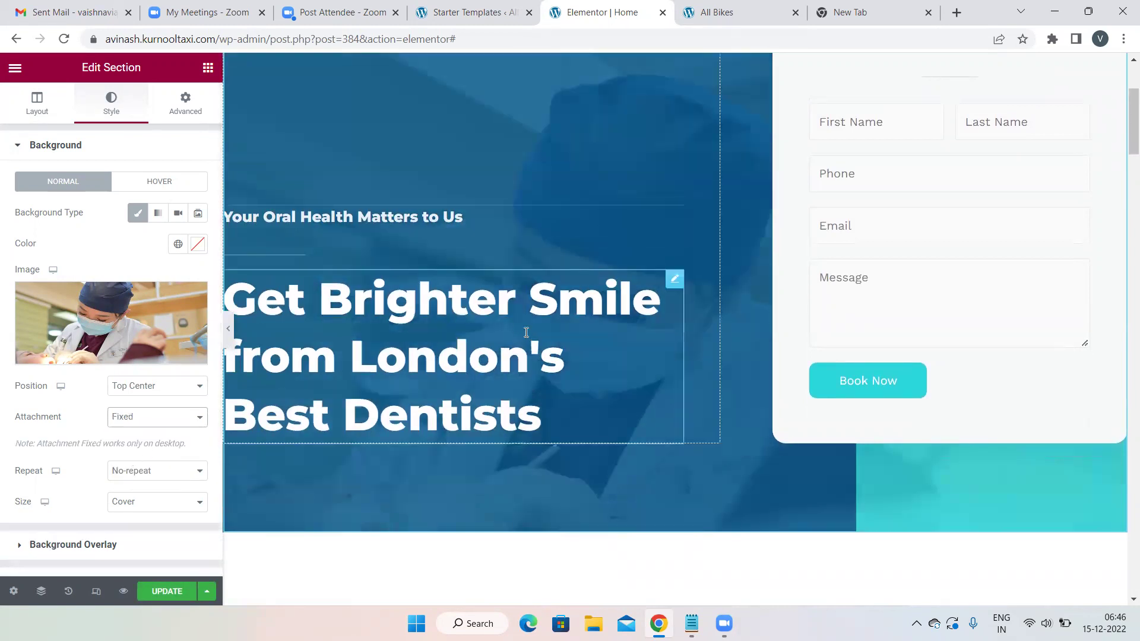
{"action": "scroll", "coordinate": [526, 333], "scroll_direction": "down", "scroll_amount": 4}
{"action": "scroll", "coordinate": [525, 330], "scroll_direction": "up", "scroll_amount": 8}
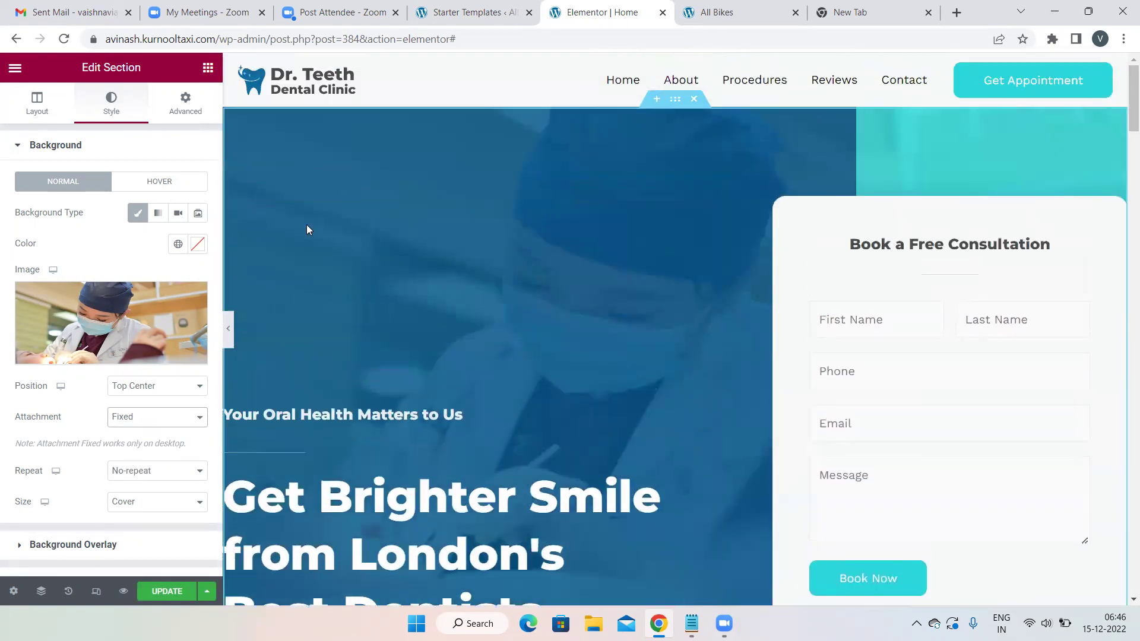
Switch the hero background image's attachment to Scroll and compare the effect down to the Committed To Dental Excellence section.
{"action": "left_click", "coordinate": [185, 416]}
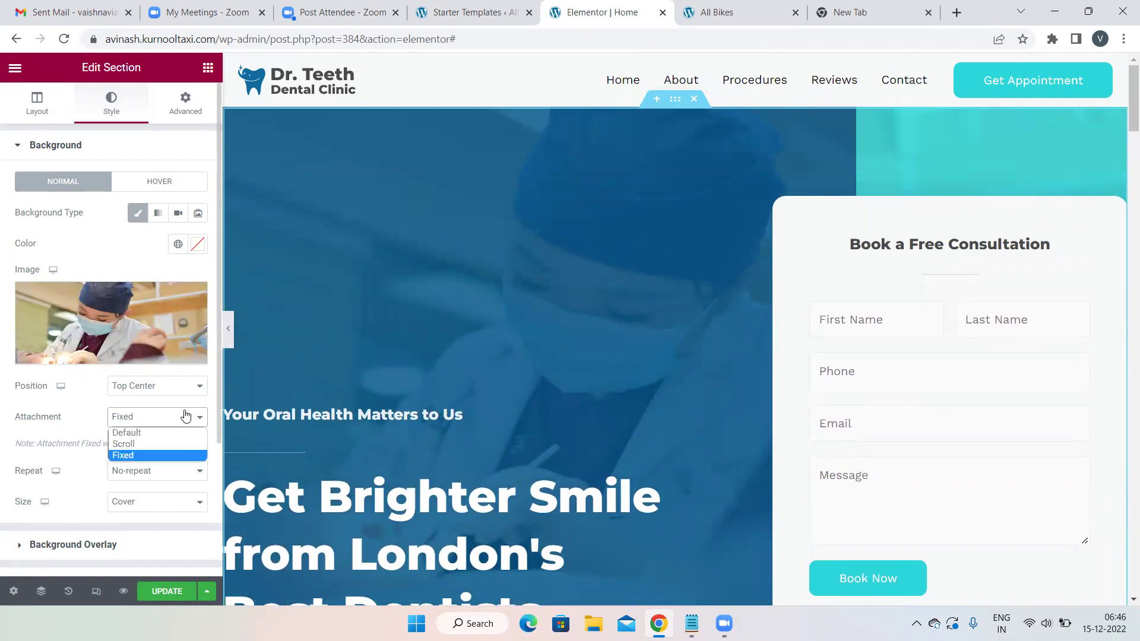
{"action": "left_click", "coordinate": [123, 452]}
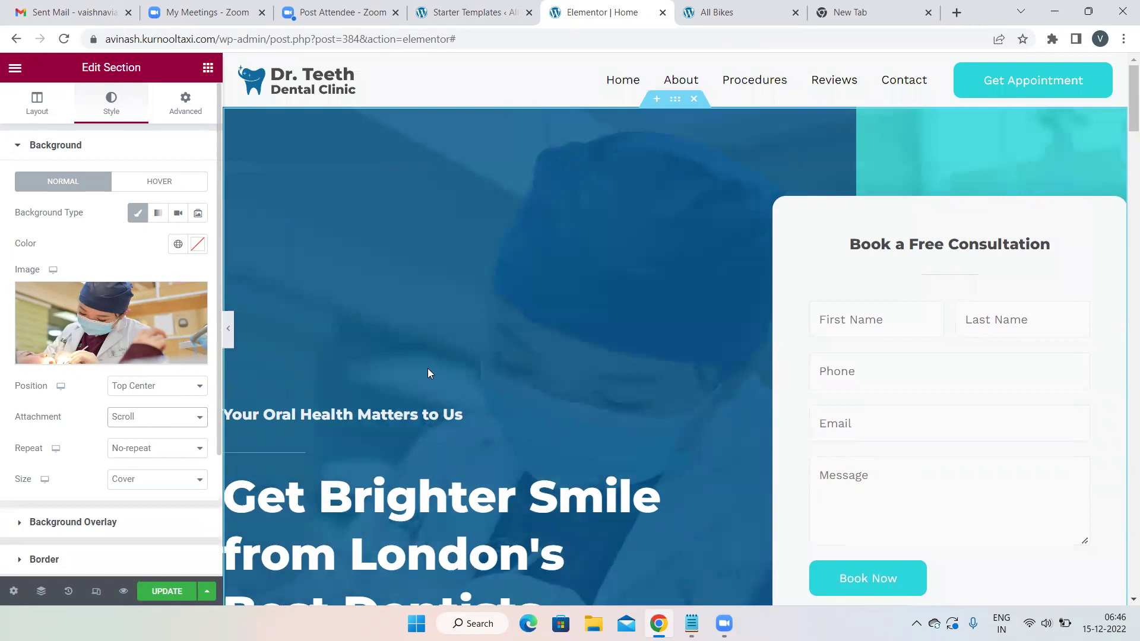
{"action": "scroll", "coordinate": [591, 344], "scroll_direction": "down", "scroll_amount": 3}
{"action": "scroll", "coordinate": [590, 344], "scroll_direction": "down", "scroll_amount": 3}
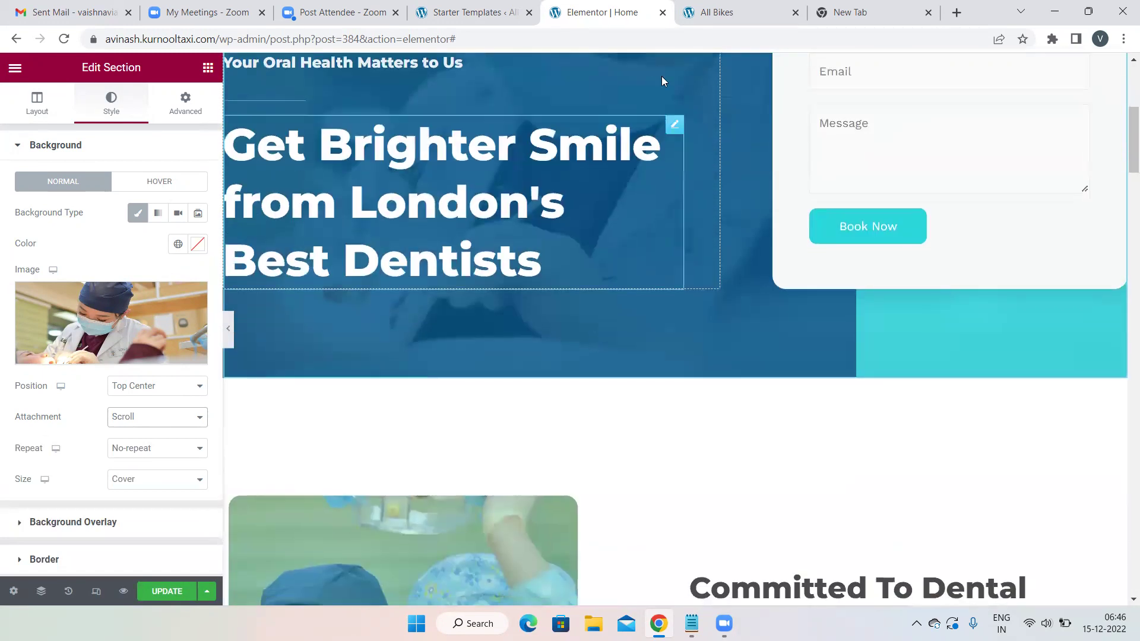
{"action": "scroll", "coordinate": [661, 270], "scroll_direction": "down", "scroll_amount": 6}
{"action": "scroll", "coordinate": [653, 279], "scroll_direction": "up", "scroll_amount": 2}
Set the hero background image's attachment to Fixed again and review the effect across the hero section.
{"action": "left_click", "coordinate": [180, 416]}
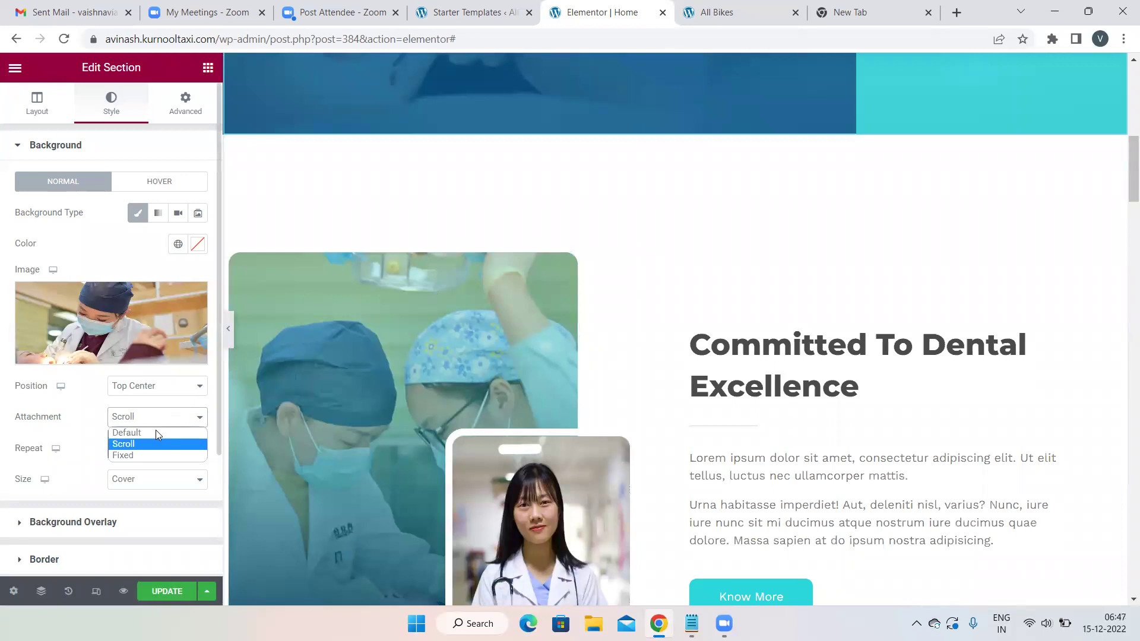
{"action": "left_click", "coordinate": [128, 456]}
{"action": "scroll", "coordinate": [495, 297], "scroll_direction": "up", "scroll_amount": 7}
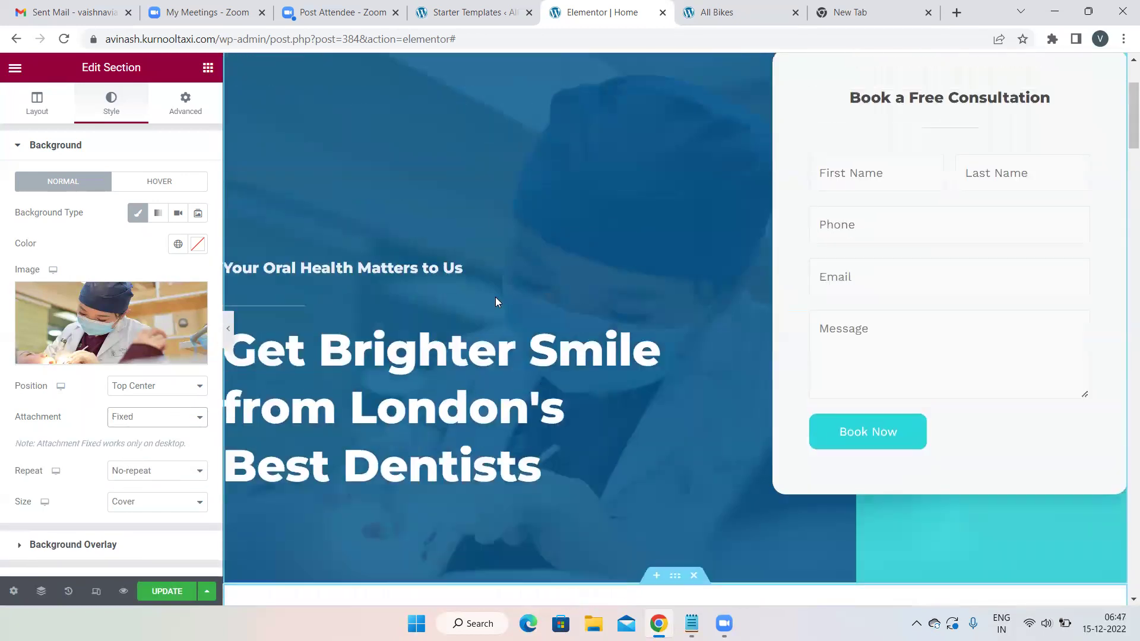
{"action": "scroll", "coordinate": [495, 297], "scroll_direction": "up", "scroll_amount": 3}
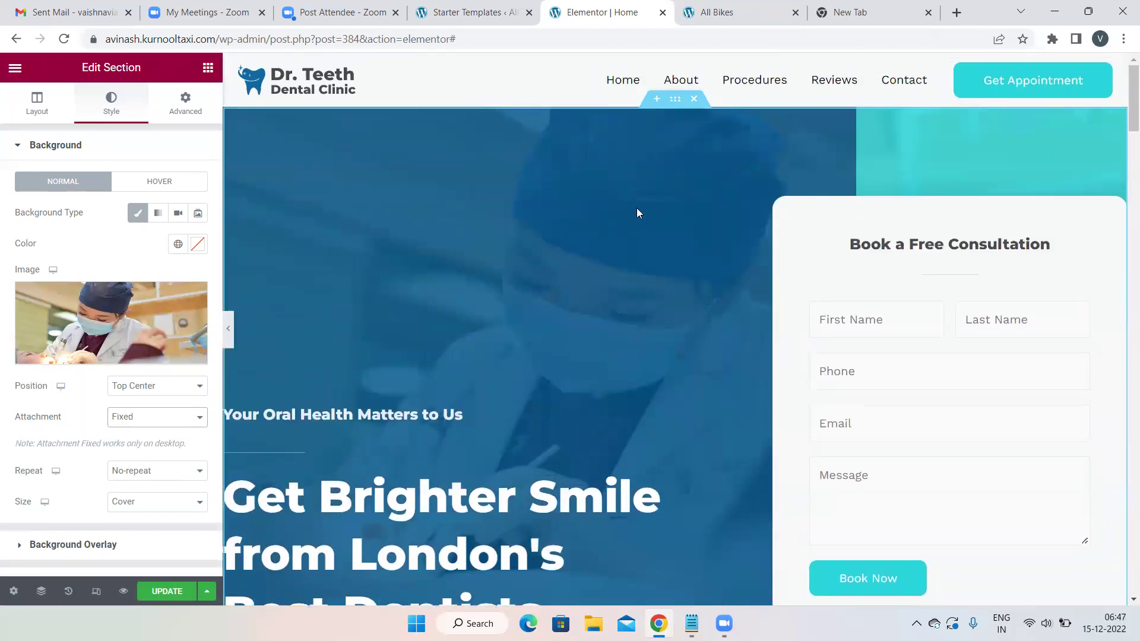
{"action": "scroll", "coordinate": [589, 232], "scroll_direction": "down", "scroll_amount": 5}
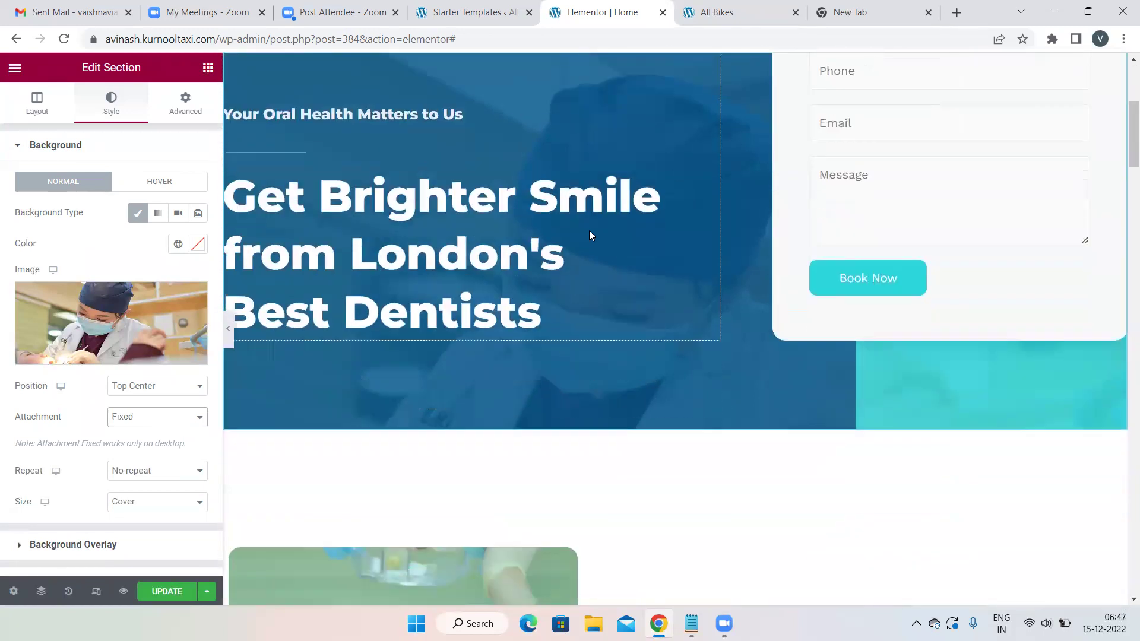
{"action": "scroll", "coordinate": [589, 236], "scroll_direction": "down", "scroll_amount": 2}
{"action": "scroll", "coordinate": [589, 236], "scroll_direction": "up", "scroll_amount": 7}
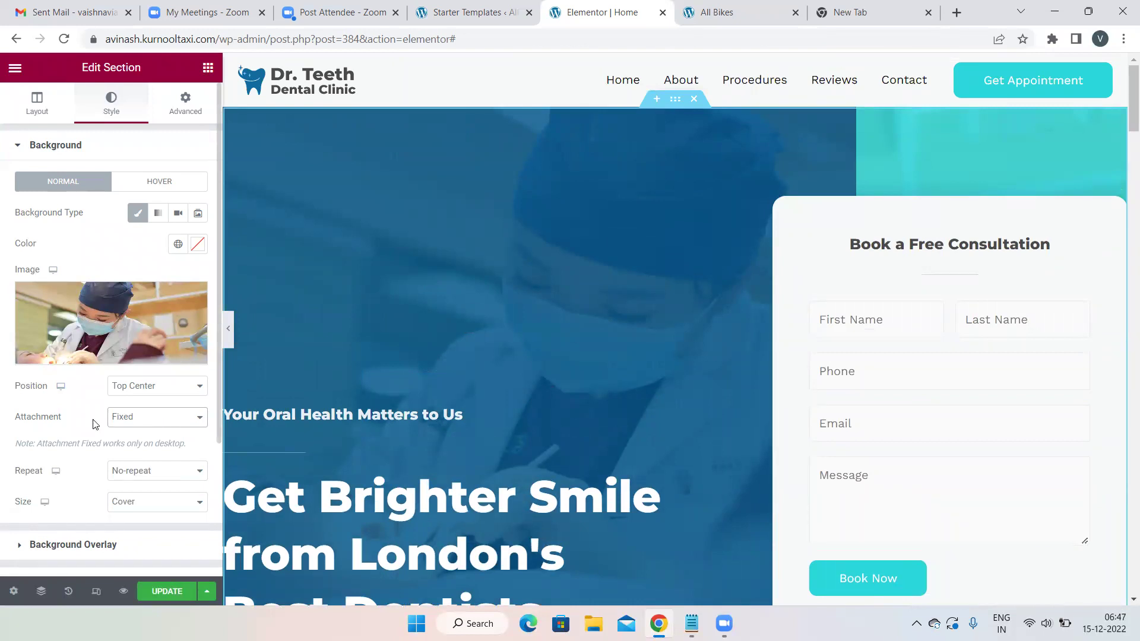
Open the settings of the "Your Oral Health Matters to Us" heading and inspect its title text and link fields.
{"action": "scroll", "coordinate": [529, 348], "scroll_direction": "down", "scroll_amount": 2}
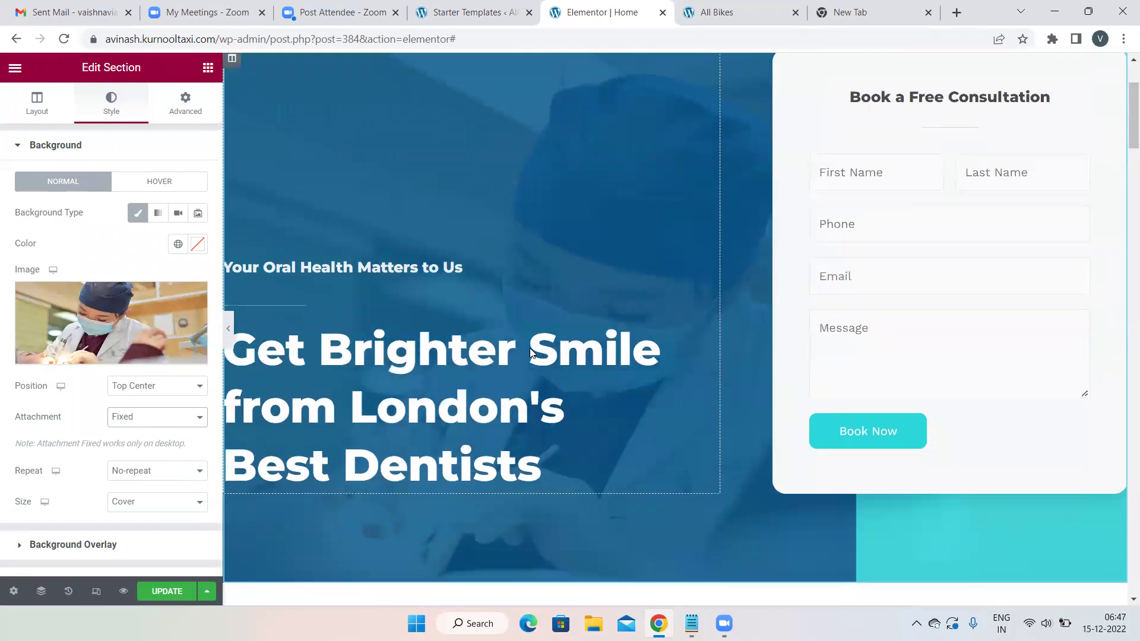
{"action": "left_click", "coordinate": [436, 262]}
{"action": "left_click_drag", "start_coordinate": [149, 198], "coordinate": [2, 215]}
{"action": "left_click", "coordinate": [65, 300]}
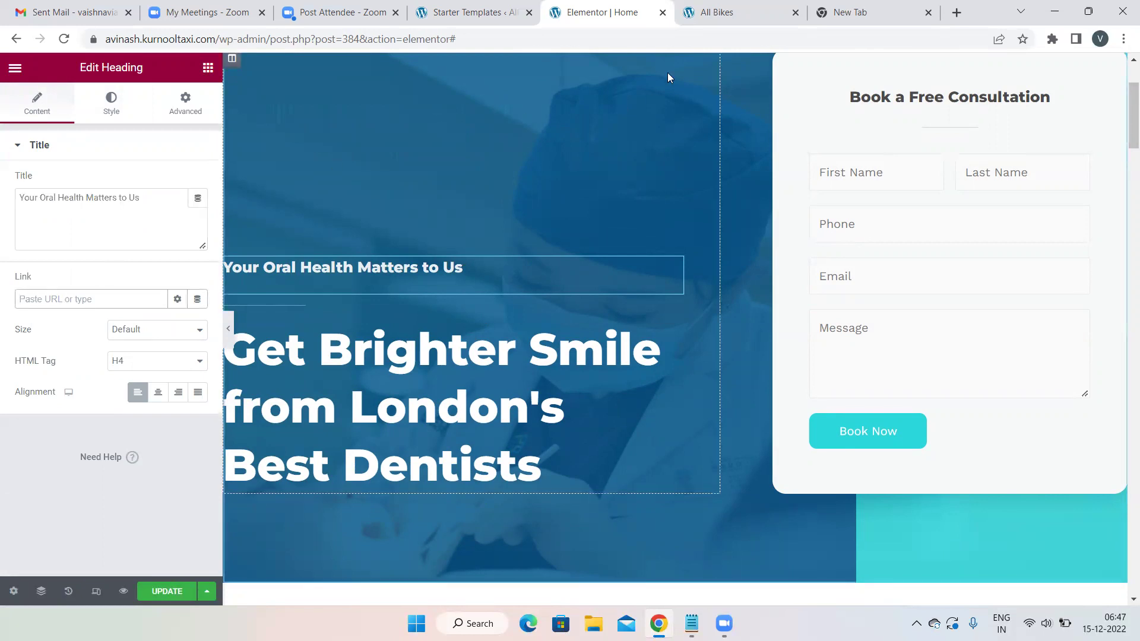
Switch to the live site, reload the home page and test its About link.
{"action": "left_click", "coordinate": [749, 10]}
{"action": "left_click", "coordinate": [64, 41]}
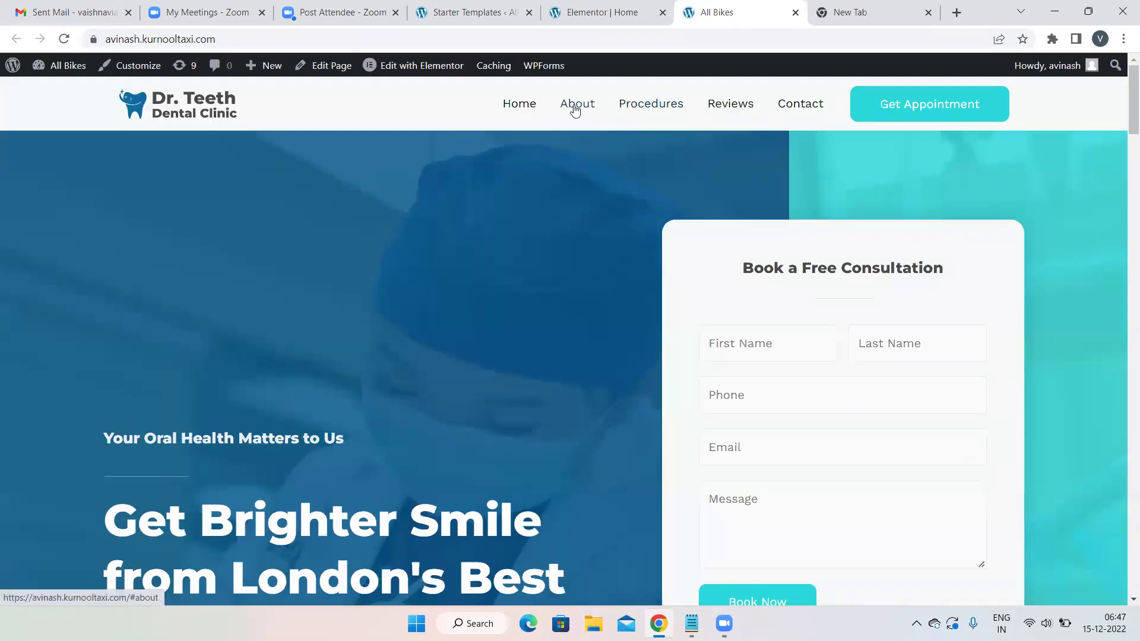
{"action": "left_click", "coordinate": [575, 107]}
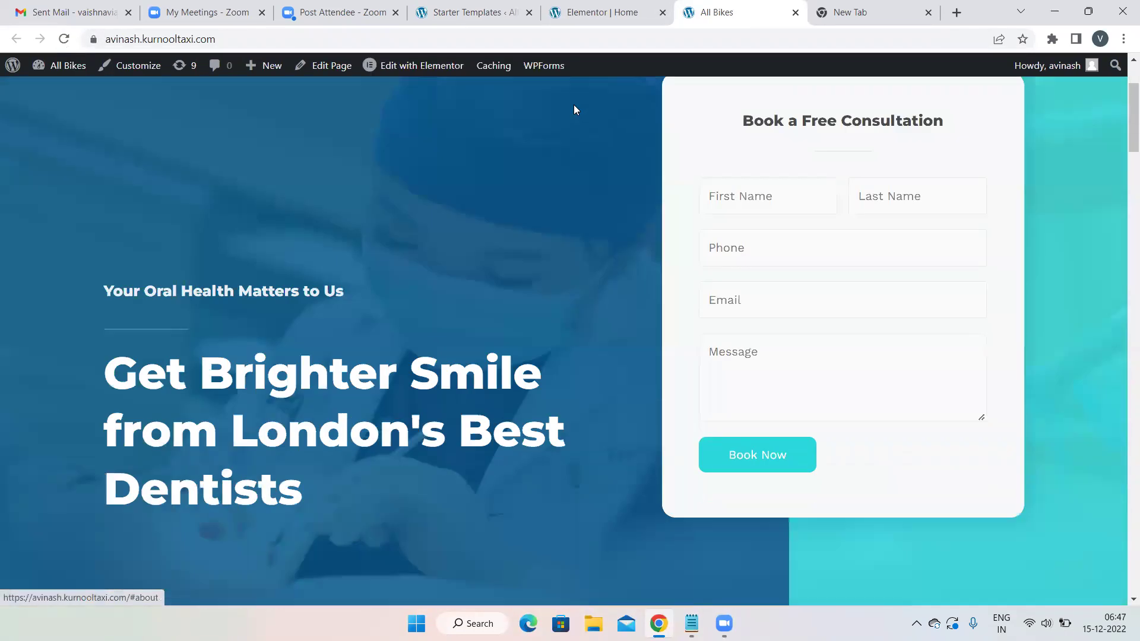
{"action": "scroll", "coordinate": [392, 183], "scroll_direction": "up", "scroll_amount": 10}
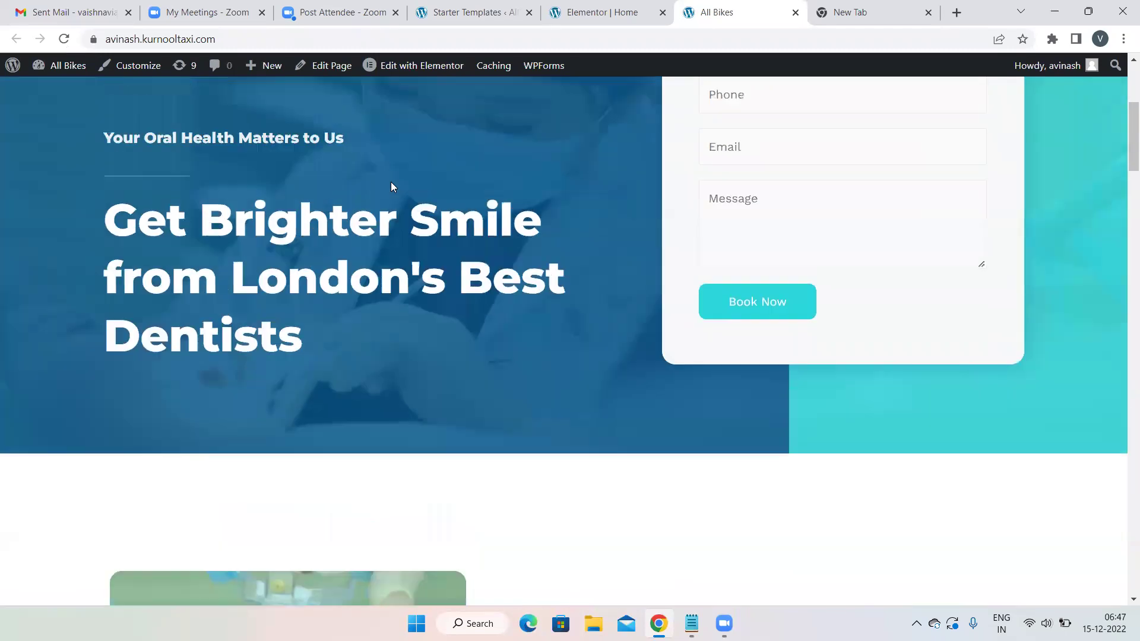
Return to the Elementor editor, open the call button's settings in the free consultations banner and select its button text.
{"action": "left_click", "coordinate": [601, 13]}
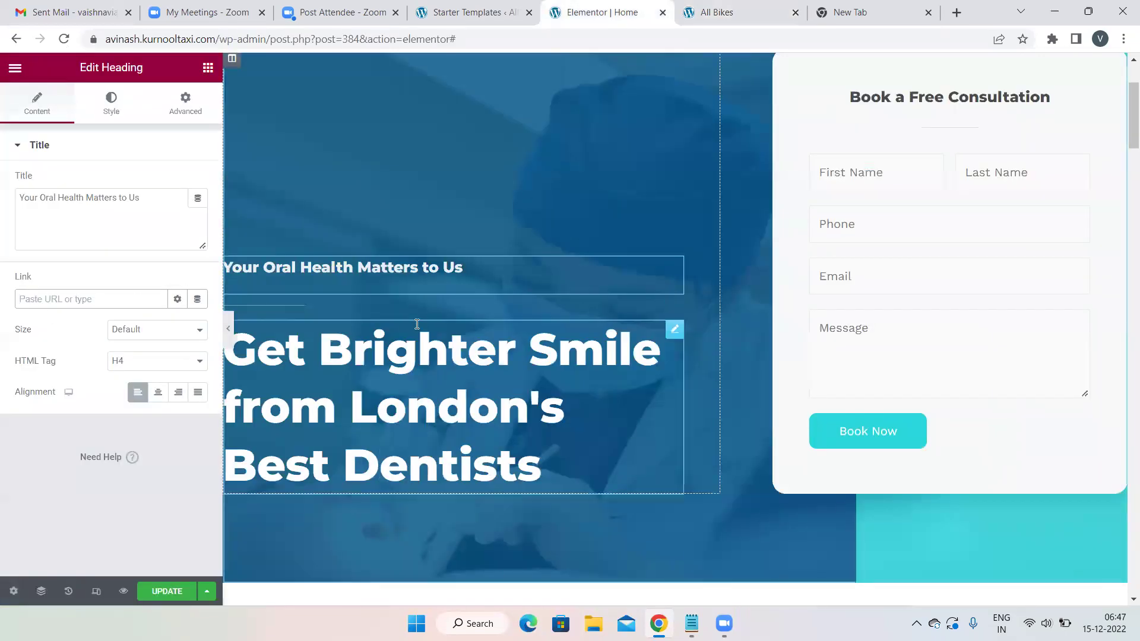
{"action": "scroll", "coordinate": [410, 323], "scroll_direction": "down", "scroll_amount": 8}
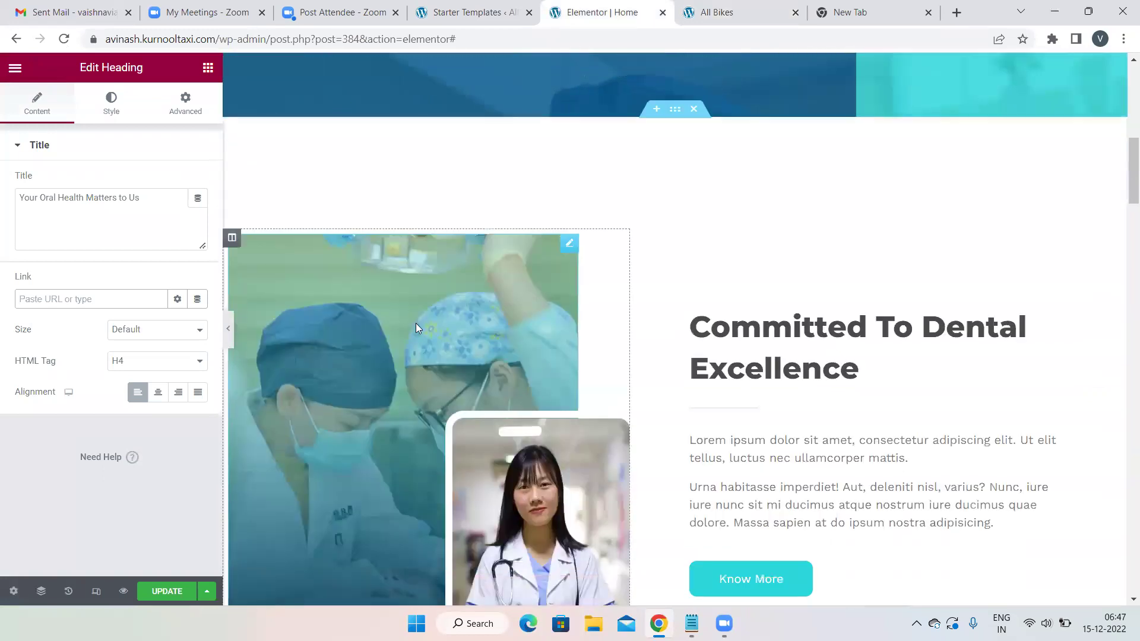
{"action": "scroll", "coordinate": [416, 328], "scroll_direction": "down", "scroll_amount": 12}
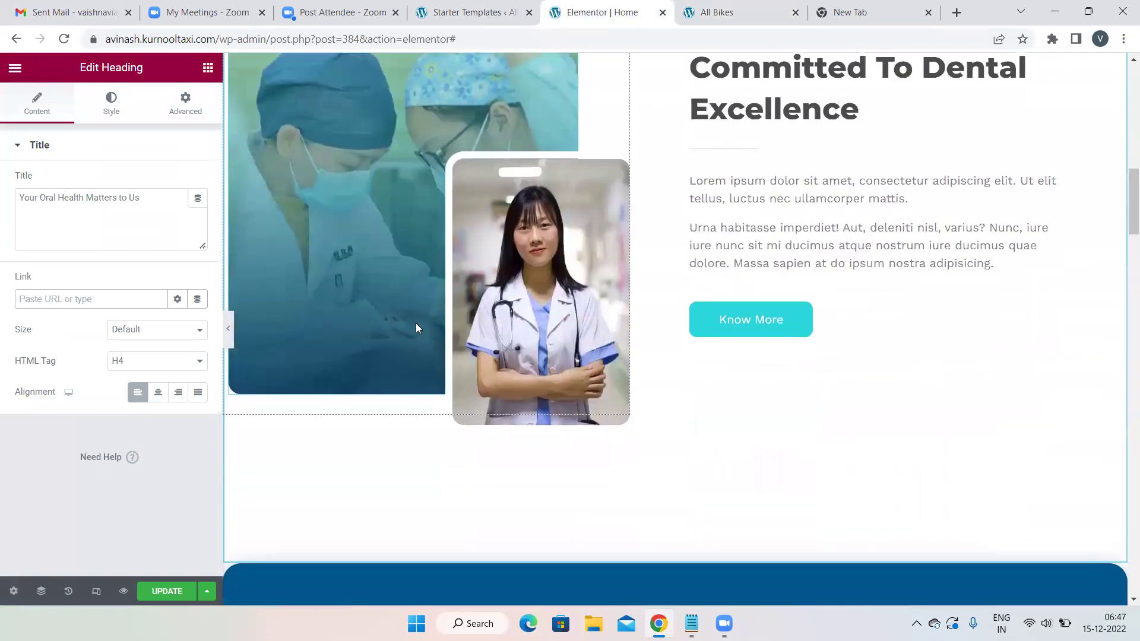
{"action": "scroll", "coordinate": [418, 328], "scroll_direction": "up", "scroll_amount": 2}
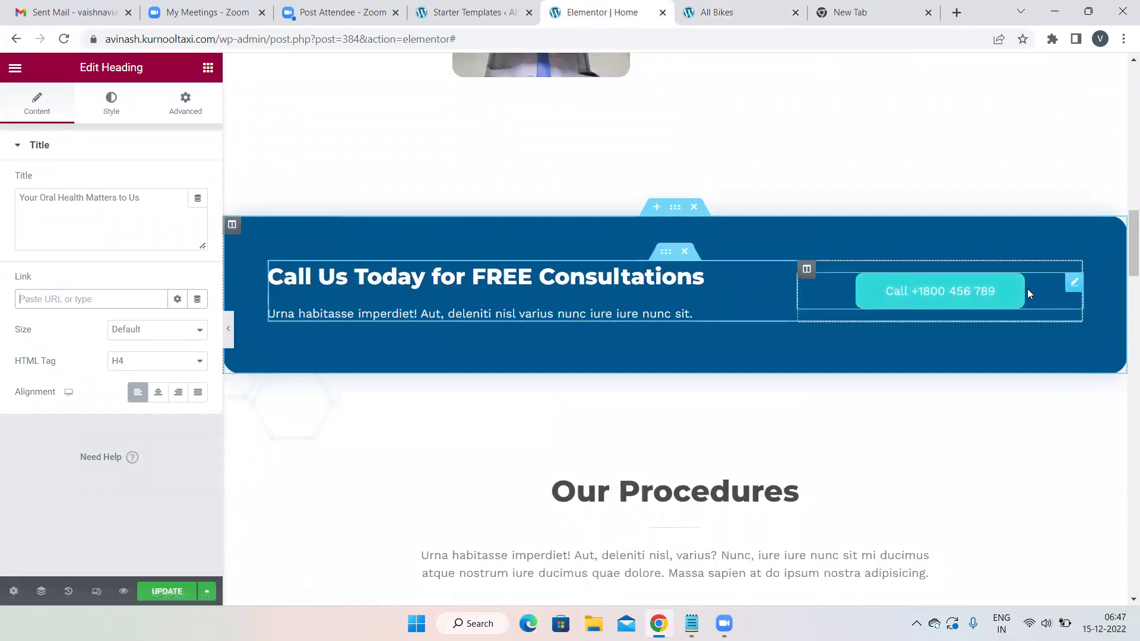
{"action": "left_click", "coordinate": [1044, 293]}
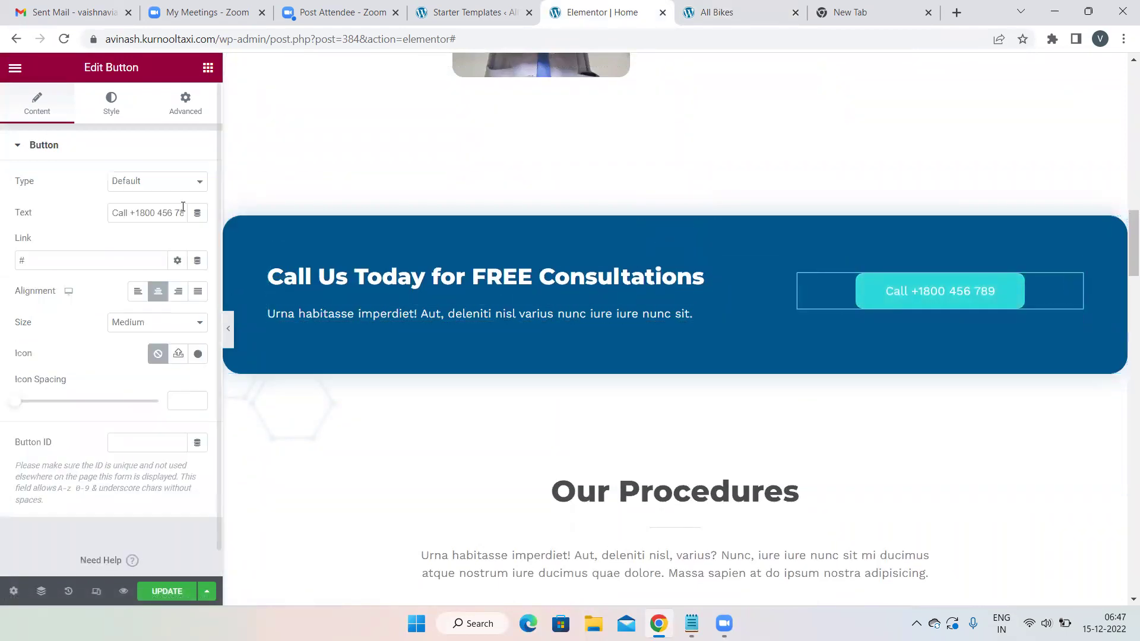
{"action": "left_click_drag", "start_coordinate": [112, 212], "coordinate": [192, 216]}
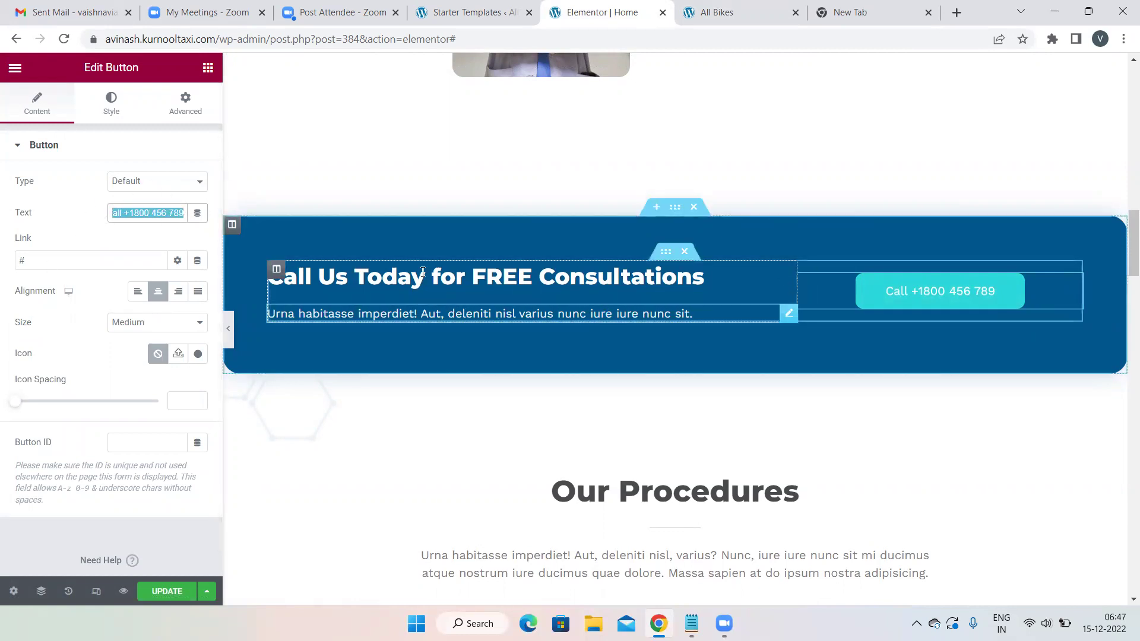
Inspect the heading and description settings of the Dental Implants card in the Our Procedures section.
{"action": "scroll", "coordinate": [593, 214], "scroll_direction": "down", "scroll_amount": 7}
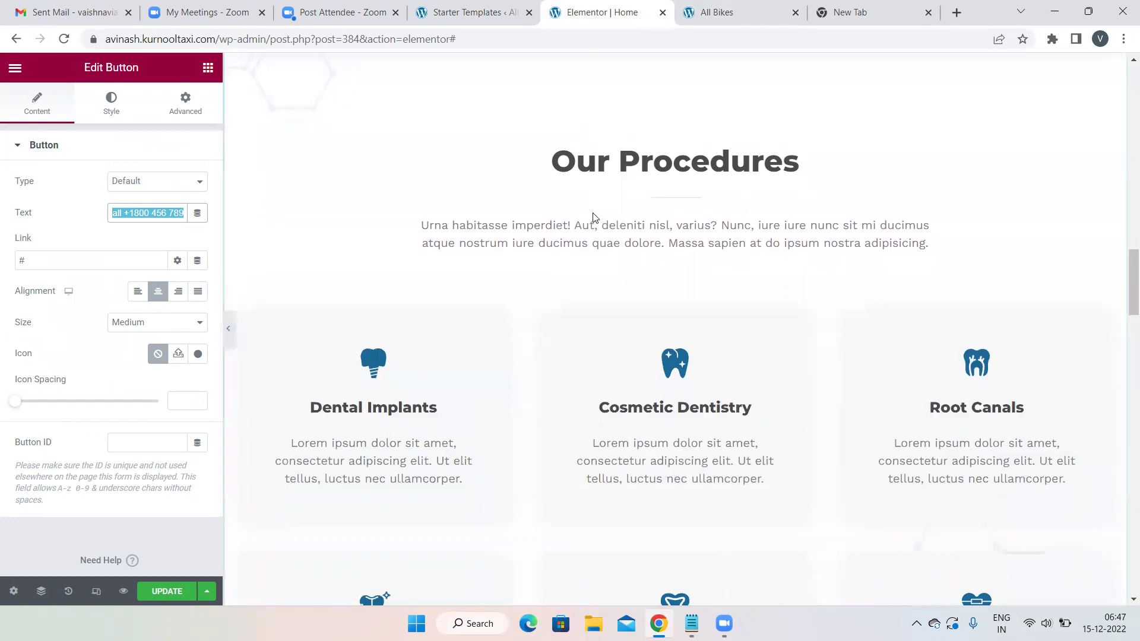
{"action": "scroll", "coordinate": [593, 217], "scroll_direction": "down", "scroll_amount": 3}
{"action": "left_click", "coordinate": [469, 105]}
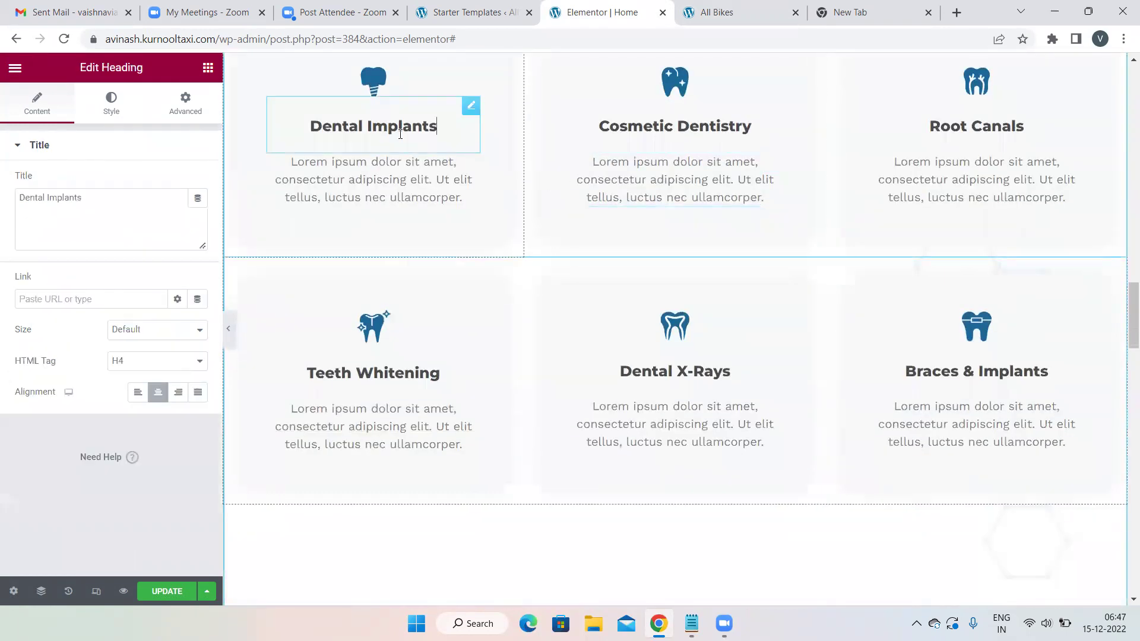
{"action": "left_click", "coordinate": [379, 180]}
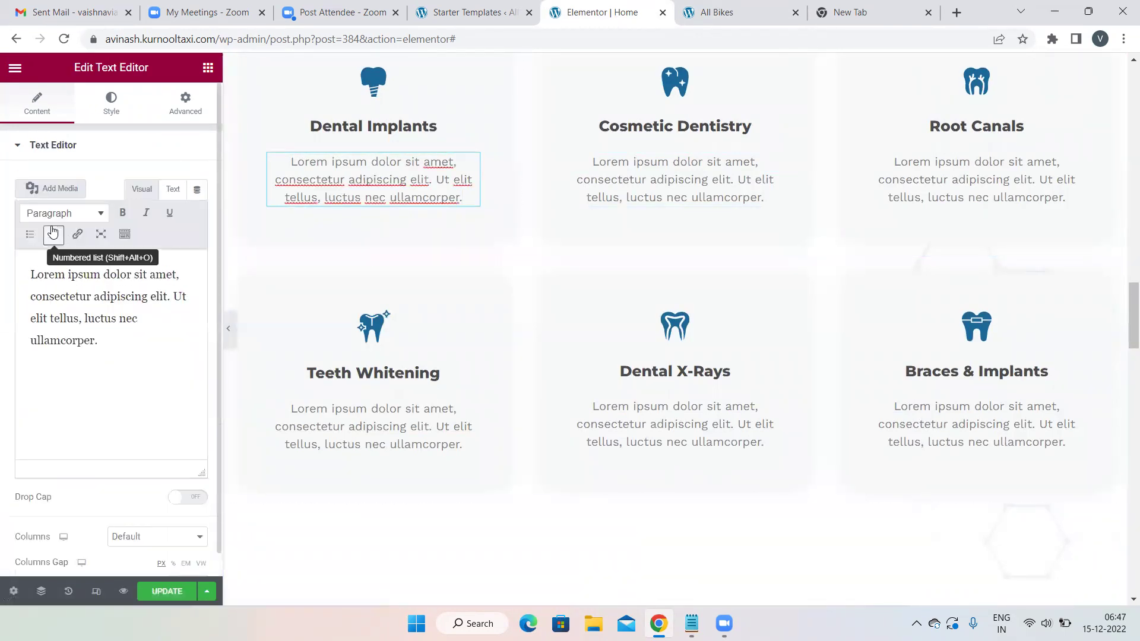
{"action": "left_click", "coordinate": [641, 168]}
Inspect the image settings of the large testimonial's portrait in the Happy Stories section, and return to the start of the page.
{"action": "scroll", "coordinate": [716, 229], "scroll_direction": "down", "scroll_amount": 4}
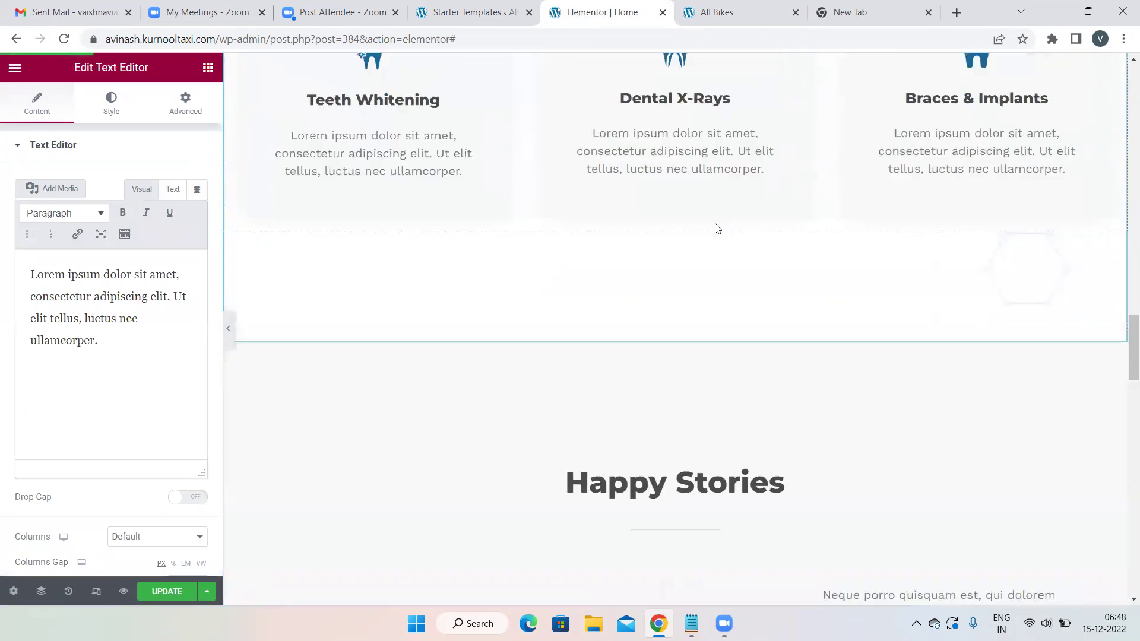
{"action": "scroll", "coordinate": [716, 230], "scroll_direction": "down", "scroll_amount": 3}
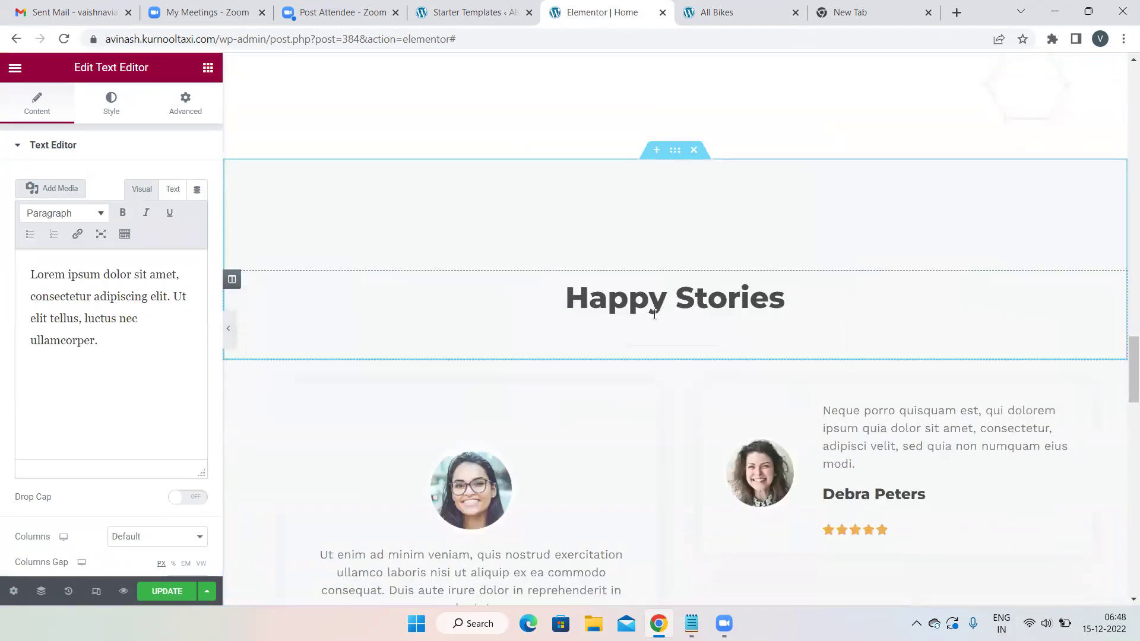
{"action": "scroll", "coordinate": [654, 315], "scroll_direction": "down", "scroll_amount": 4}
{"action": "left_click", "coordinate": [478, 269]}
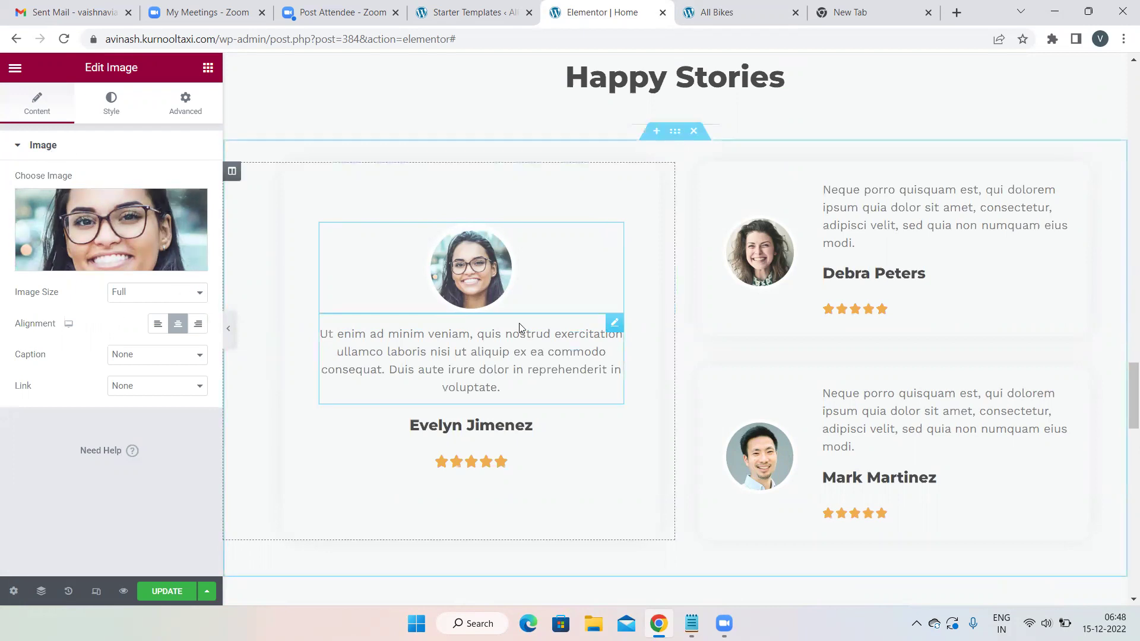
{"action": "scroll", "coordinate": [520, 328], "scroll_direction": "down", "scroll_amount": 5}
{"action": "scroll", "coordinate": [520, 328], "scroll_direction": "up", "scroll_amount": 15}
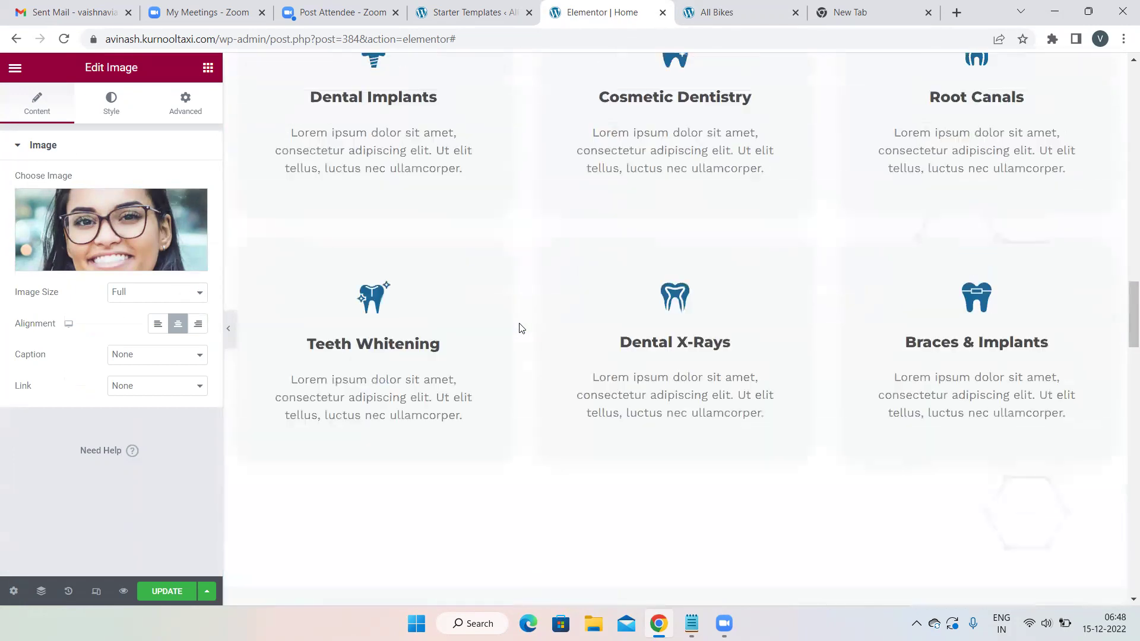
{"action": "scroll", "coordinate": [519, 323], "scroll_direction": "up", "scroll_amount": 15}
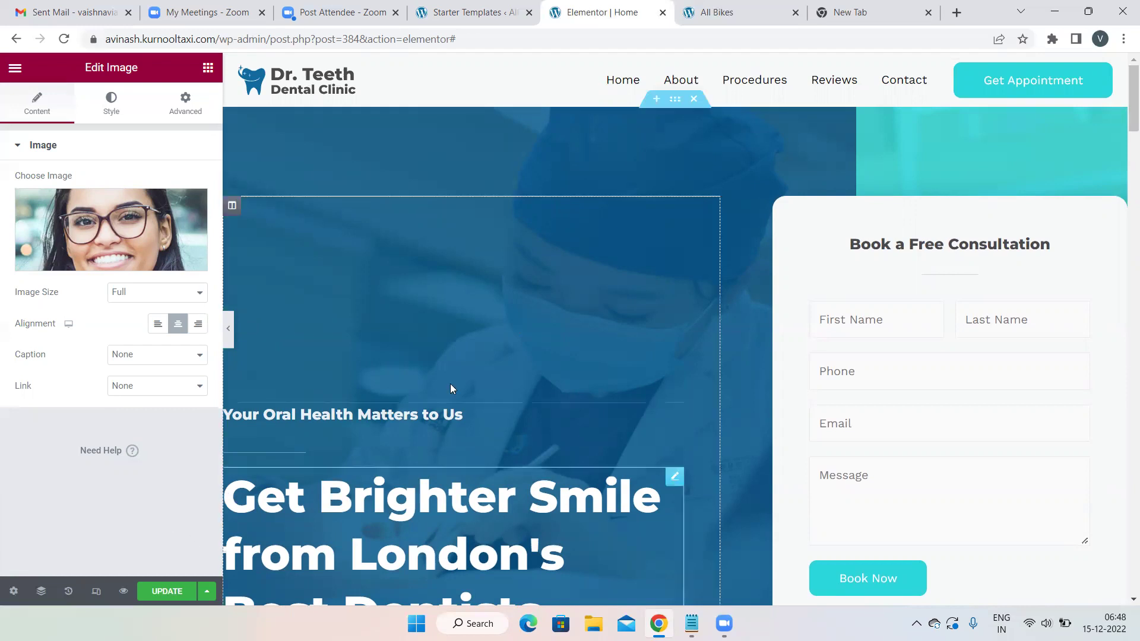
{"action": "scroll", "coordinate": [548, 282], "scroll_direction": "down", "scroll_amount": 3}
{"action": "scroll", "coordinate": [547, 285], "scroll_direction": "up", "scroll_amount": 3}
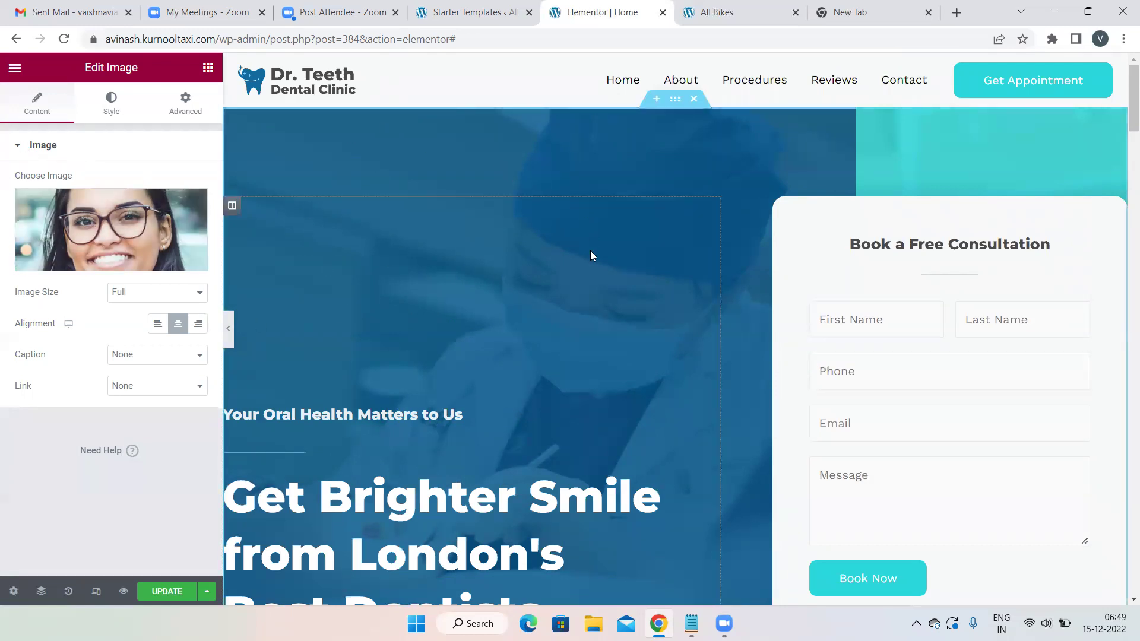
{"action": "scroll", "coordinate": [766, 186], "scroll_direction": "down", "scroll_amount": 2}
{"action": "scroll", "coordinate": [766, 186], "scroll_direction": "up", "scroll_amount": 2}
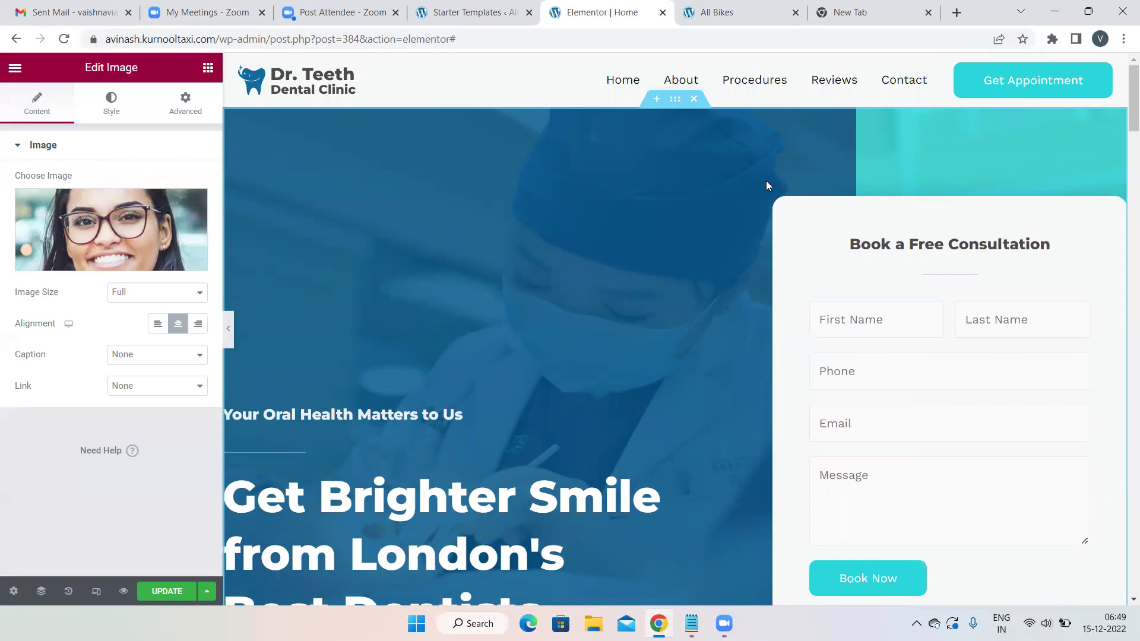
{"action": "left_click", "coordinate": [1049, 619]}
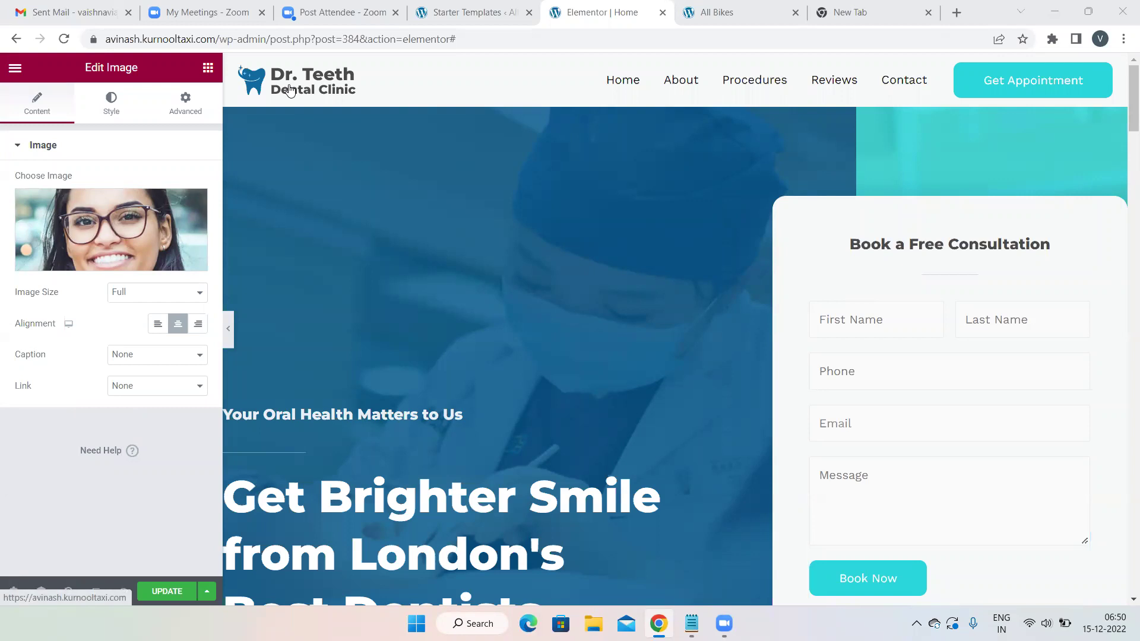
Open the Site Identity options in Site Settings and review the site logo and favicon choices.
{"action": "left_click", "coordinate": [15, 70]}
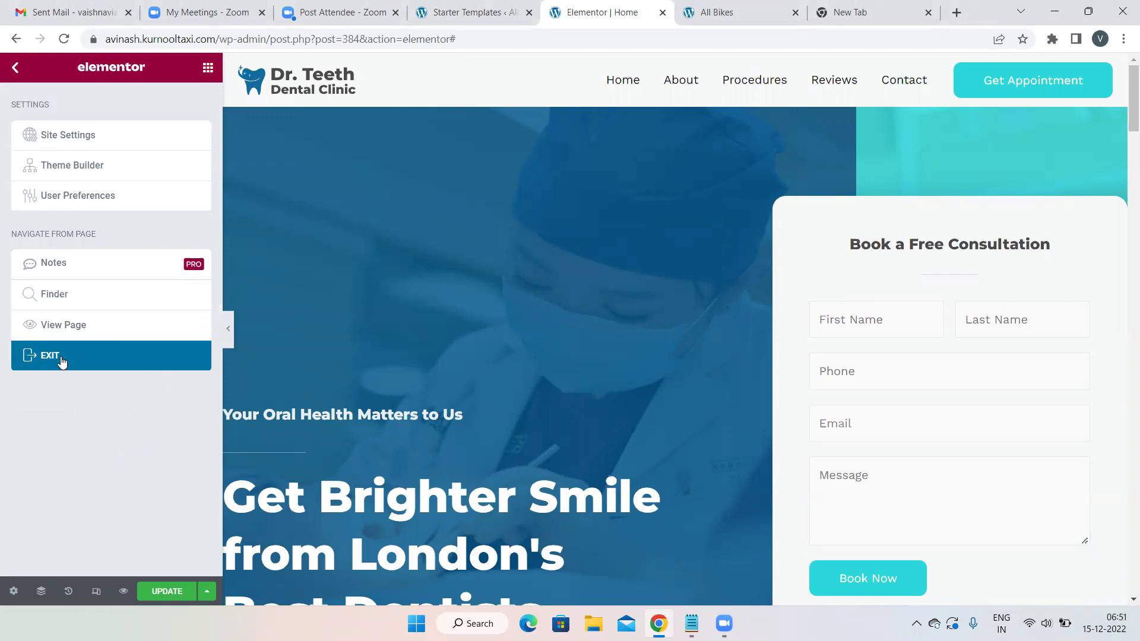
{"action": "left_click", "coordinate": [89, 136]}
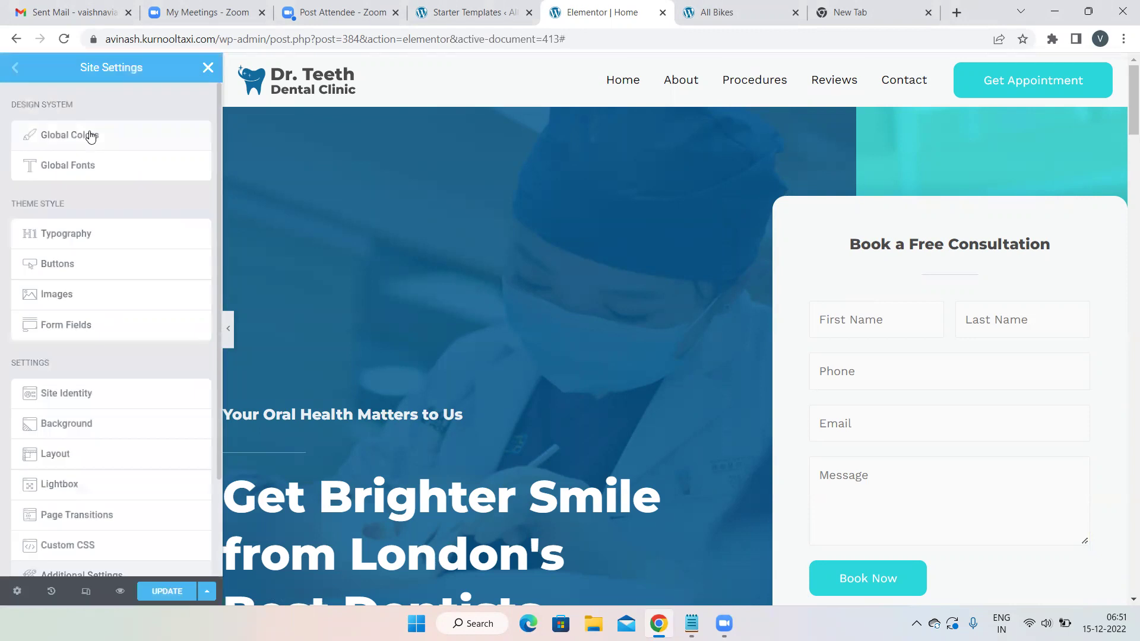
{"action": "left_click", "coordinate": [76, 394]}
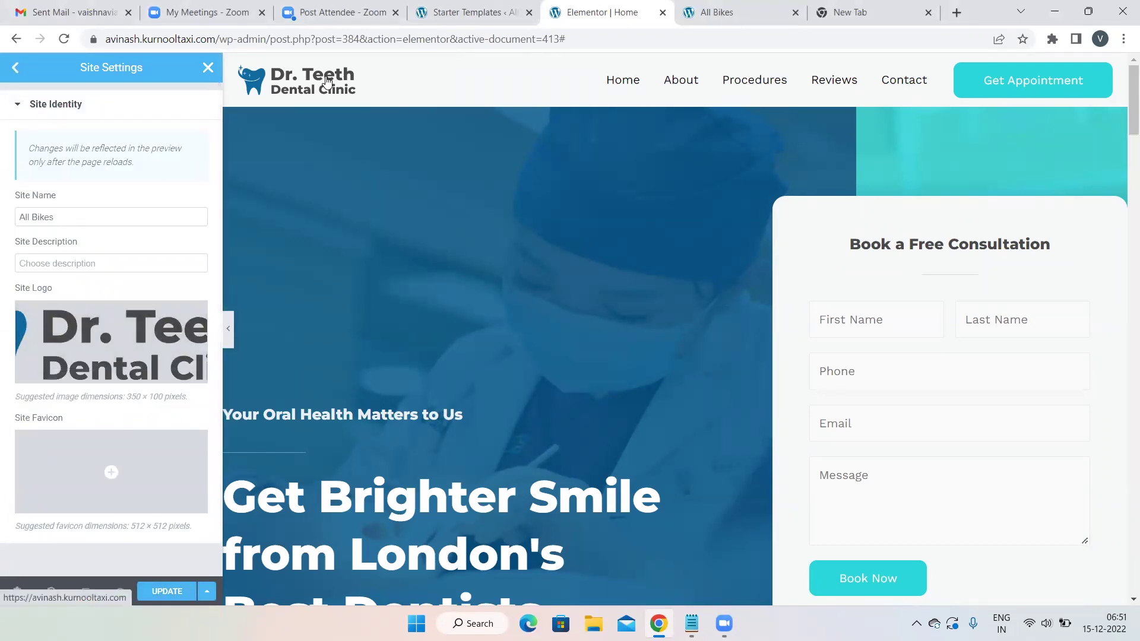
{"action": "mouse_move", "coordinate": [81, 358]}
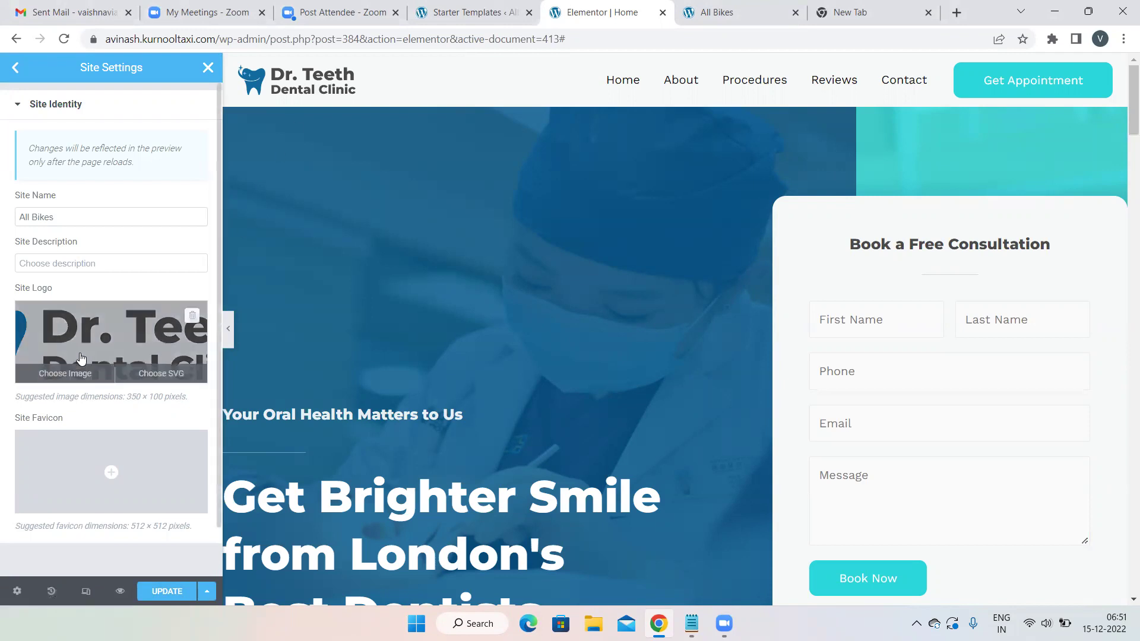
{"action": "mouse_move", "coordinate": [106, 475]}
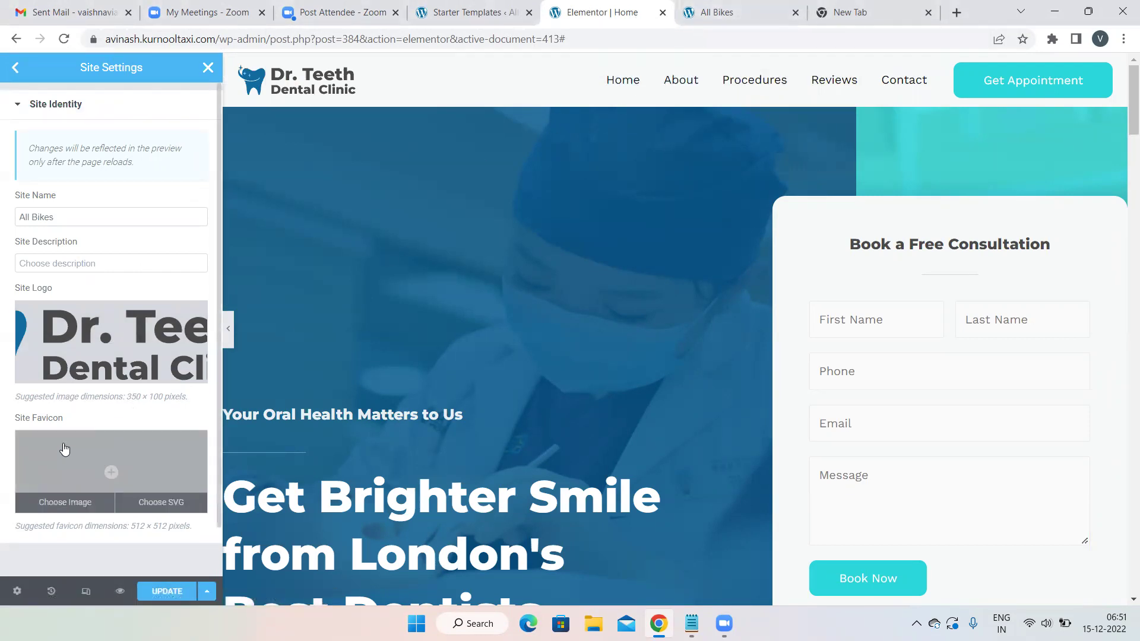
Clear the site name in Site Identity, save the update and close the site settings.
{"action": "left_click_drag", "start_coordinate": [73, 217], "coordinate": [7, 224]}
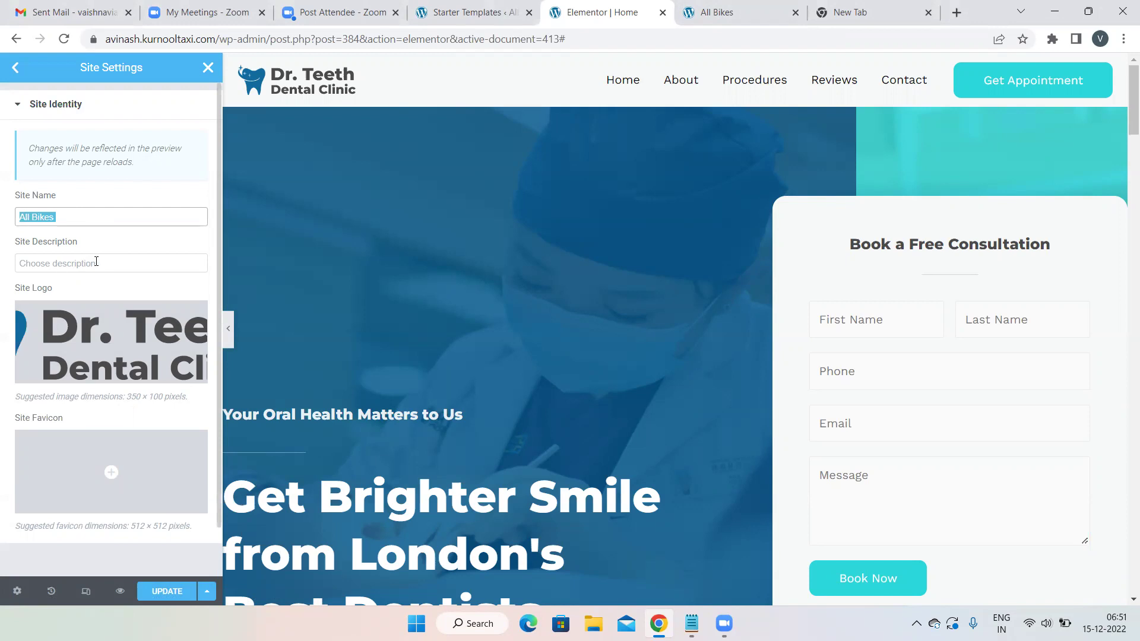
{"action": "scroll", "coordinate": [97, 262], "scroll_direction": "down", "scroll_amount": 1}
{"action": "scroll", "coordinate": [96, 261], "scroll_direction": "up", "scroll_amount": 1}
{"action": "key", "text": "BackSpace"}
{"action": "mouse_move", "coordinate": [88, 321]}
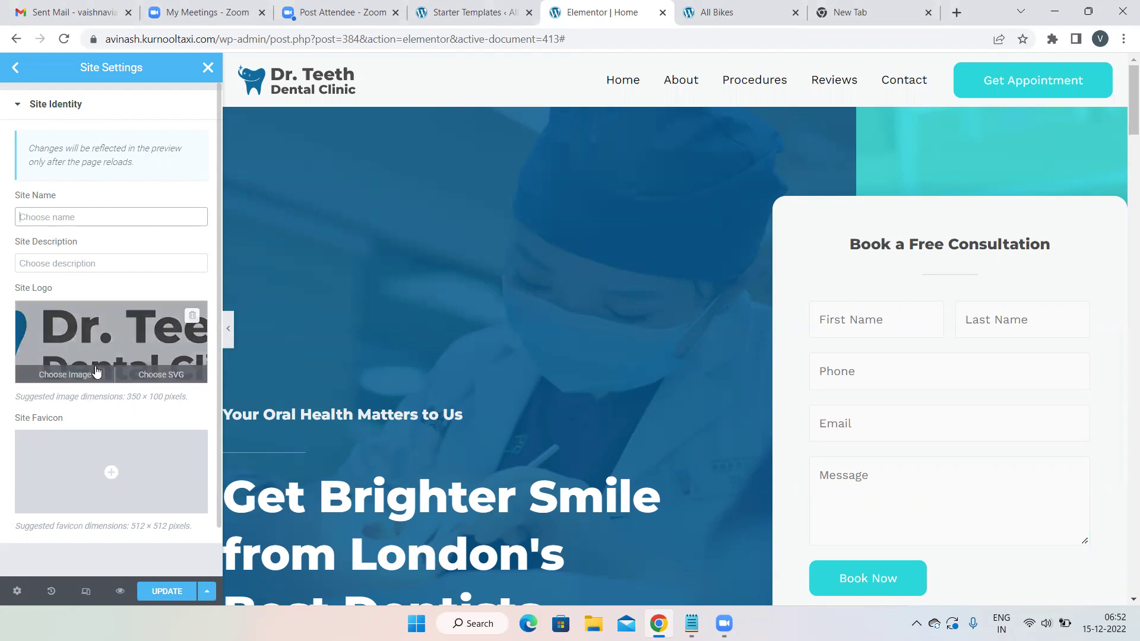
{"action": "scroll", "coordinate": [98, 371], "scroll_direction": "down", "scroll_amount": 1}
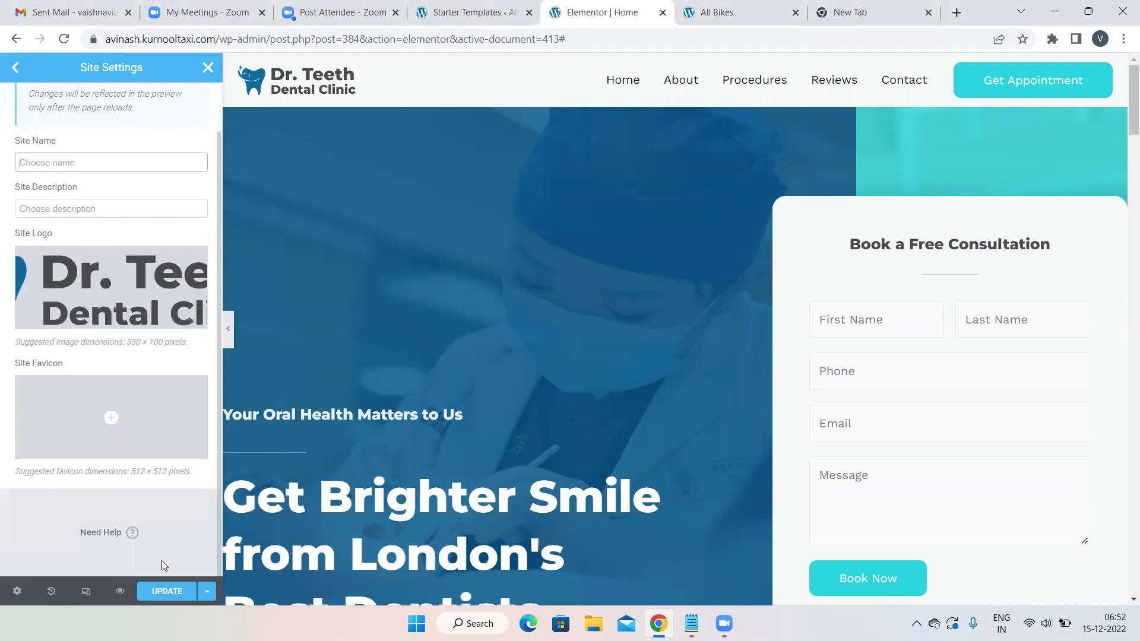
{"action": "left_click", "coordinate": [161, 592]}
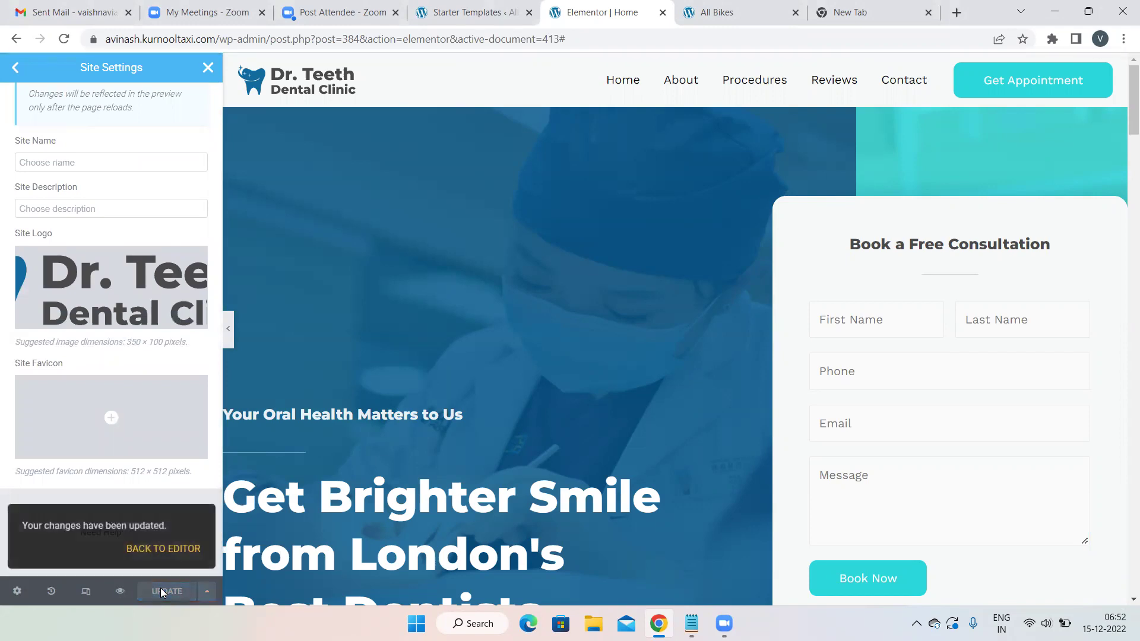
{"action": "scroll", "coordinate": [126, 137], "scroll_direction": "up", "scroll_amount": 2}
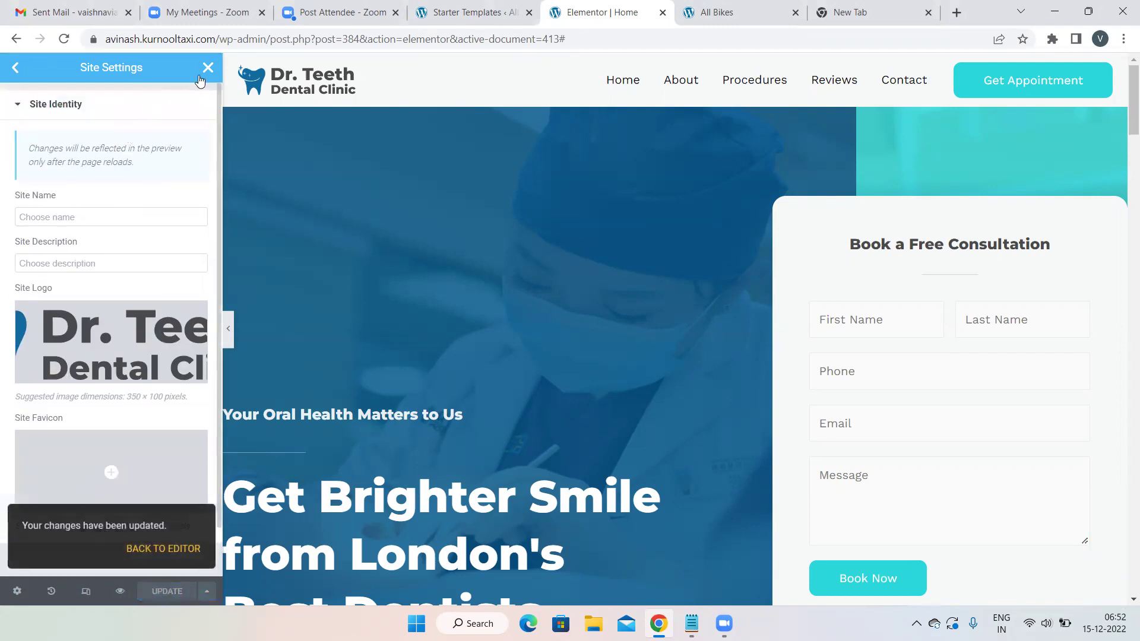
{"action": "left_click", "coordinate": [16, 68]}
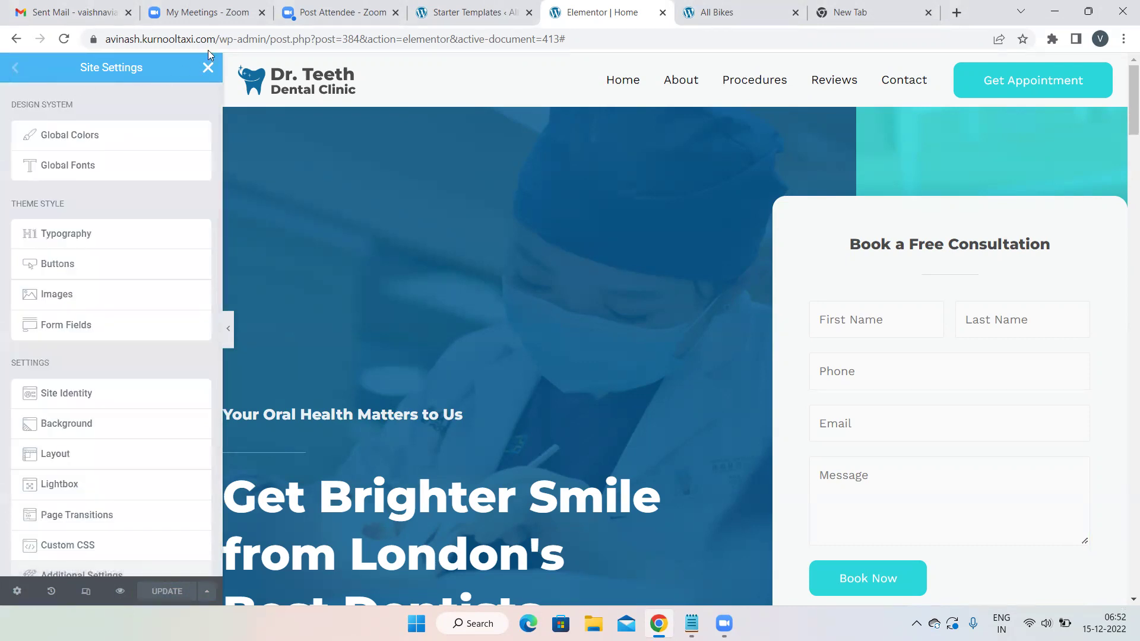
{"action": "left_click", "coordinate": [202, 71]}
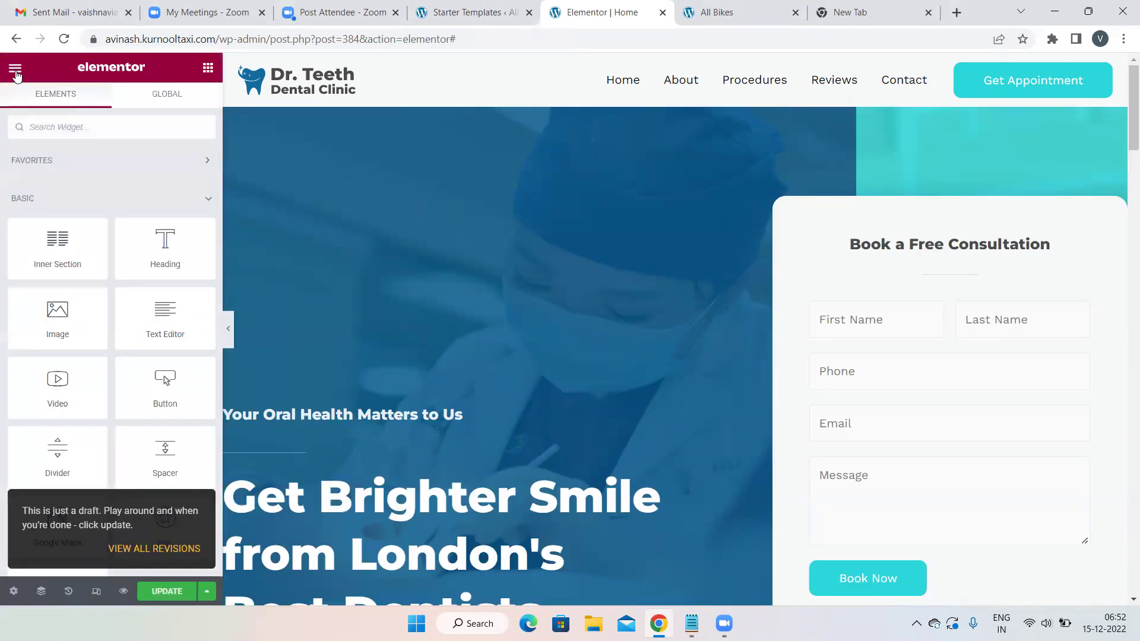
Exit the Elementor editor with "This Post" as the exit destination, leave without saving, and go to the WordPress pages list.
{"action": "left_click", "coordinate": [15, 68]}
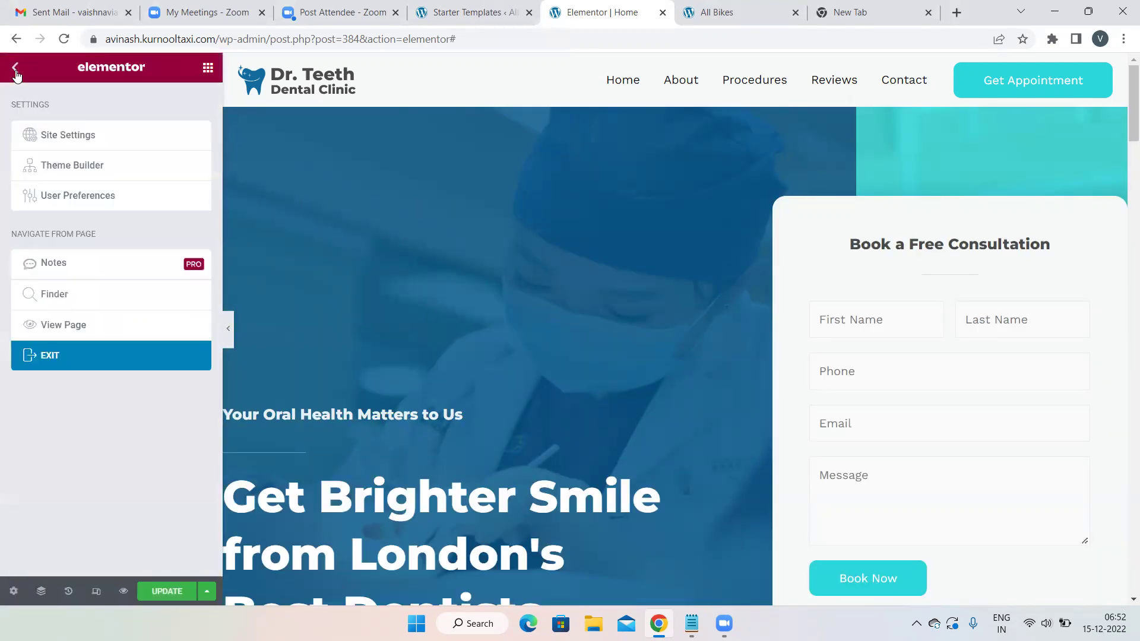
{"action": "left_click", "coordinate": [93, 355]}
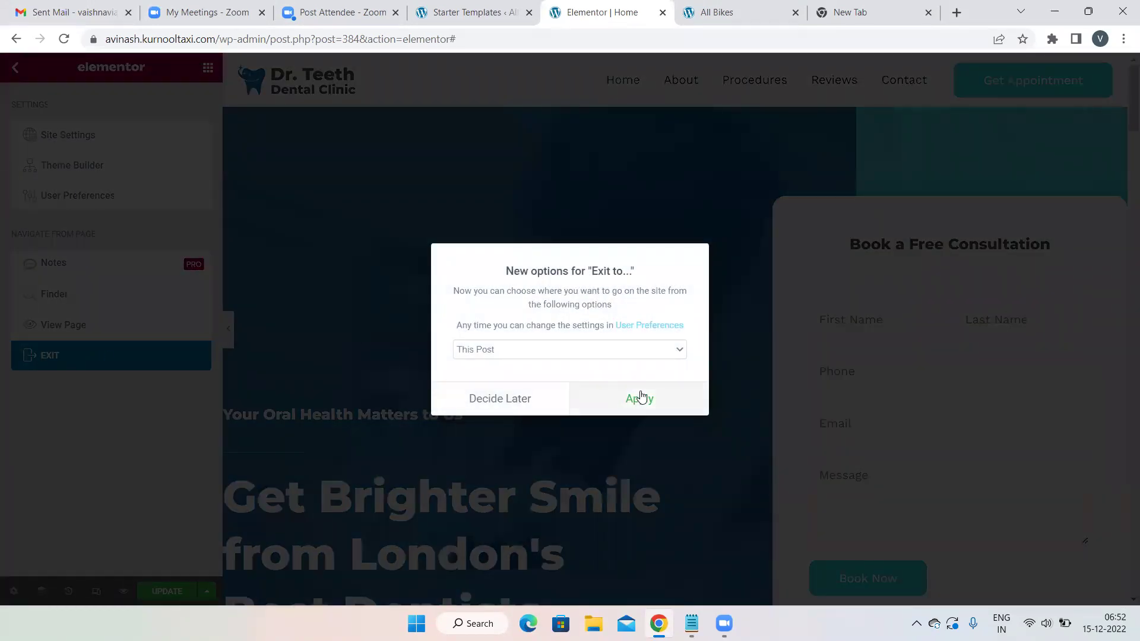
{"action": "left_click", "coordinate": [641, 397]}
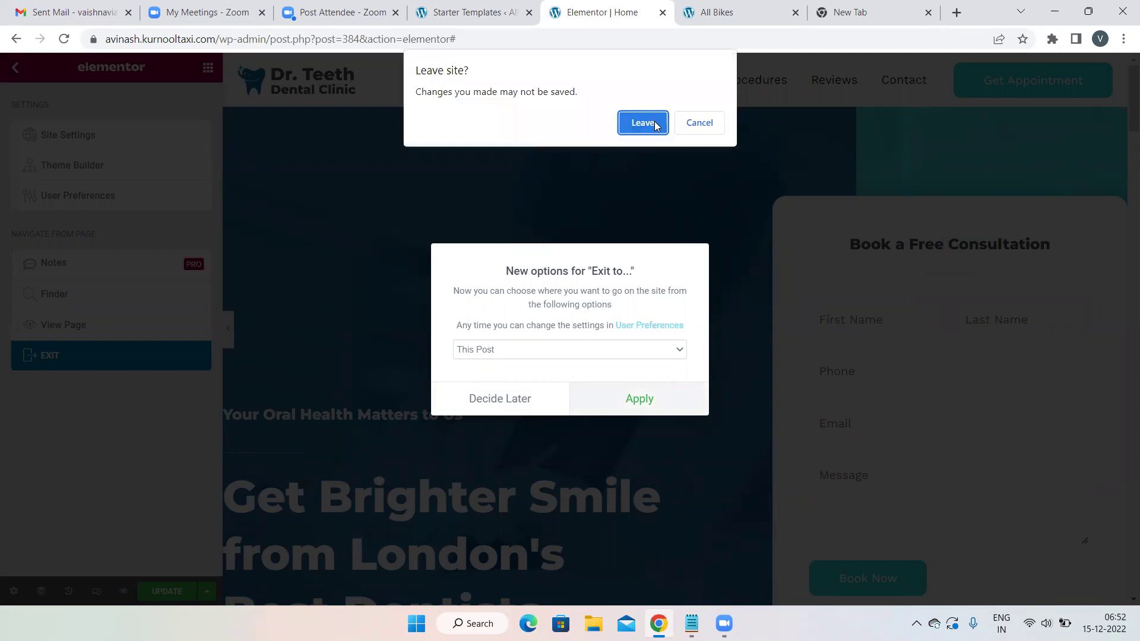
{"action": "left_click", "coordinate": [642, 123]}
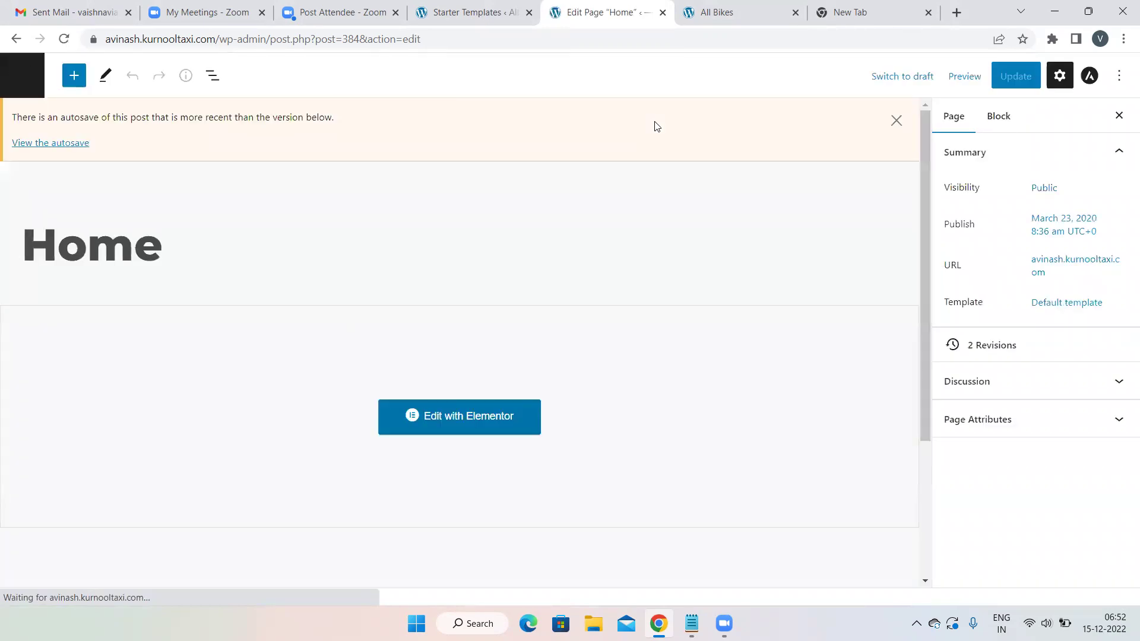
{"action": "left_click", "coordinate": [23, 76]}
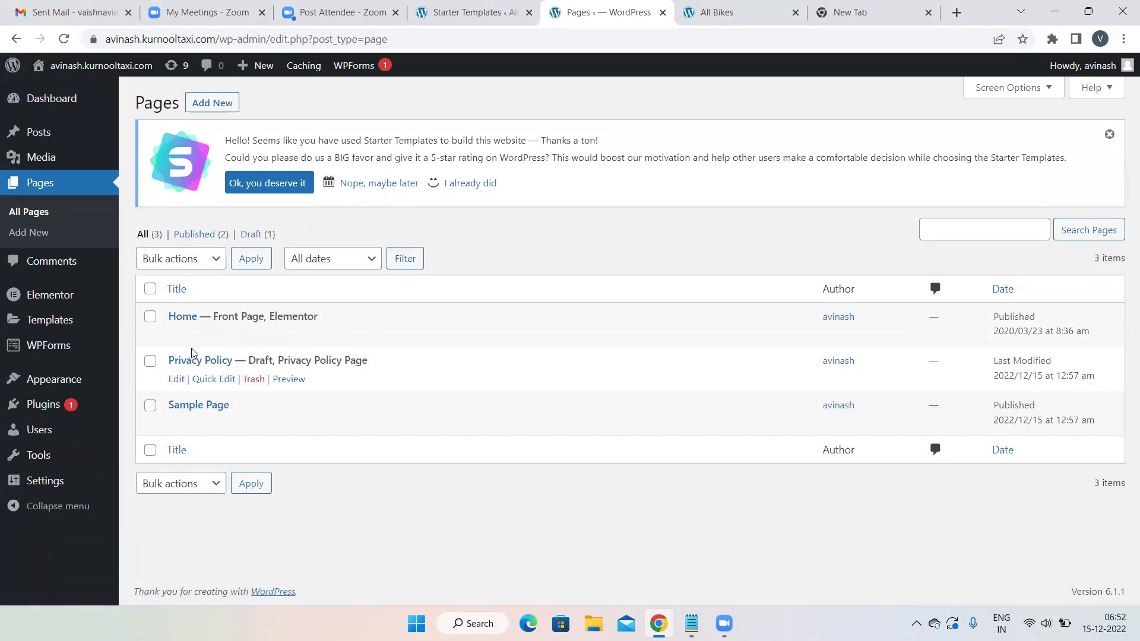
Open the Astra Options page and go to its starter templates library.
{"action": "mouse_move", "coordinate": [53, 384]}
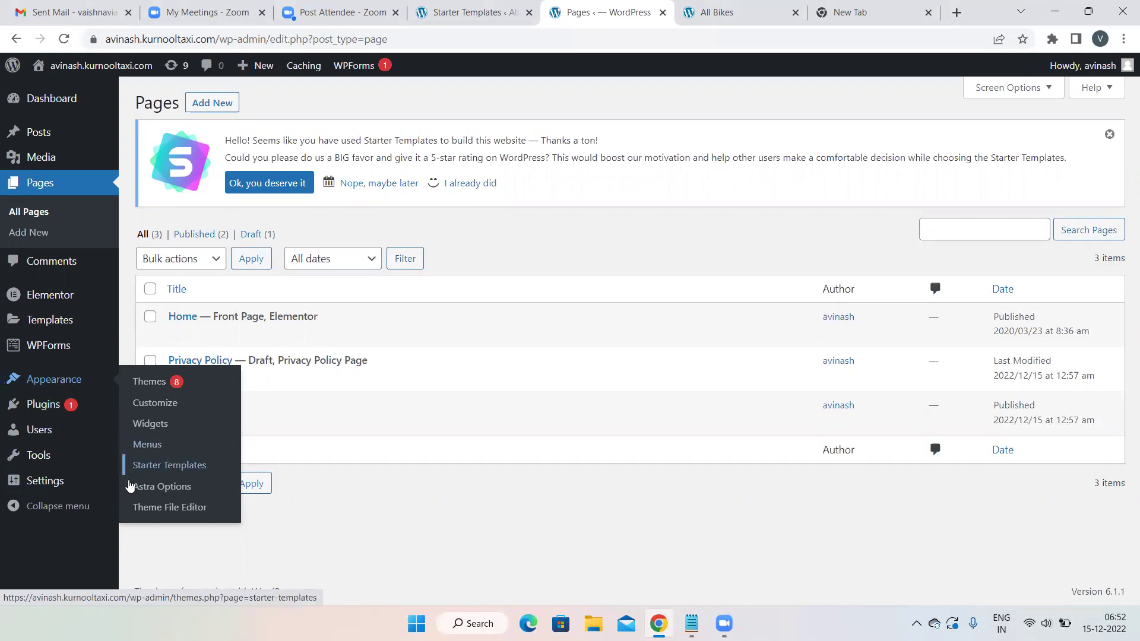
{"action": "left_click", "coordinate": [168, 488]}
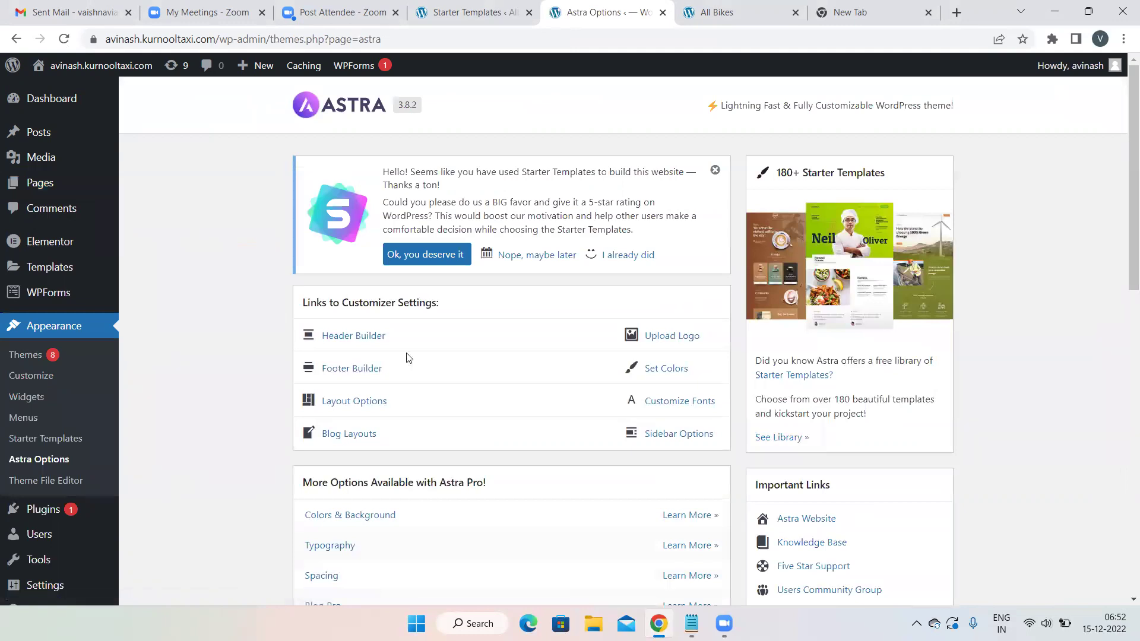
{"action": "scroll", "coordinate": [985, 296], "scroll_direction": "down", "scroll_amount": 2}
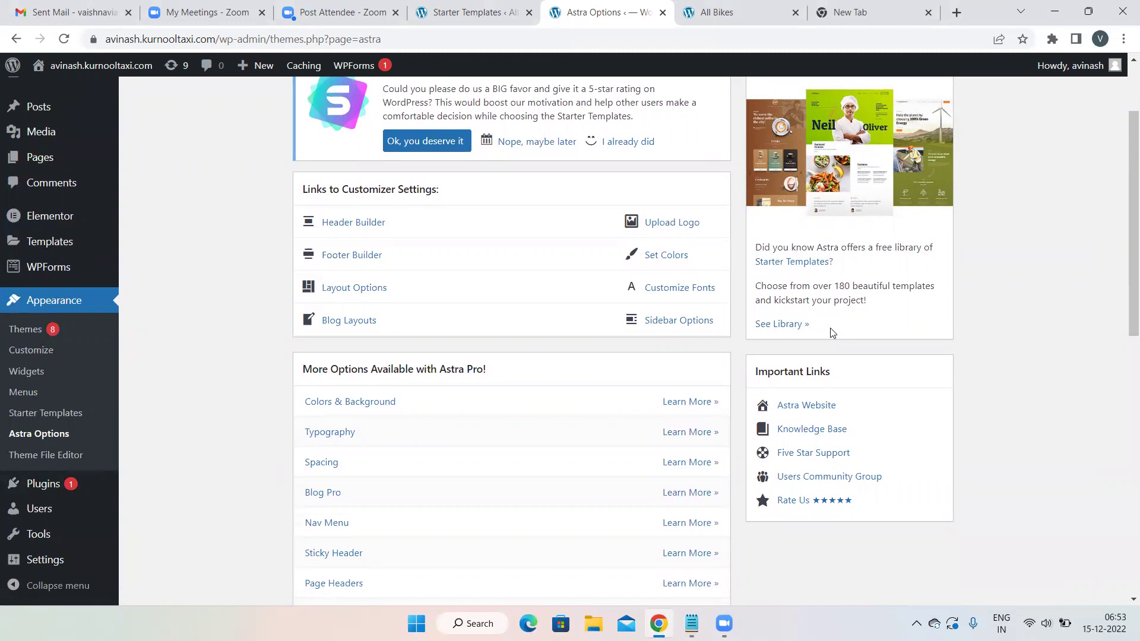
{"action": "left_click", "coordinate": [778, 326]}
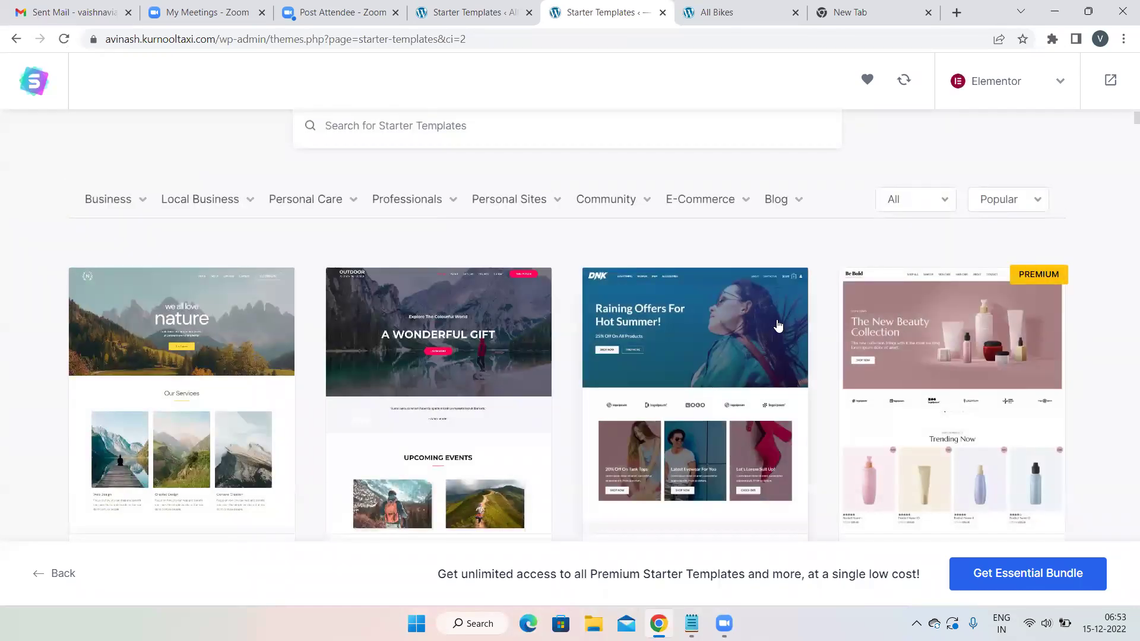
Browse the starter template categories and list the Beauty templates under Personal Care.
{"action": "scroll", "coordinate": [778, 325], "scroll_direction": "down", "scroll_amount": 2}
{"action": "scroll", "coordinate": [458, 261], "scroll_direction": "up", "scroll_amount": 3}
{"action": "mouse_move", "coordinate": [424, 278]}
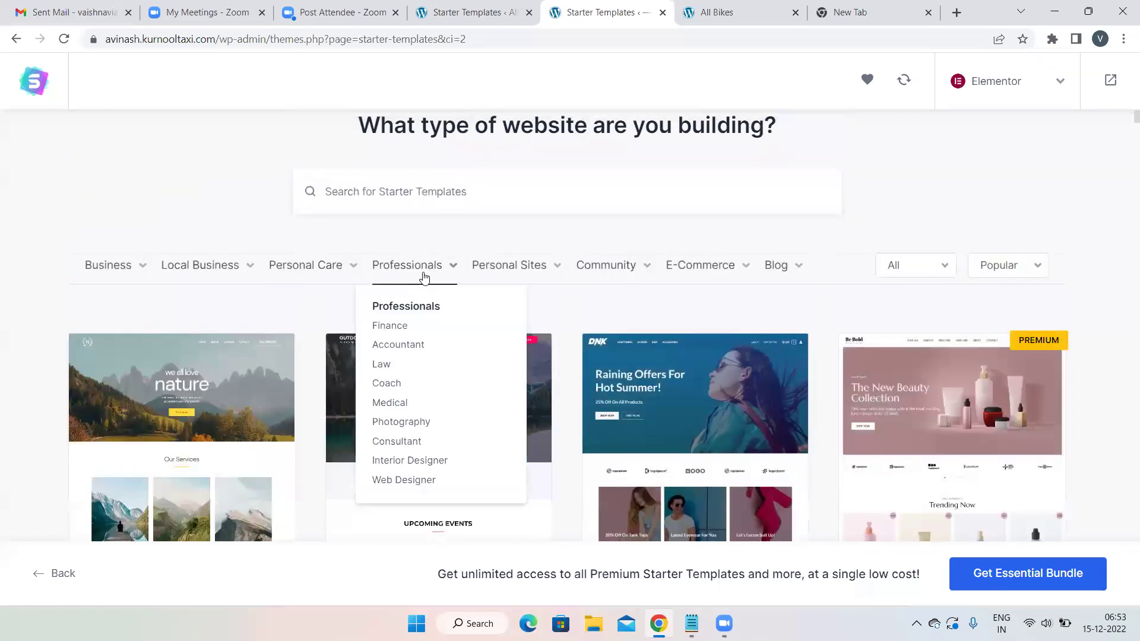
{"action": "mouse_move", "coordinate": [323, 273]}
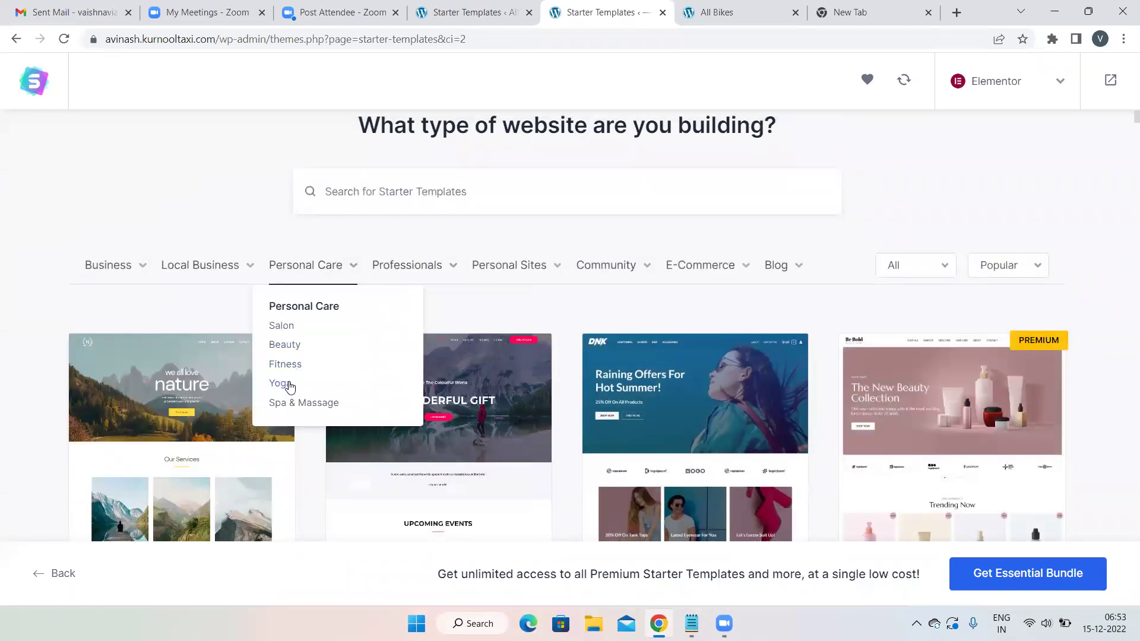
{"action": "left_click", "coordinate": [285, 347]}
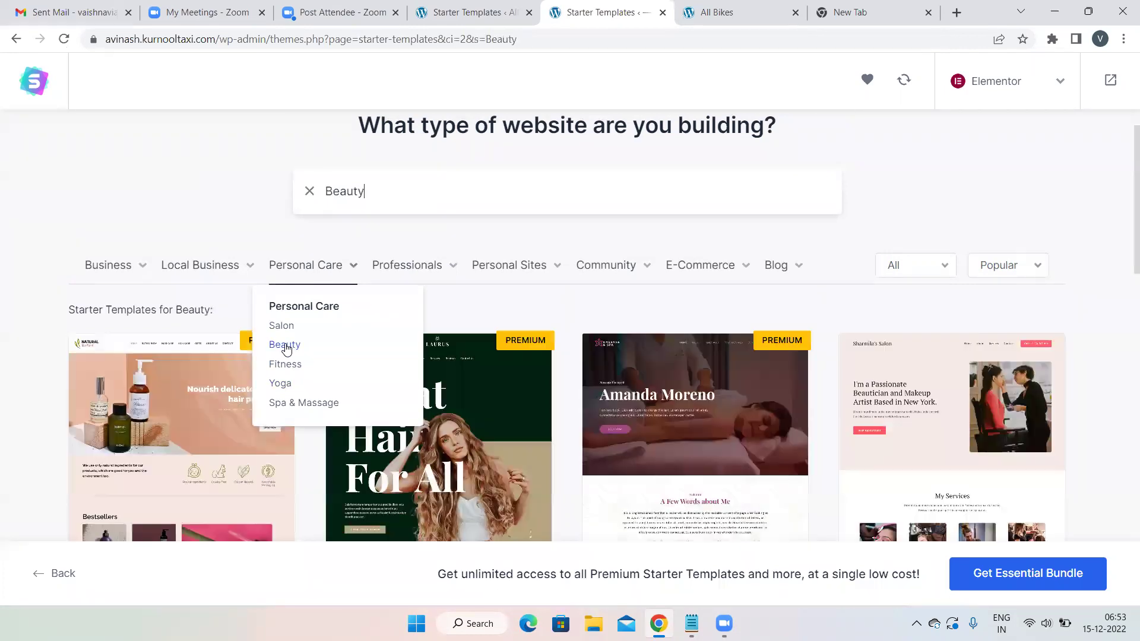
Choose the Makeup Artist template from the Beauty starter templates and continue without uploading a logo.
{"action": "scroll", "coordinate": [644, 261], "scroll_direction": "down", "scroll_amount": 10}
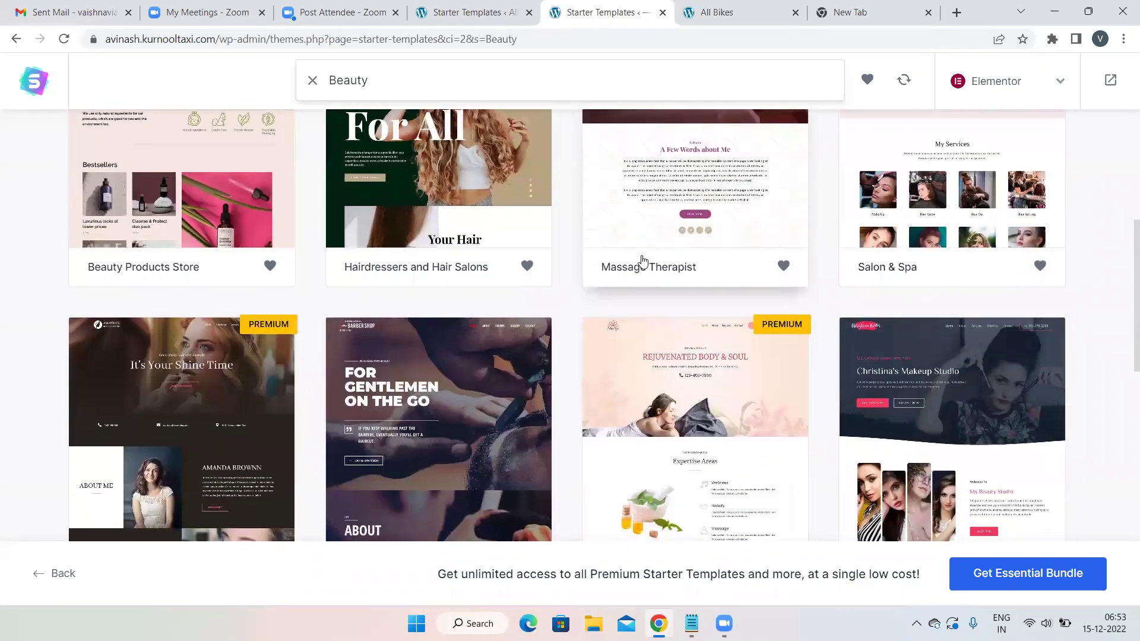
{"action": "scroll", "coordinate": [643, 261], "scroll_direction": "down", "scroll_amount": 1}
{"action": "left_click", "coordinate": [897, 220]}
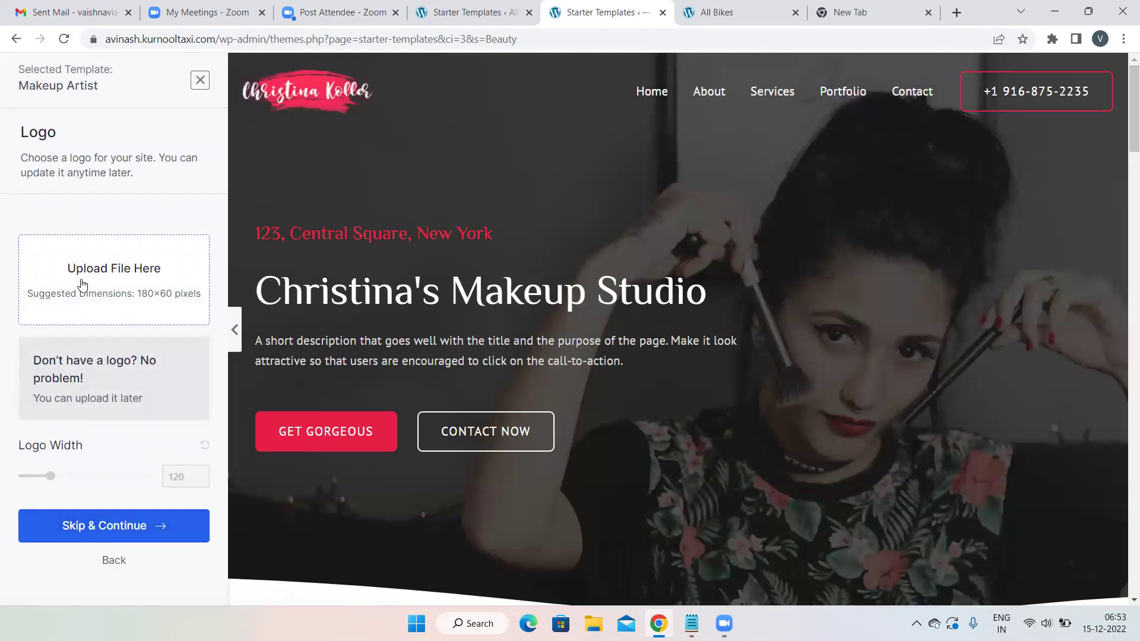
{"action": "left_click", "coordinate": [122, 530]}
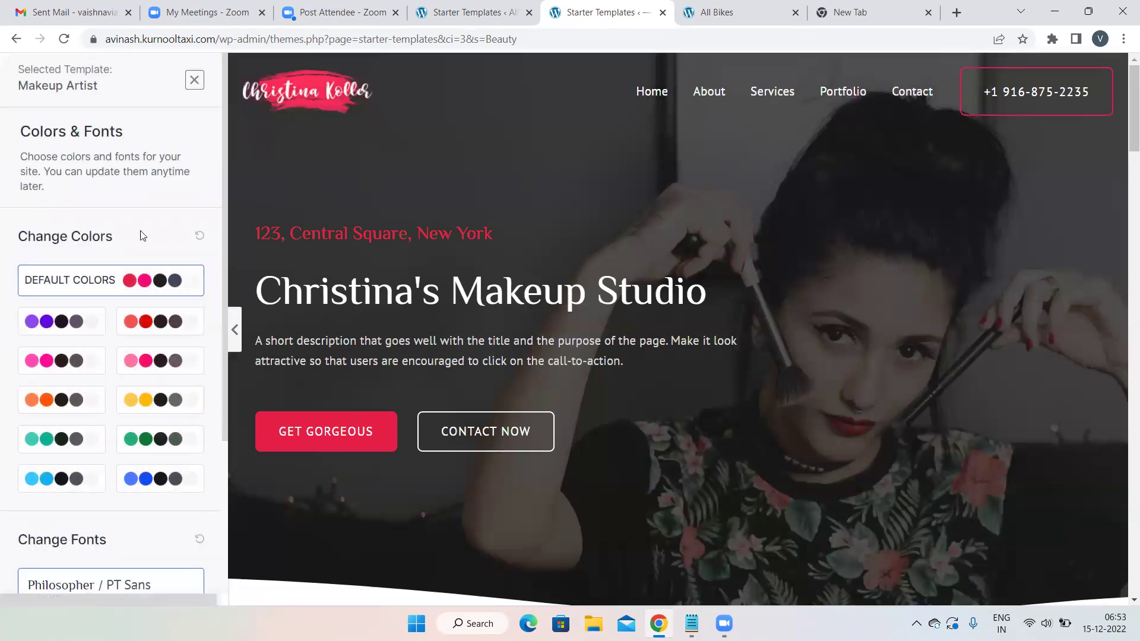
Try the pink and yellow color palettes on the template and restore the default colors.
{"action": "left_click", "coordinate": [148, 363]}
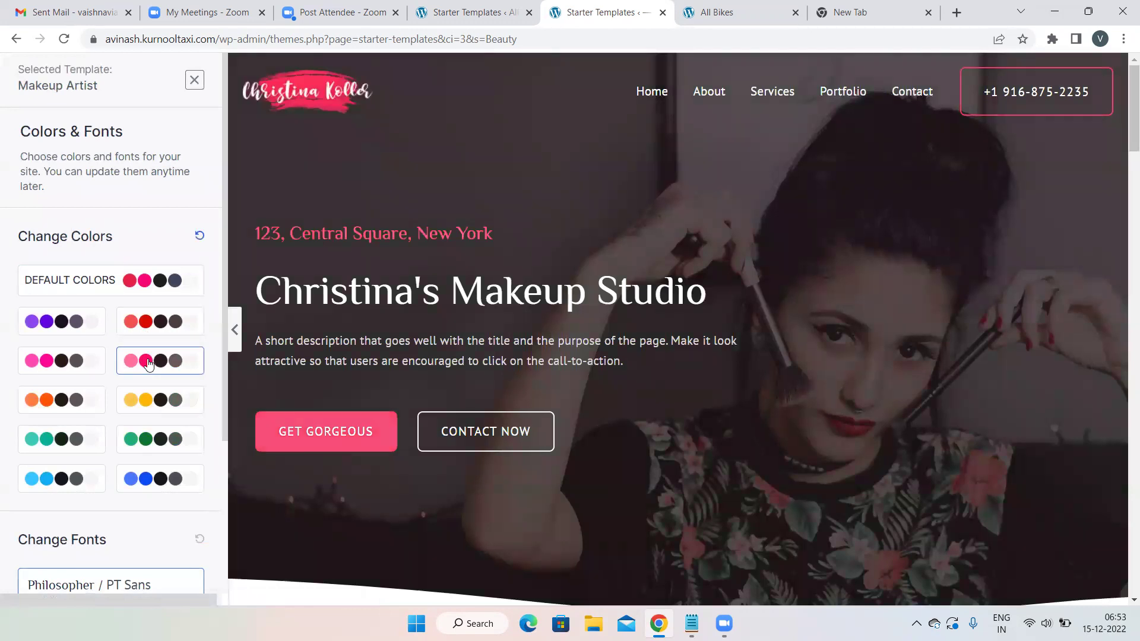
{"action": "left_click", "coordinate": [131, 400]}
{"action": "left_click", "coordinate": [84, 297]}
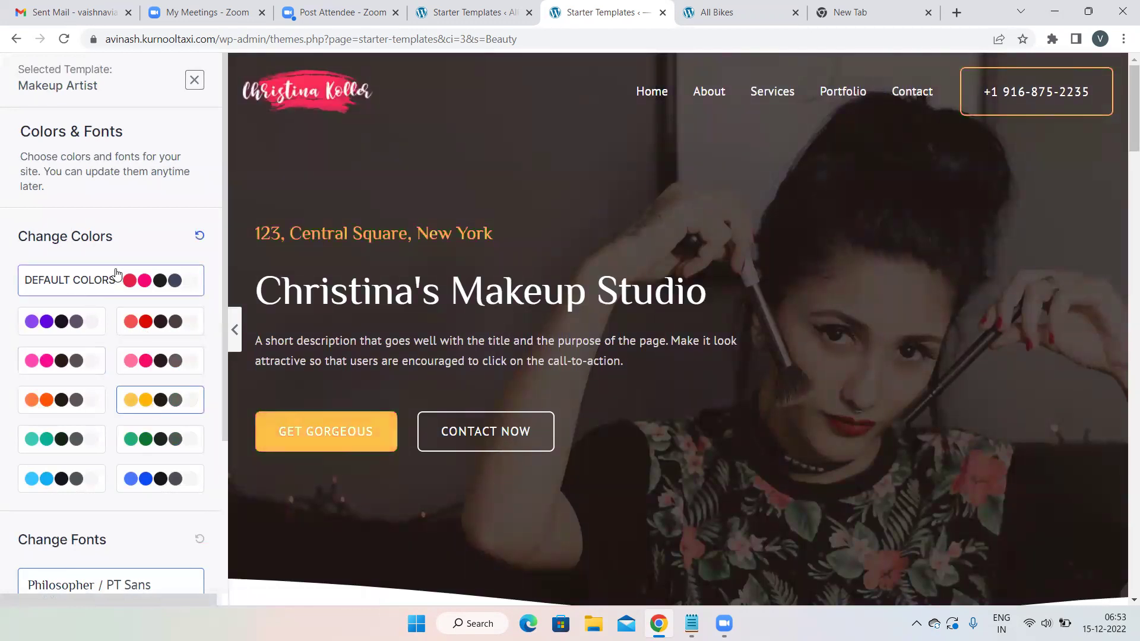
Keep the default fonts and build the website with all advanced import options enabled, leaving the personal details blank.
{"action": "scroll", "coordinate": [89, 511], "scroll_direction": "down", "scroll_amount": 4}
{"action": "left_click", "coordinate": [89, 514]}
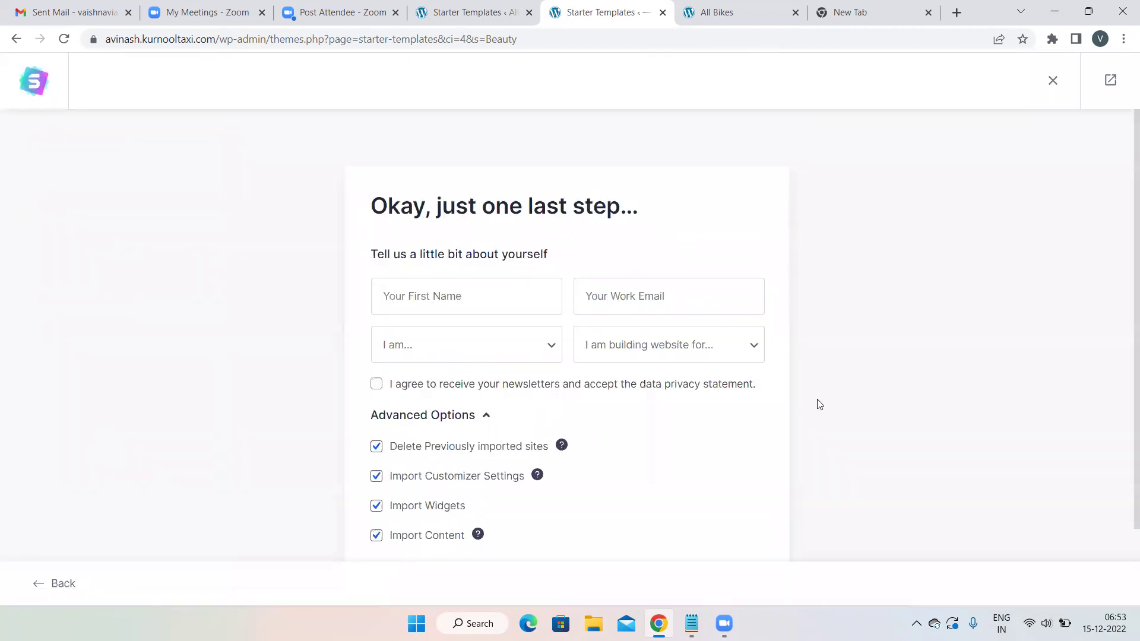
{"action": "scroll", "coordinate": [819, 403], "scroll_direction": "down", "scroll_amount": 2}
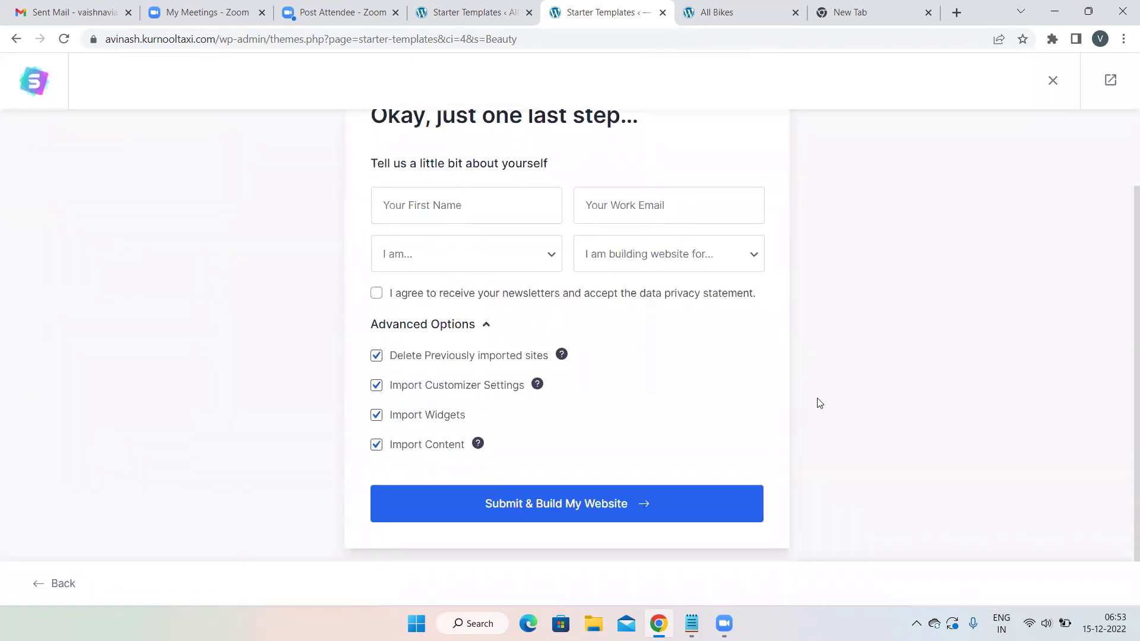
{"action": "left_click", "coordinate": [518, 505]}
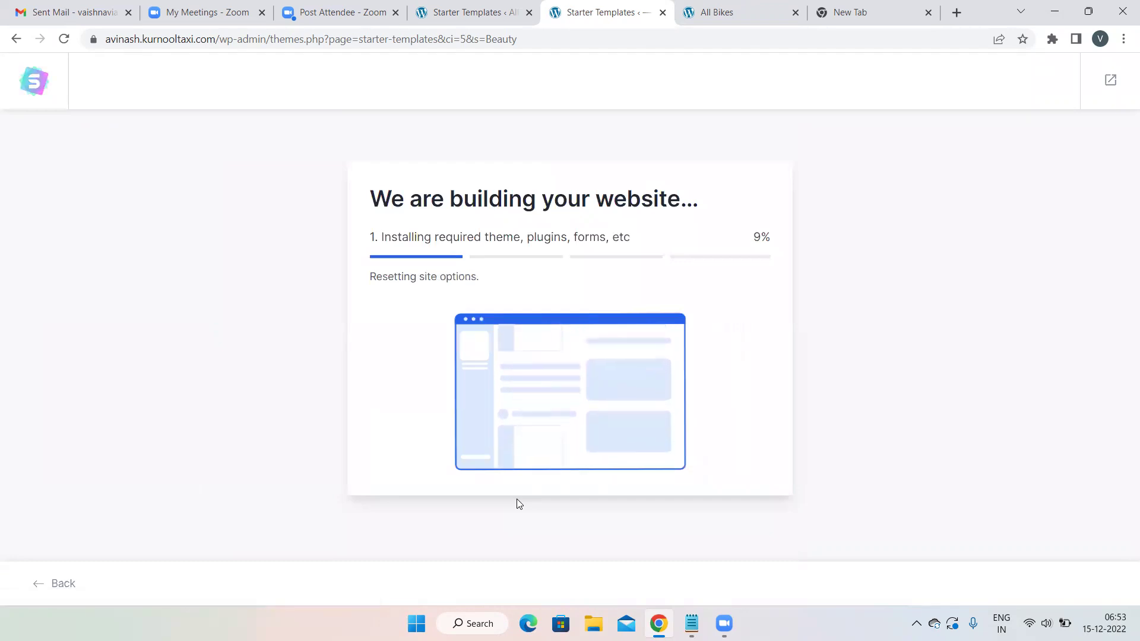
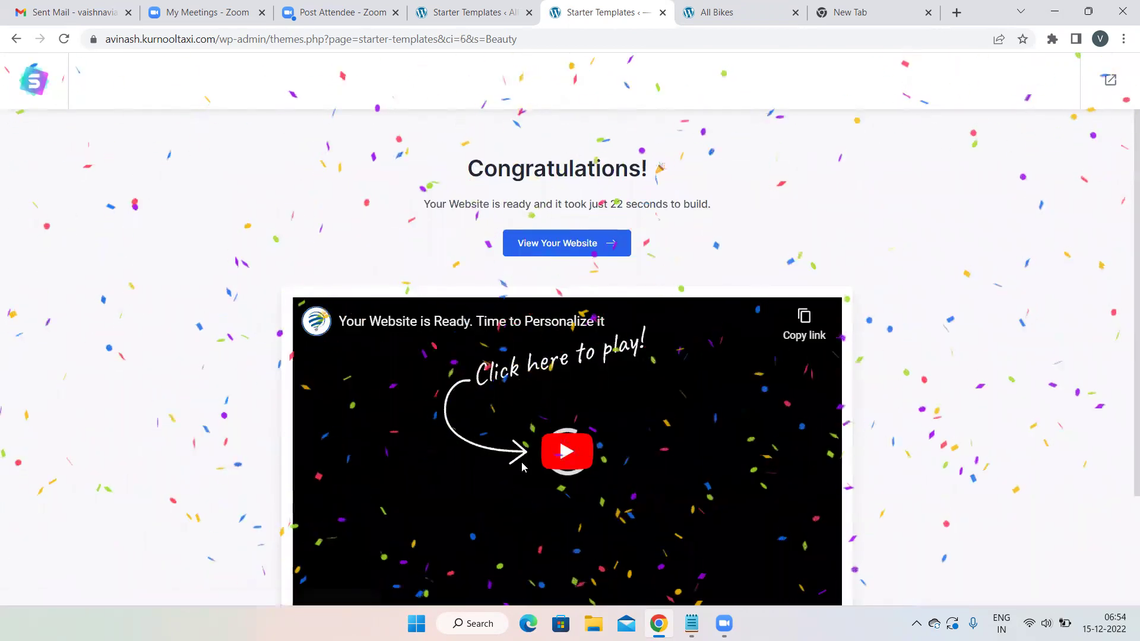
Open the newly built website and look over its home page.
{"action": "left_click", "coordinate": [561, 243]}
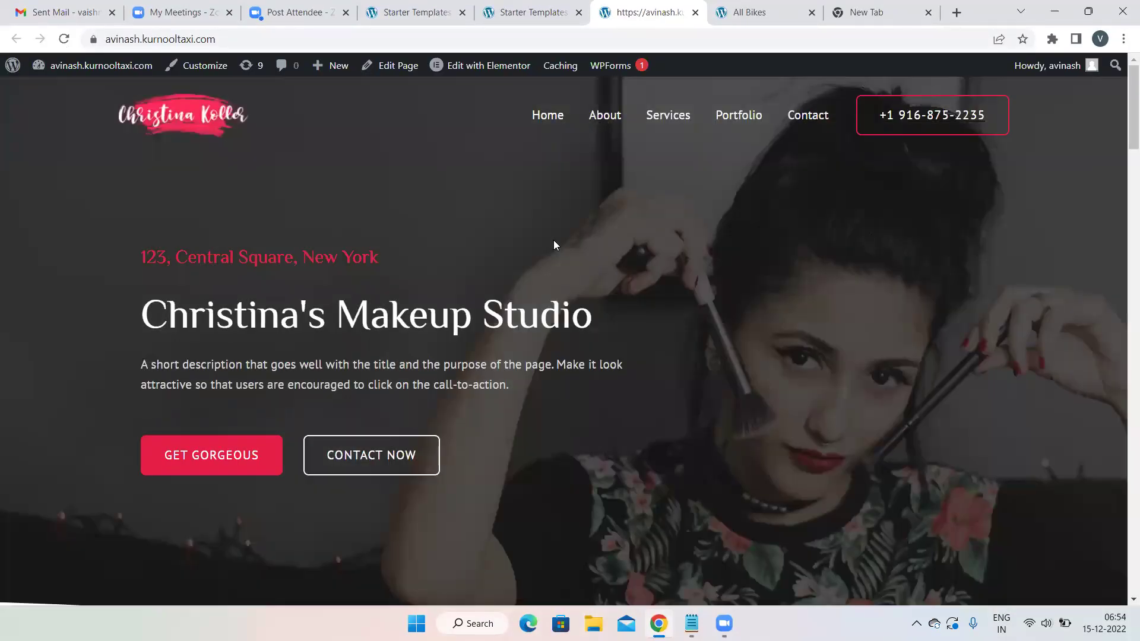
{"action": "scroll", "coordinate": [553, 244], "scroll_direction": "down", "scroll_amount": 3}
{"action": "scroll", "coordinate": [554, 244], "scroll_direction": "up", "scroll_amount": 3}
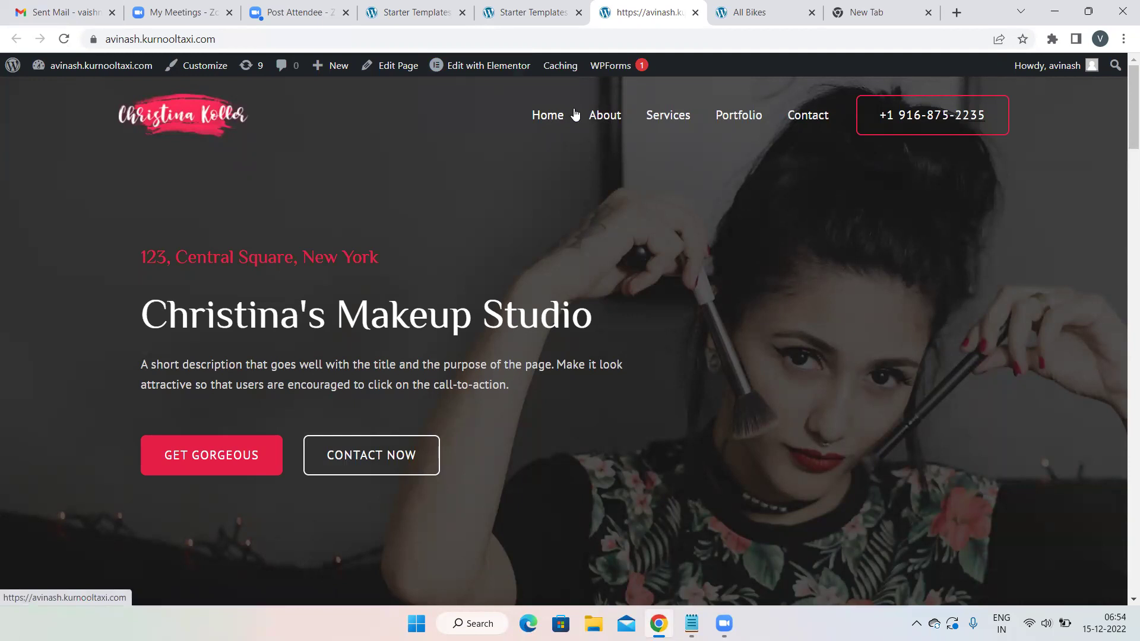
Review the website's About page down to the footer and open the Services page.
{"action": "left_click", "coordinate": [606, 116]}
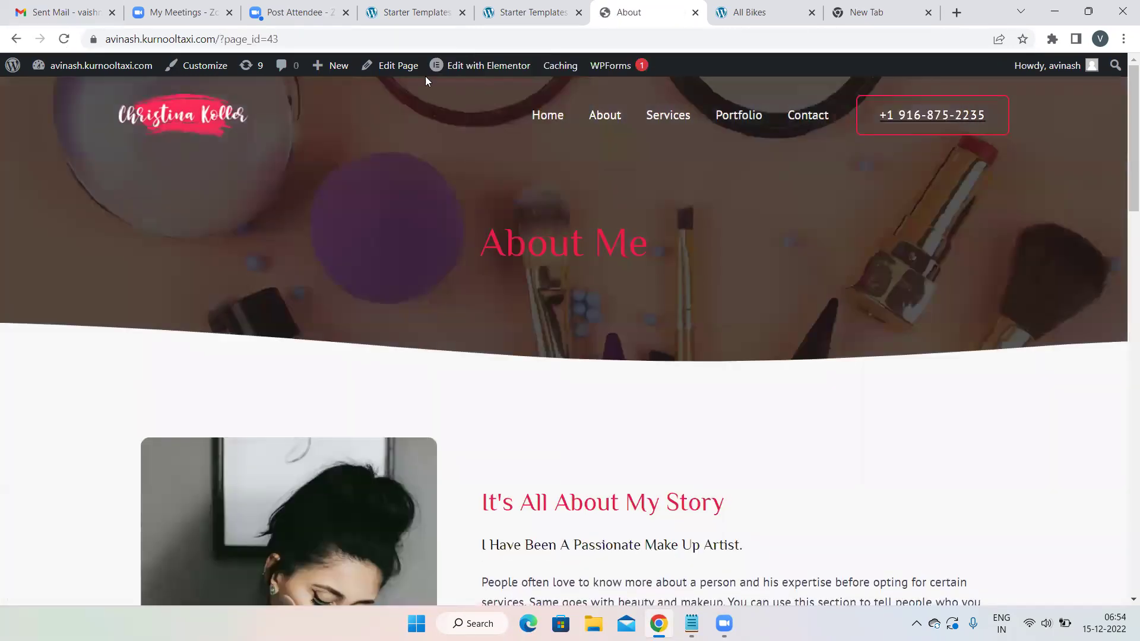
{"action": "mouse_move", "coordinate": [515, 69]}
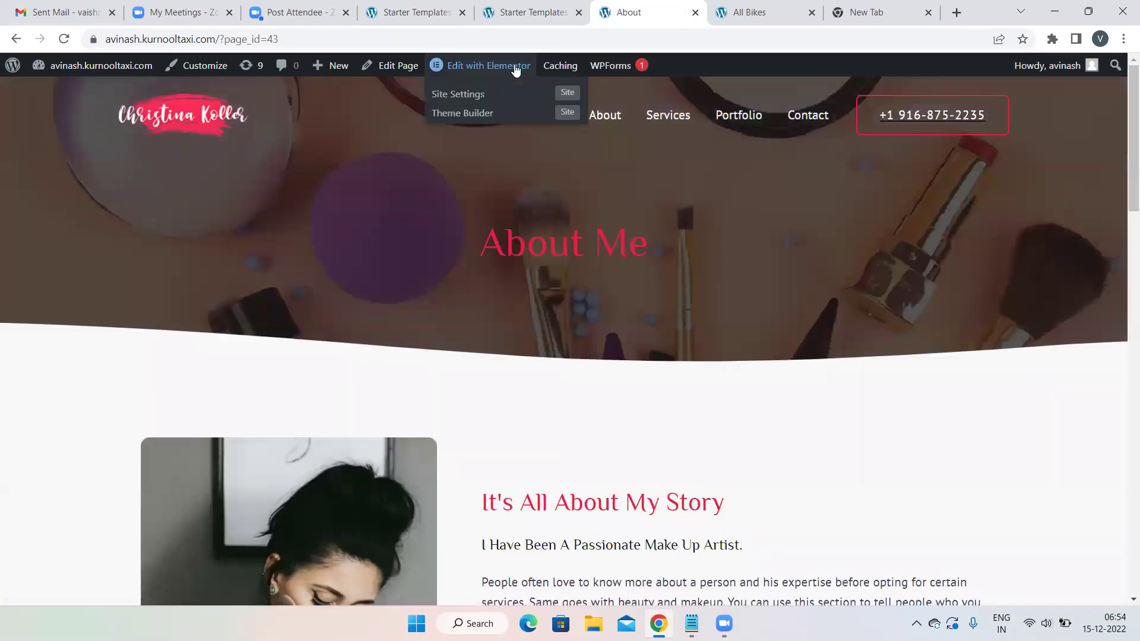
{"action": "scroll", "coordinate": [625, 196], "scroll_direction": "down", "scroll_amount": 8}
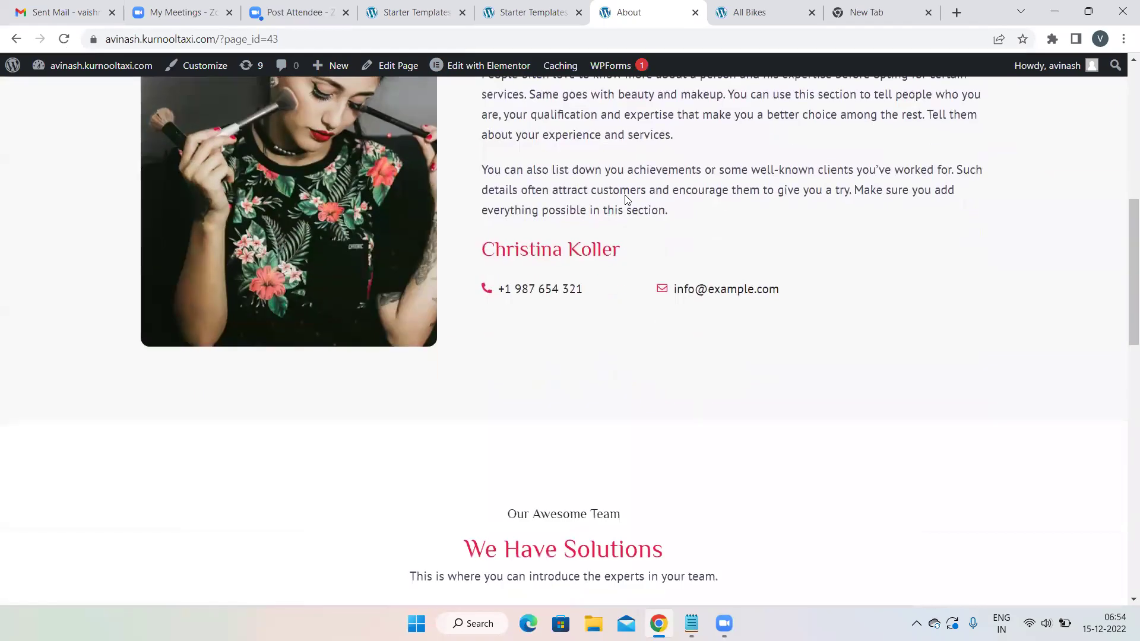
{"action": "scroll", "coordinate": [625, 199], "scroll_direction": "down", "scroll_amount": 15}
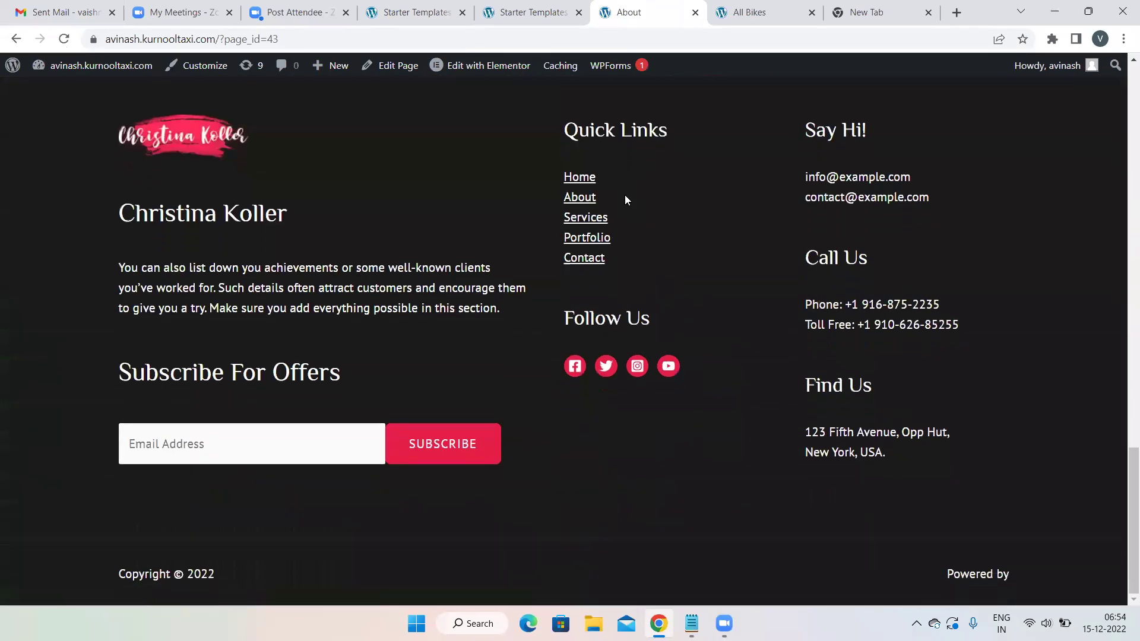
{"action": "scroll", "coordinate": [625, 199], "scroll_direction": "up", "scroll_amount": 20}
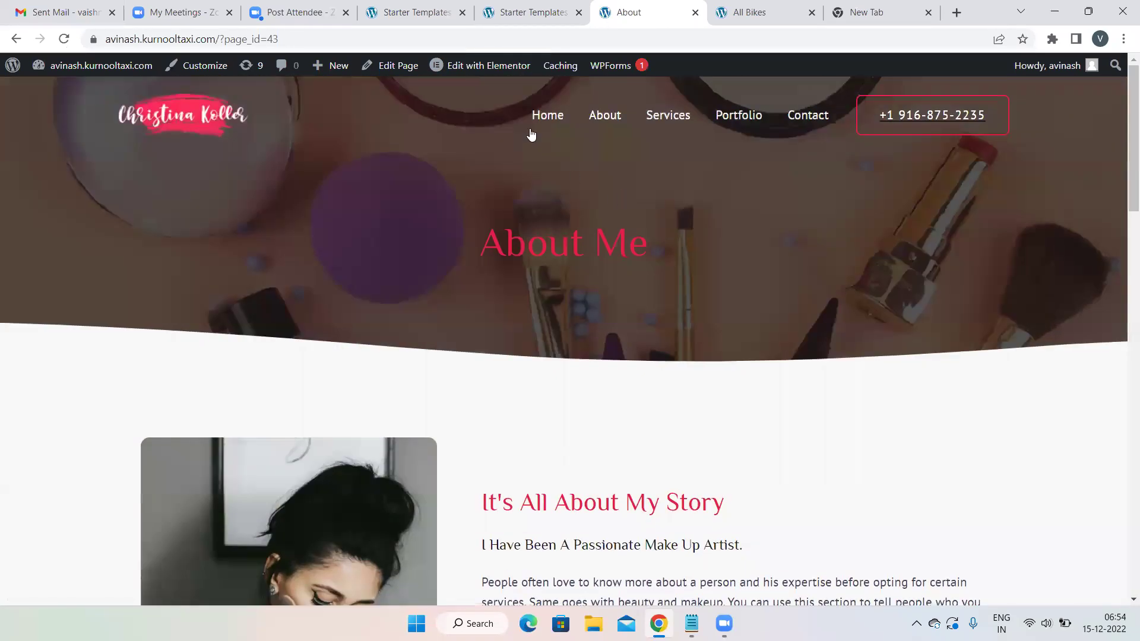
{"action": "left_click", "coordinate": [670, 117]}
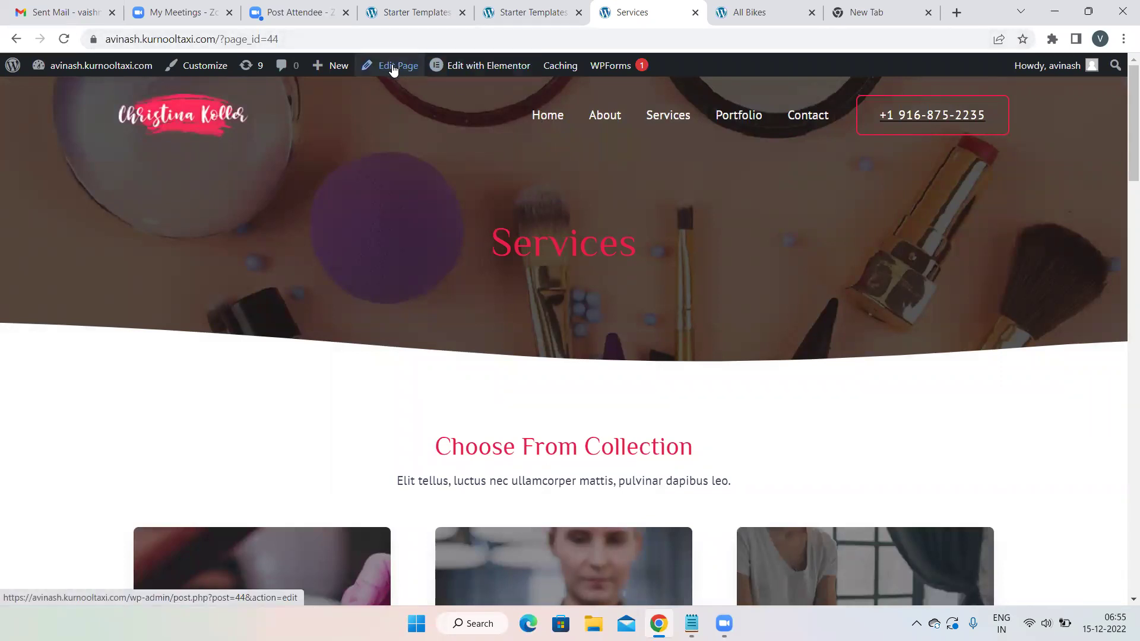
Return to the website's home page and open it for editing in Elementor.
{"action": "left_click", "coordinate": [542, 119]}
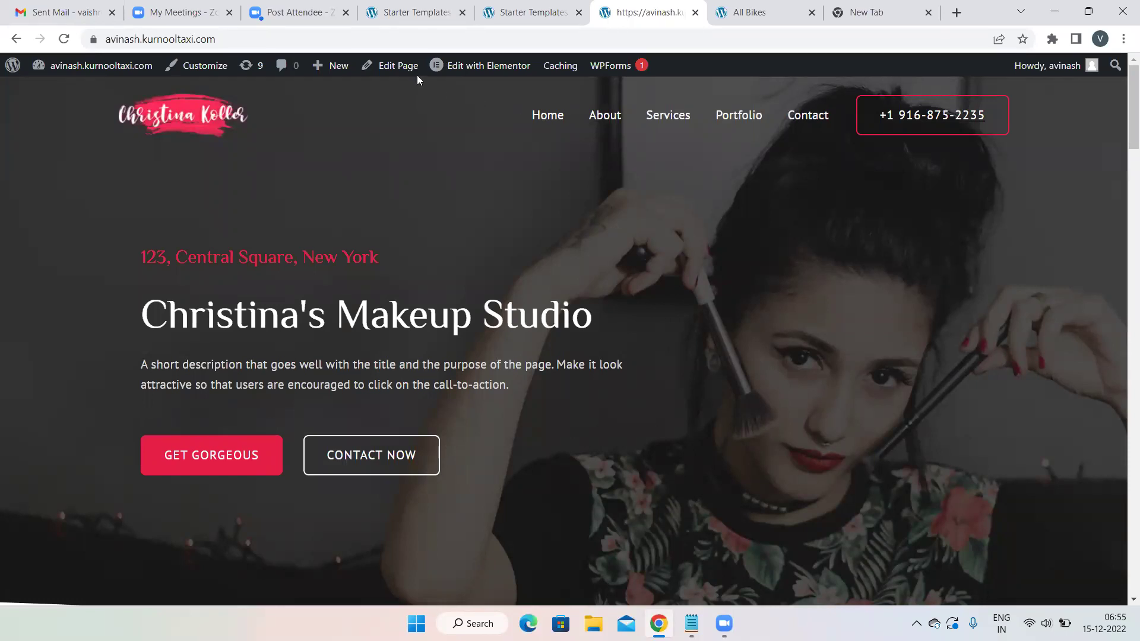
{"action": "mouse_move", "coordinate": [481, 66]}
{"action": "left_click", "coordinate": [477, 67]}
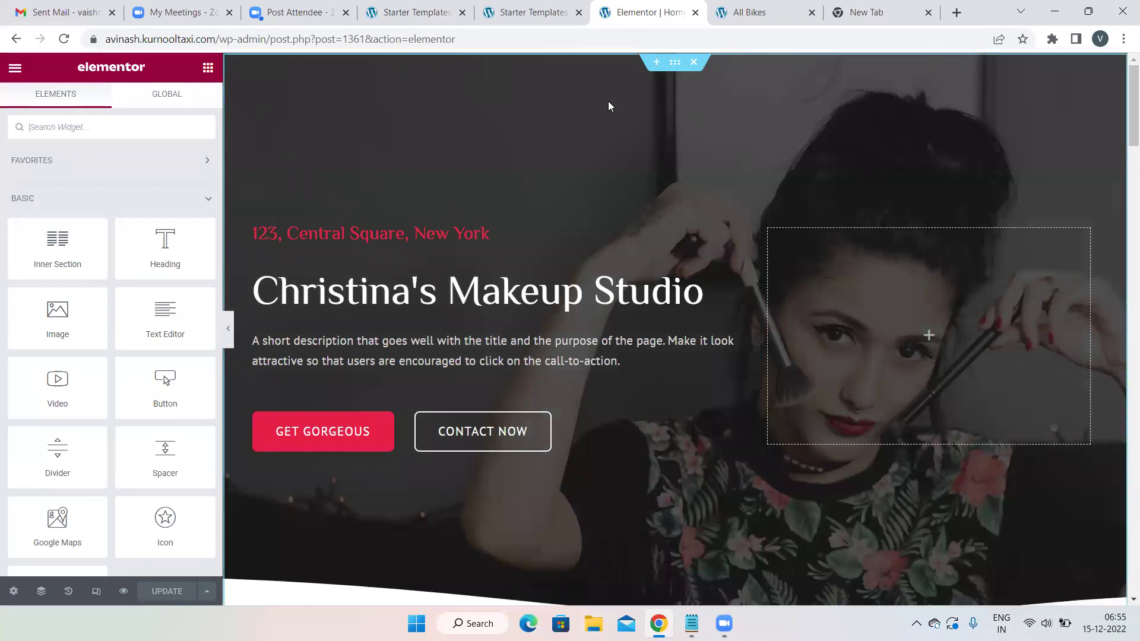
Open the hero section's style settings and examine its background, background overlay, border and shape divider options.
{"action": "left_click", "coordinate": [675, 62]}
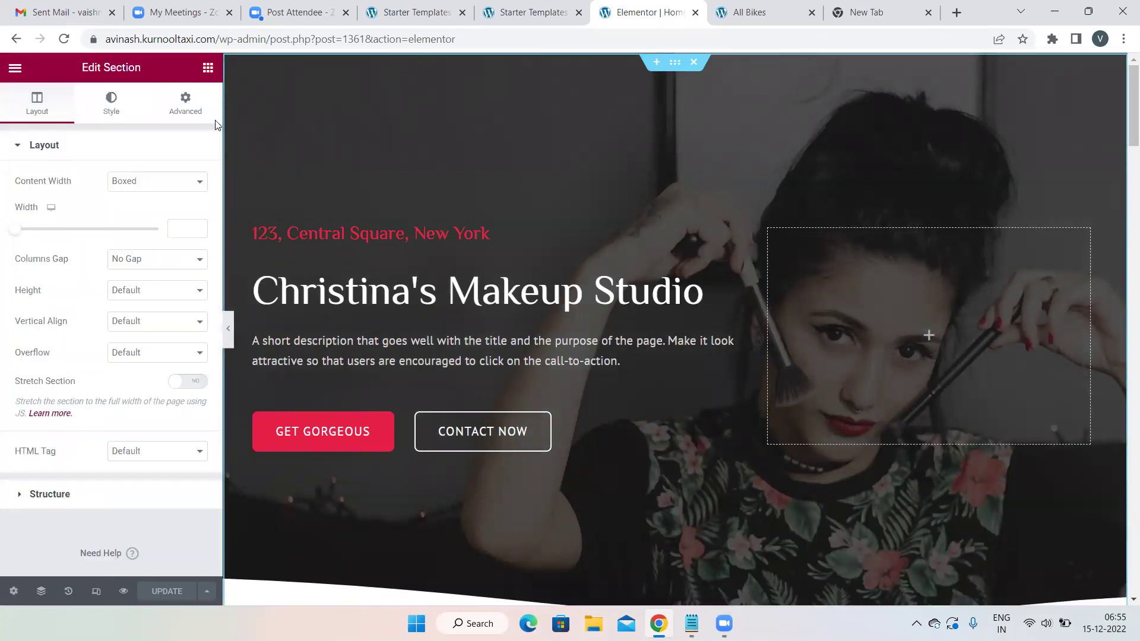
{"action": "left_click", "coordinate": [108, 103]}
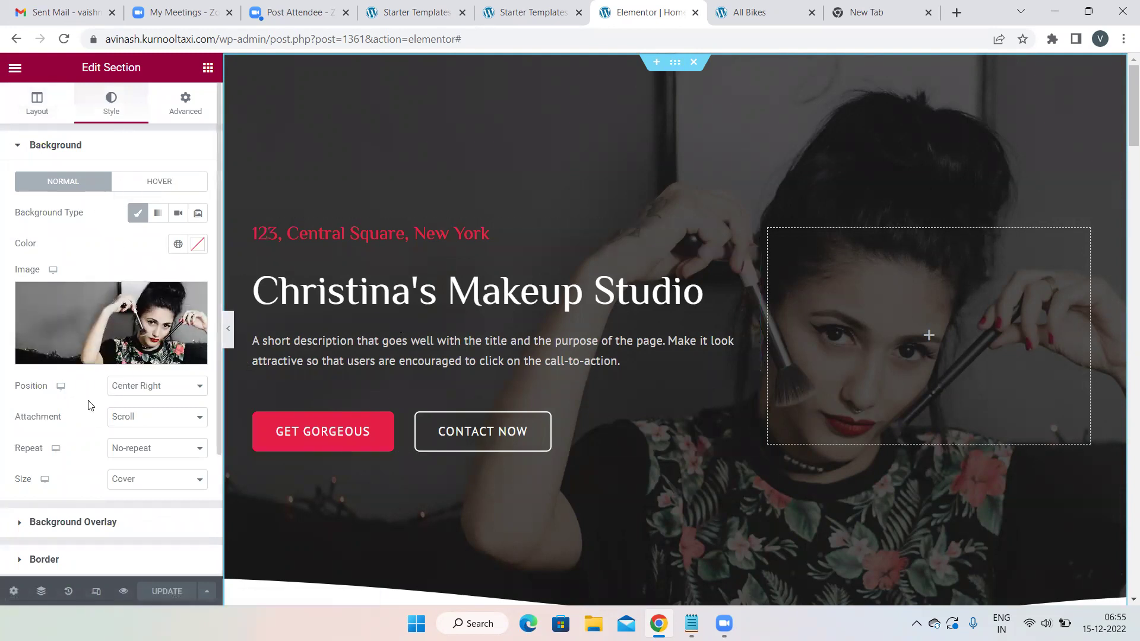
{"action": "scroll", "coordinate": [89, 403], "scroll_direction": "down", "scroll_amount": 3}
{"action": "left_click", "coordinate": [158, 362]}
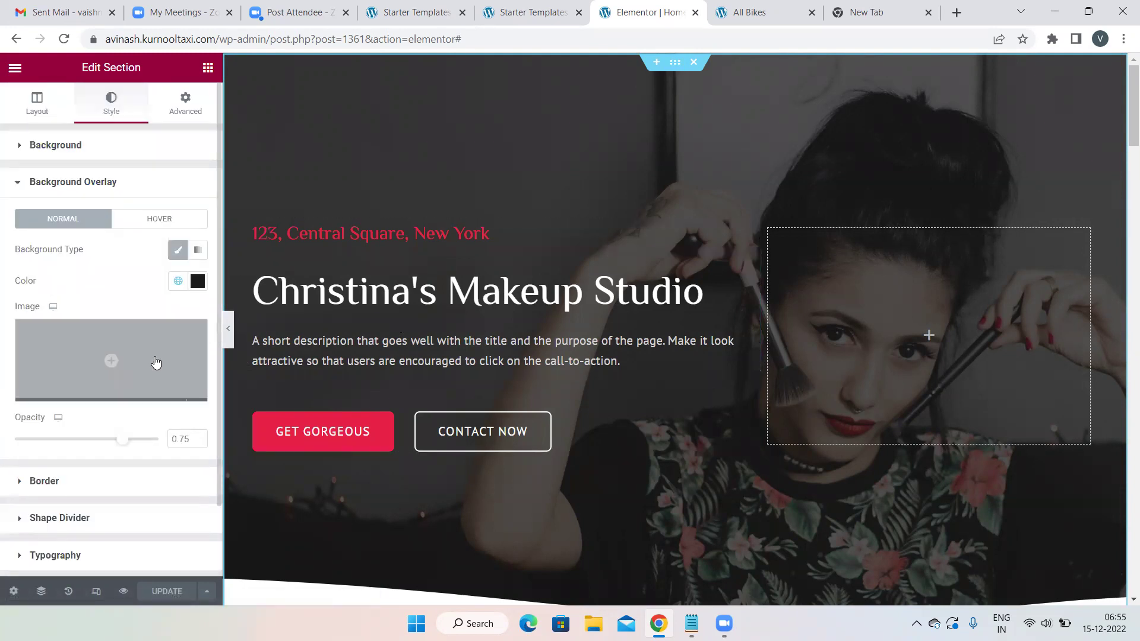
{"action": "scroll", "coordinate": [157, 422], "scroll_direction": "down", "scroll_amount": 2}
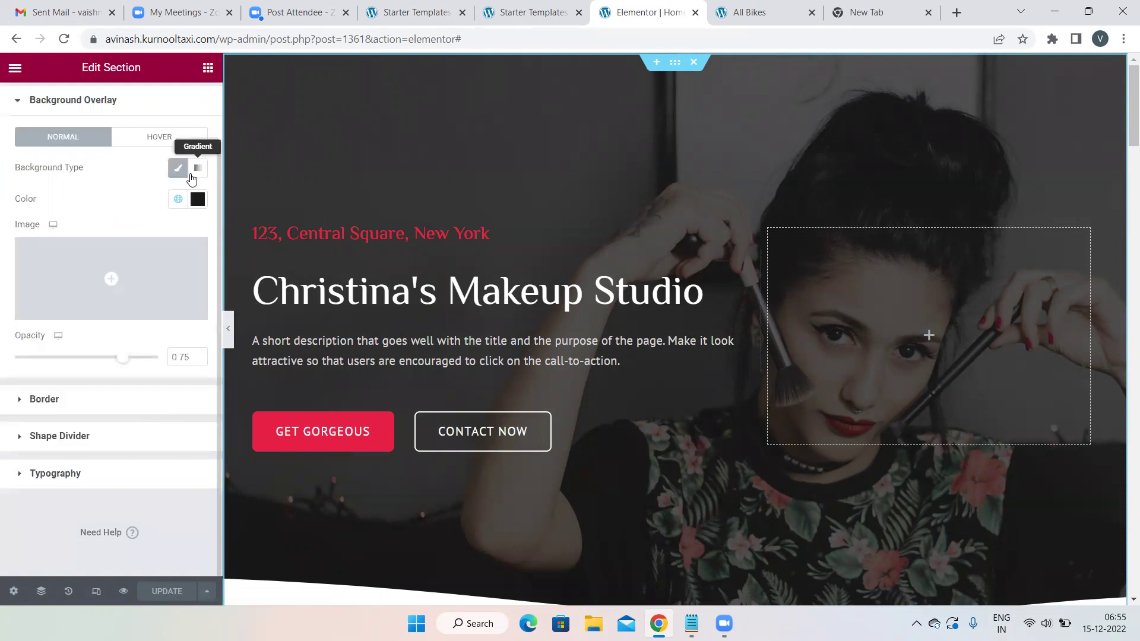
{"action": "left_click", "coordinate": [92, 405]}
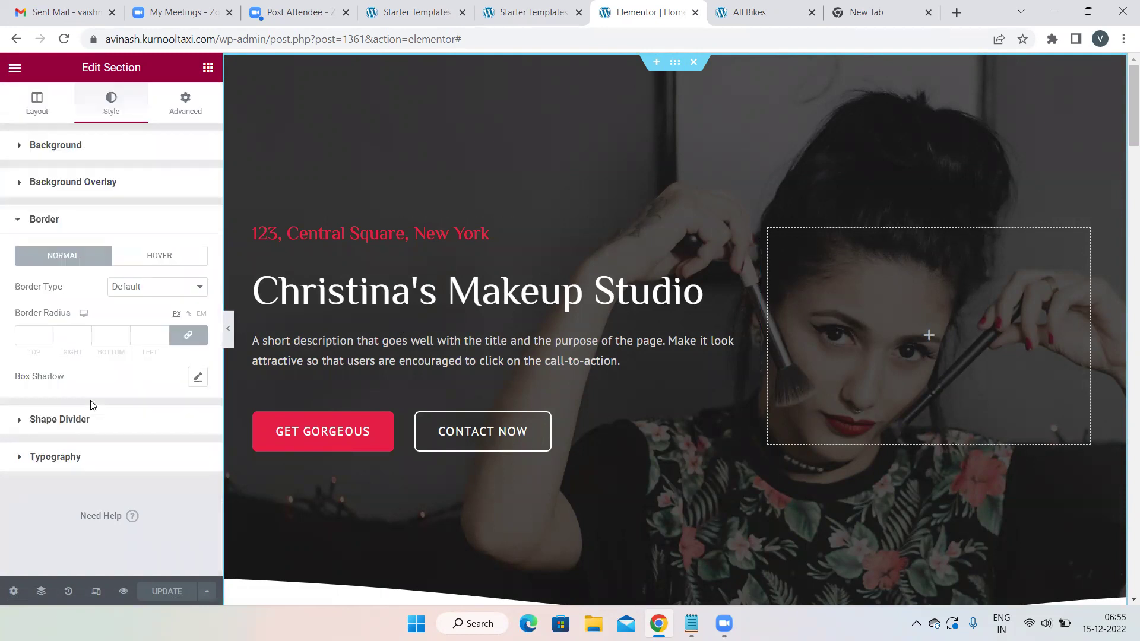
{"action": "left_click", "coordinate": [116, 416]}
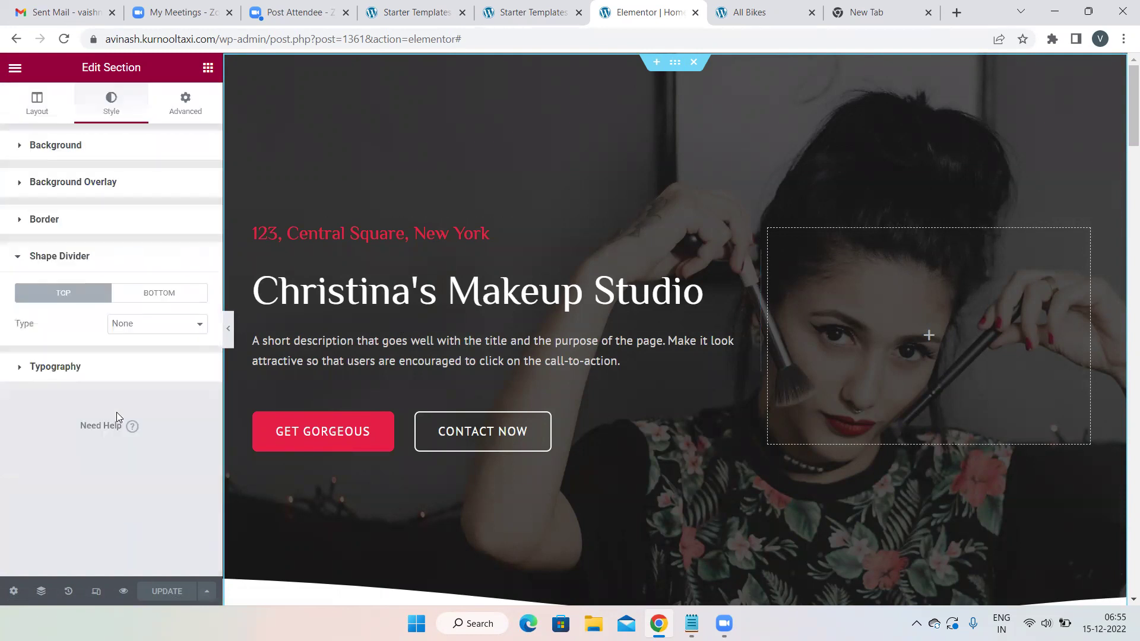
Try Zigzag, Mountains, Tilt and Waves as the hero section's top shape divider and set the type back to None.
{"action": "left_click", "coordinate": [195, 325]}
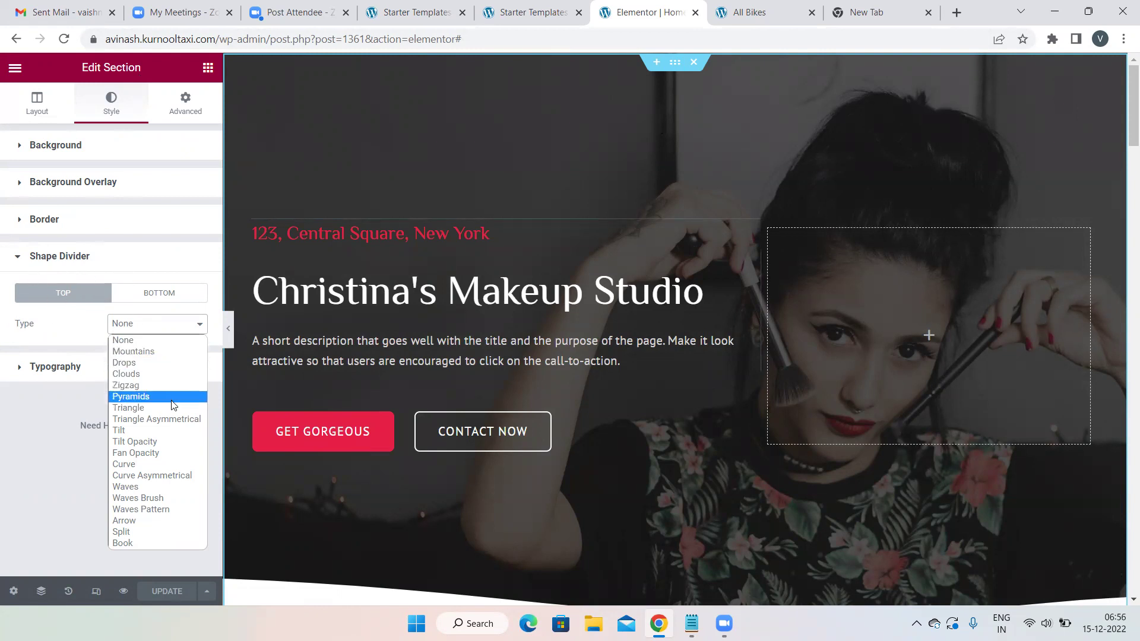
{"action": "left_click", "coordinate": [140, 386]}
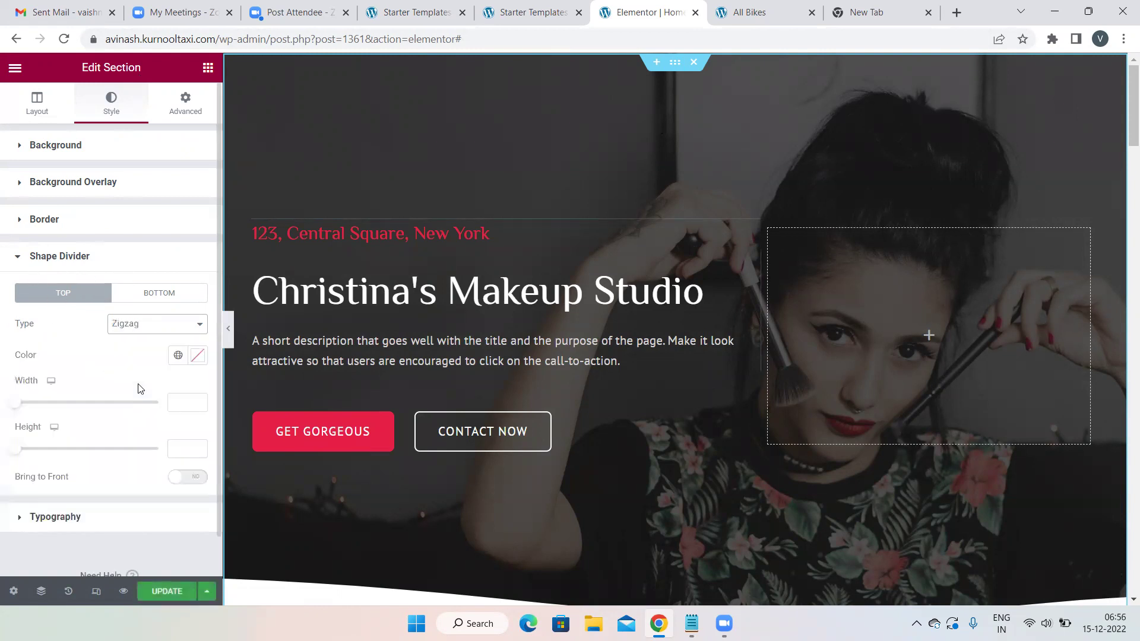
{"action": "left_click", "coordinate": [182, 323]}
{"action": "left_click", "coordinate": [149, 352]}
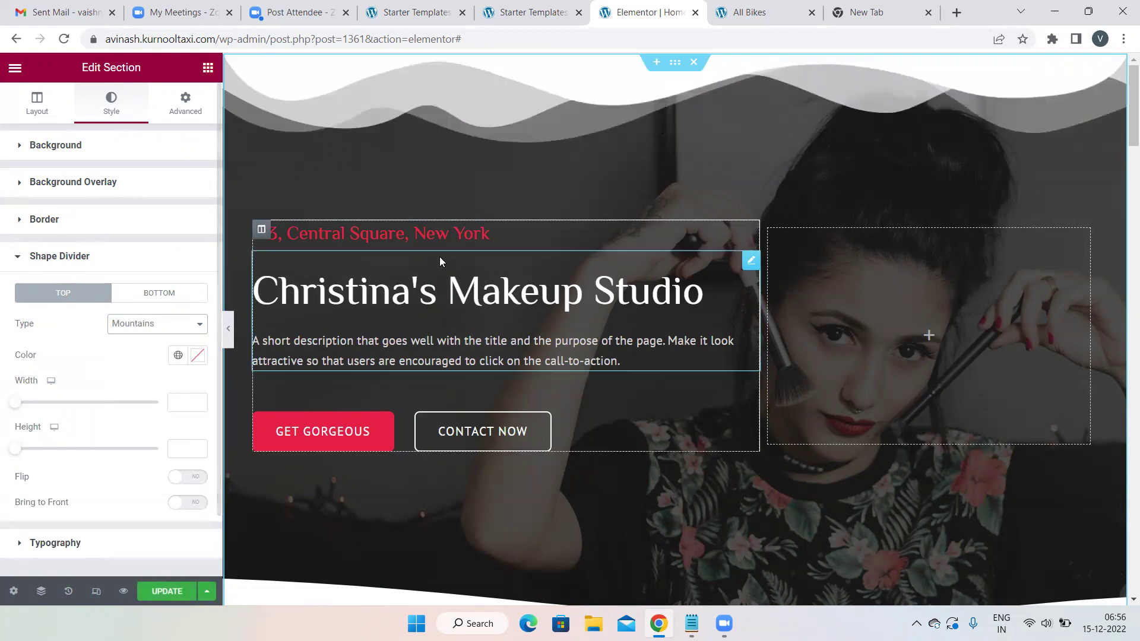
{"action": "left_click", "coordinate": [173, 330]}
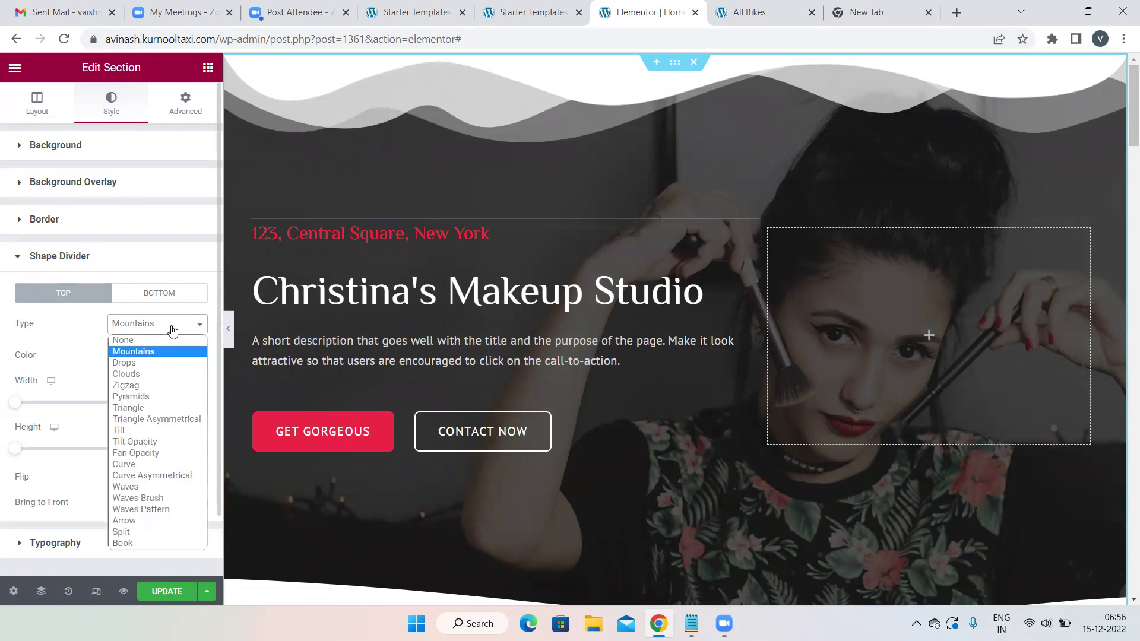
{"action": "left_click", "coordinate": [132, 432]}
{"action": "left_click", "coordinate": [174, 330]}
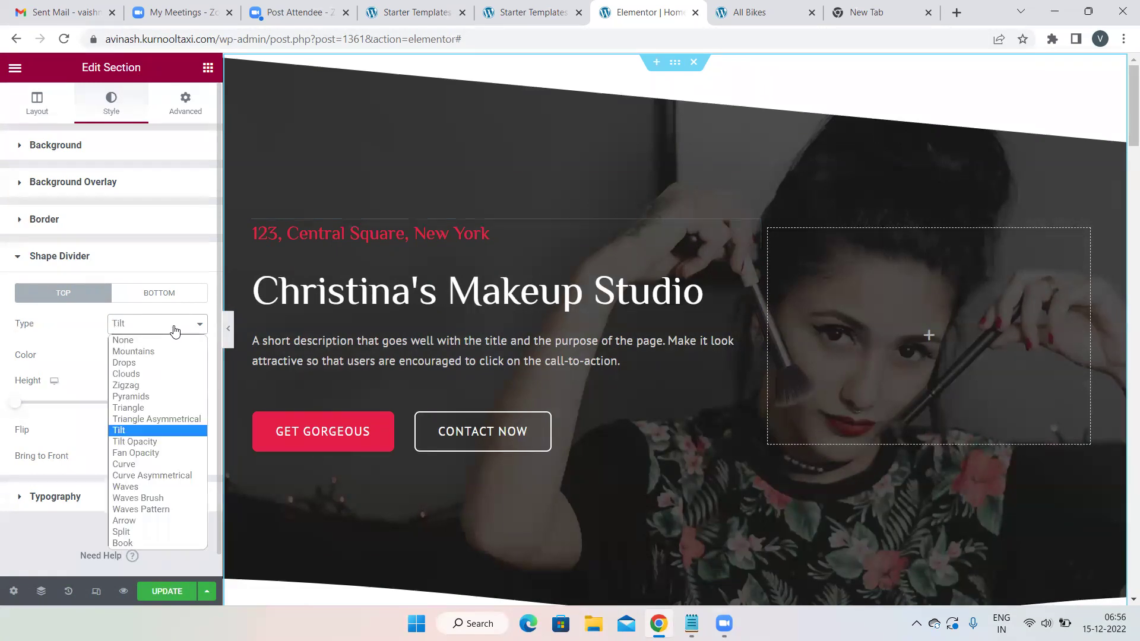
{"action": "left_click", "coordinate": [132, 488]}
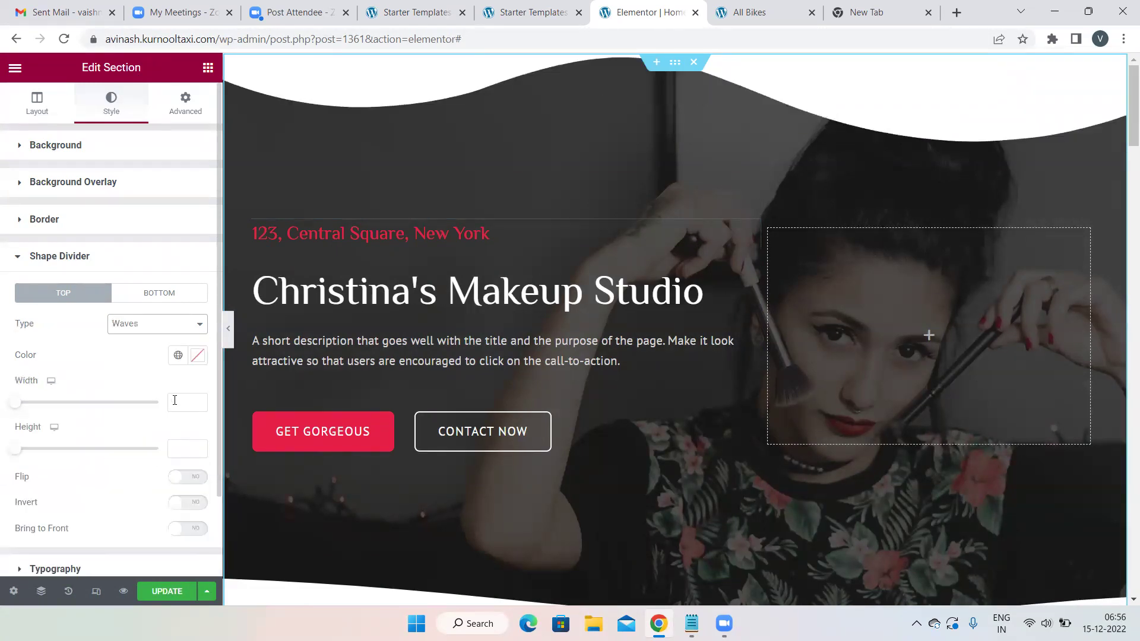
{"action": "left_click", "coordinate": [184, 326]}
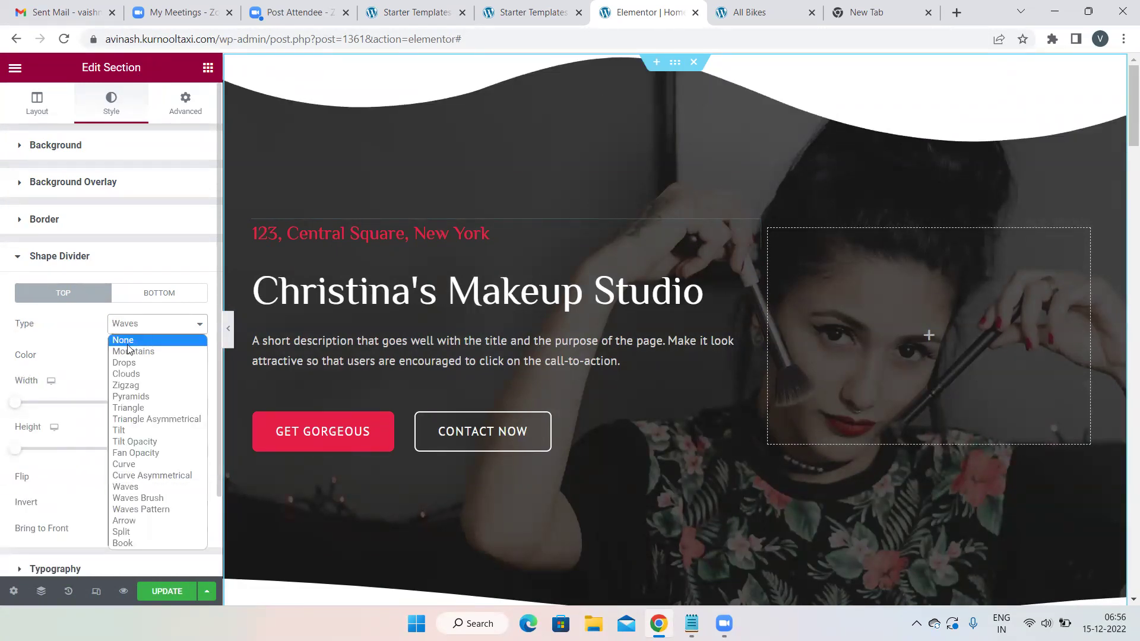
{"action": "left_click", "coordinate": [127, 343]}
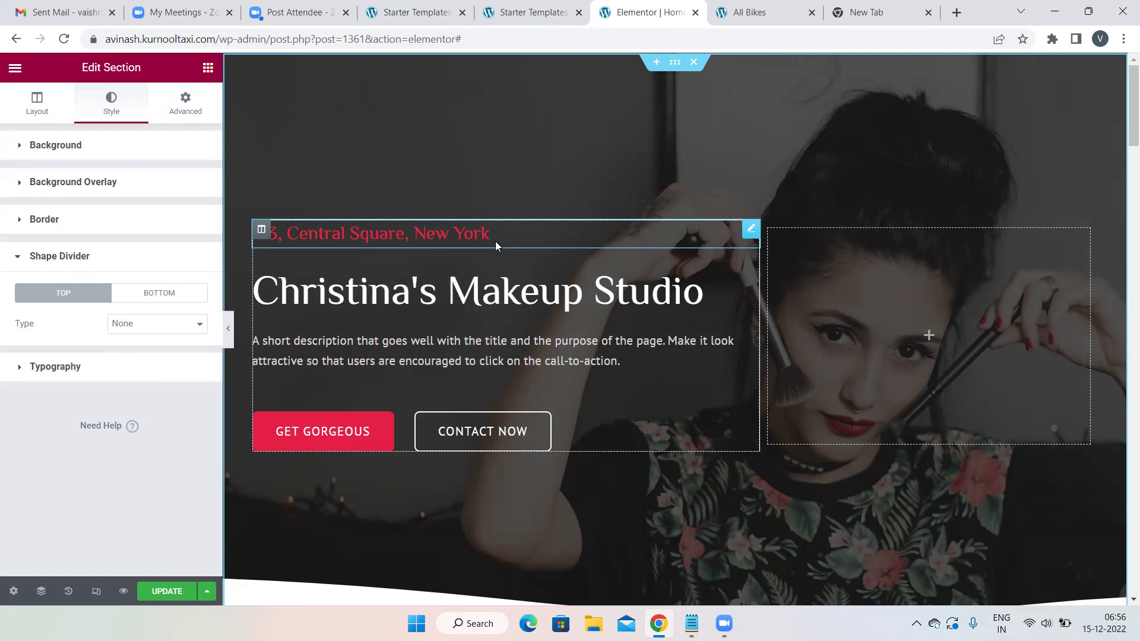
{"action": "scroll", "coordinate": [495, 241], "scroll_direction": "down", "scroll_amount": 7}
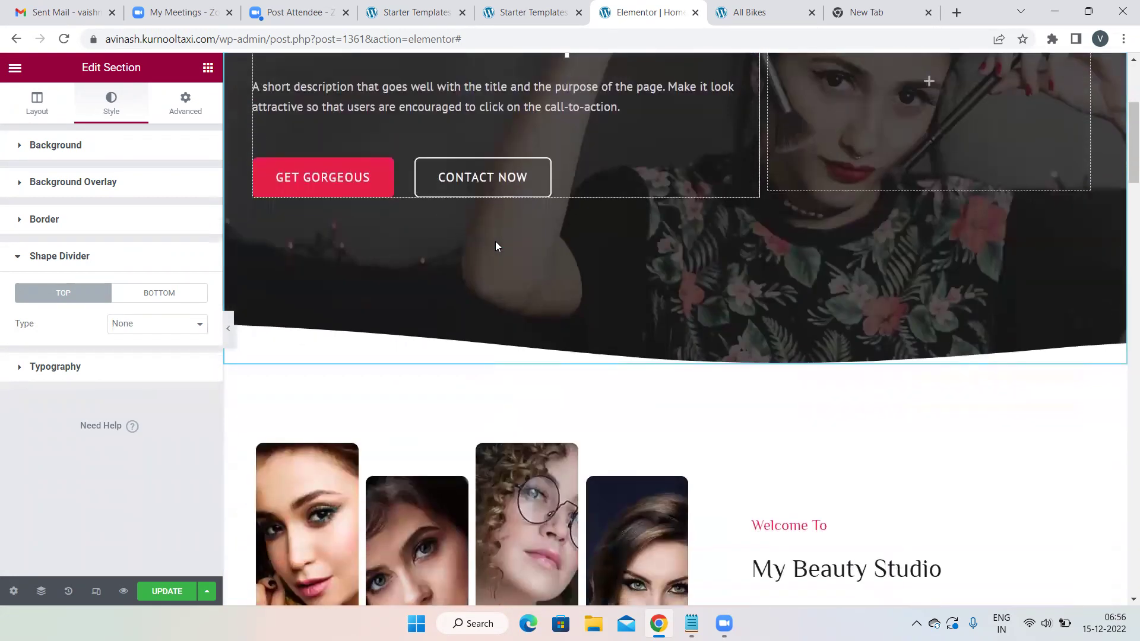
{"action": "scroll", "coordinate": [496, 242], "scroll_direction": "up", "scroll_amount": 3}
{"action": "scroll", "coordinate": [495, 241], "scroll_direction": "up", "scroll_amount": 2}
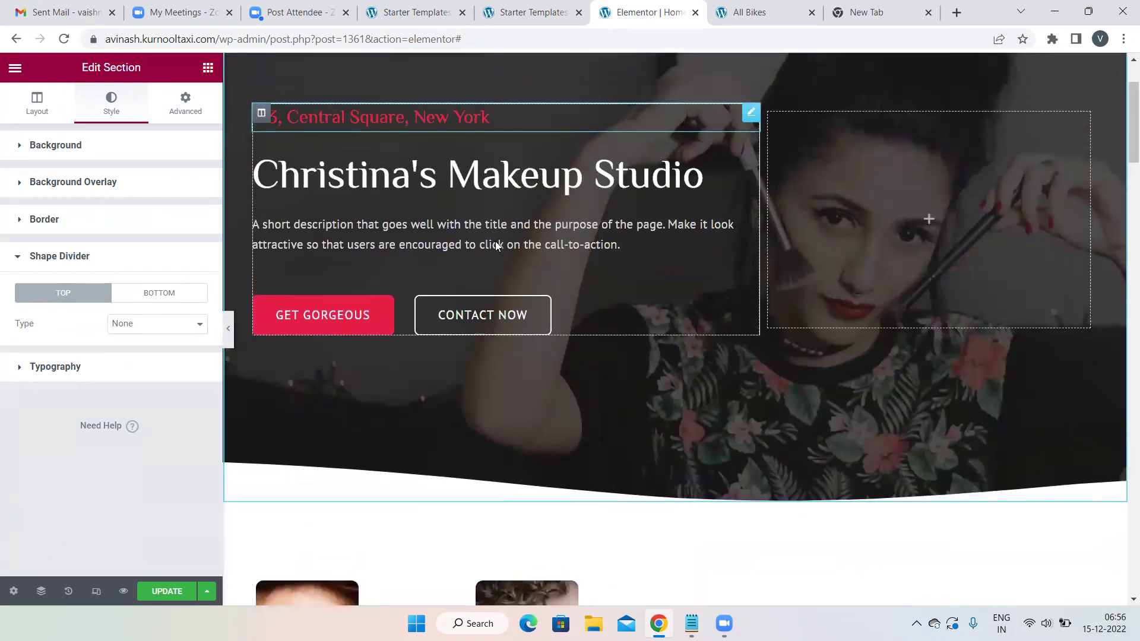
Examine the content and style settings of the hero section's address heading and open the studio title's image box settings.
{"action": "scroll", "coordinate": [514, 150], "scroll_direction": "up", "scroll_amount": 2}
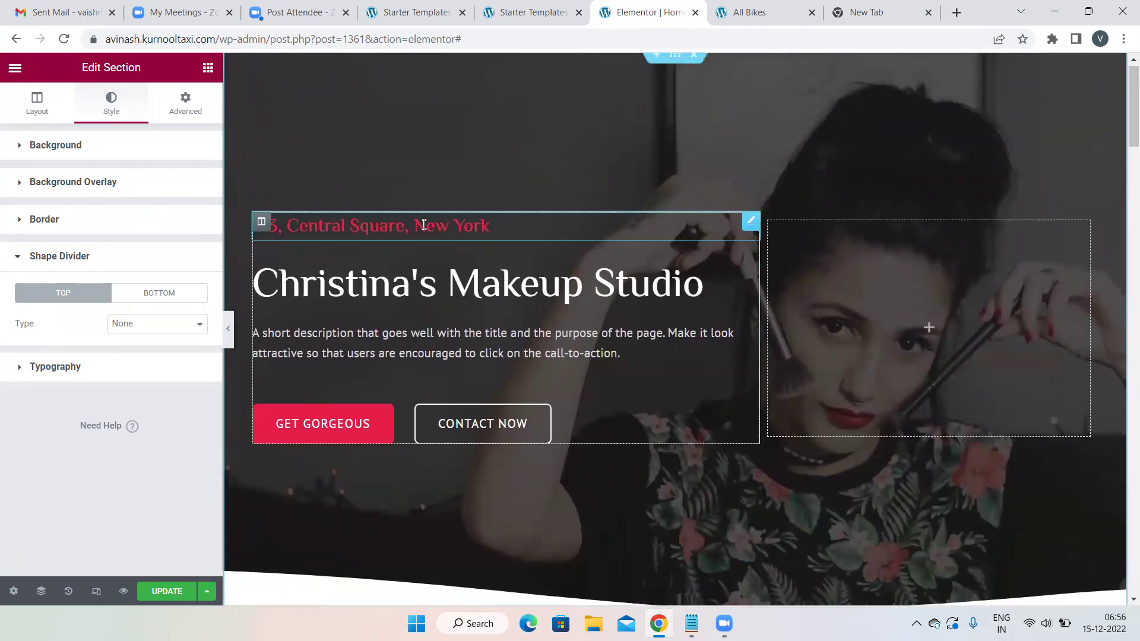
{"action": "left_click", "coordinate": [503, 216]}
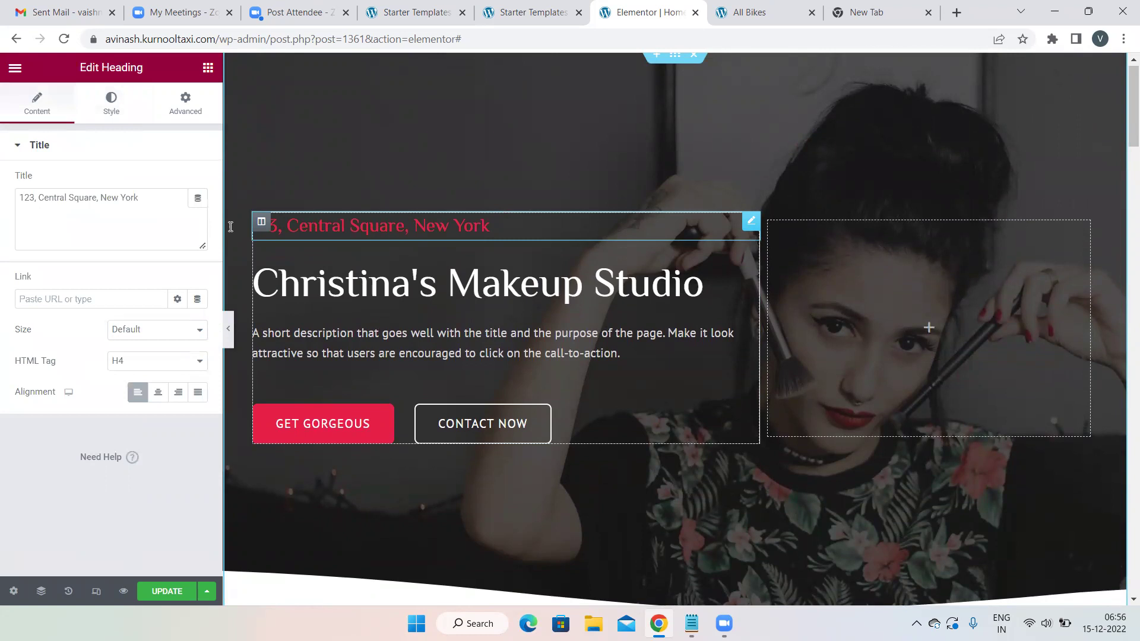
{"action": "left_click", "coordinate": [162, 197]}
{"action": "key", "text": "ctrl+a"}
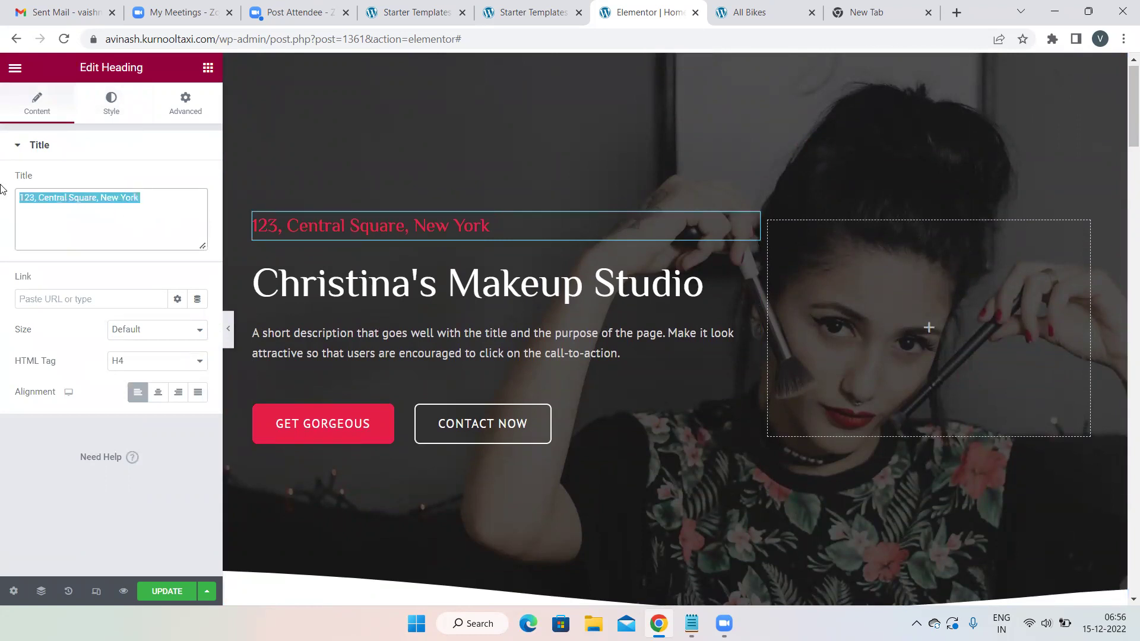
{"action": "left_click", "coordinate": [111, 98]}
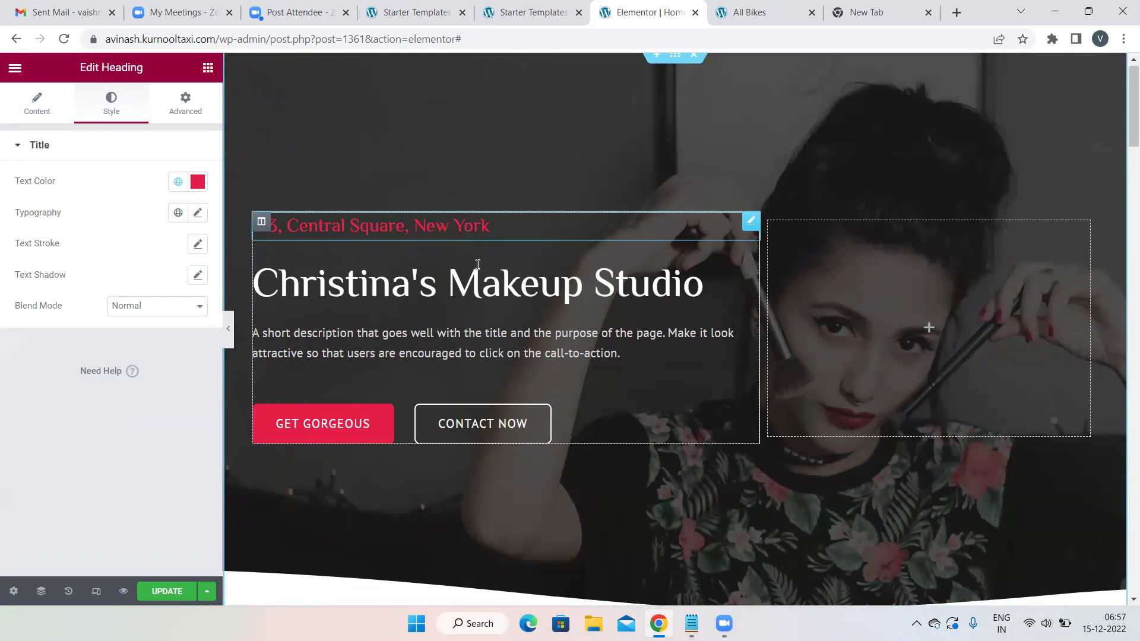
{"action": "scroll", "coordinate": [508, 259], "scroll_direction": "down", "scroll_amount": 11}
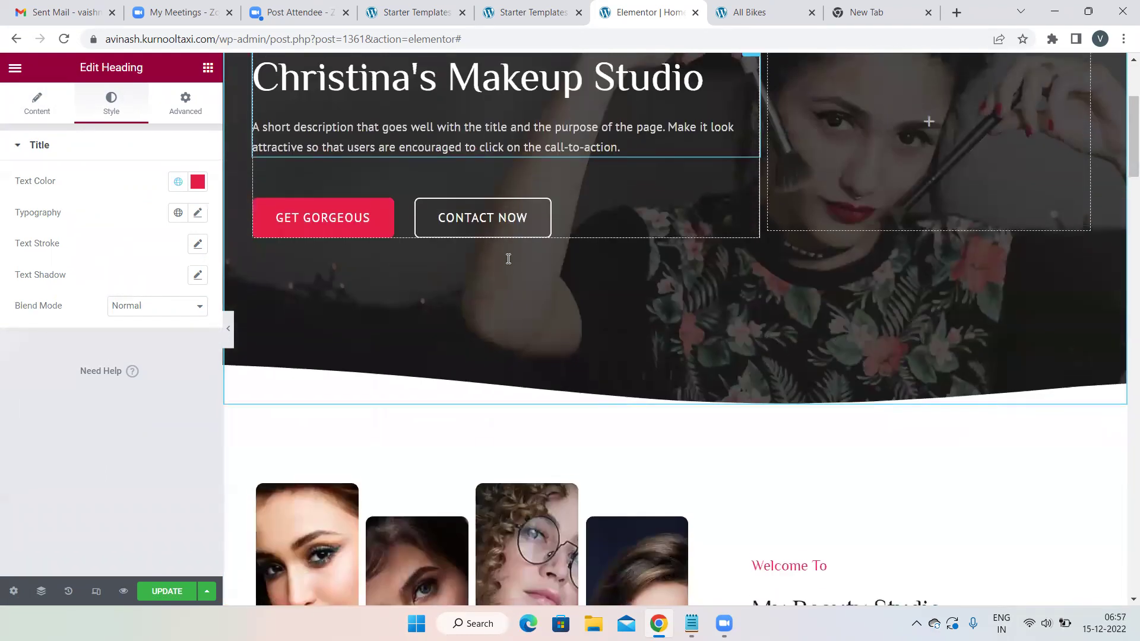
{"action": "scroll", "coordinate": [507, 259], "scroll_direction": "up", "scroll_amount": 4}
{"action": "scroll", "coordinate": [507, 259], "scroll_direction": "up", "scroll_amount": 7}
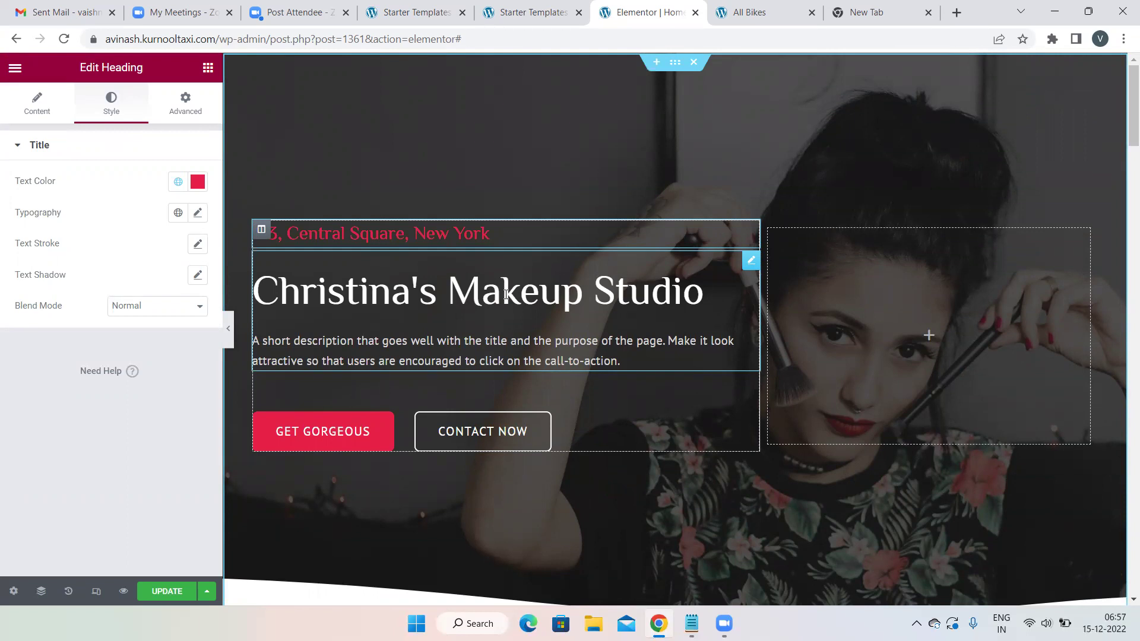
{"action": "left_click", "coordinate": [506, 294]}
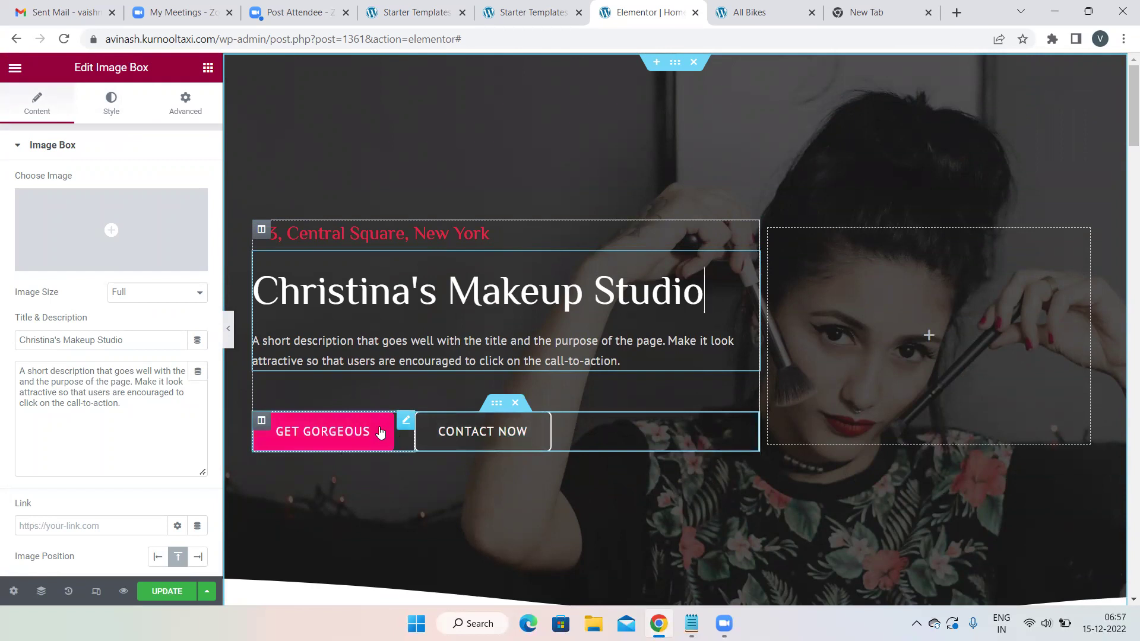
Try the Success type on the Get Gorgeous button and set its type back to Default.
{"action": "left_click", "coordinate": [380, 432]}
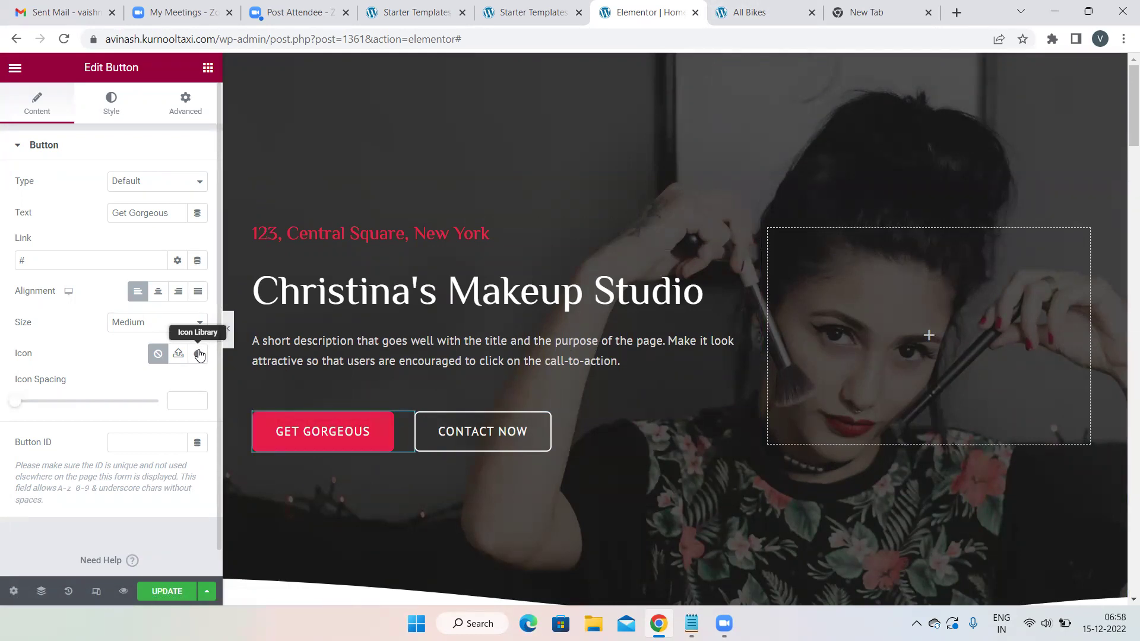
{"action": "left_click", "coordinate": [197, 184]}
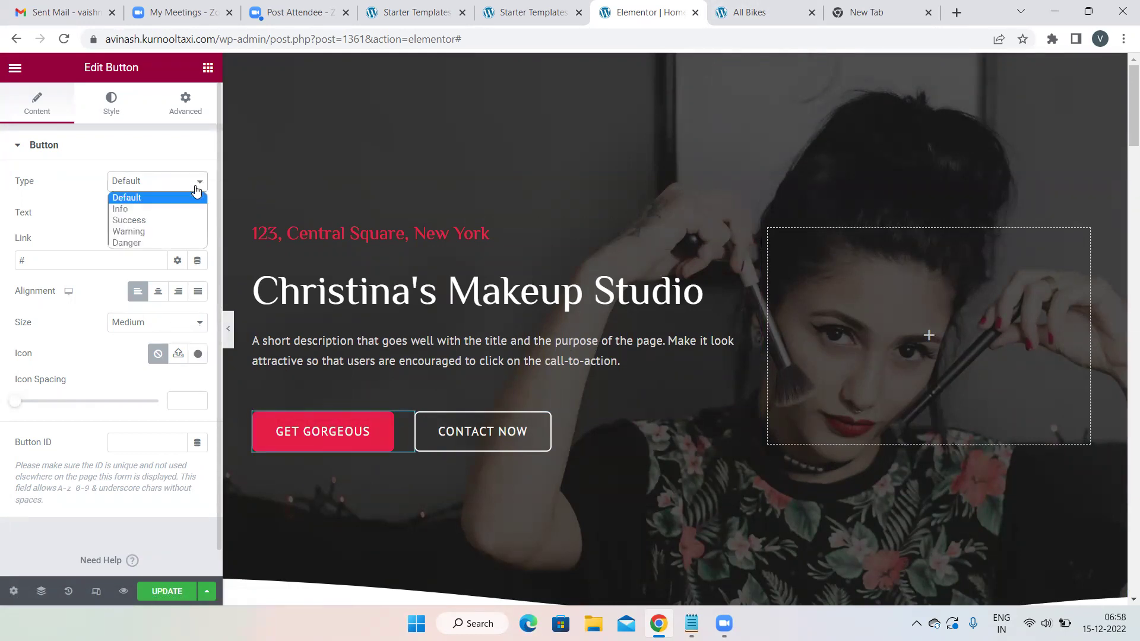
{"action": "left_click", "coordinate": [127, 220]}
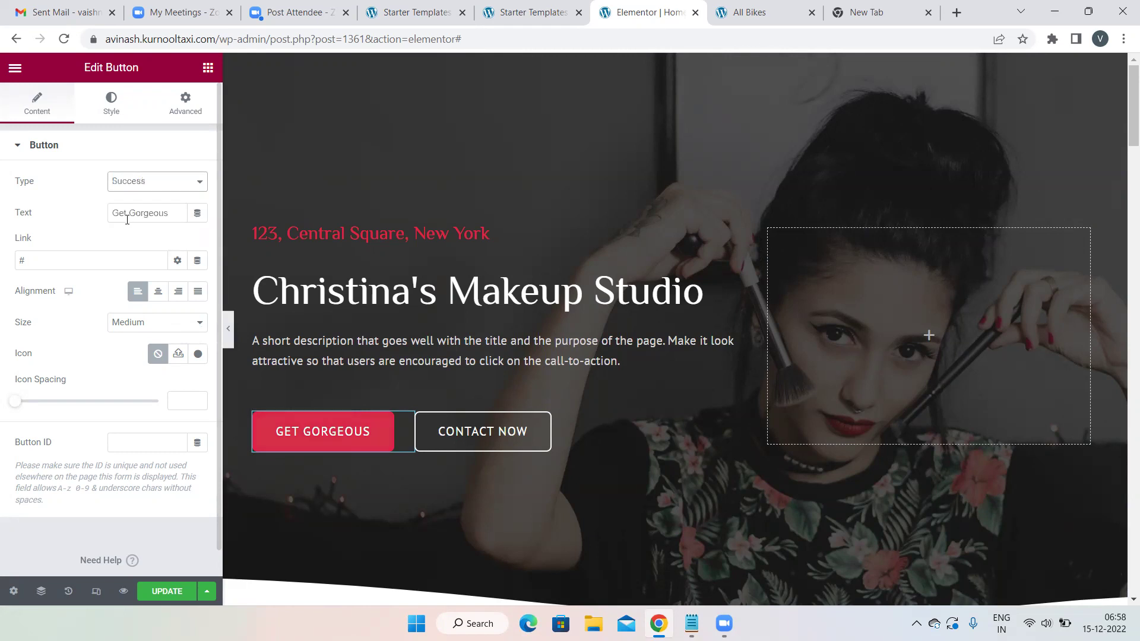
{"action": "left_click", "coordinate": [178, 185]}
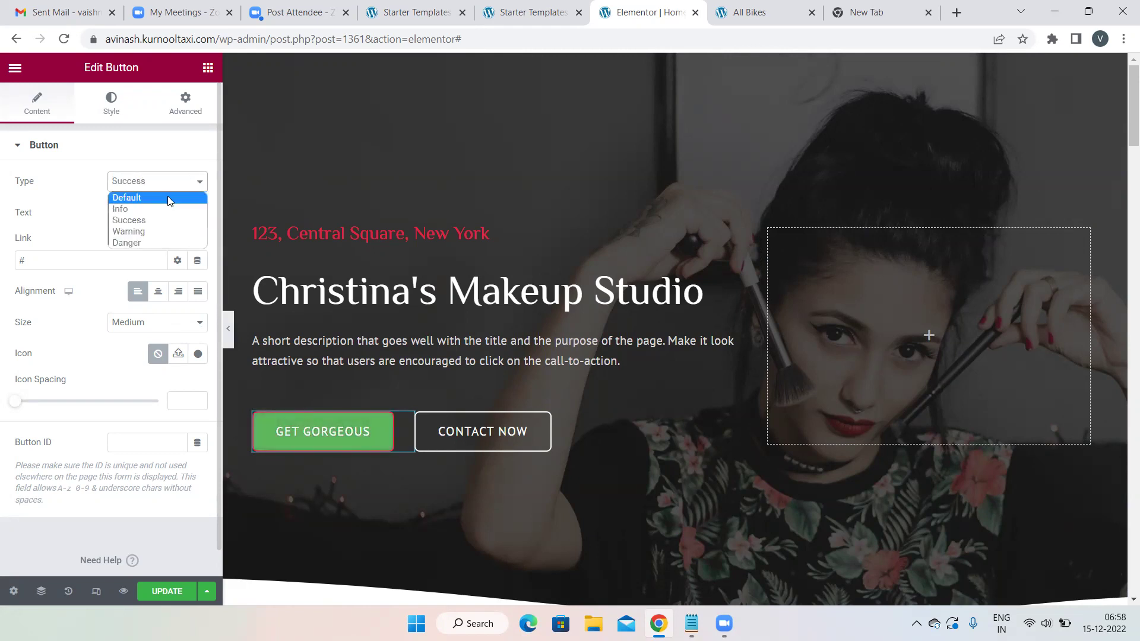
{"action": "left_click", "coordinate": [137, 198]}
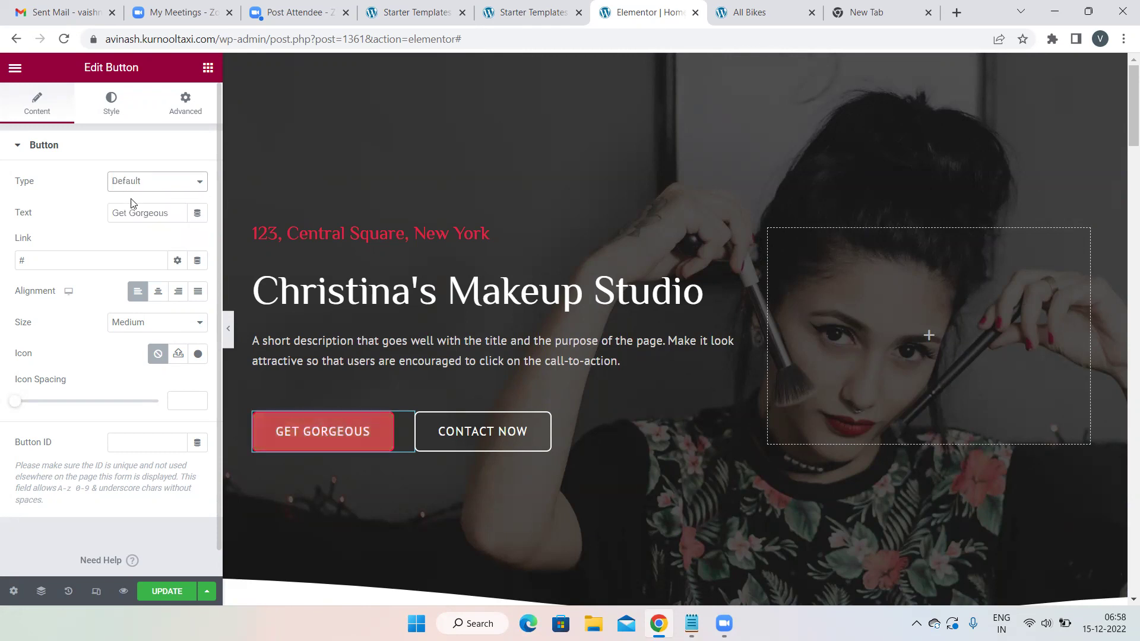
Add a circled right-arrow icon to the Get Gorgeous button and set the icon spacing to 6.
{"action": "left_click", "coordinate": [197, 355]}
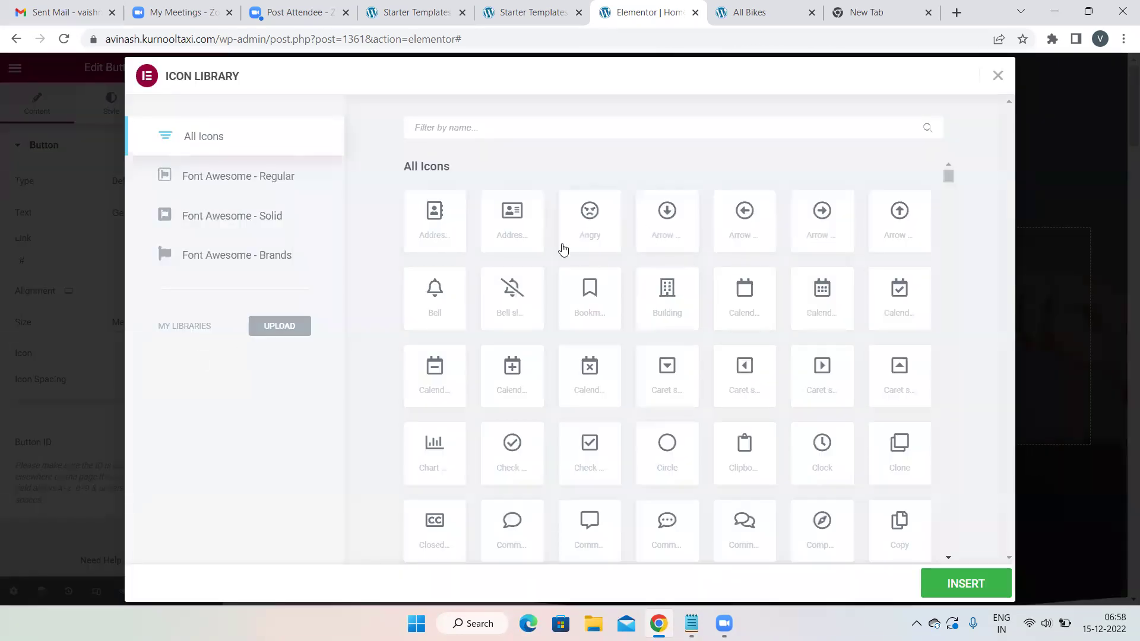
{"action": "left_click", "coordinate": [823, 217]}
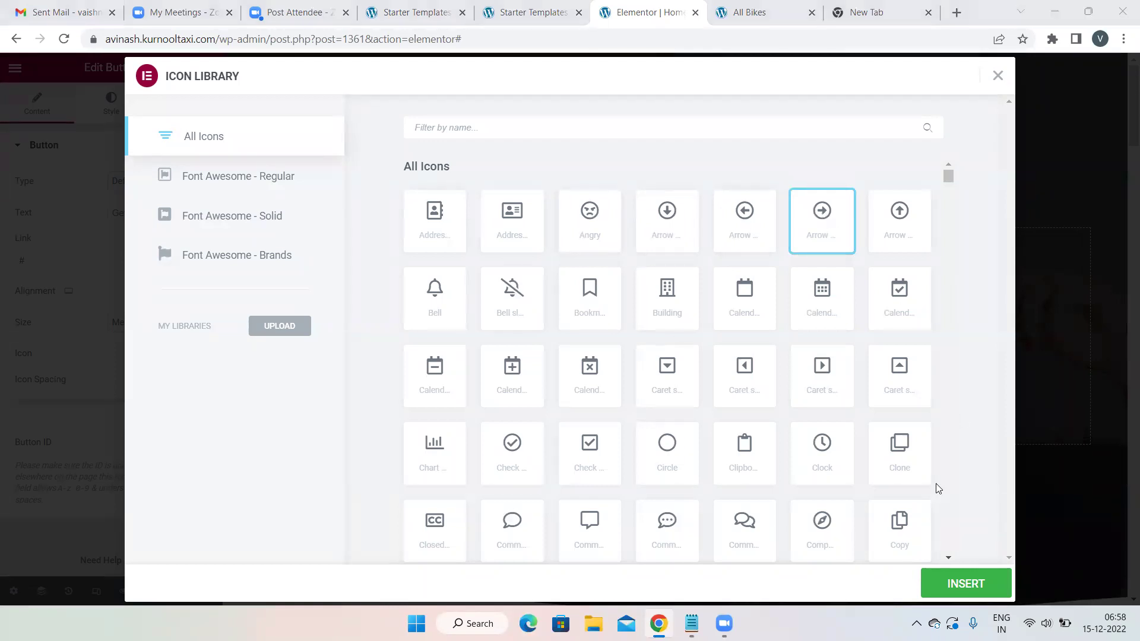
{"action": "left_click", "coordinate": [966, 584]}
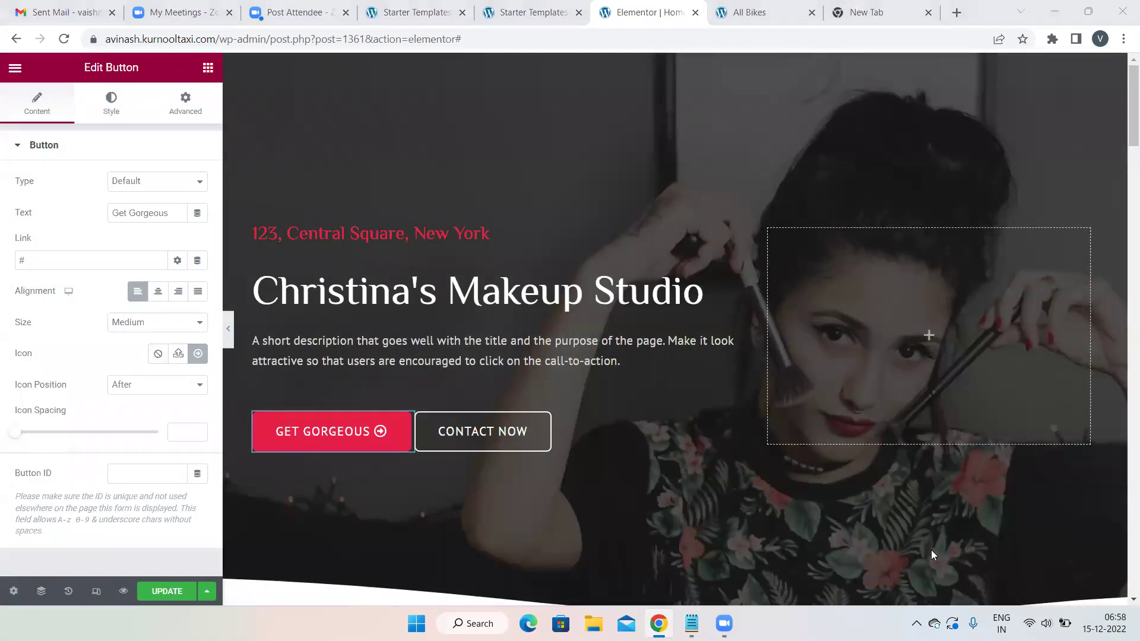
{"action": "left_click", "coordinate": [193, 387]}
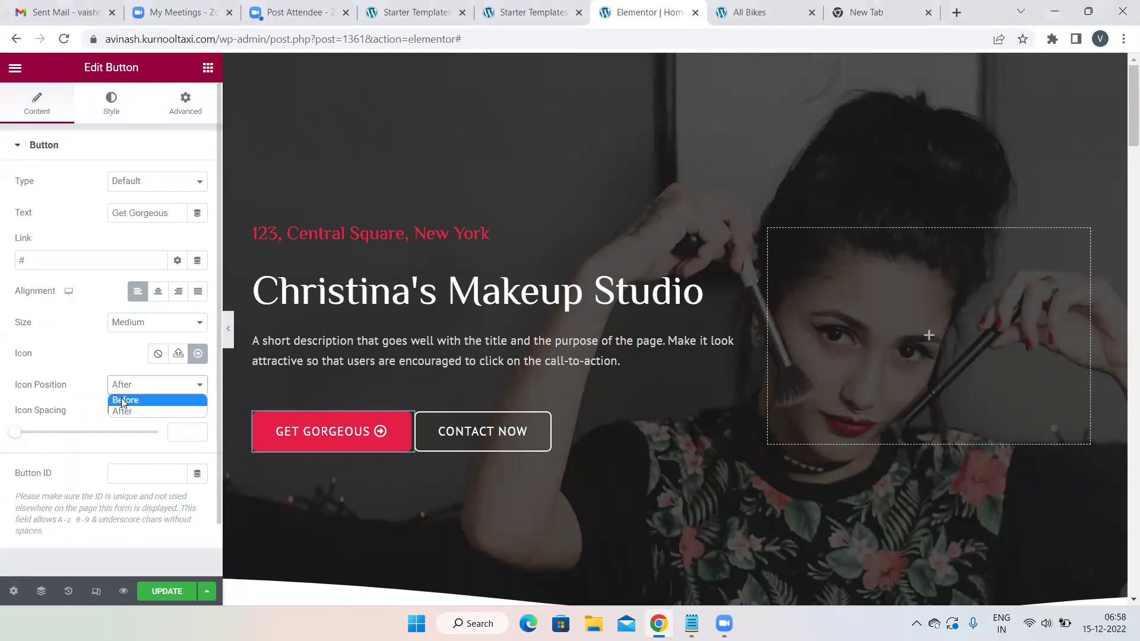
{"action": "left_click_drag", "start_coordinate": [20, 434], "coordinate": [39, 438]}
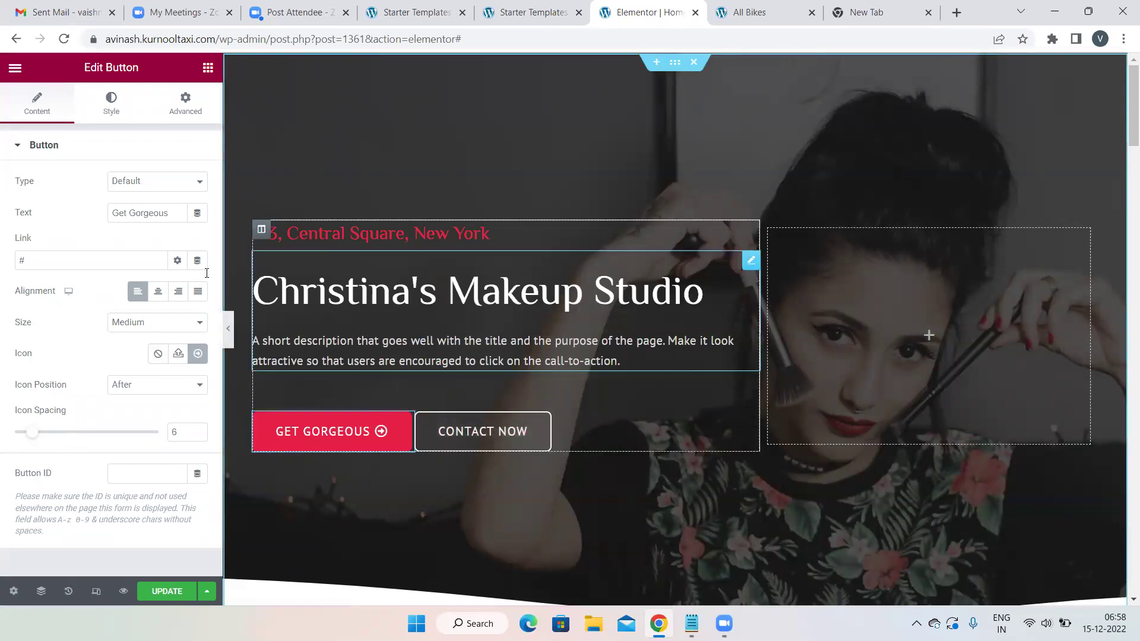
Check the Get Gorgeous button's link field, reload the live website's home page and return to the Elementor editor.
{"action": "left_click", "coordinate": [32, 263]}
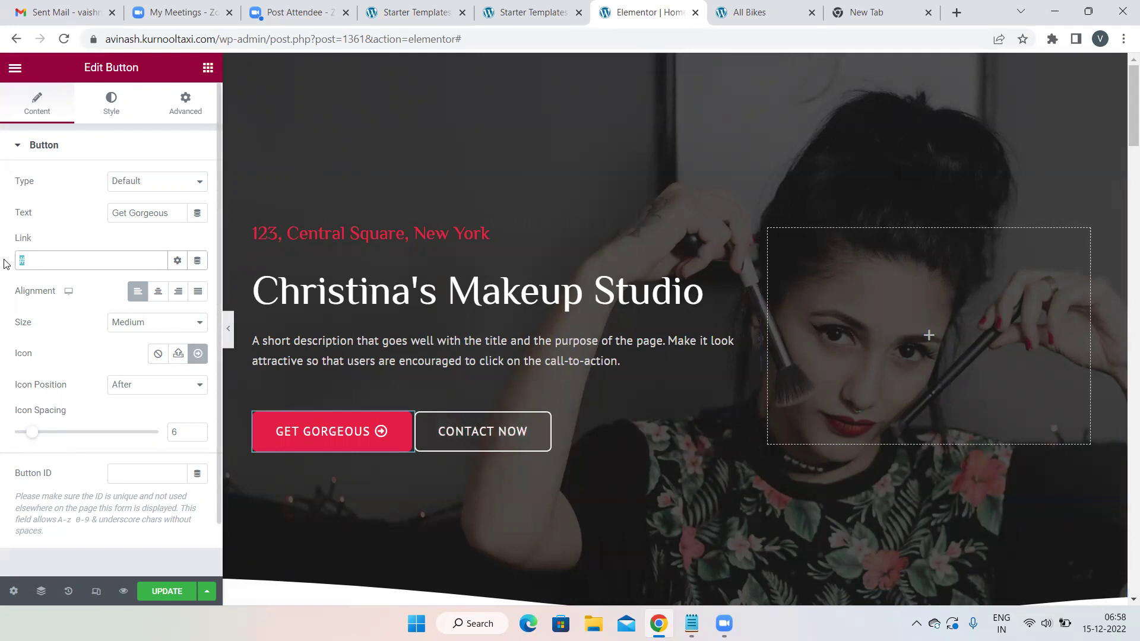
{"action": "left_click", "coordinate": [767, 7]}
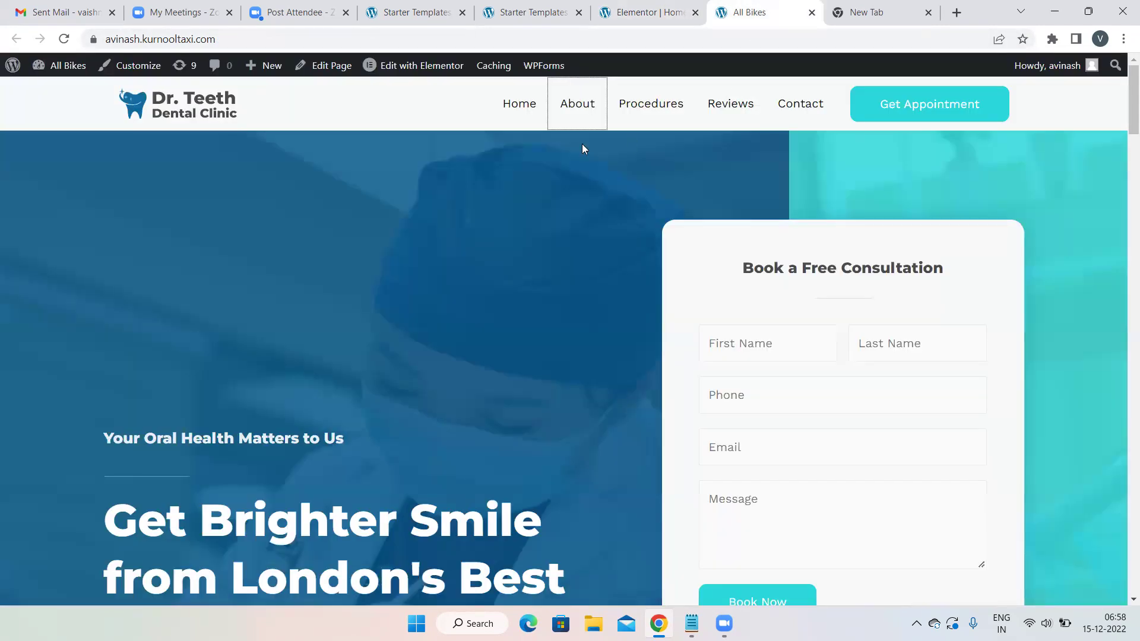
{"action": "left_click", "coordinate": [59, 44]}
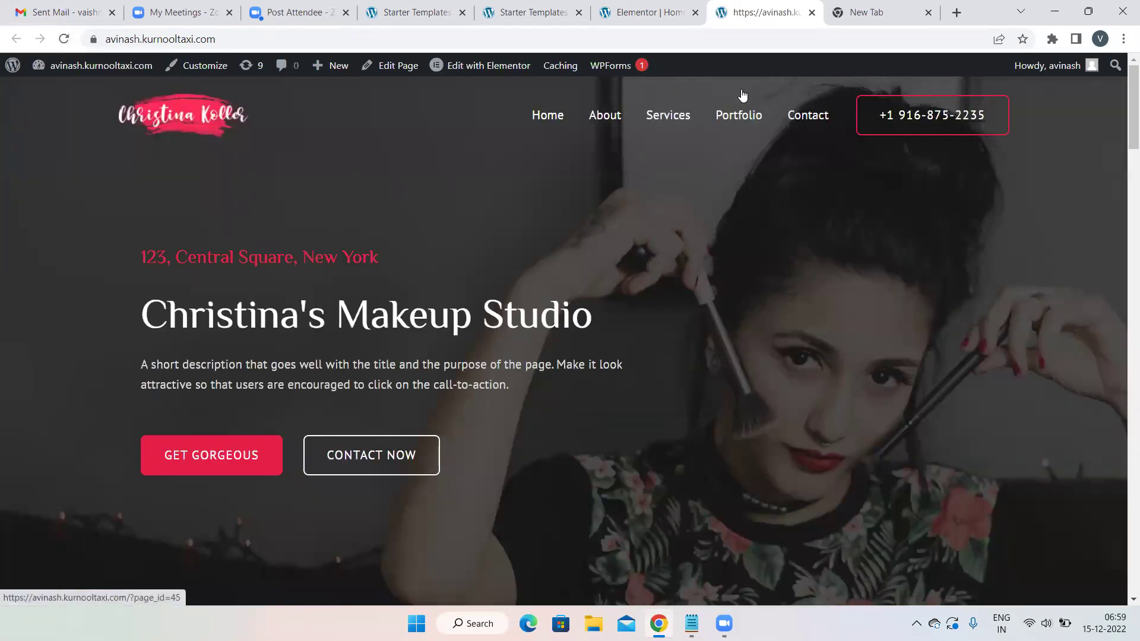
{"action": "left_click", "coordinate": [650, 12]}
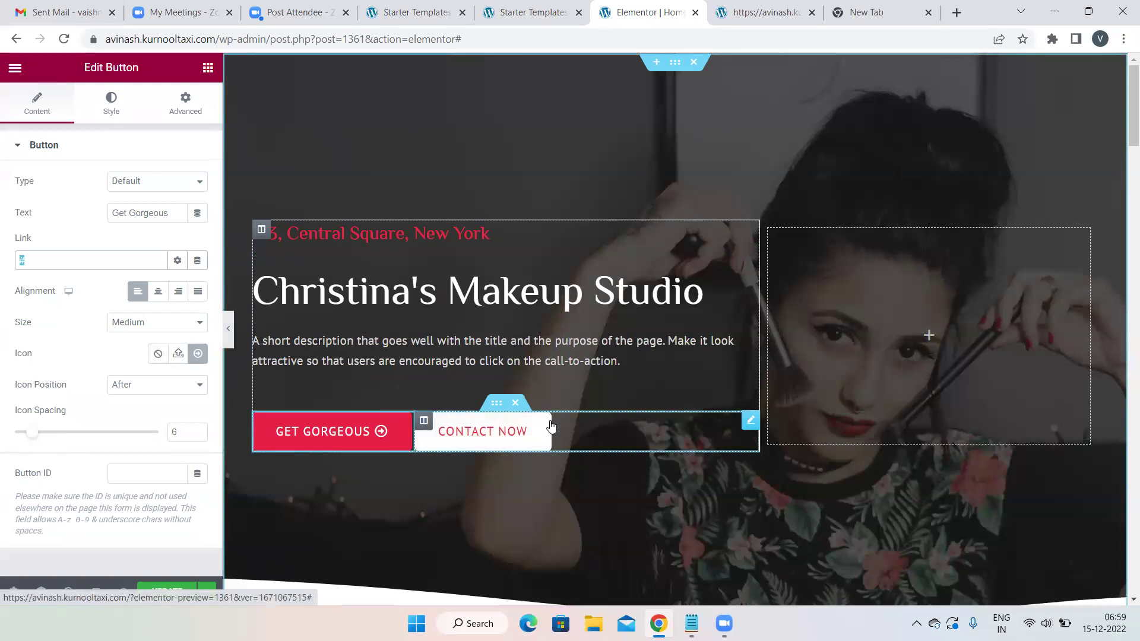
Open the Contact Now button's settings, open the live site's Contact page and copy its address.
{"action": "left_click", "coordinate": [572, 425]}
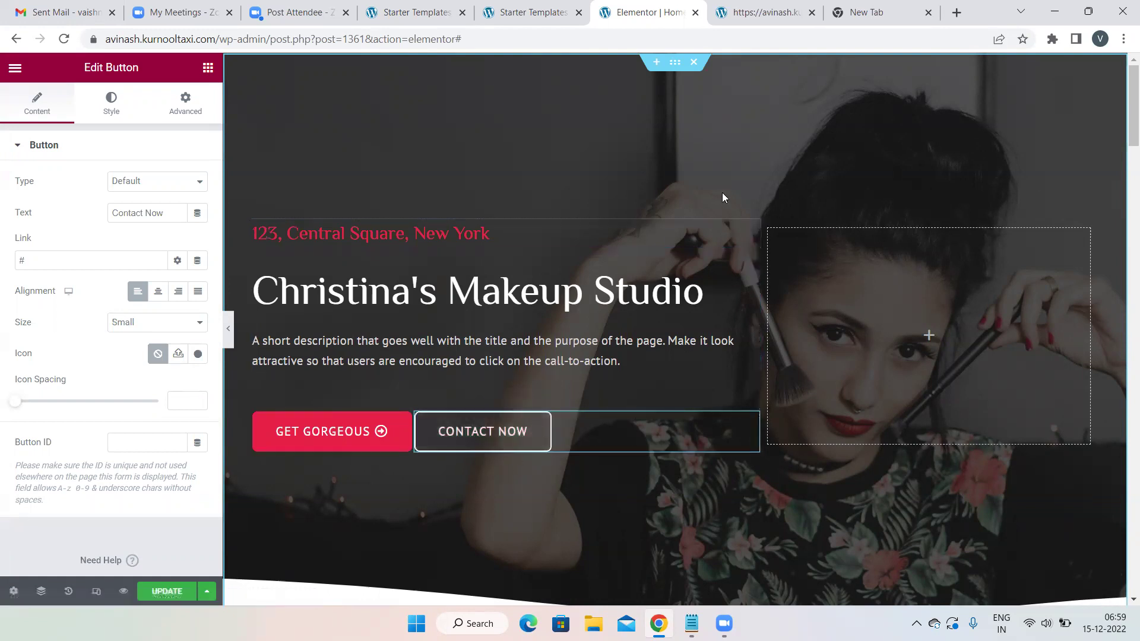
{"action": "left_click", "coordinate": [777, 8]}
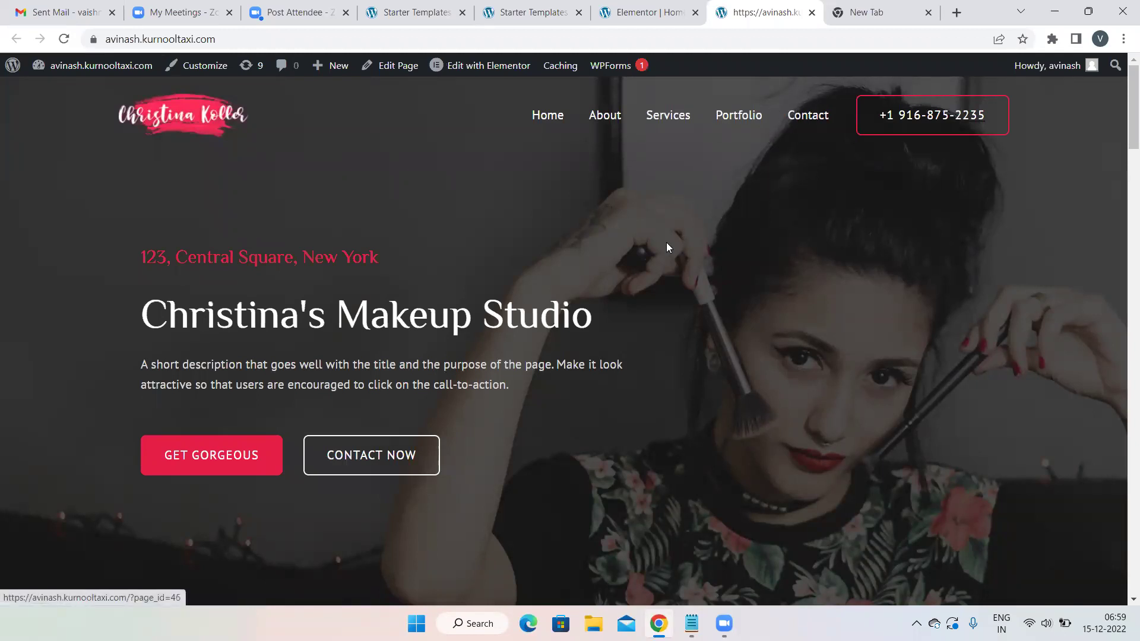
{"action": "scroll", "coordinate": [667, 248], "scroll_direction": "down", "scroll_amount": 4}
{"action": "scroll", "coordinate": [666, 247], "scroll_direction": "up", "scroll_amount": 4}
{"action": "left_click", "coordinate": [809, 117]}
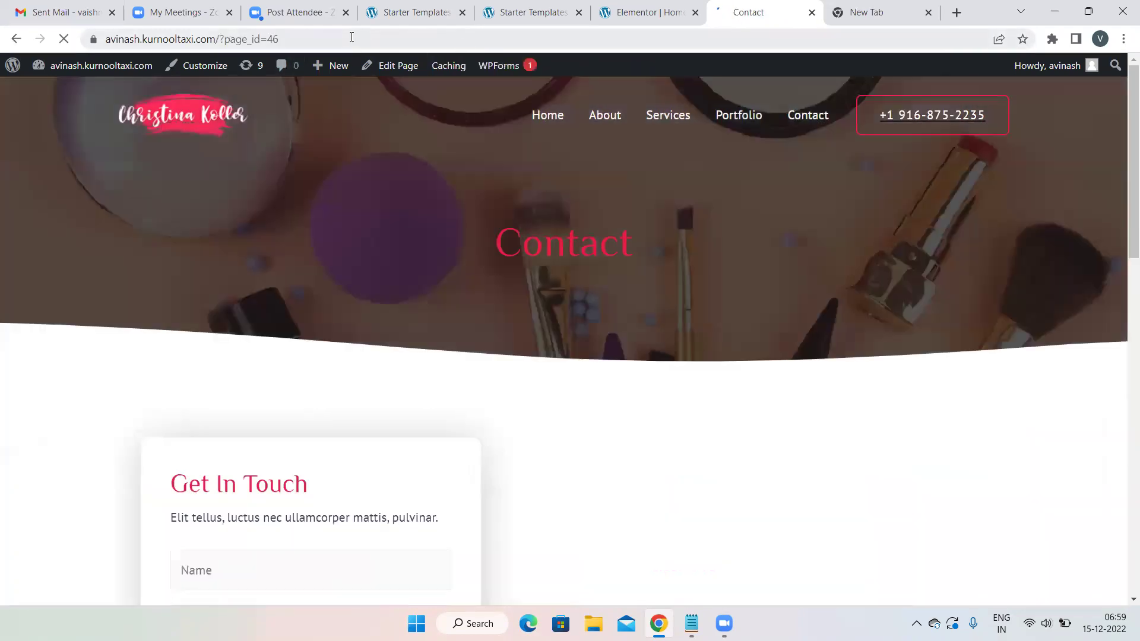
{"action": "left_click", "coordinate": [352, 37]}
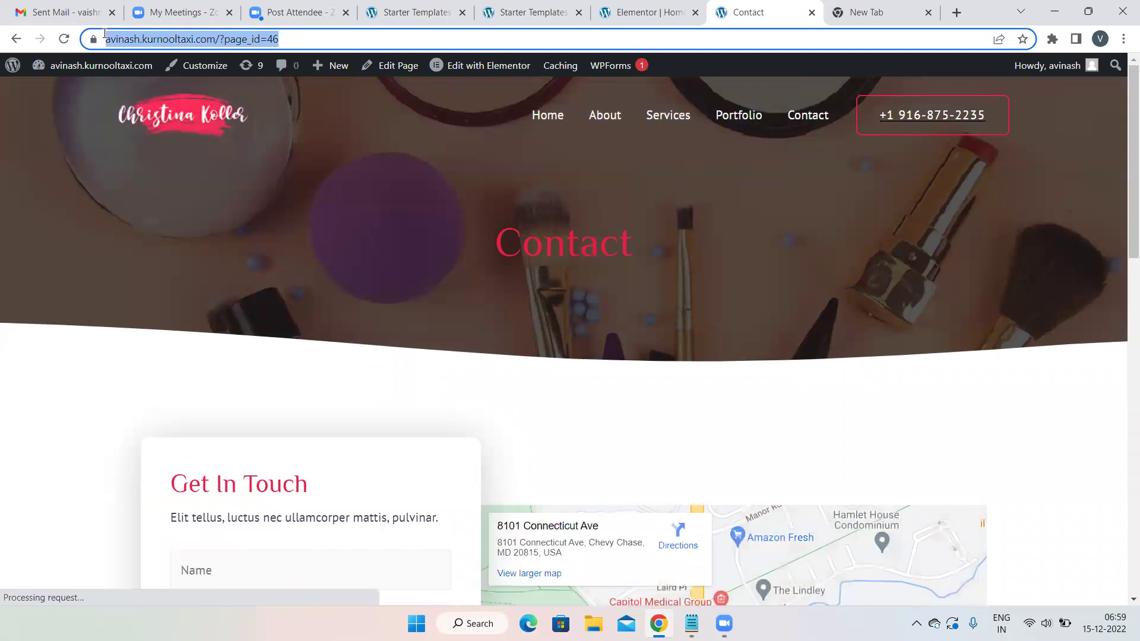
{"action": "scroll", "coordinate": [687, 81], "scroll_direction": "down", "scroll_amount": 5}
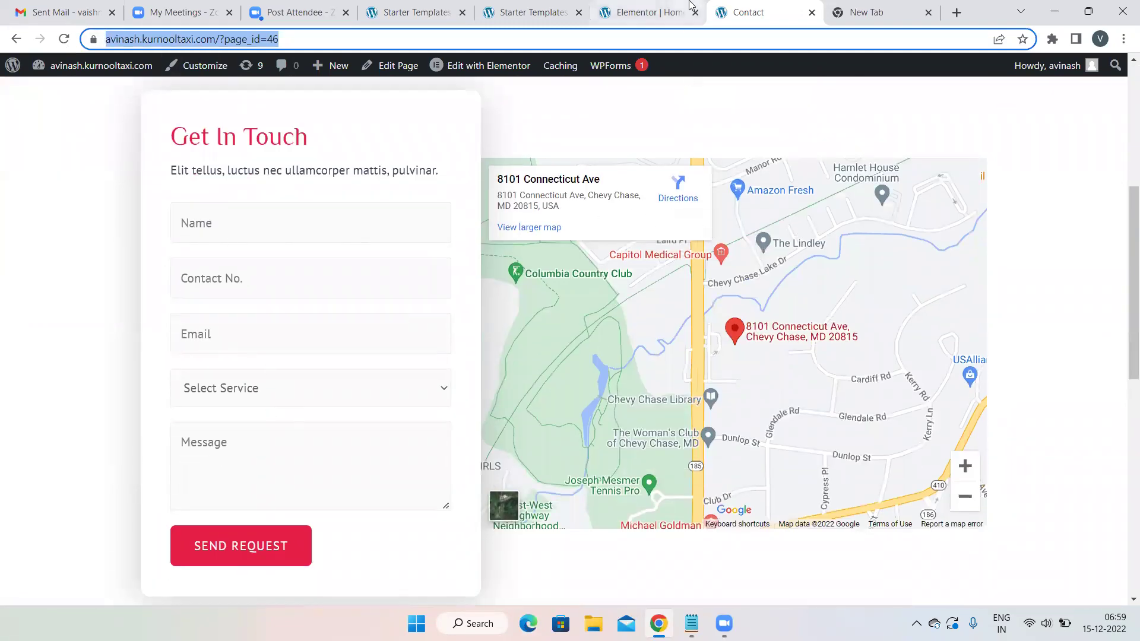
Set the Contact Now button's link in Elementor to the Contact page address ending in ?page_id=46.
{"action": "left_click", "coordinate": [651, 12]}
{"action": "left_click", "coordinate": [37, 262]}
{"action": "key", "text": "ctrl+a"}
{"action": "key", "text": "ctrl+v"}
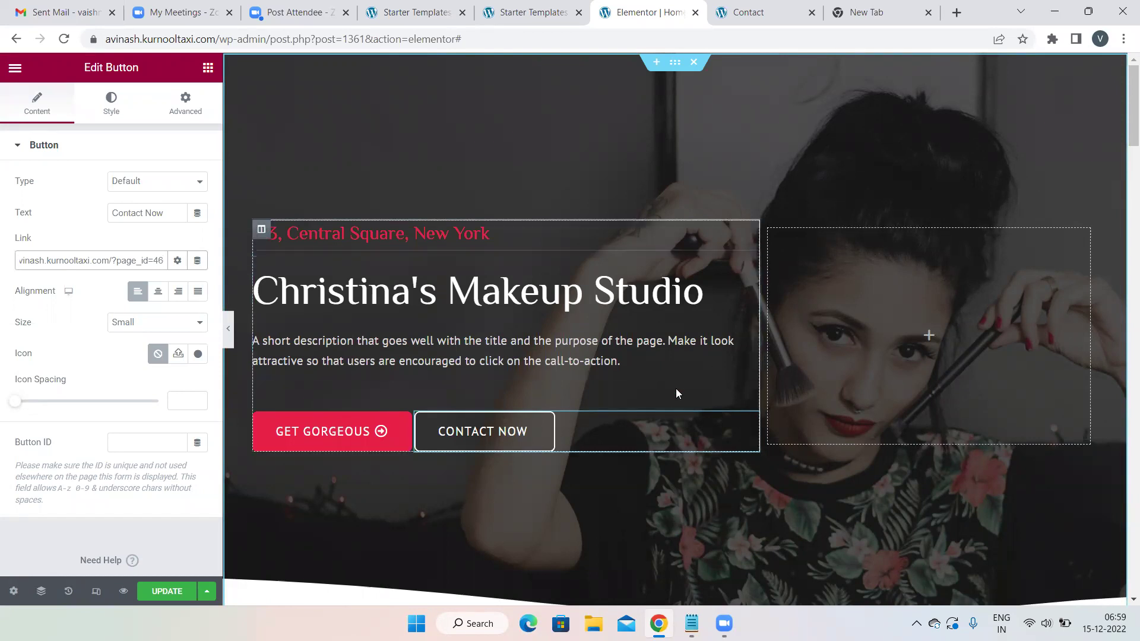
Narrow the first photo column in the My Beauty Studio section to a width of about 12.2%.
{"action": "scroll", "coordinate": [675, 391], "scroll_direction": "down", "scroll_amount": 8}
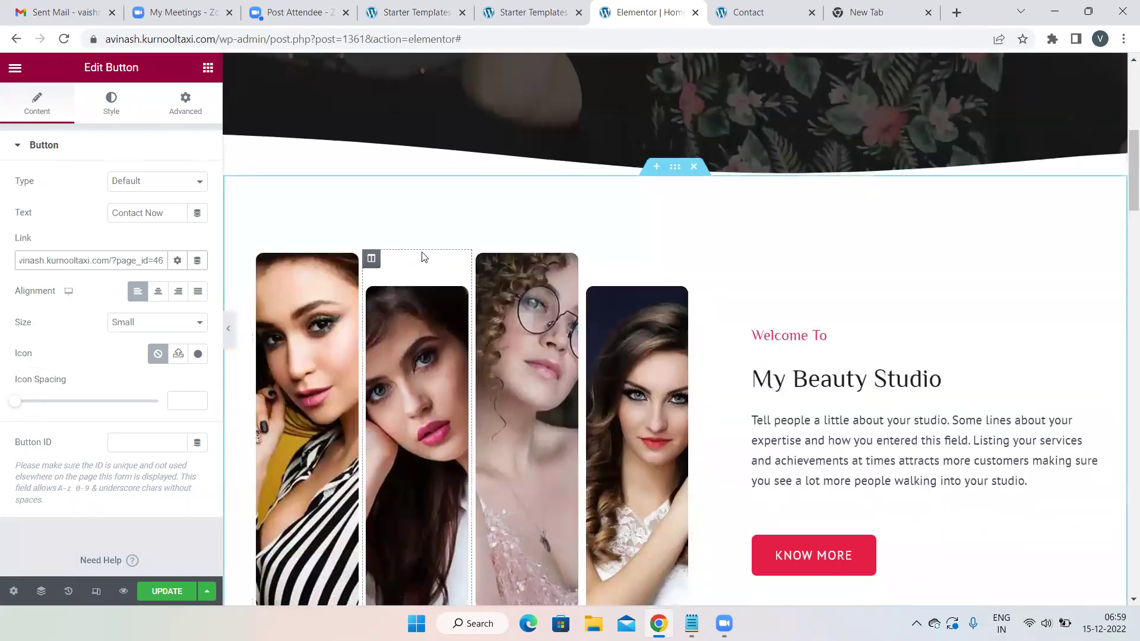
{"action": "scroll", "coordinate": [380, 221], "scroll_direction": "down", "scroll_amount": 1}
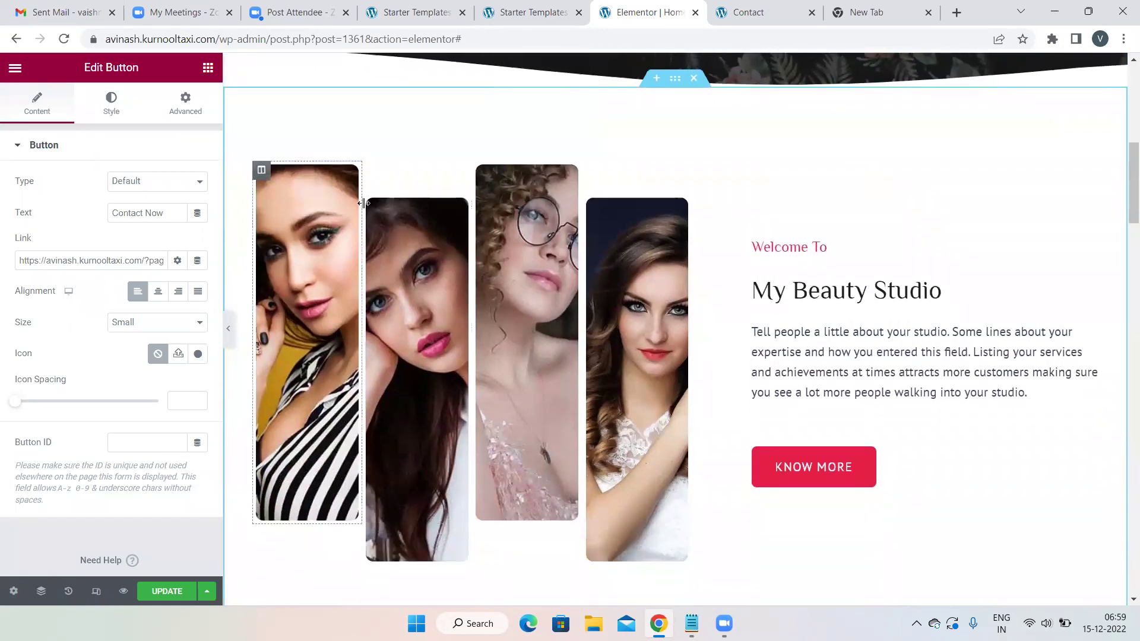
{"action": "mouse_move", "coordinate": [363, 202]}
{"action": "left_mouse_down"}
{"action": "mouse_move", "coordinate": [392, 202]}
{"action": "mouse_move", "coordinate": [356, 192]}
{"action": "left_mouse_up"}
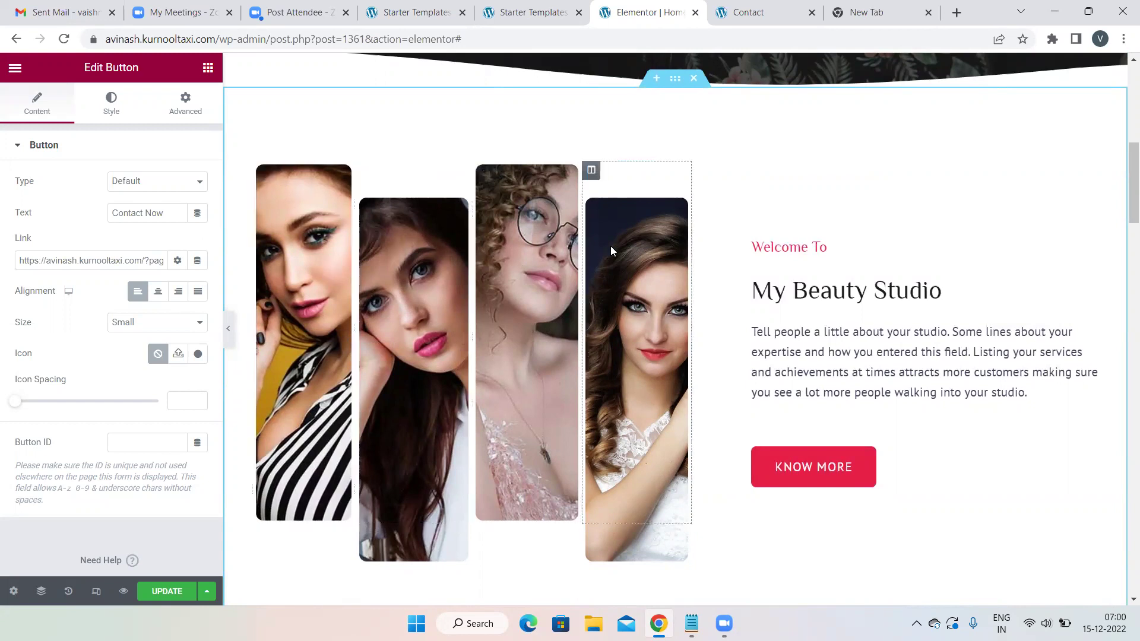
Inspect the style settings of the My Beauty Studio section and the background images of its first two photo columns.
{"action": "left_click", "coordinate": [675, 78]}
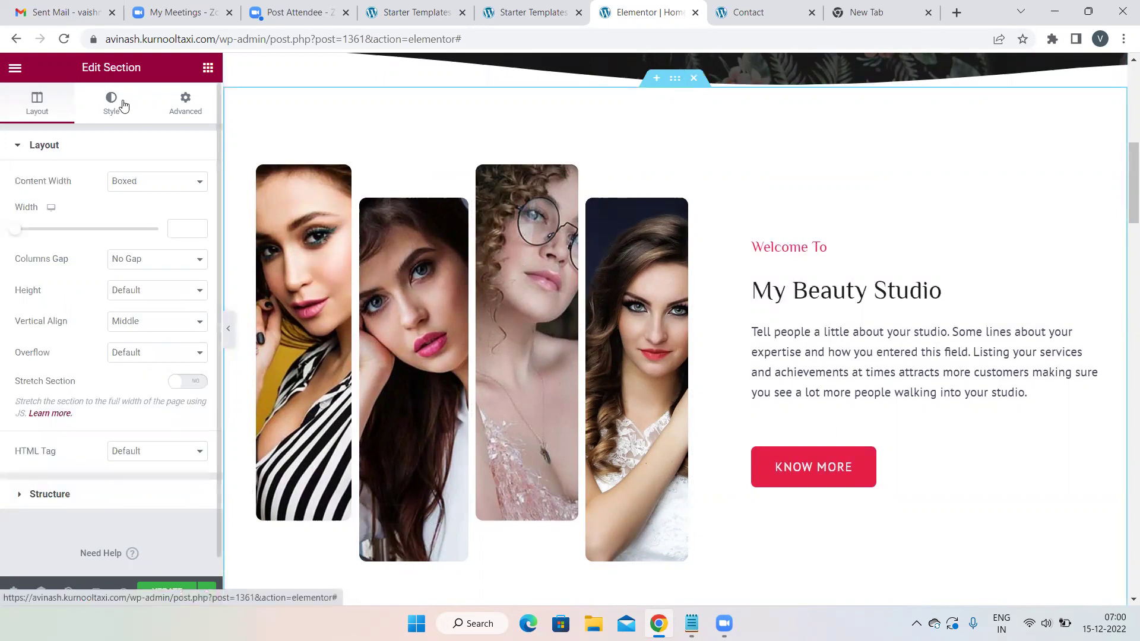
{"action": "left_click", "coordinate": [113, 102]}
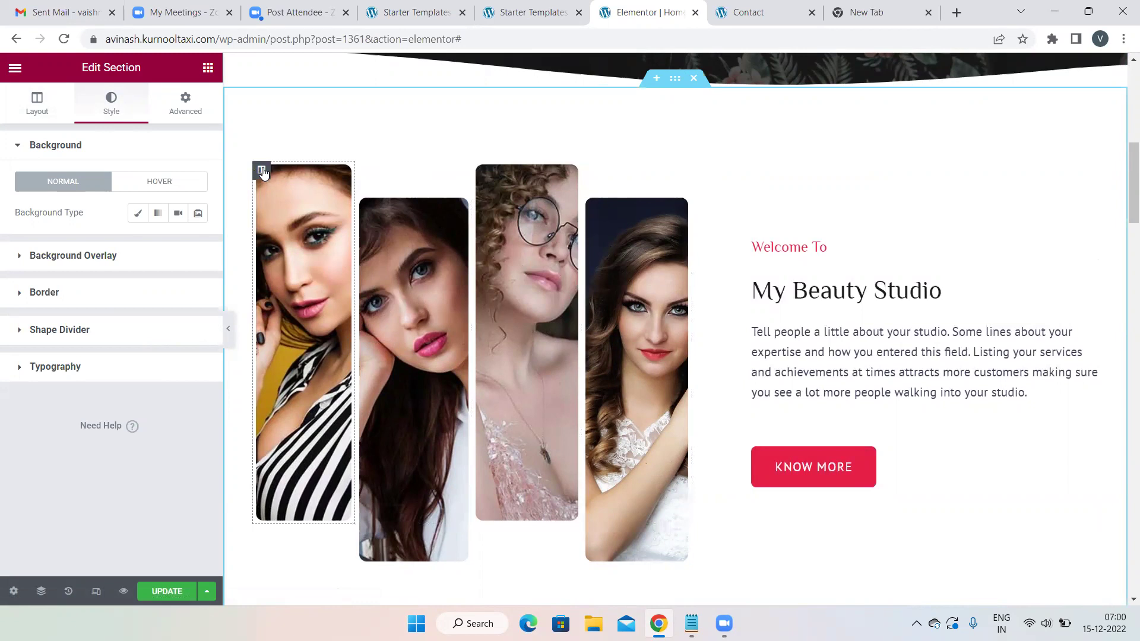
{"action": "left_click", "coordinate": [261, 171]}
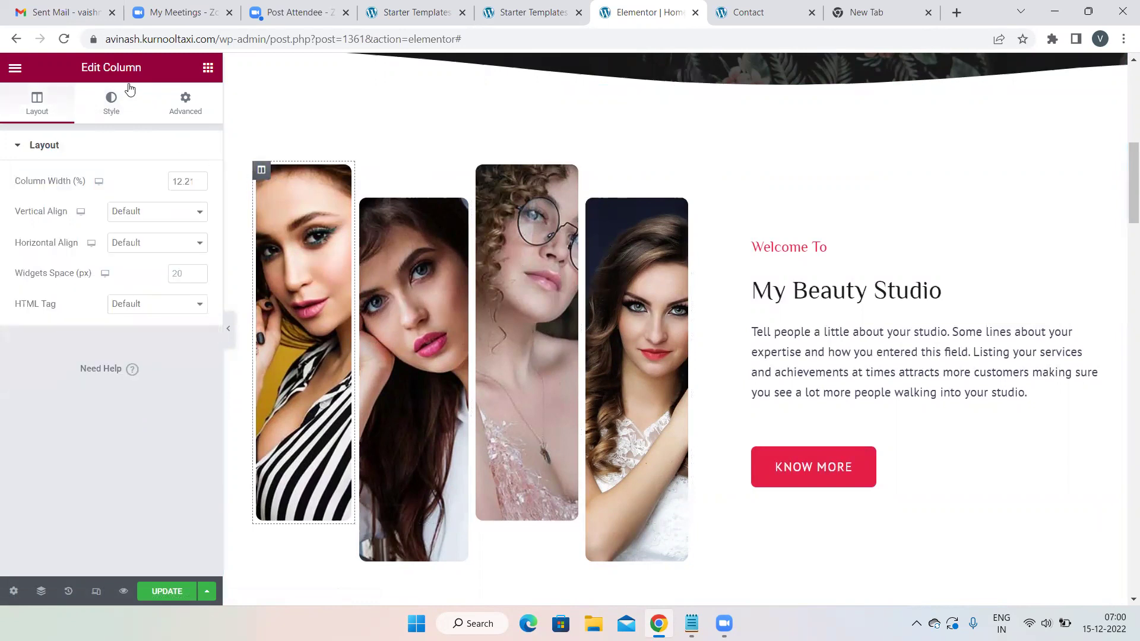
{"action": "left_click", "coordinate": [113, 103]}
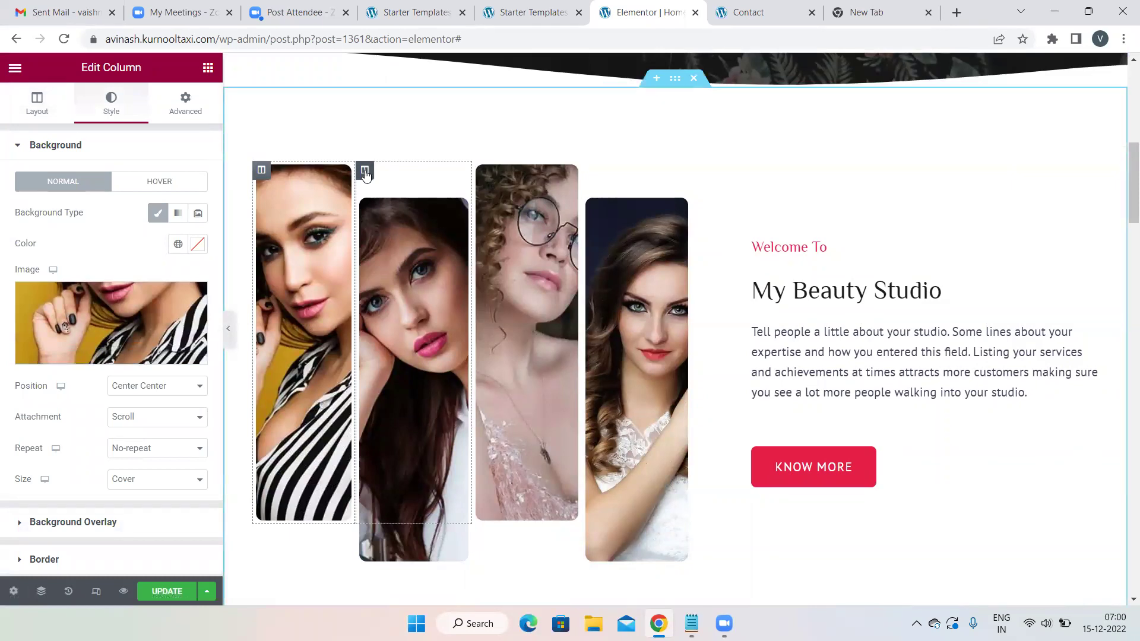
{"action": "left_click", "coordinate": [366, 173]}
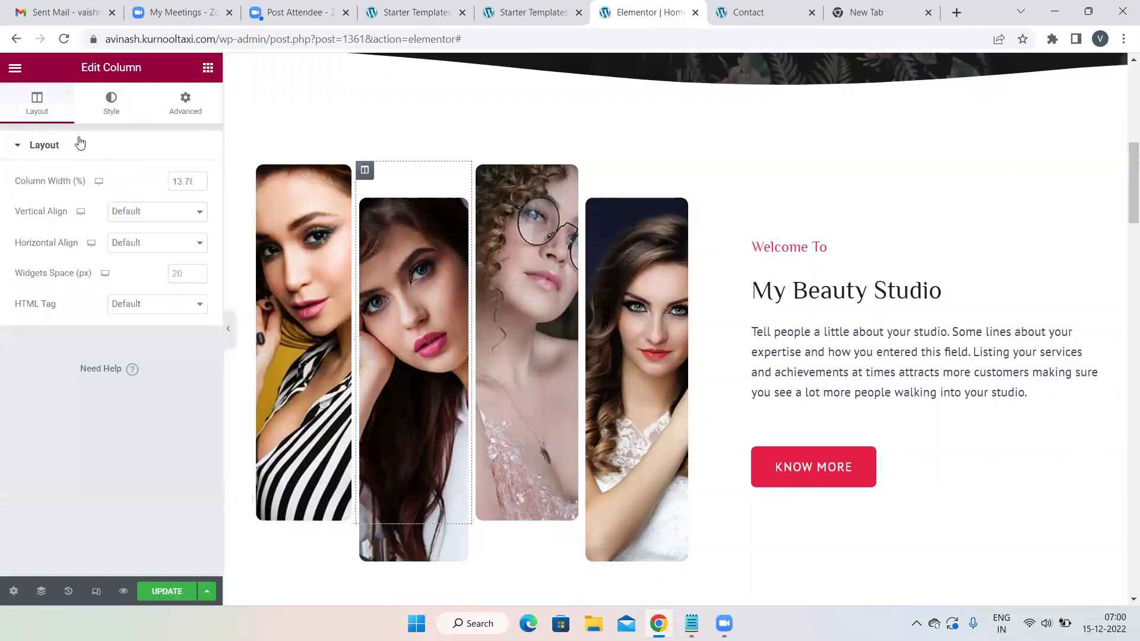
{"action": "left_click", "coordinate": [100, 112]}
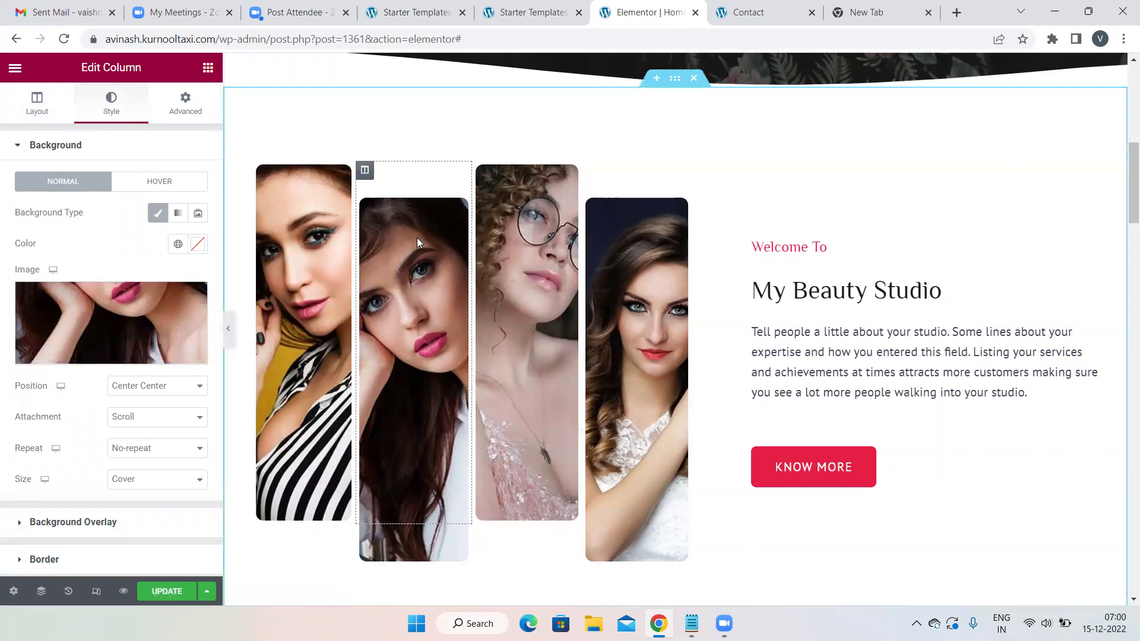
Review the content settings of the Welcome To heading, the studio description text and the Know More button.
{"action": "scroll", "coordinate": [743, 254], "scroll_direction": "down", "scroll_amount": 1}
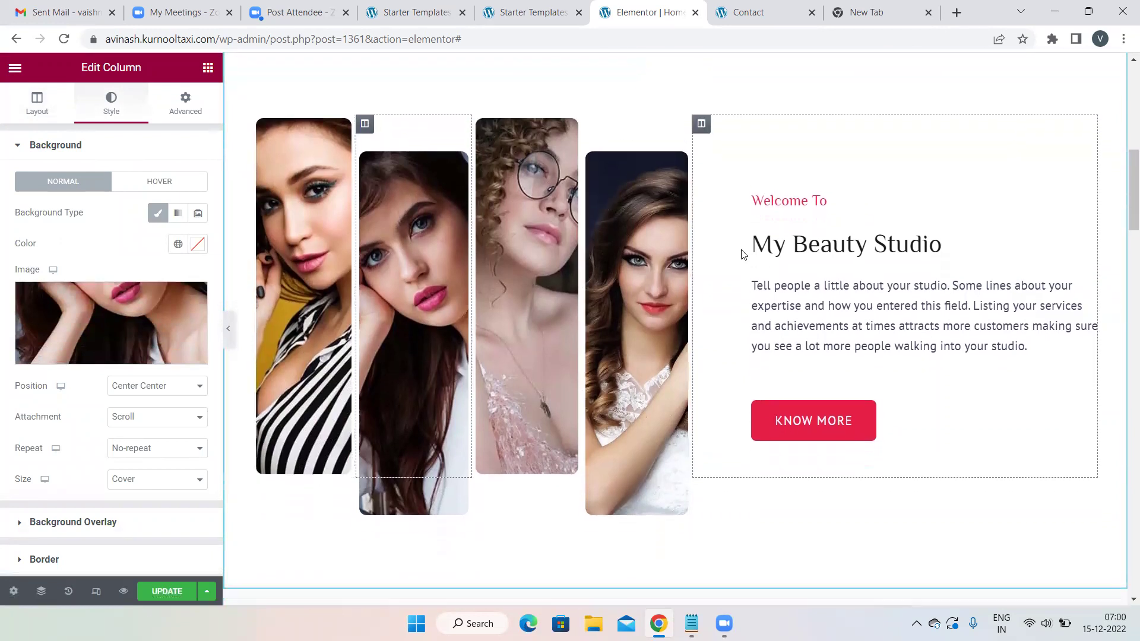
{"action": "left_click", "coordinate": [792, 195]}
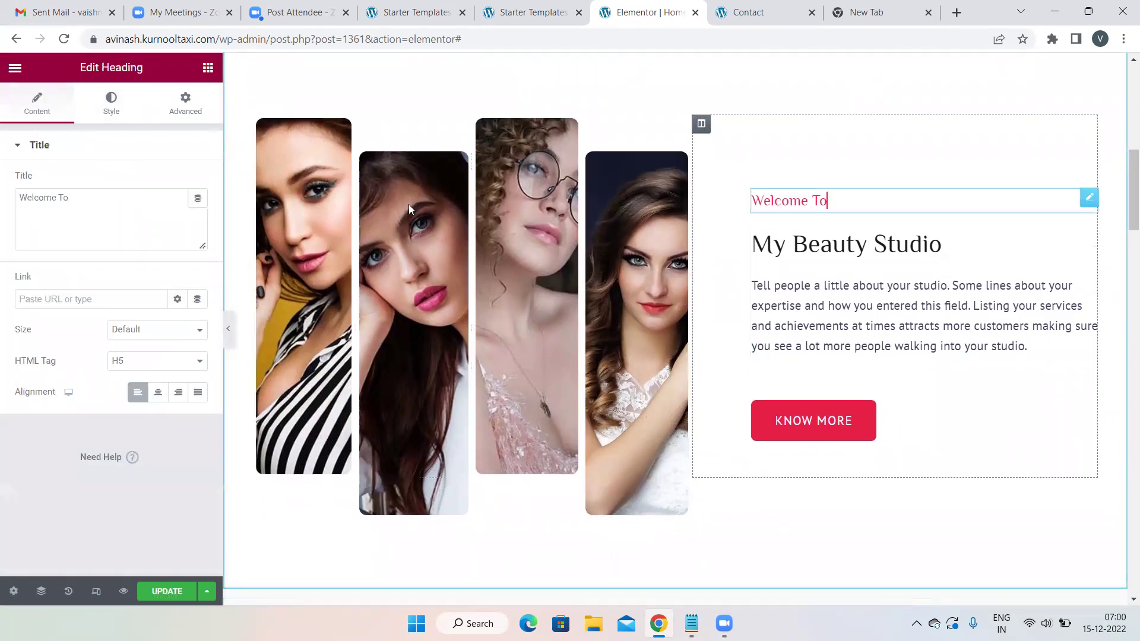
{"action": "left_click_drag", "start_coordinate": [97, 204], "coordinate": [3, 205]}
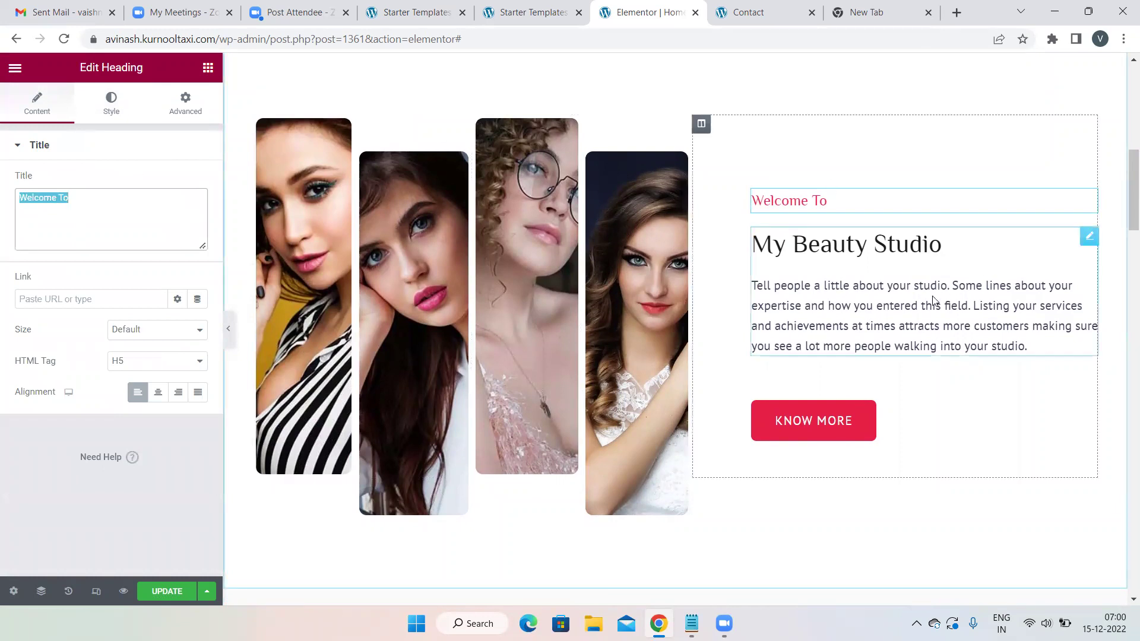
{"action": "left_click", "coordinate": [867, 324]}
{"action": "left_click", "coordinate": [912, 429]}
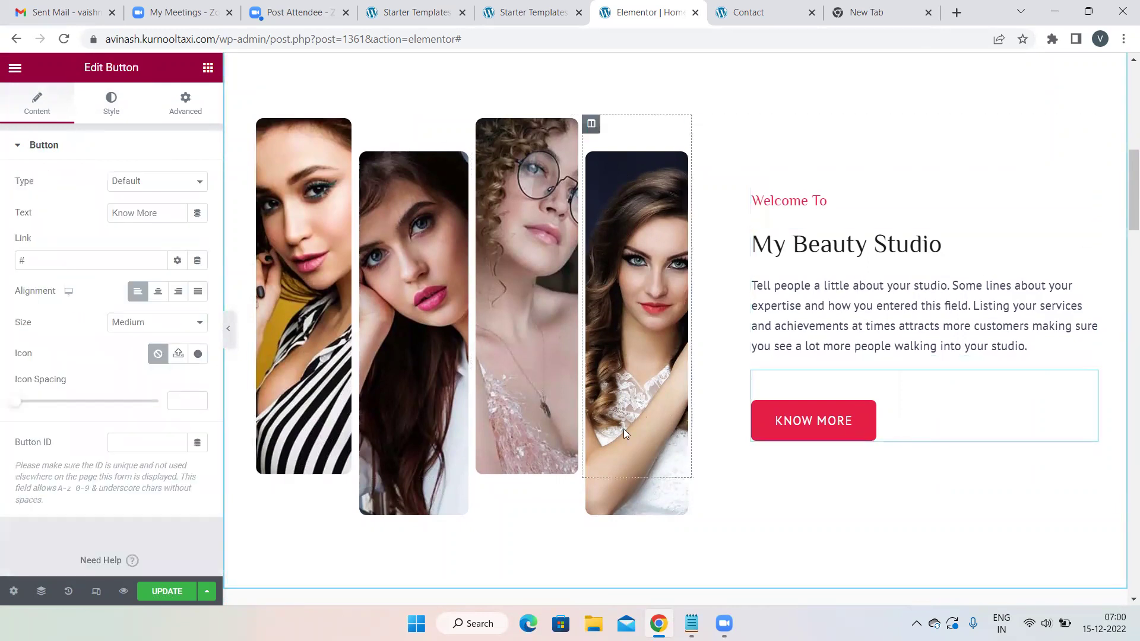
Examine the image and title fields of the Wedding Makeup box and the image settings of the 25% OFF badge.
{"action": "scroll", "coordinate": [623, 428], "scroll_direction": "down", "scroll_amount": 10}
{"action": "scroll", "coordinate": [624, 426], "scroll_direction": "up", "scroll_amount": 1}
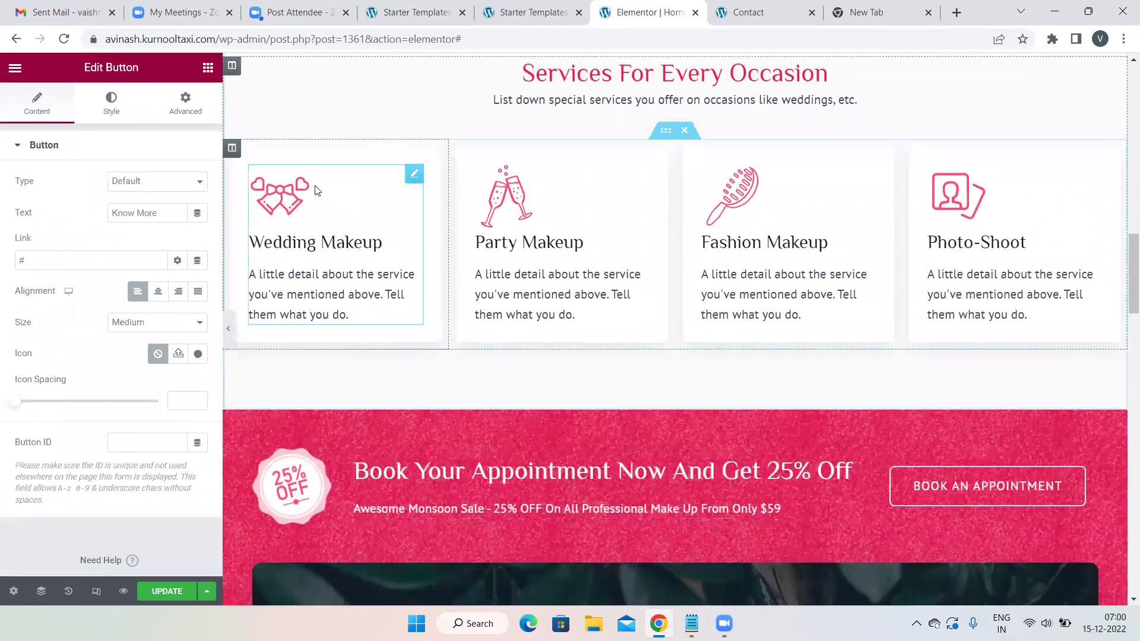
{"action": "left_click", "coordinate": [267, 190]}
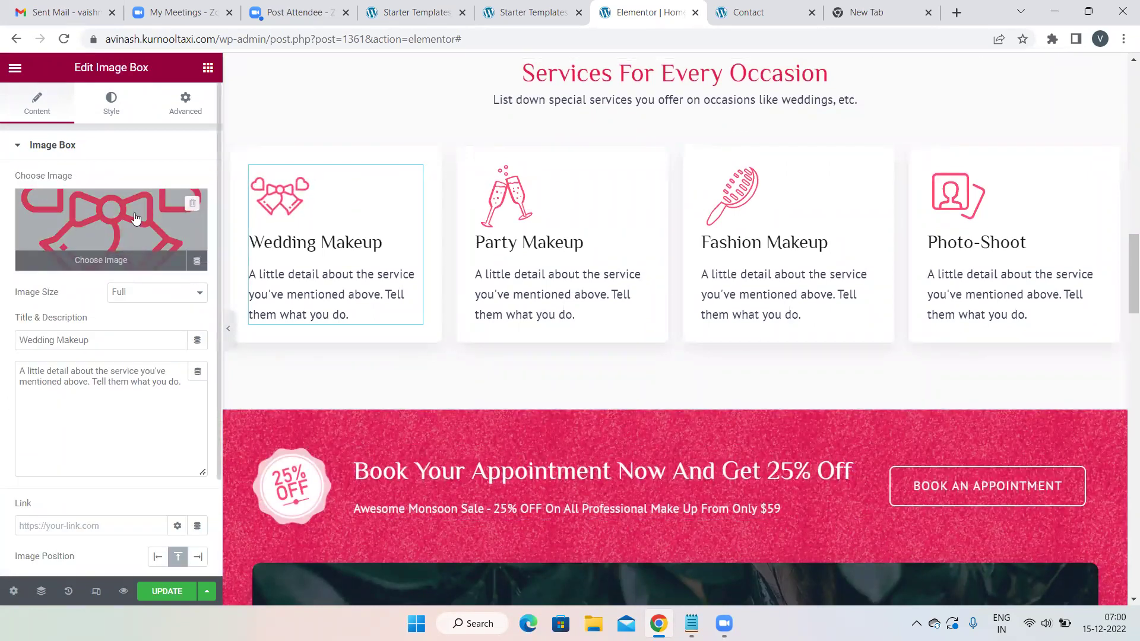
{"action": "left_click_drag", "start_coordinate": [105, 338], "coordinate": [2, 334]}
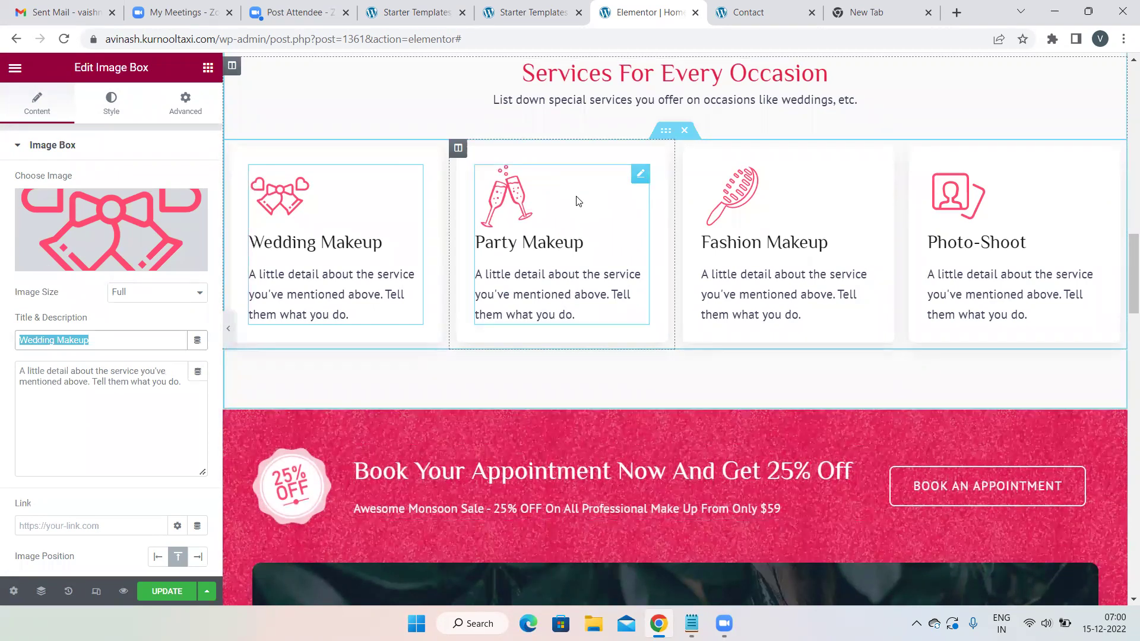
{"action": "scroll", "coordinate": [580, 201], "scroll_direction": "down", "scroll_amount": 3}
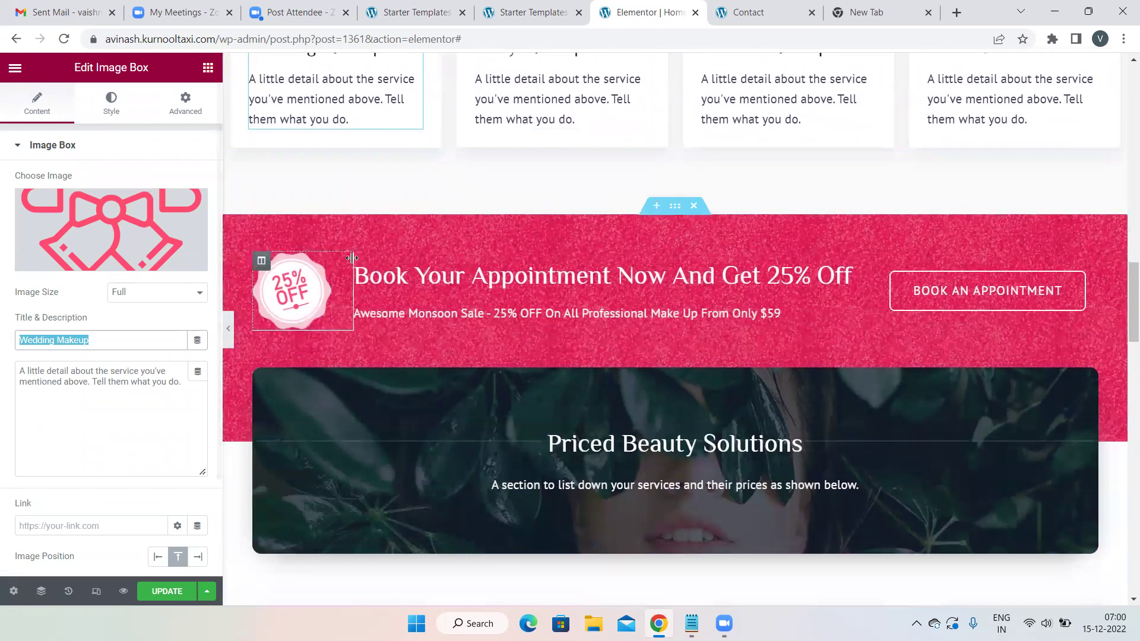
{"action": "left_click", "coordinate": [282, 289]}
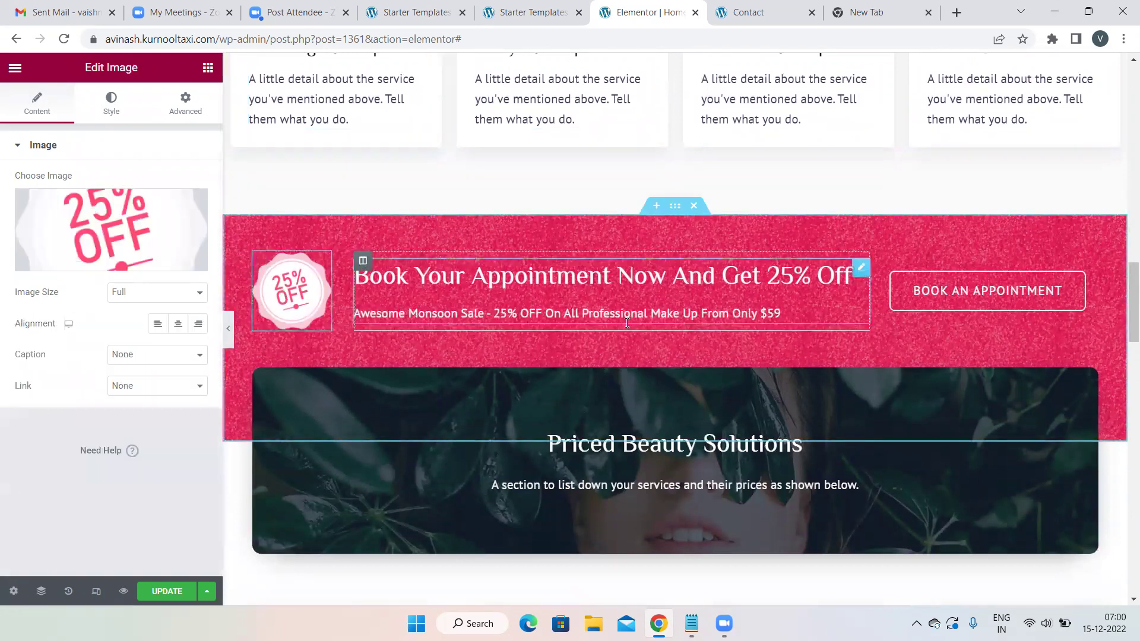
Remove the Yelp and Google items from the social icons under the Review Us heading.
{"action": "scroll", "coordinate": [671, 334], "scroll_direction": "down", "scroll_amount": 10}
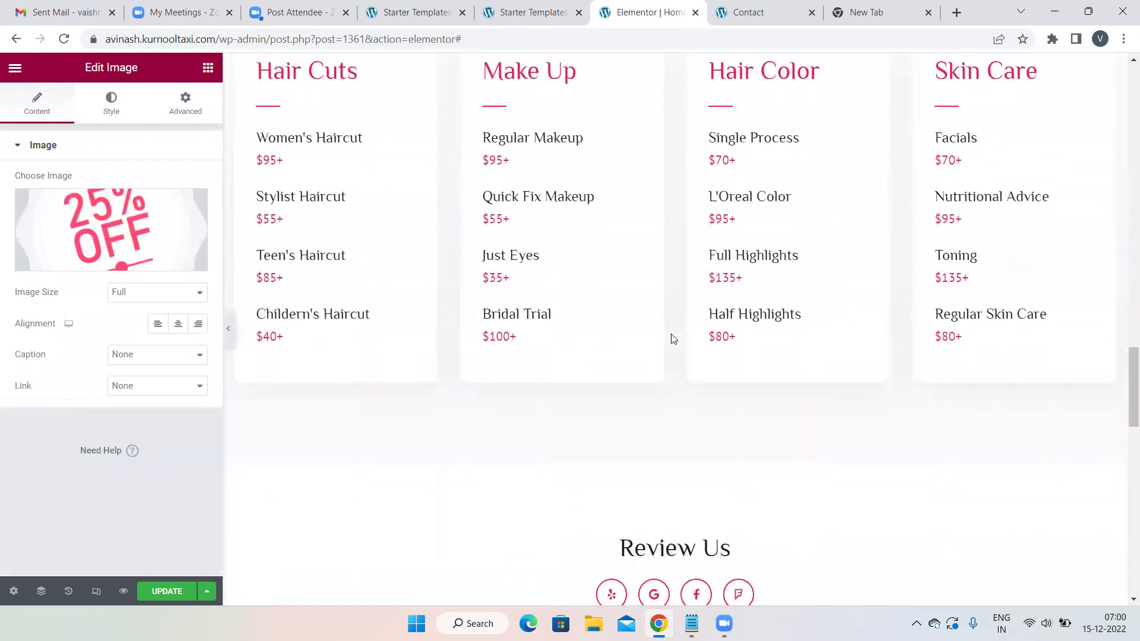
{"action": "scroll", "coordinate": [673, 339], "scroll_direction": "up", "scroll_amount": 1}
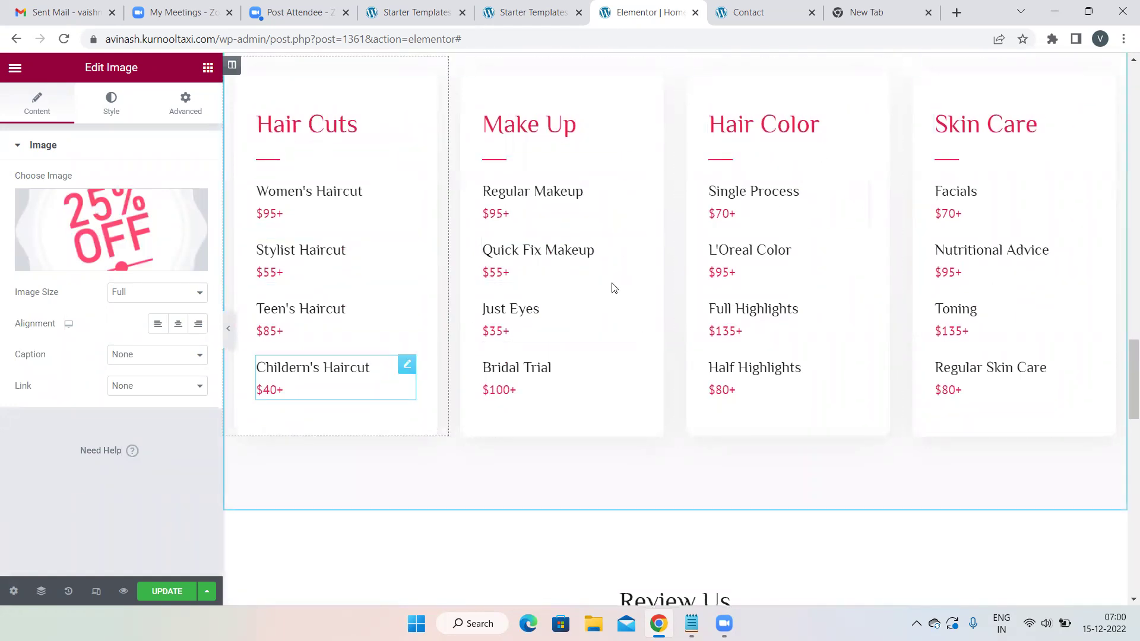
{"action": "scroll", "coordinate": [927, 300], "scroll_direction": "down", "scroll_amount": 7}
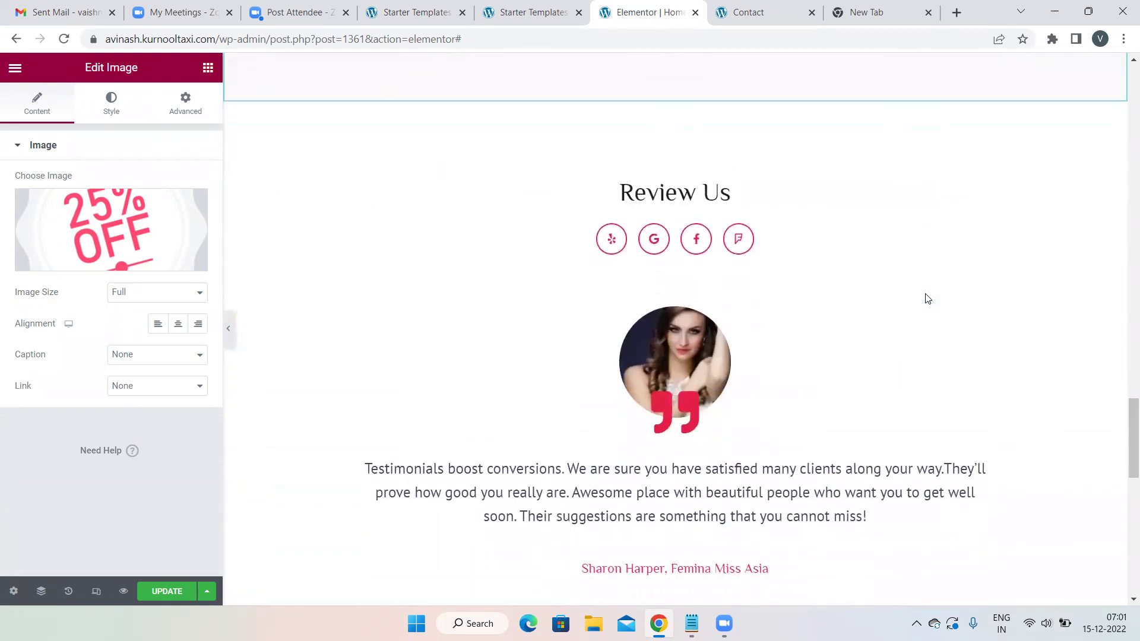
{"action": "left_click", "coordinate": [784, 244]}
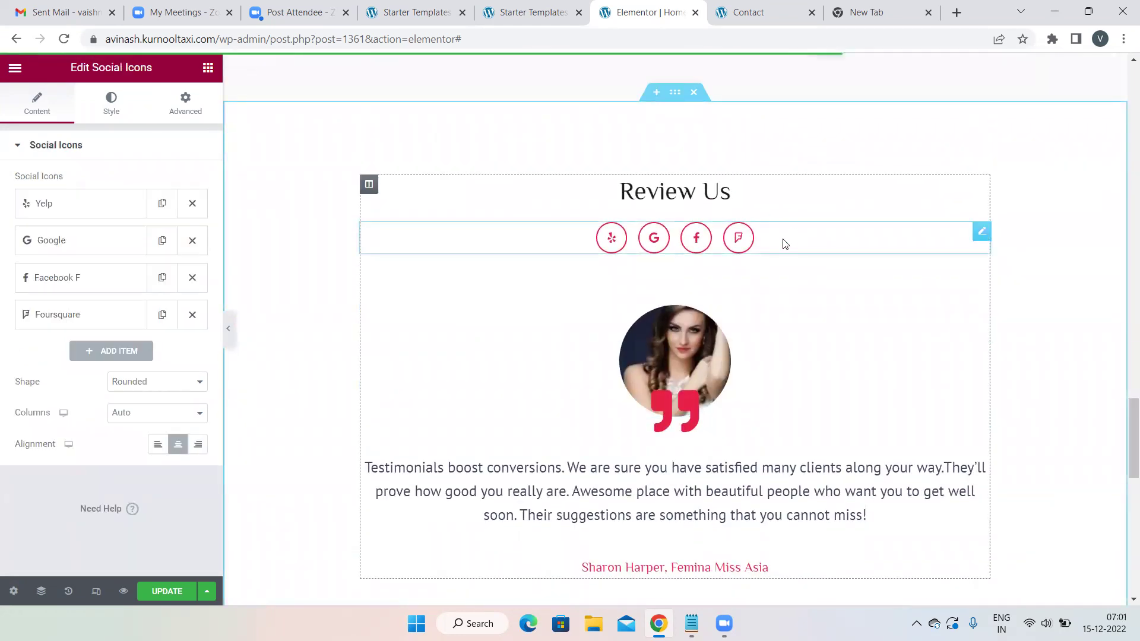
{"action": "left_click", "coordinate": [192, 203]}
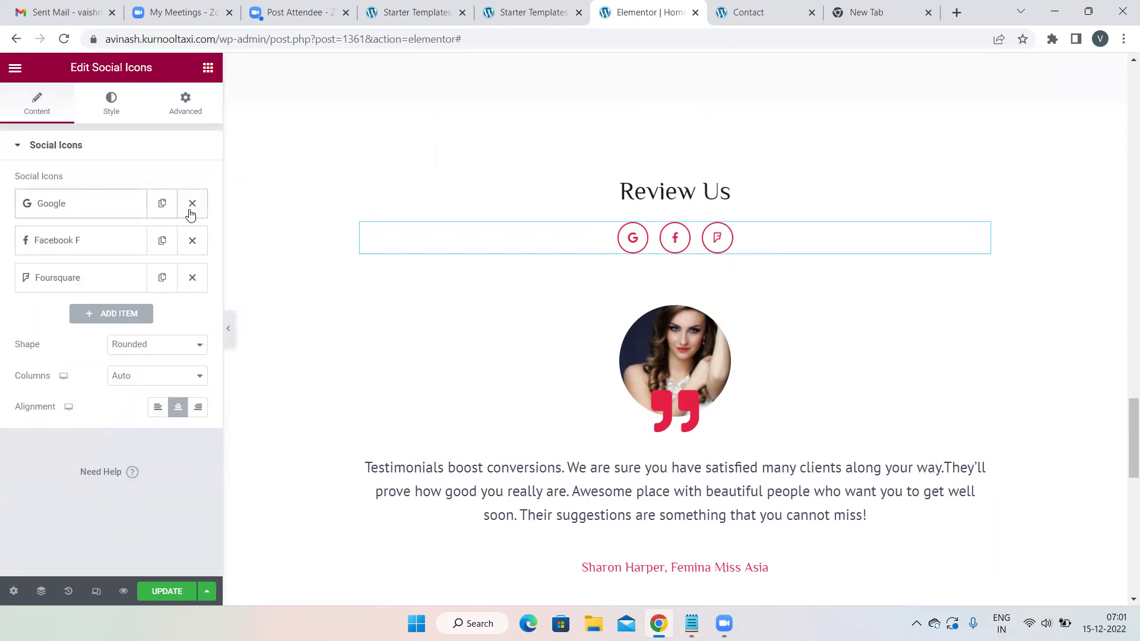
{"action": "left_click", "coordinate": [191, 205]}
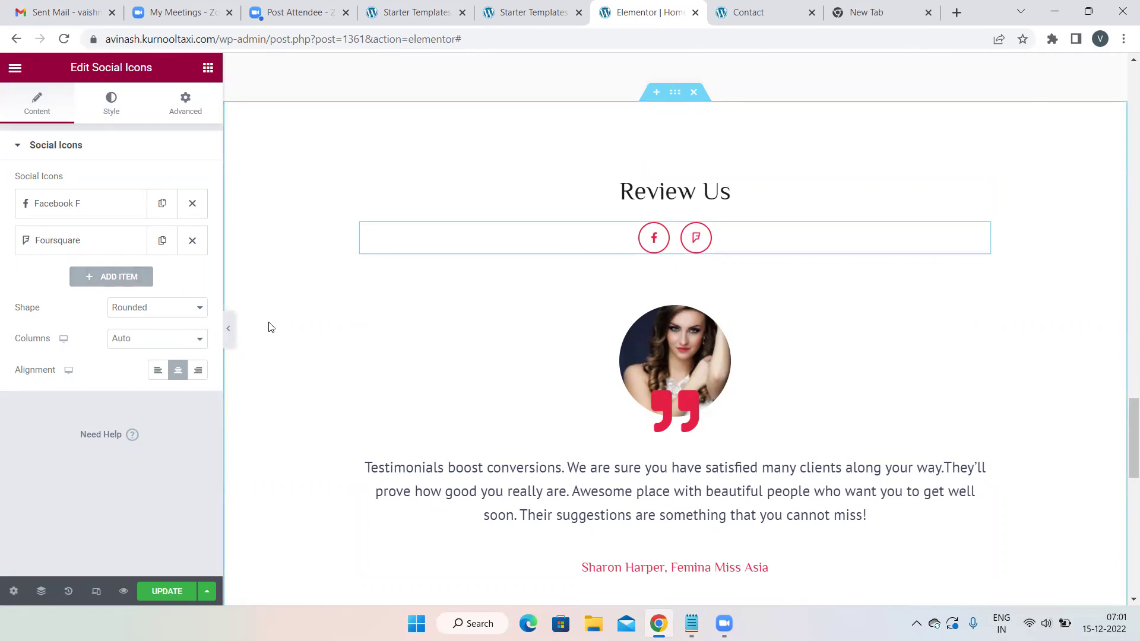
Add a new item to the Review Us social icons and give it the Instagram icon from the Icon Library.
{"action": "left_click", "coordinate": [93, 276]}
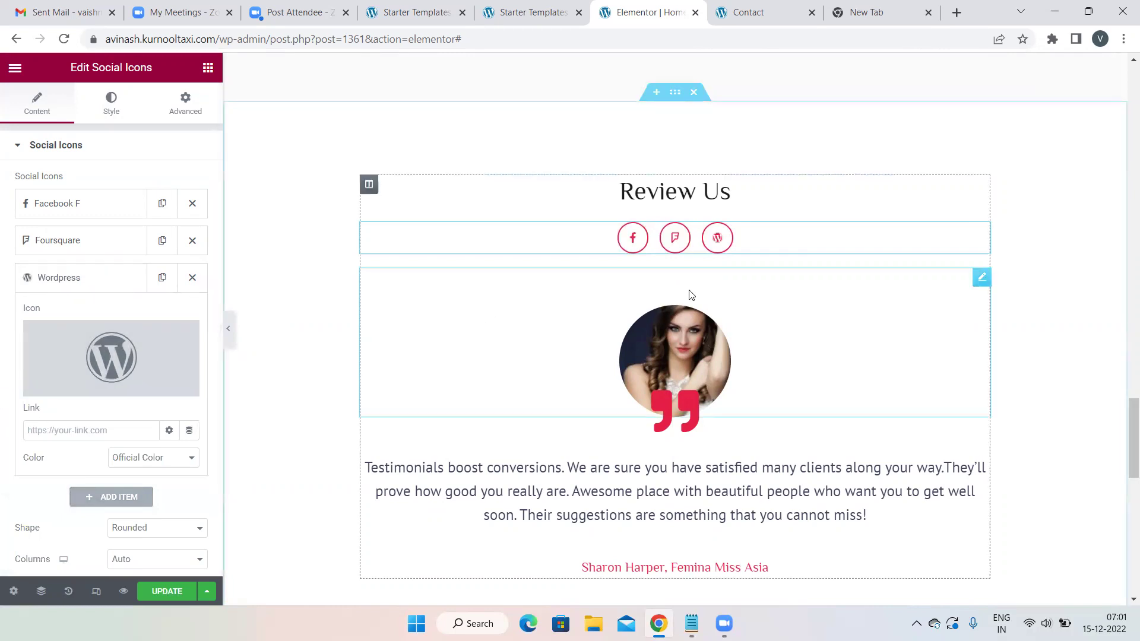
{"action": "mouse_move", "coordinate": [65, 392]}
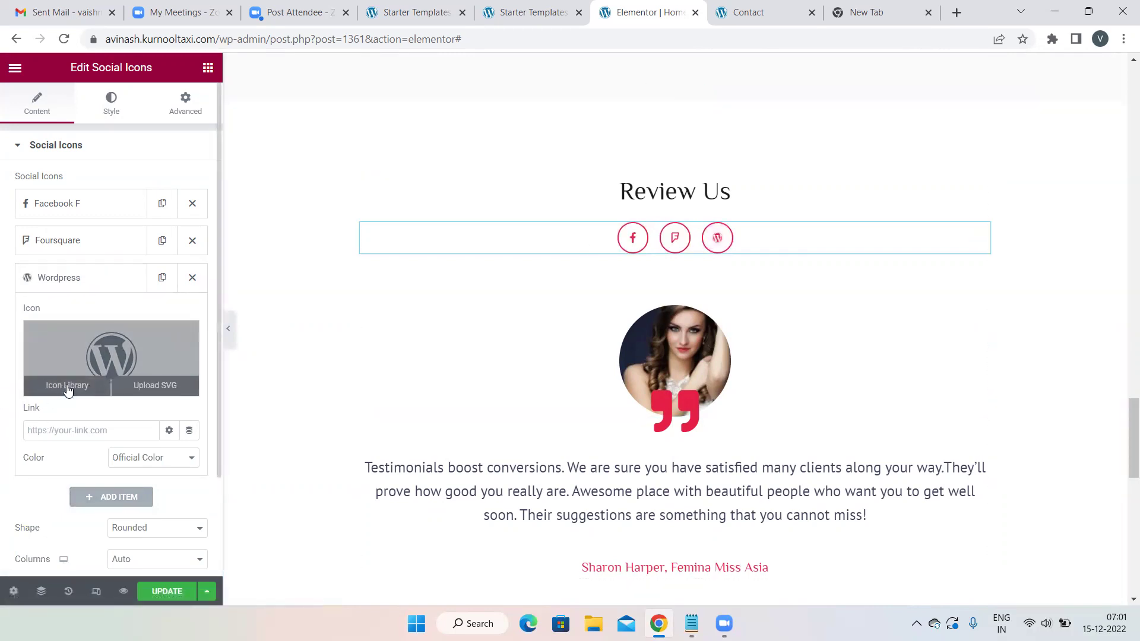
{"action": "left_click", "coordinate": [62, 386]}
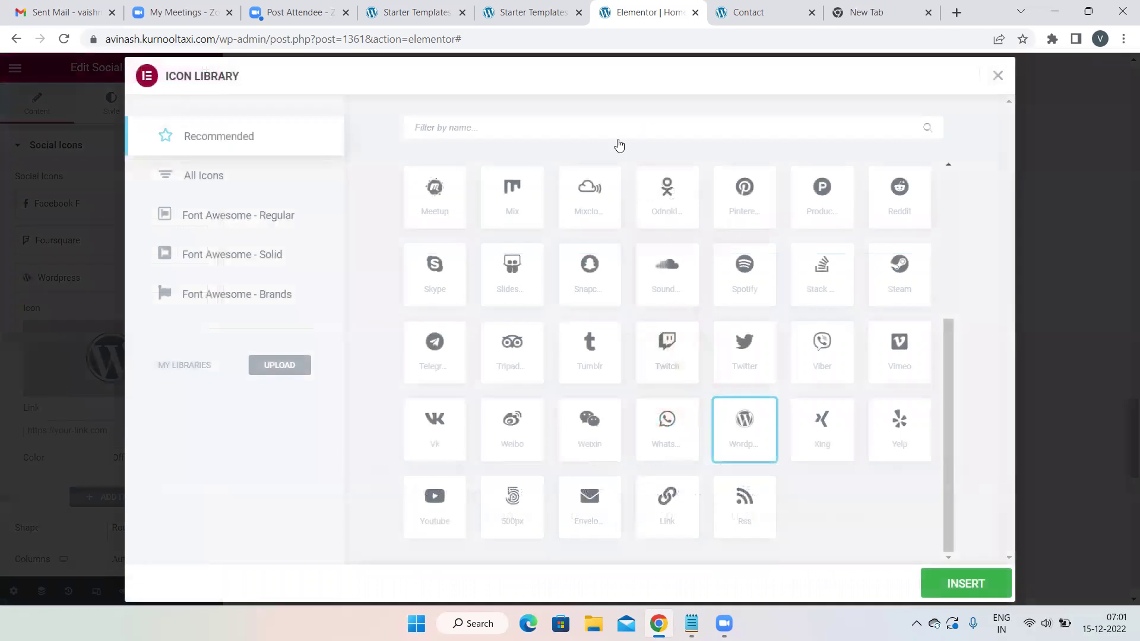
{"action": "type", "text": "insta"}
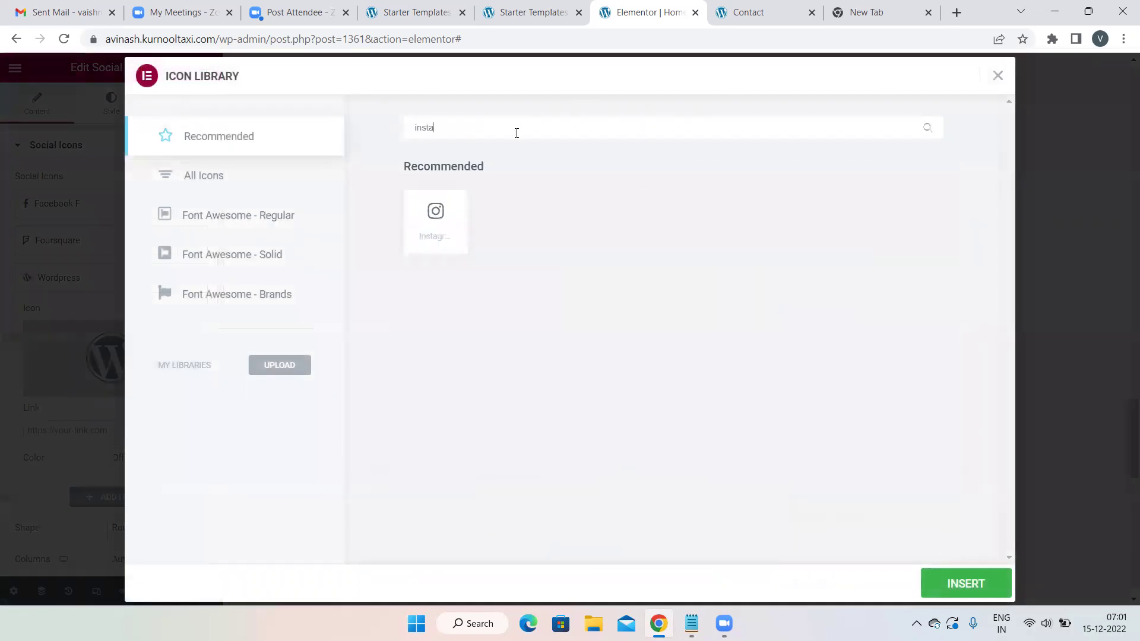
{"action": "left_click", "coordinate": [436, 213]}
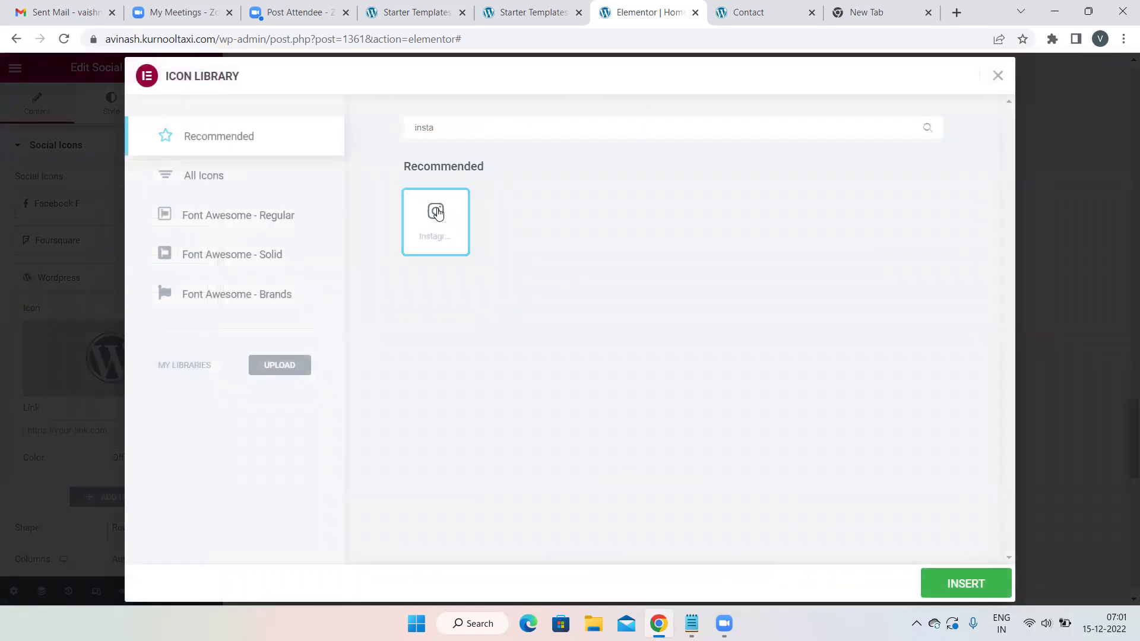
{"action": "left_click", "coordinate": [932, 537]}
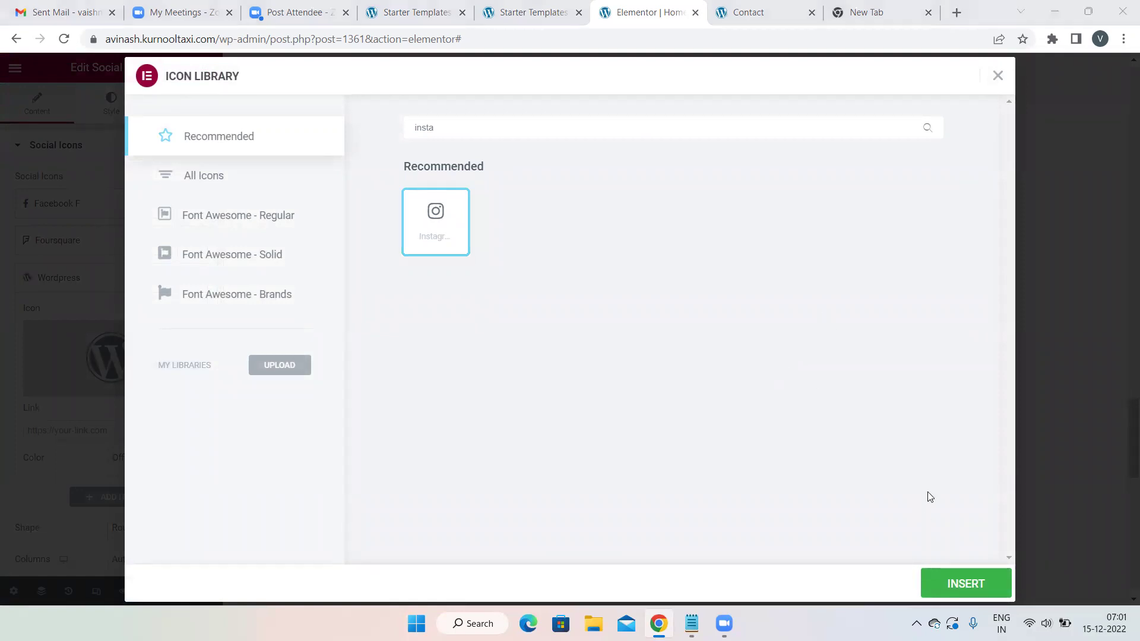
{"action": "left_click", "coordinate": [967, 581]}
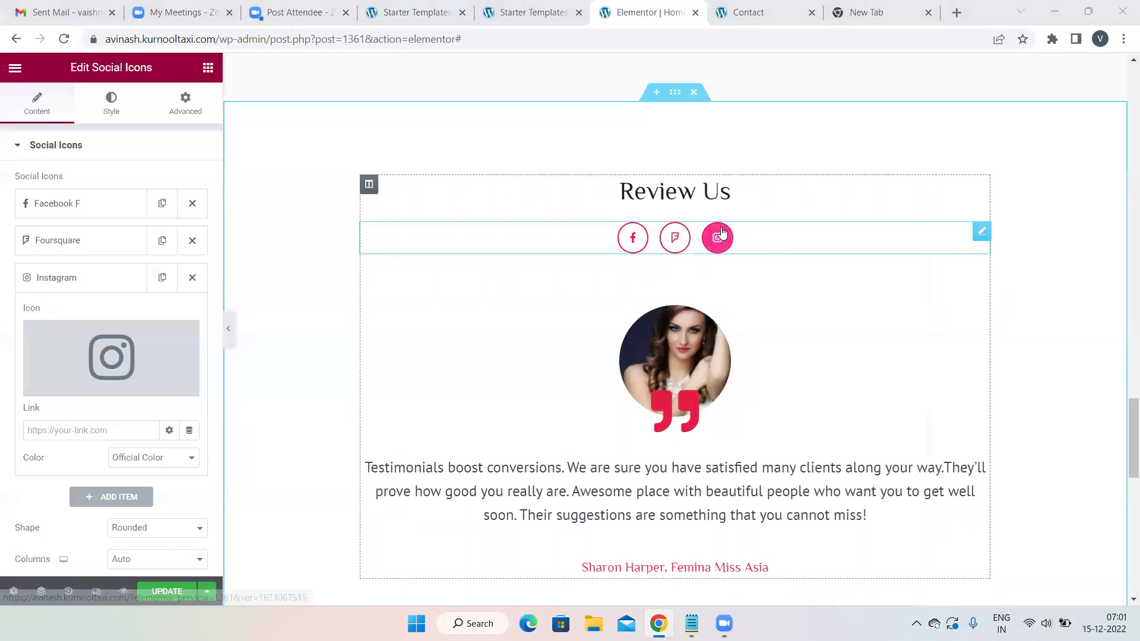
Check the Instagram item's link field and the shape options available for the social icons.
{"action": "left_click", "coordinate": [71, 429]}
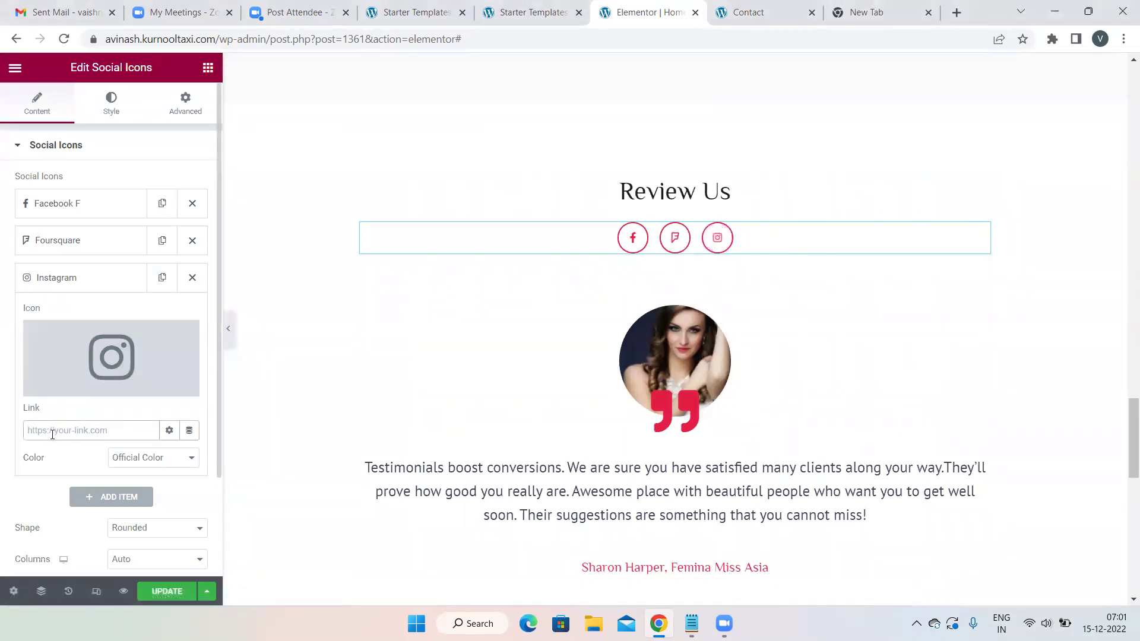
{"action": "scroll", "coordinate": [95, 443], "scroll_direction": "down", "scroll_amount": 2}
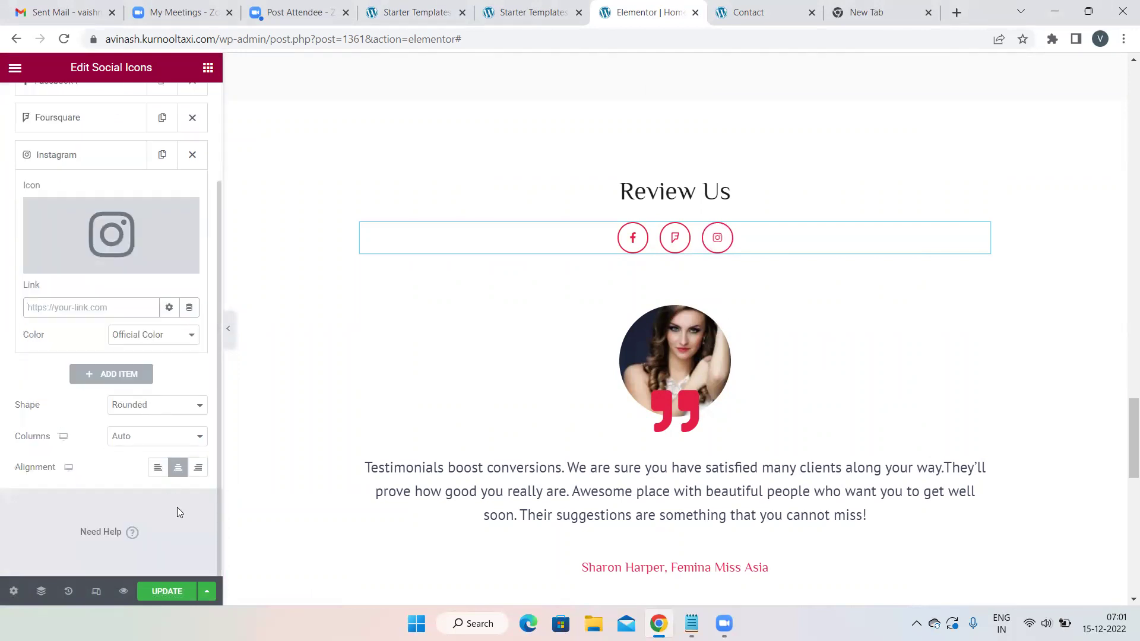
{"action": "left_click", "coordinate": [196, 405]}
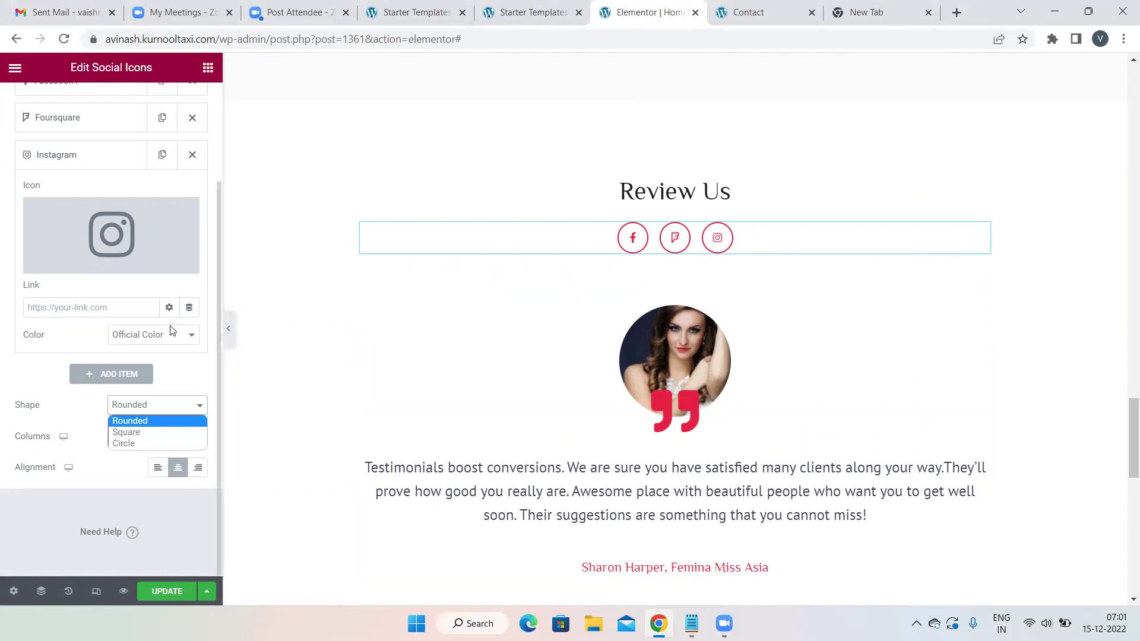
Open the social icons' advanced Background settings and view the rest of the page down to the footer.
{"action": "scroll", "coordinate": [181, 179], "scroll_direction": "up", "scroll_amount": 3}
{"action": "left_click", "coordinate": [186, 102]}
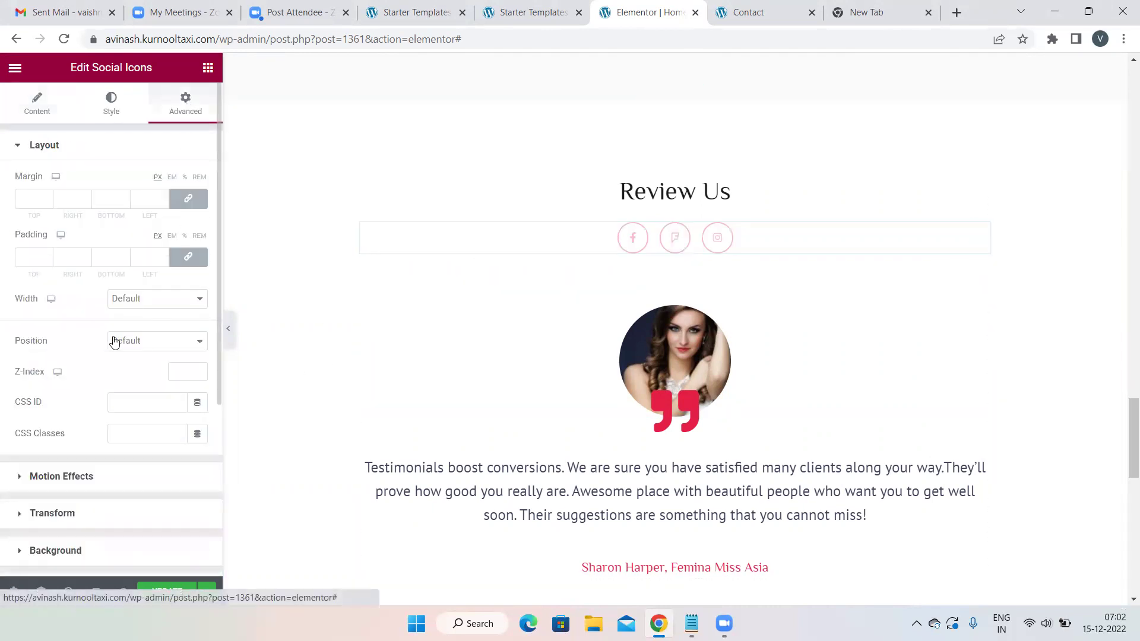
{"action": "scroll", "coordinate": [110, 356], "scroll_direction": "down", "scroll_amount": 4}
{"action": "left_click", "coordinate": [95, 315]}
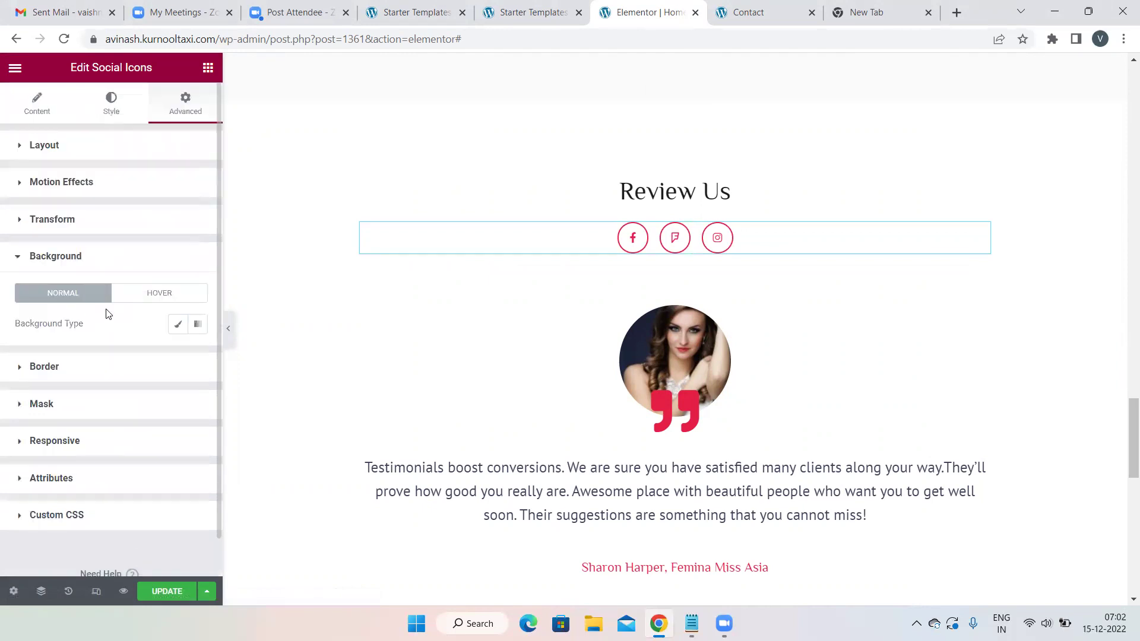
{"action": "scroll", "coordinate": [417, 336], "scroll_direction": "down", "scroll_amount": 3}
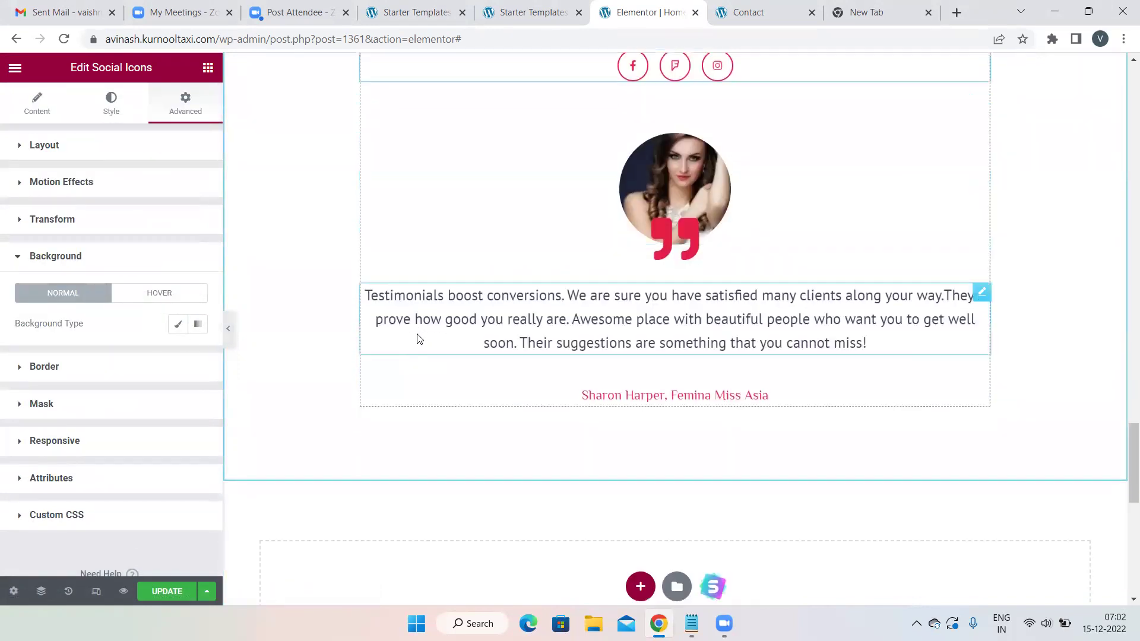
{"action": "scroll", "coordinate": [542, 327], "scroll_direction": "down", "scroll_amount": 10}
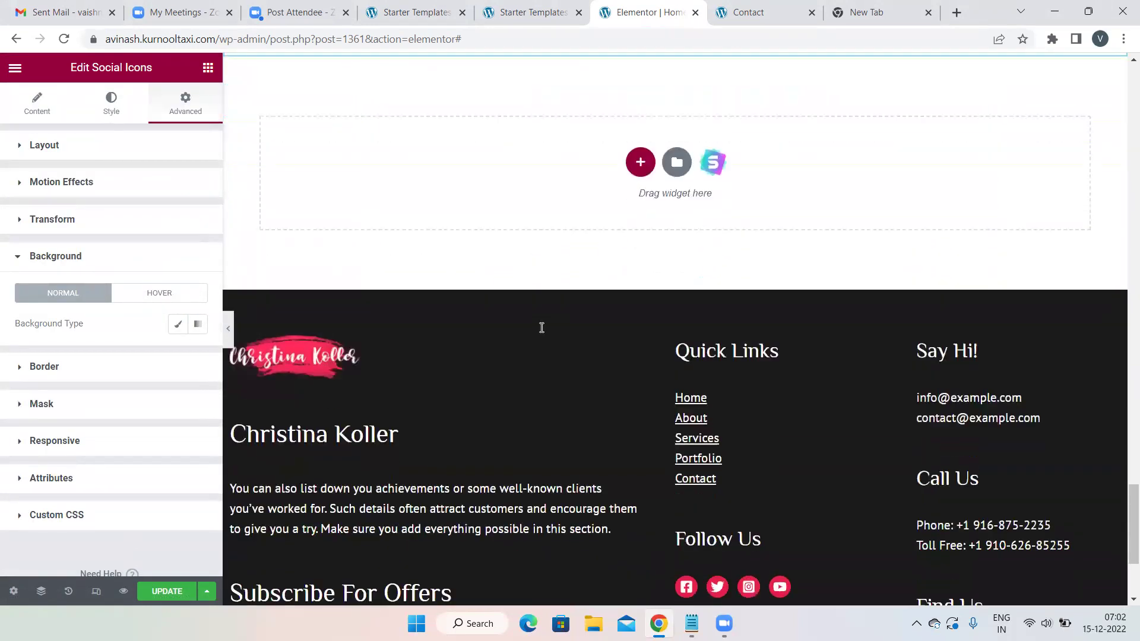
Update the home page to save the edits made to the Review Us social icons.
{"action": "scroll", "coordinate": [541, 327], "scroll_direction": "up", "scroll_amount": 15}
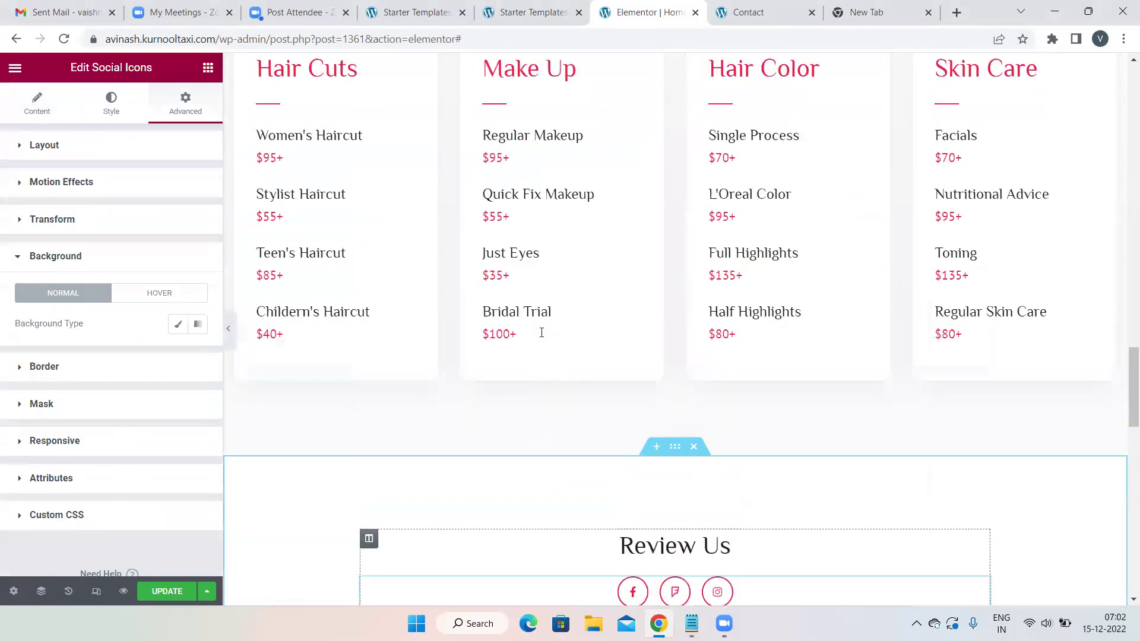
{"action": "scroll", "coordinate": [540, 333], "scroll_direction": "up", "scroll_amount": 12}
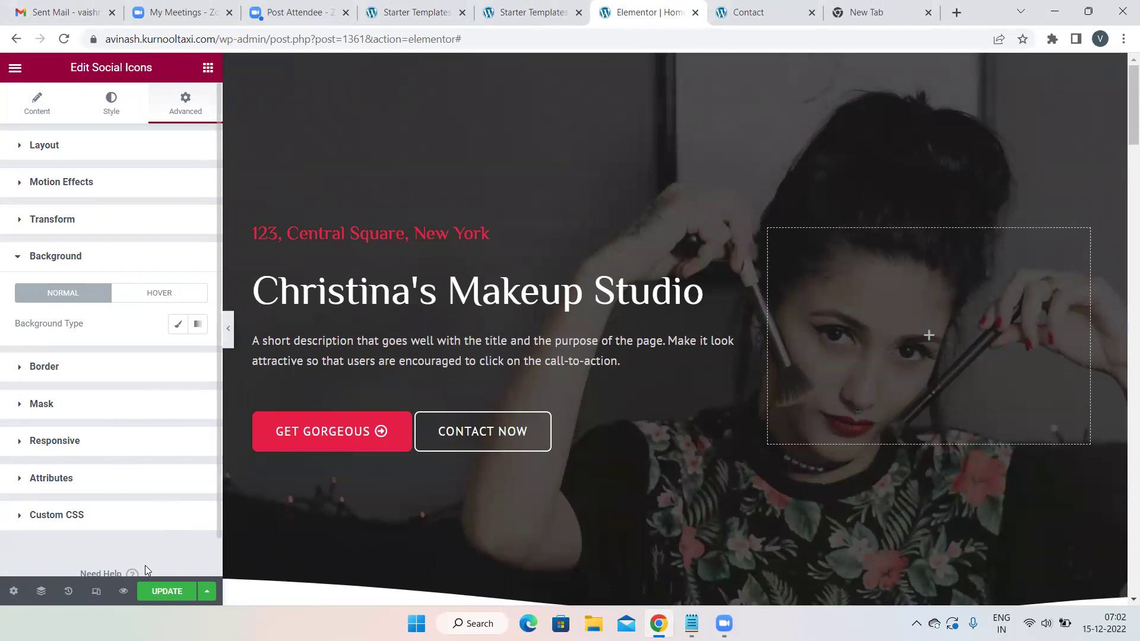
{"action": "left_click", "coordinate": [152, 591]}
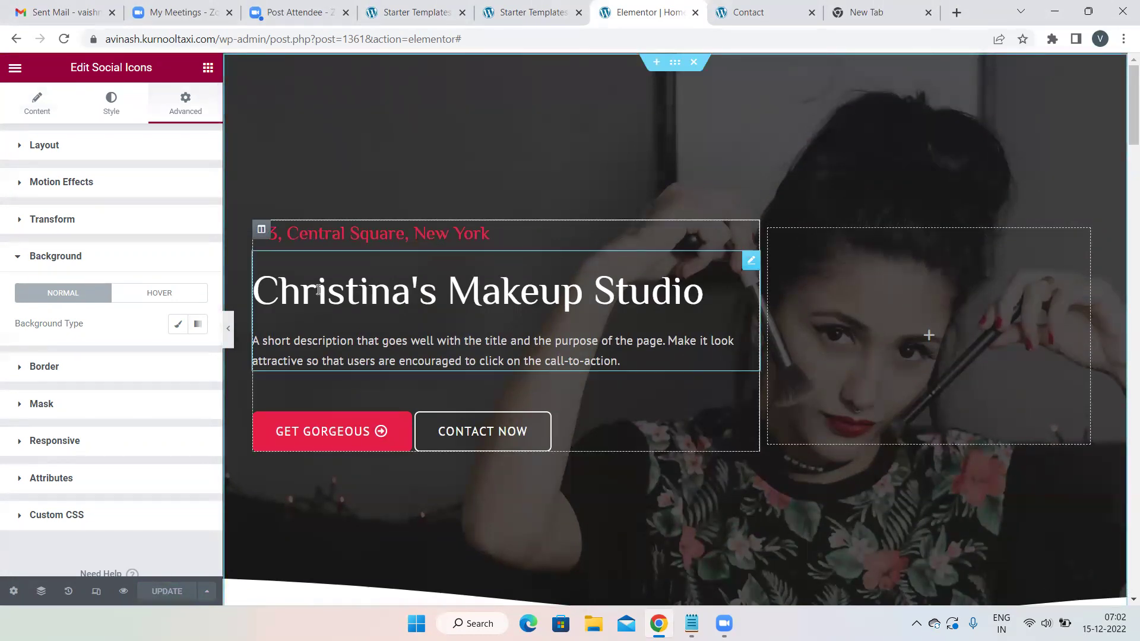
Check the site name, description, logo and favicon fields in the Site Identity settings, and return to the widget list.
{"action": "left_click", "coordinate": [14, 71]}
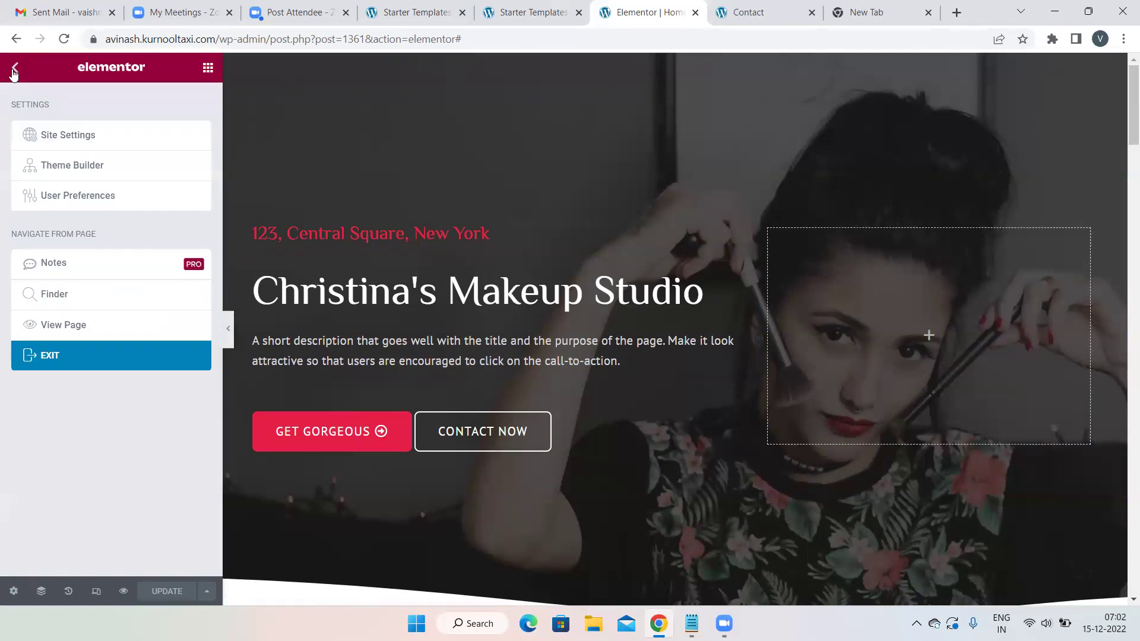
{"action": "left_click", "coordinate": [93, 143]}
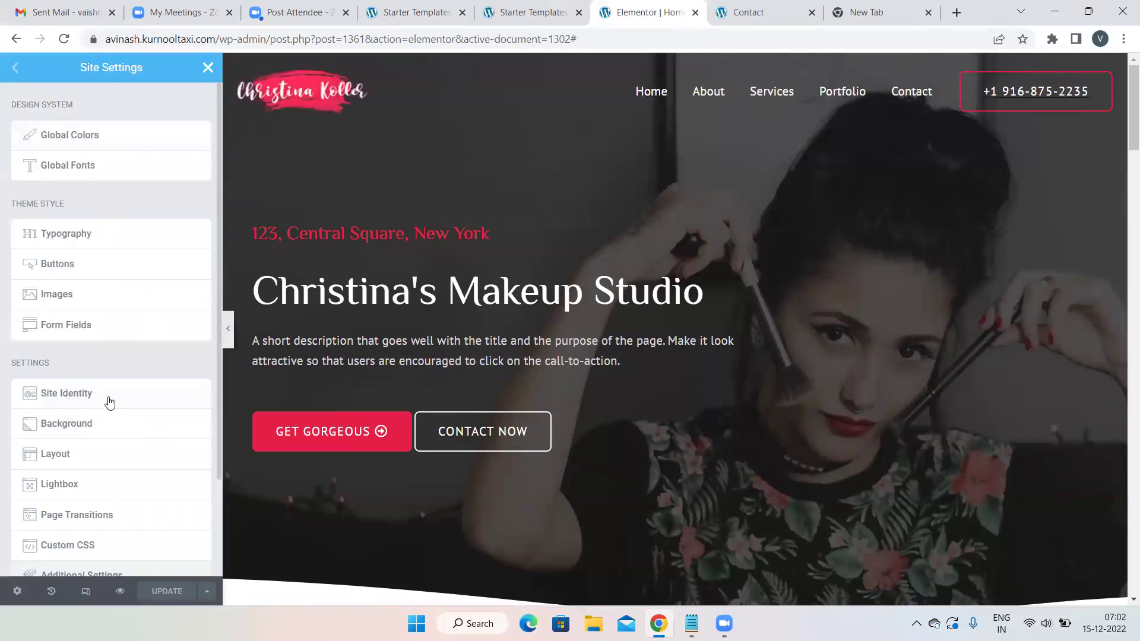
{"action": "left_click", "coordinate": [80, 395]}
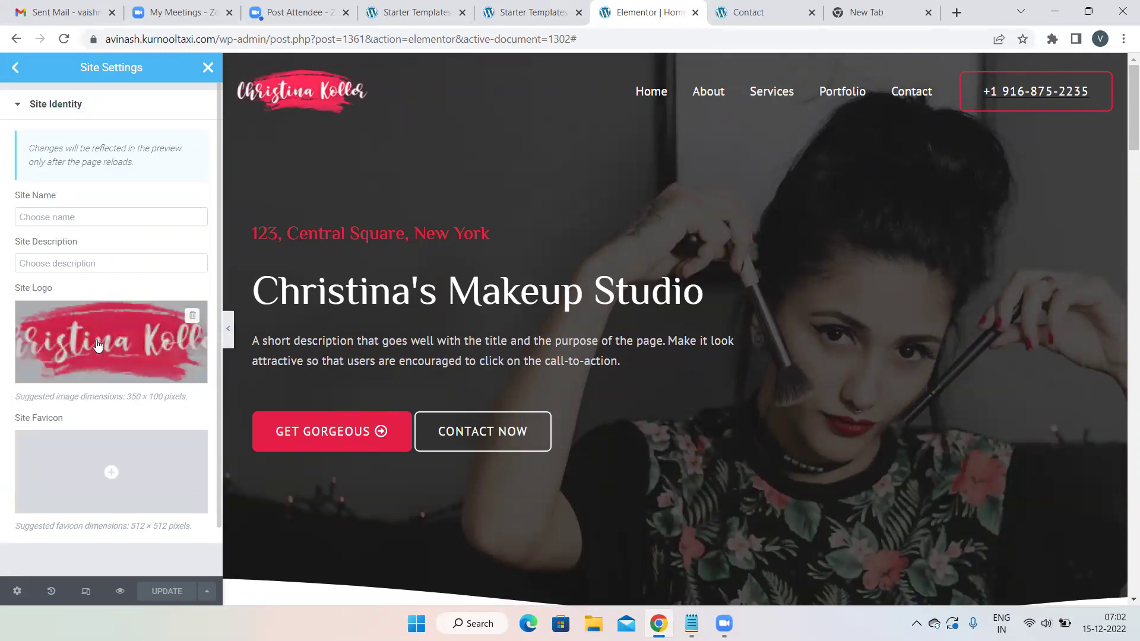
{"action": "left_click", "coordinate": [208, 68]}
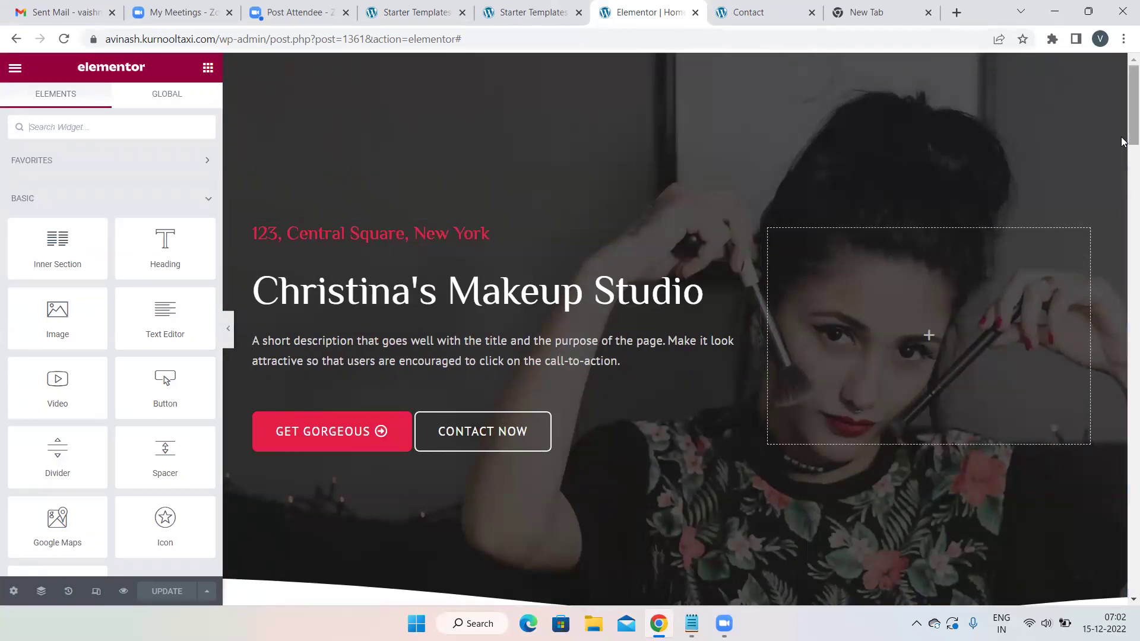
{"action": "mouse_move", "coordinate": [1130, 127]}
{"action": "left_mouse_down"}
{"action": "mouse_move", "coordinate": [1123, 151]}
{"action": "mouse_move", "coordinate": [1122, 123]}
{"action": "left_mouse_up"}
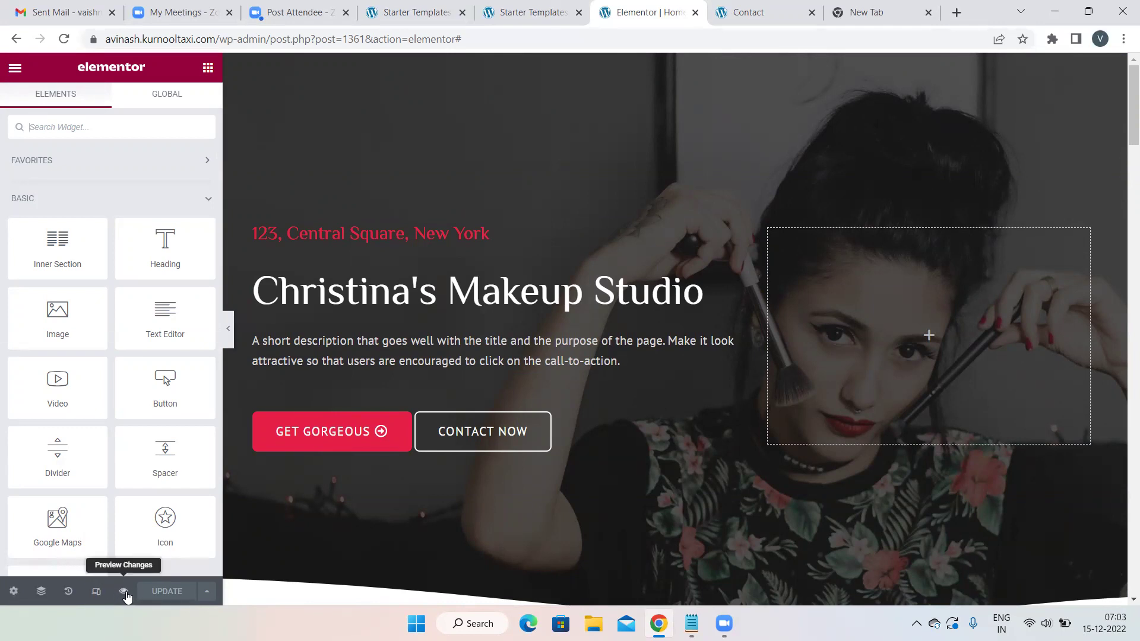
Turn on responsive mode and review the home page at desktop and tablet sizes.
{"action": "left_click", "coordinate": [95, 592]}
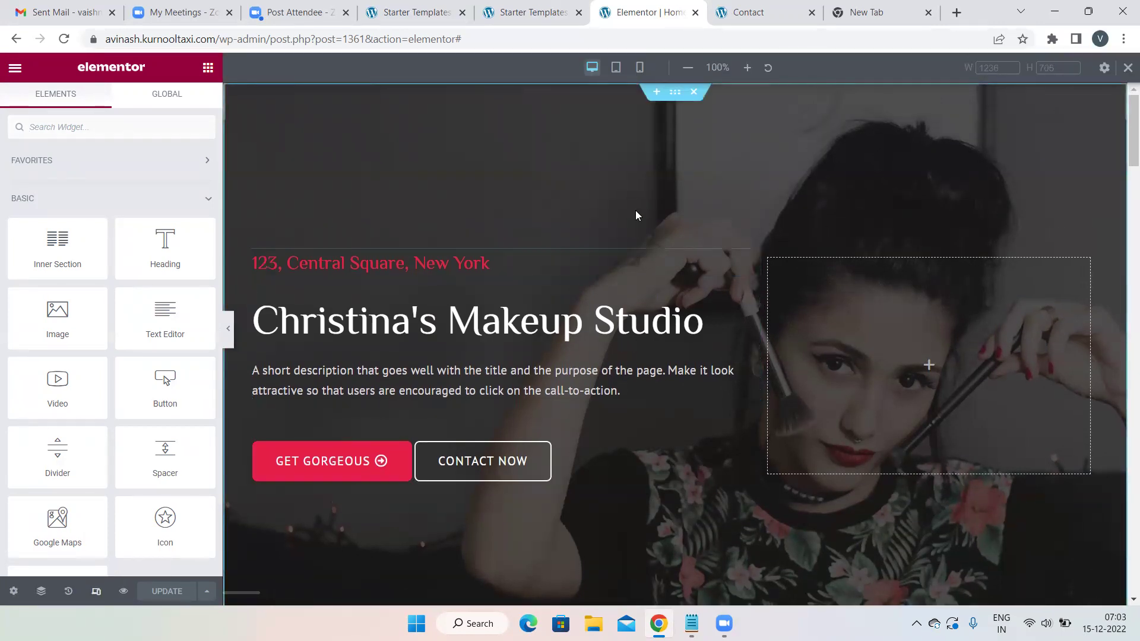
{"action": "scroll", "coordinate": [667, 262], "scroll_direction": "down", "scroll_amount": 1}
{"action": "scroll", "coordinate": [665, 262], "scroll_direction": "down", "scroll_amount": 15}
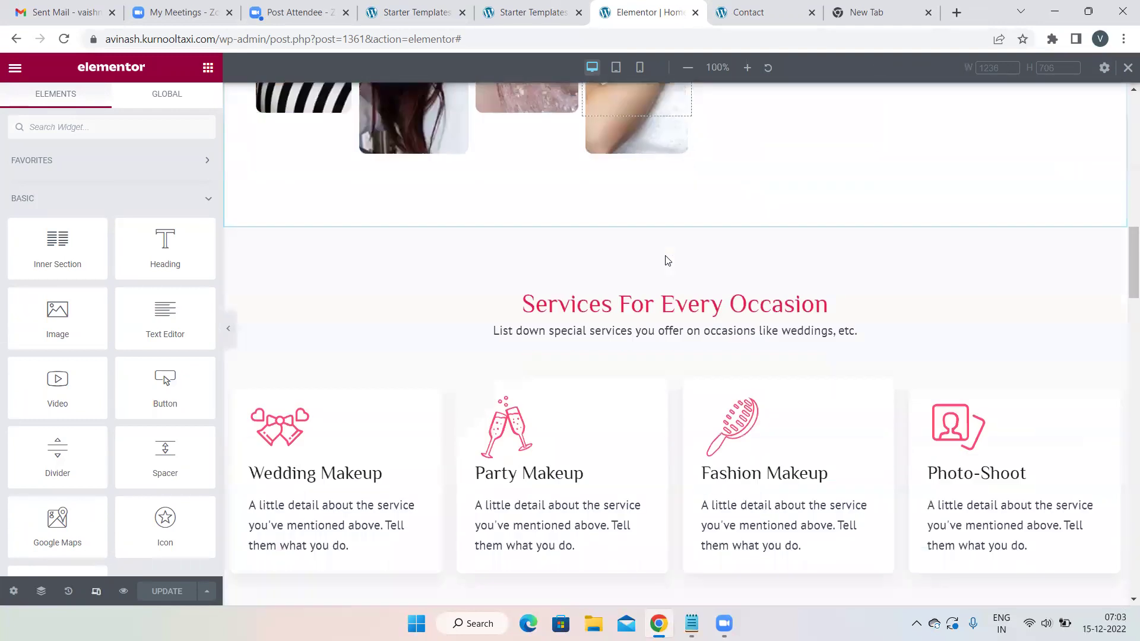
{"action": "scroll", "coordinate": [666, 260], "scroll_direction": "up", "scroll_amount": 7}
{"action": "scroll", "coordinate": [667, 259], "scroll_direction": "up", "scroll_amount": 8}
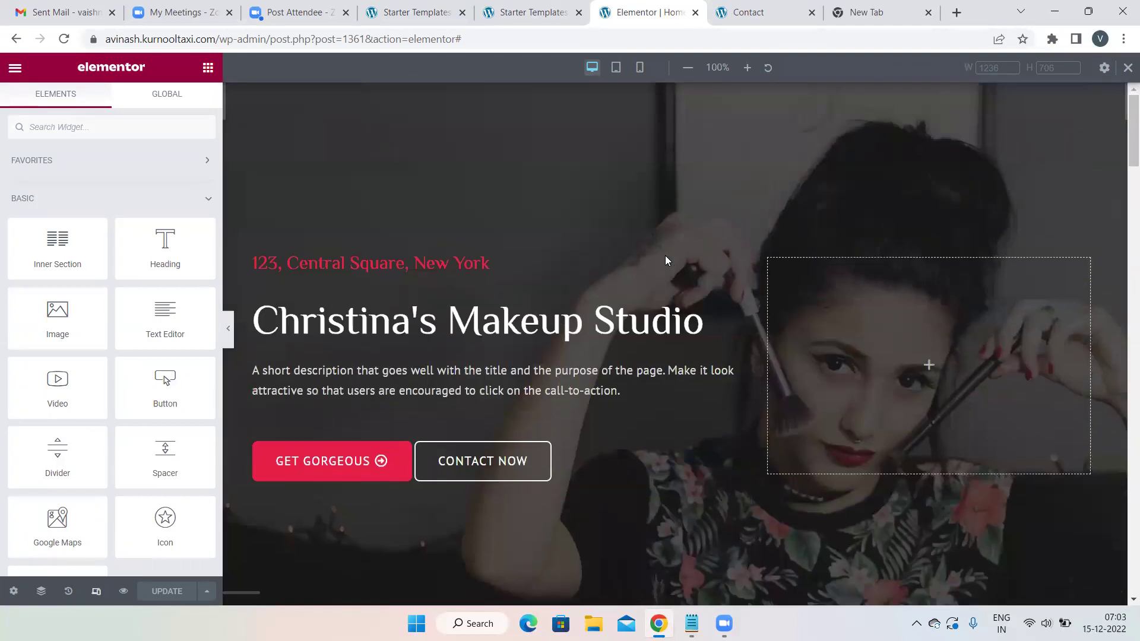
{"action": "left_click", "coordinate": [616, 69]}
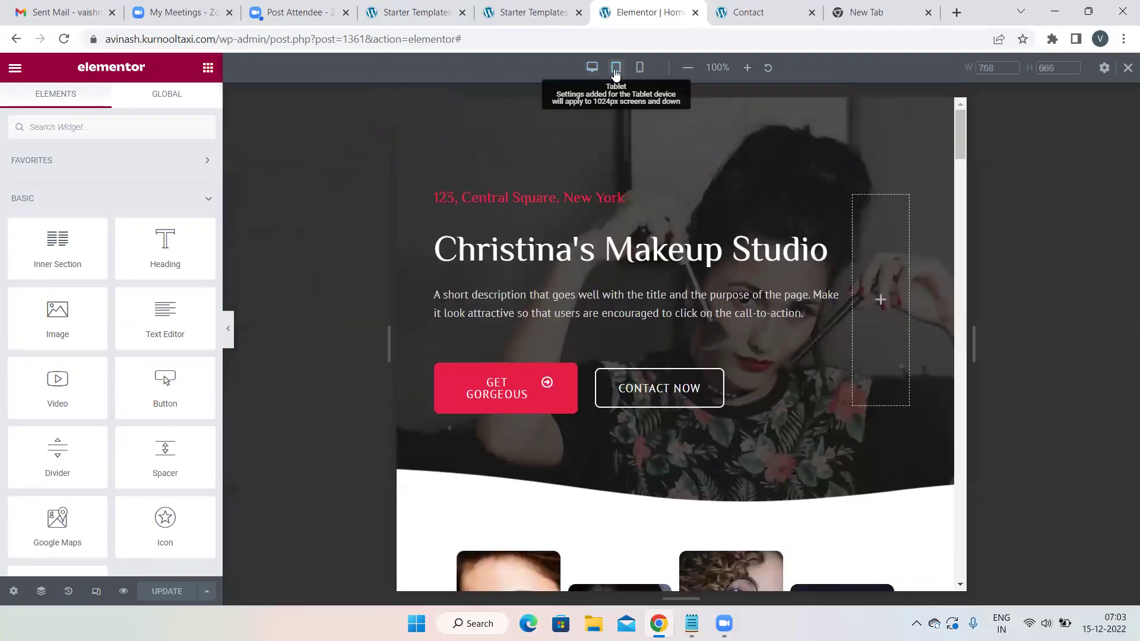
{"action": "scroll", "coordinate": [774, 287], "scroll_direction": "down", "scroll_amount": 4}
{"action": "scroll", "coordinate": [773, 288], "scroll_direction": "down", "scroll_amount": 20}
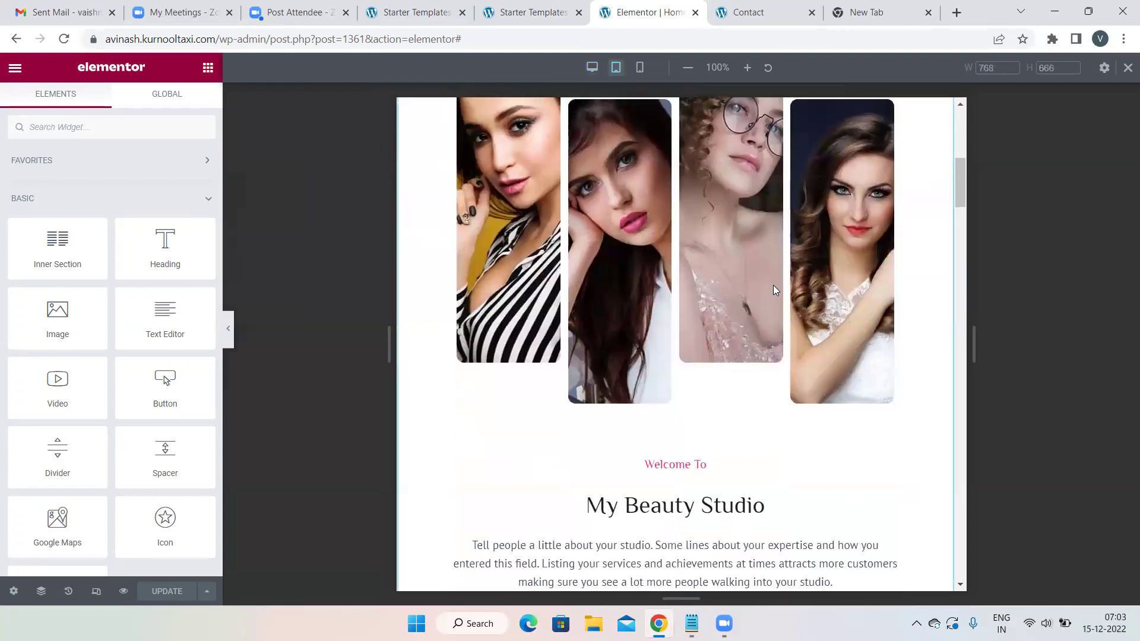
{"action": "scroll", "coordinate": [774, 284], "scroll_direction": "down", "scroll_amount": 2}
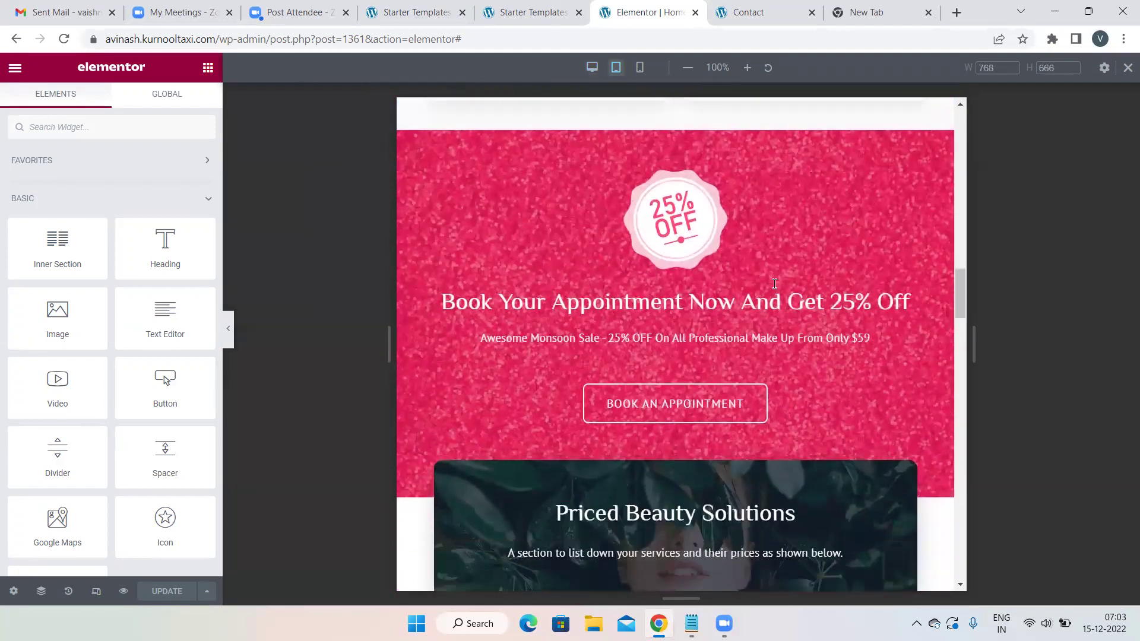
In mobile view, try Center Left and Top Left for the hero section's background image position, and set it to Center Center.
{"action": "left_click", "coordinate": [641, 67]}
{"action": "scroll", "coordinate": [674, 254], "scroll_direction": "up", "scroll_amount": 15}
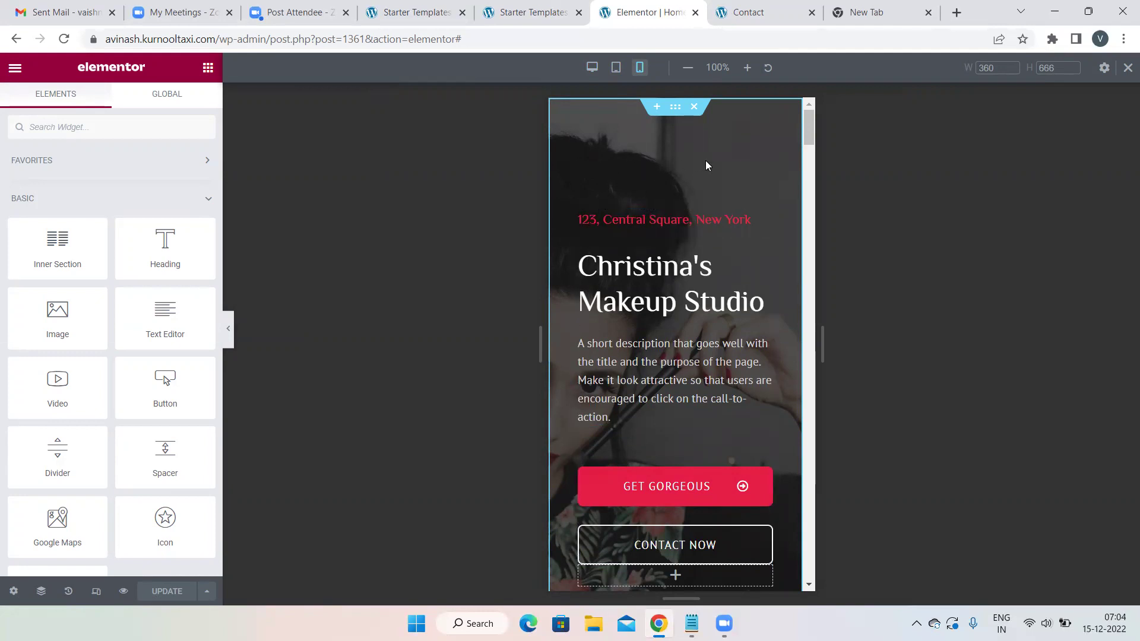
{"action": "left_click", "coordinate": [673, 108]}
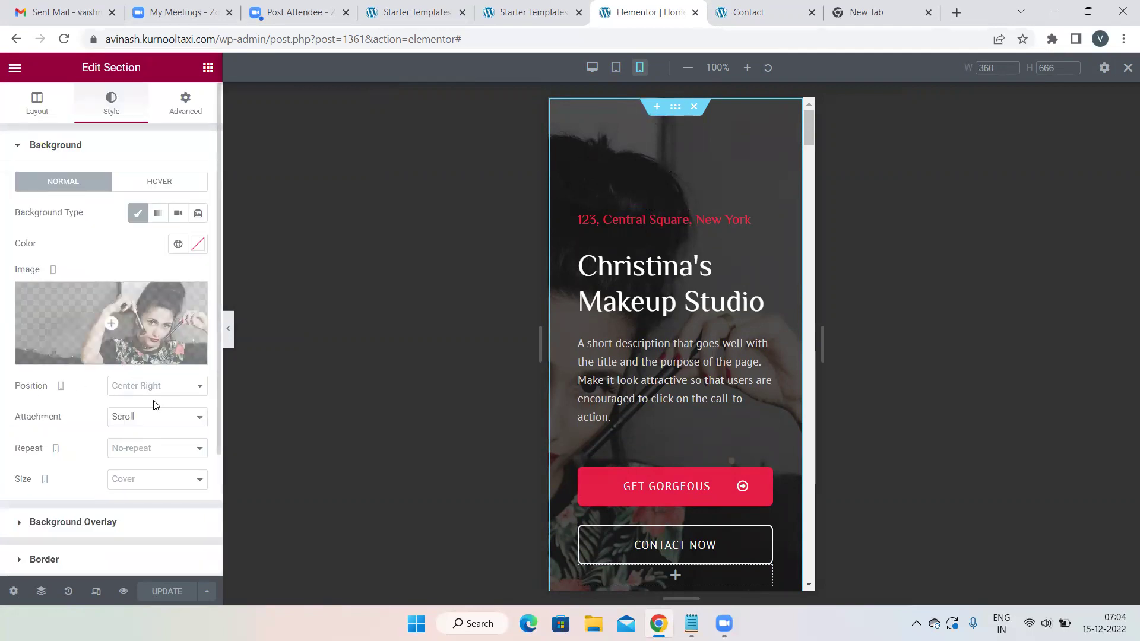
{"action": "scroll", "coordinate": [154, 403], "scroll_direction": "down", "scroll_amount": 2}
{"action": "left_click", "coordinate": [191, 295]}
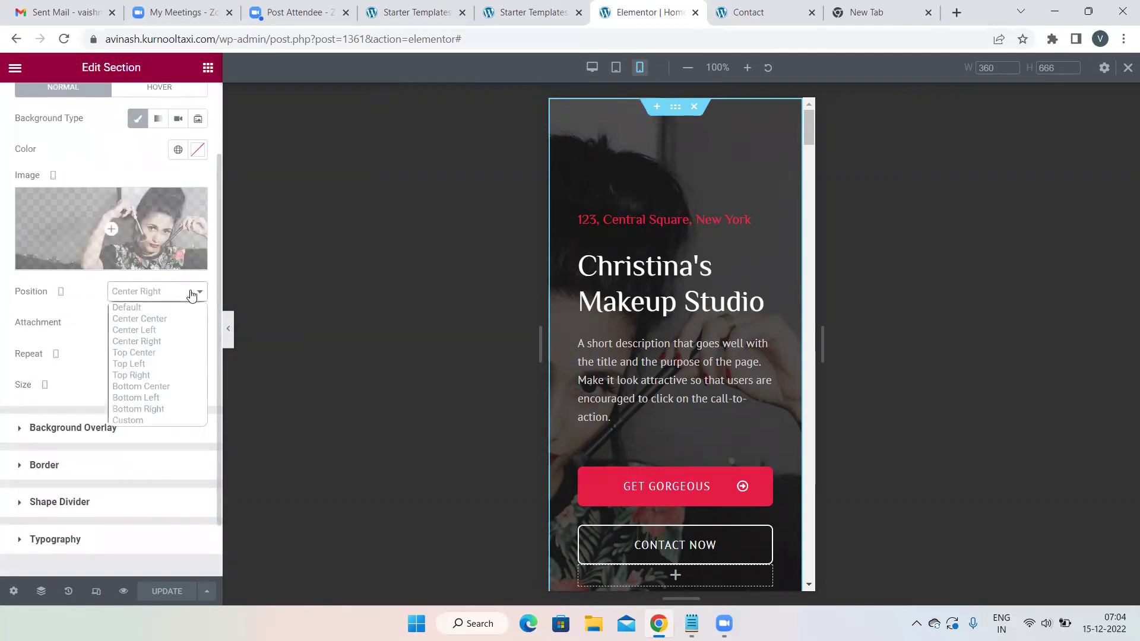
{"action": "left_click", "coordinate": [148, 331]}
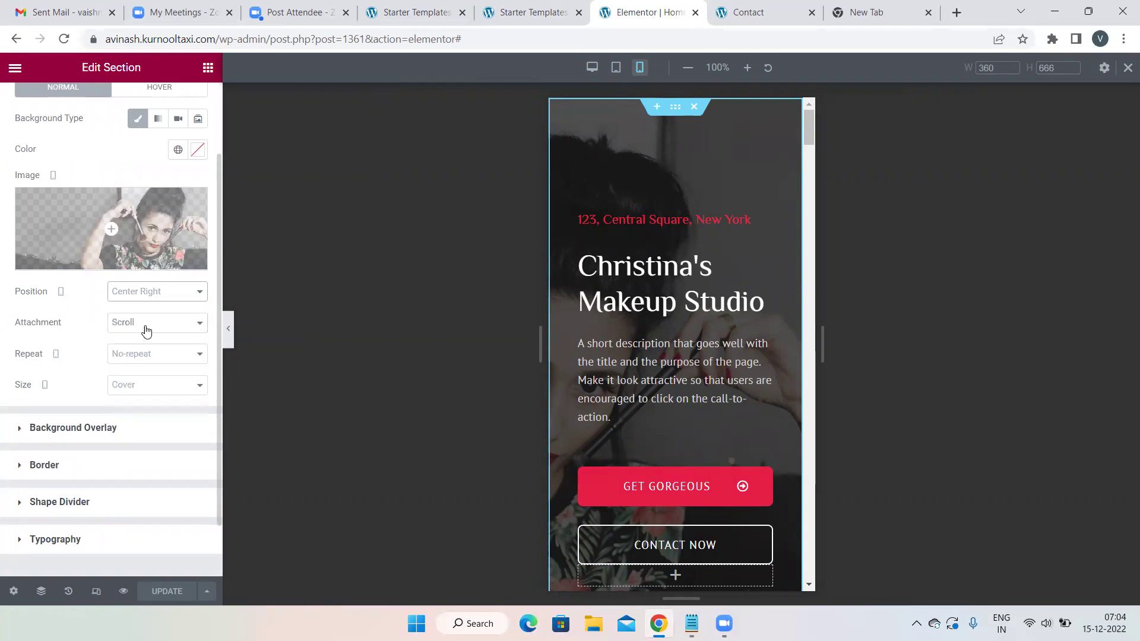
{"action": "left_click", "coordinate": [181, 294]}
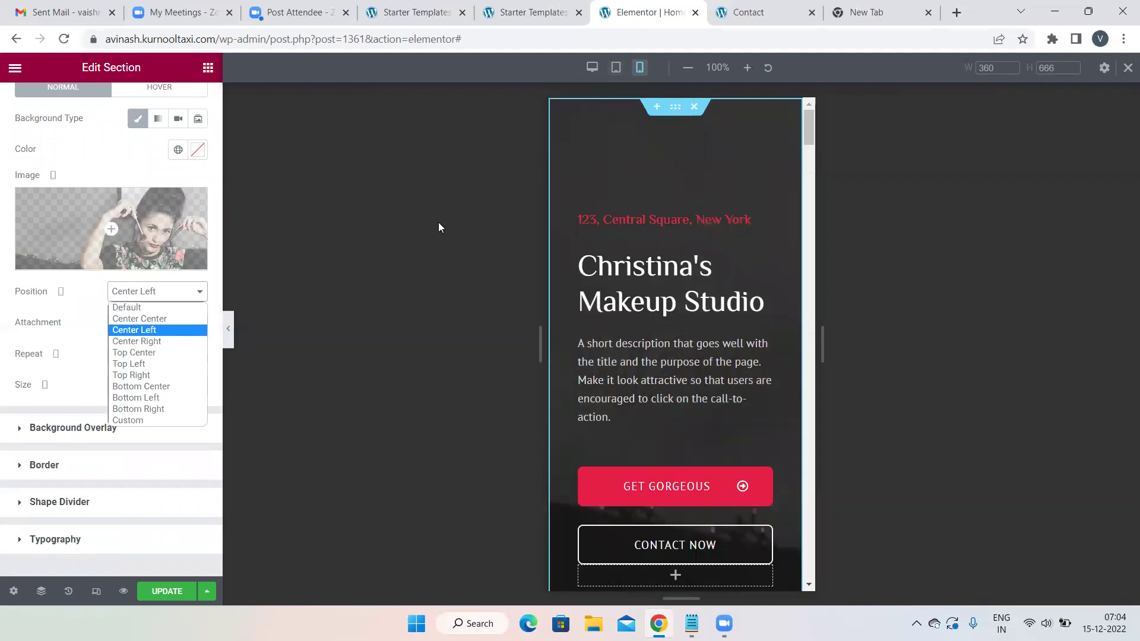
{"action": "left_click", "coordinate": [135, 364]}
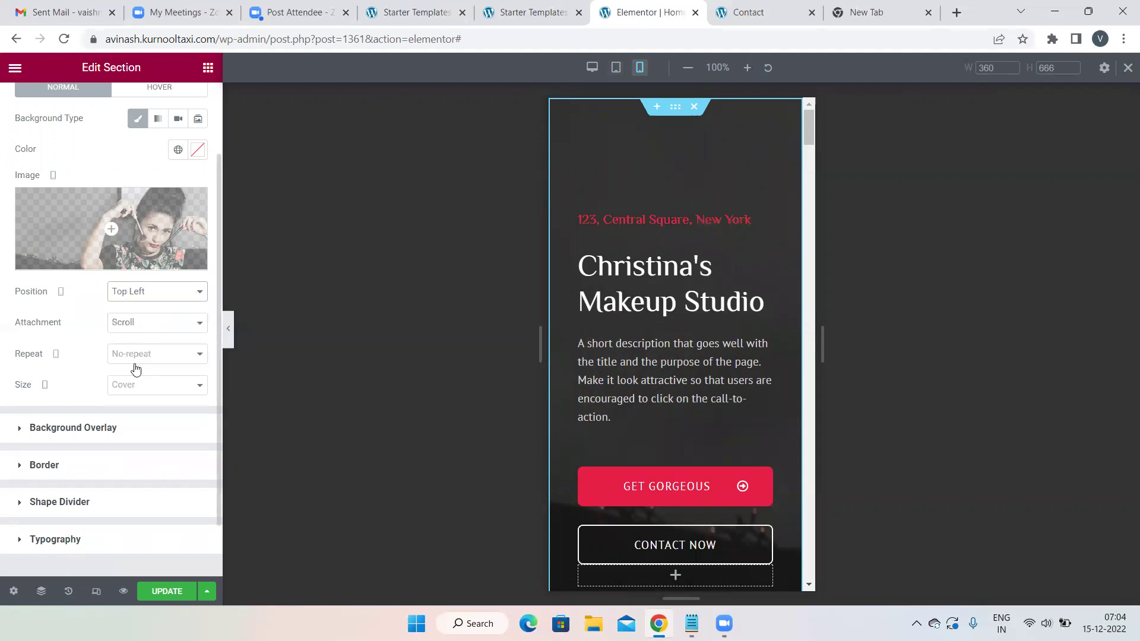
{"action": "left_click", "coordinate": [168, 291]}
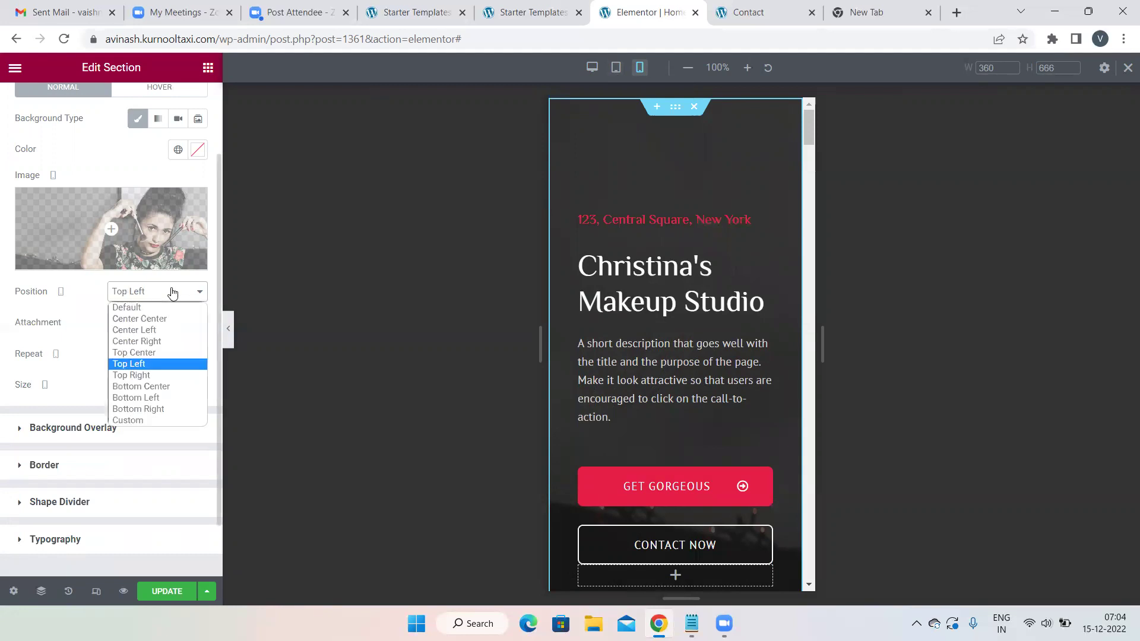
{"action": "left_click", "coordinate": [146, 319]}
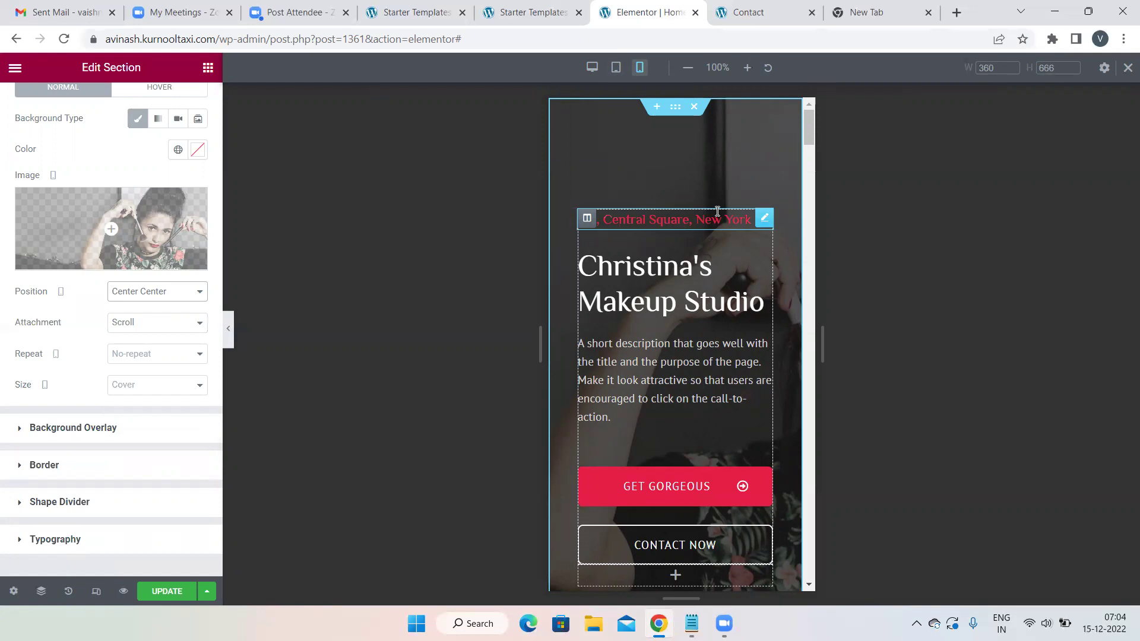
Compare the hero section's background image across desktop, mobile and tablet views, and leave responsive mode in desktop view.
{"action": "left_click", "coordinate": [592, 68]}
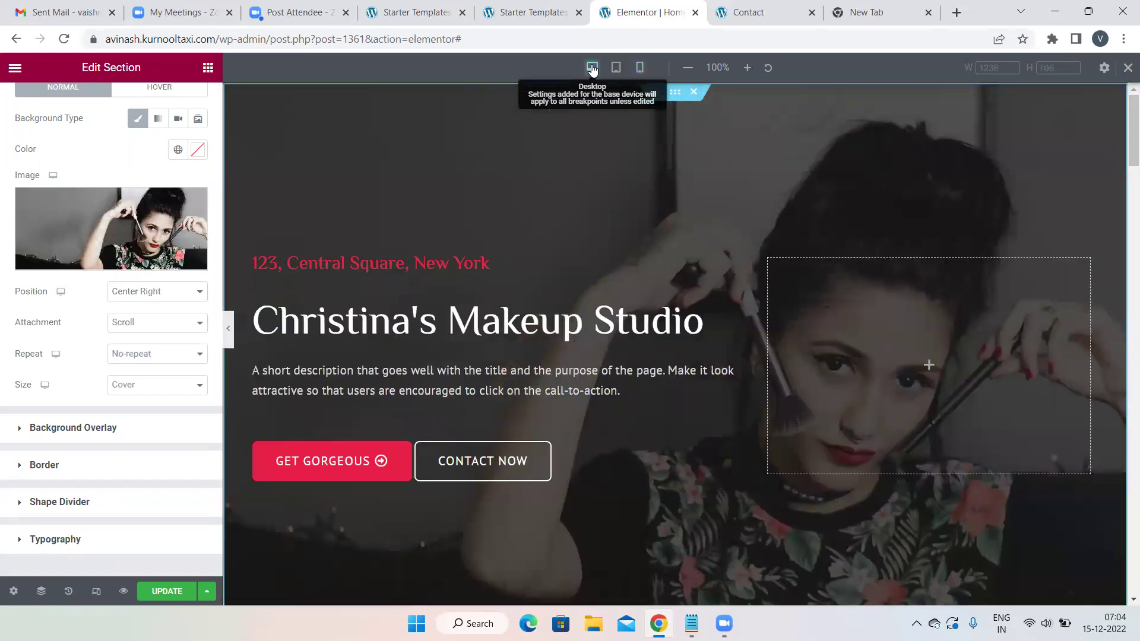
{"action": "left_click", "coordinate": [639, 69]}
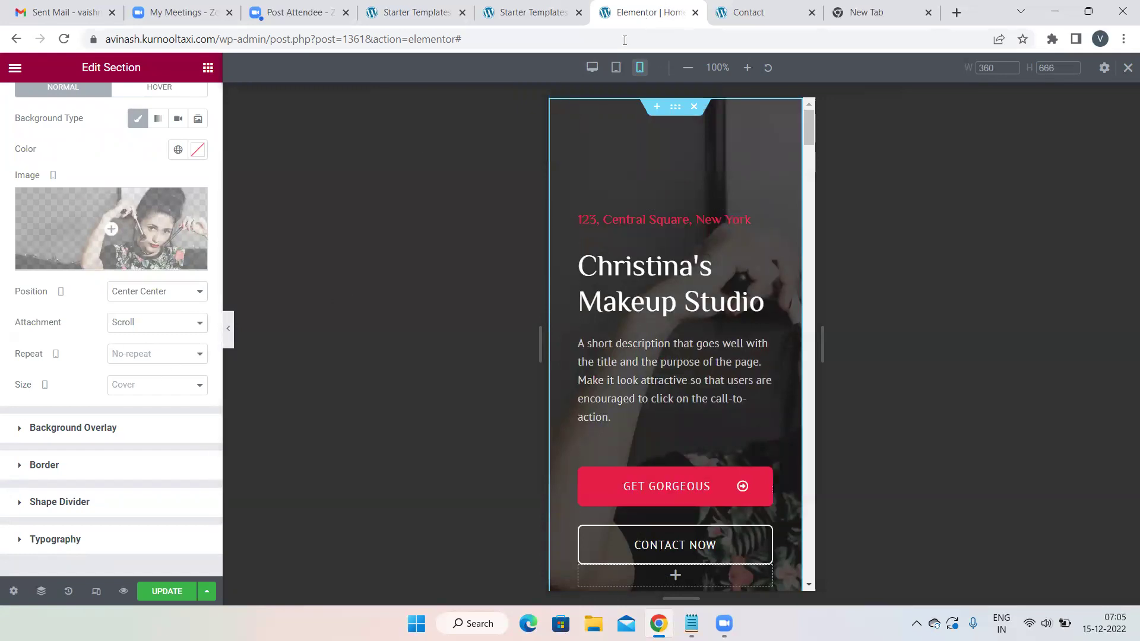
{"action": "left_click", "coordinate": [613, 72]}
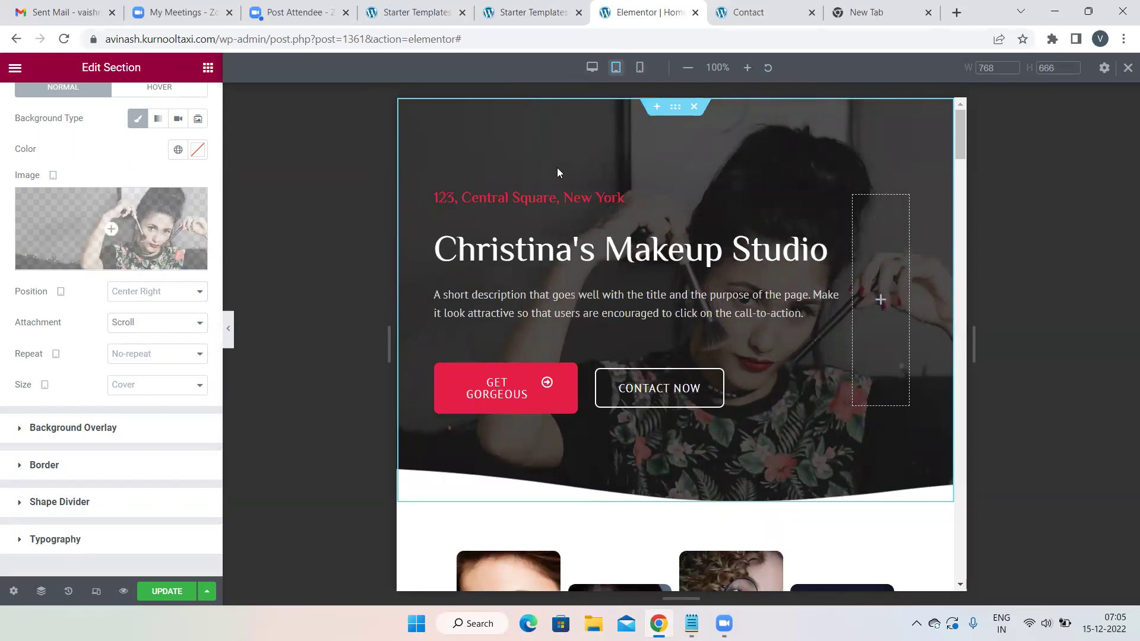
{"action": "left_click", "coordinate": [589, 71]}
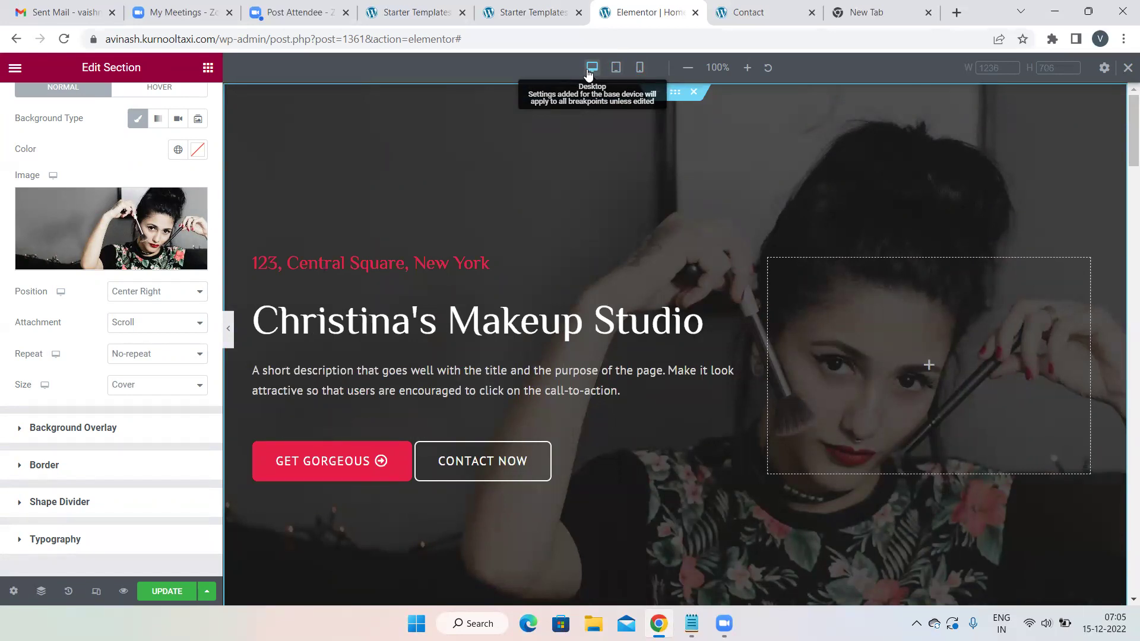
{"action": "left_click", "coordinate": [1127, 68]}
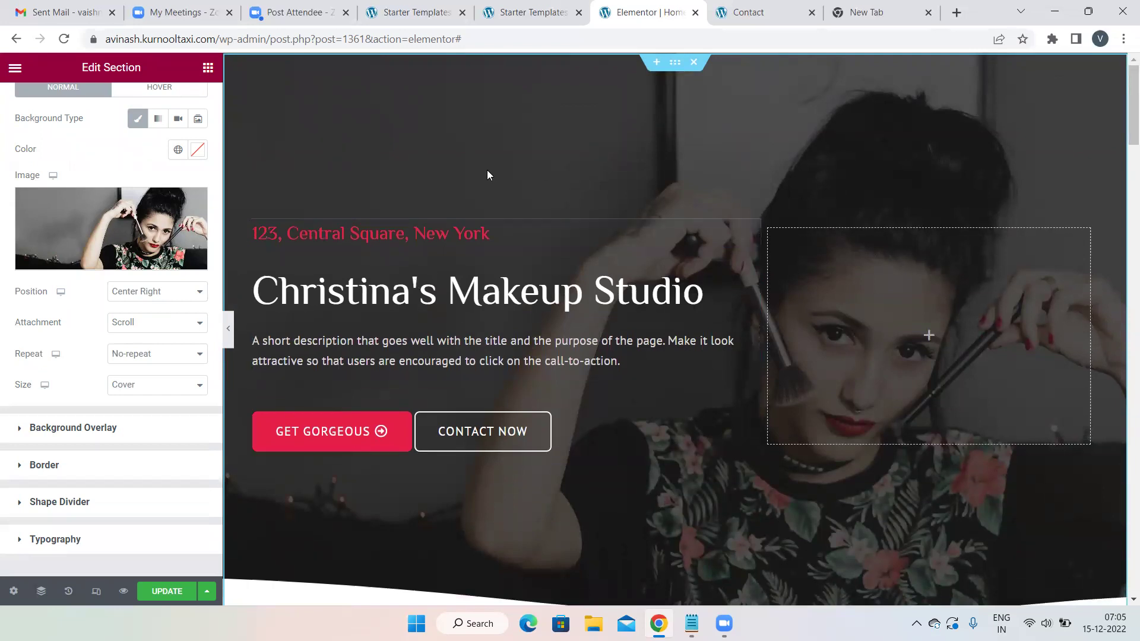
Review the home page from the hero section down to the footer, including the Review Us section and the footer columns.
{"action": "scroll", "coordinate": [487, 172], "scroll_direction": "down", "scroll_amount": 4}
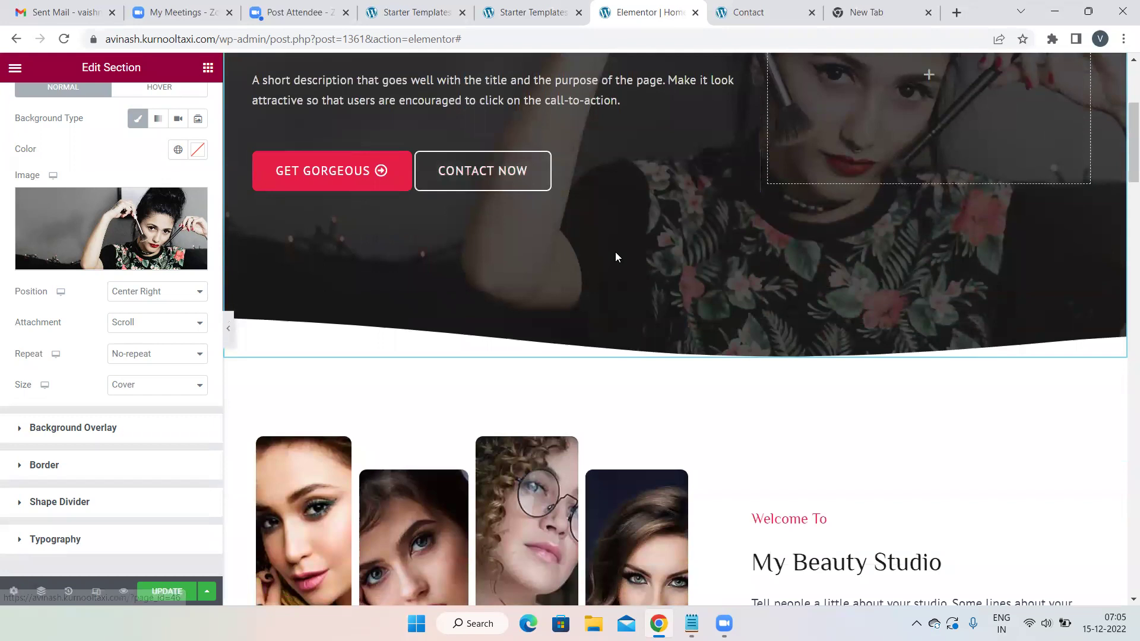
{"action": "scroll", "coordinate": [616, 252], "scroll_direction": "down", "scroll_amount": 3}
{"action": "scroll", "coordinate": [586, 226], "scroll_direction": "up", "scroll_amount": 7}
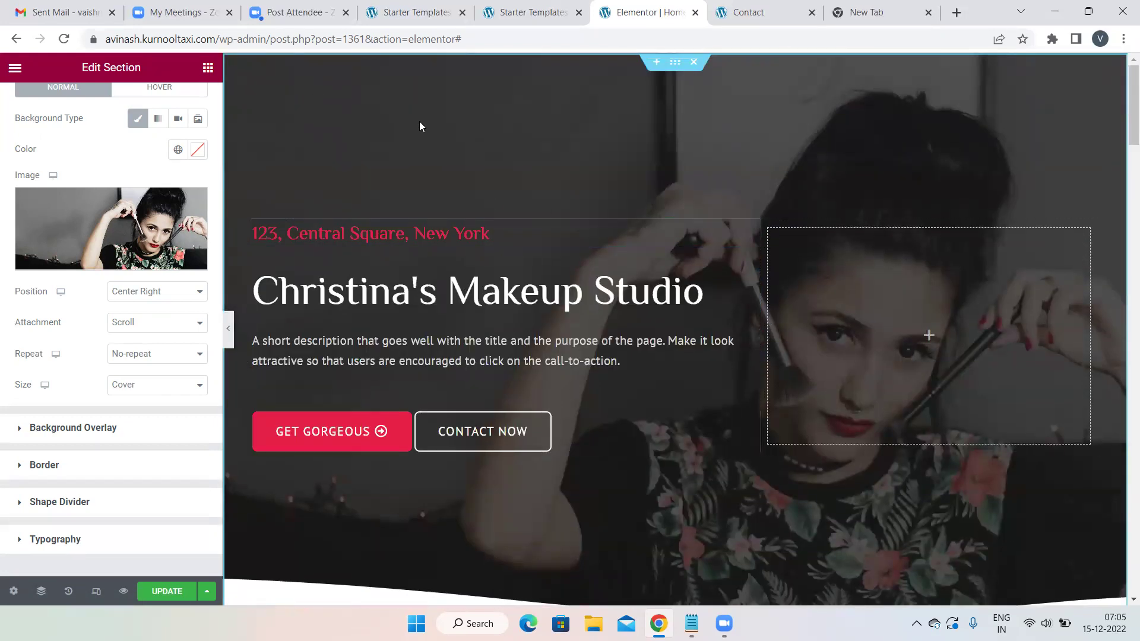
{"action": "scroll", "coordinate": [576, 155], "scroll_direction": "down", "scroll_amount": 3}
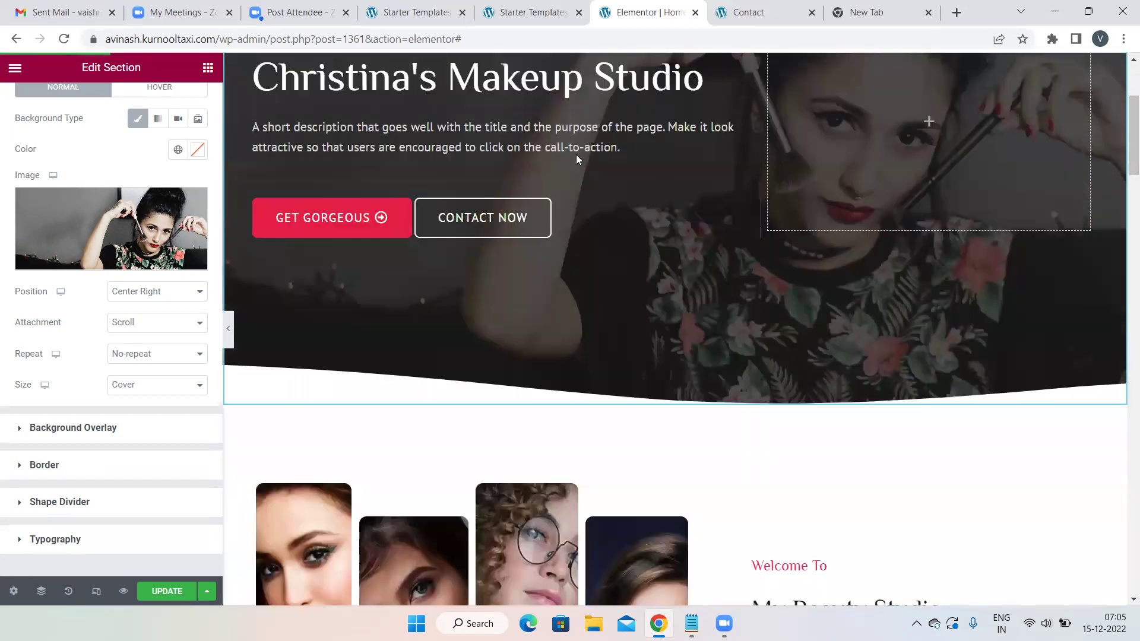
{"action": "scroll", "coordinate": [635, 243], "scroll_direction": "down", "scroll_amount": 3}
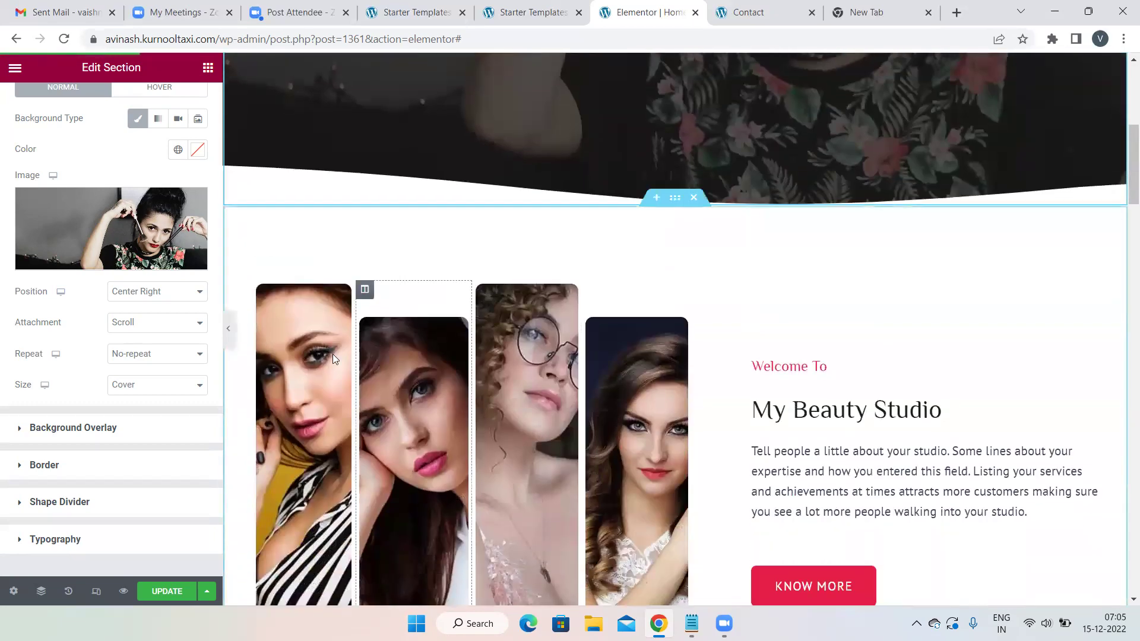
{"action": "scroll", "coordinate": [688, 330], "scroll_direction": "down", "scroll_amount": 15}
{"action": "scroll", "coordinate": [688, 330], "scroll_direction": "down", "scroll_amount": 20}
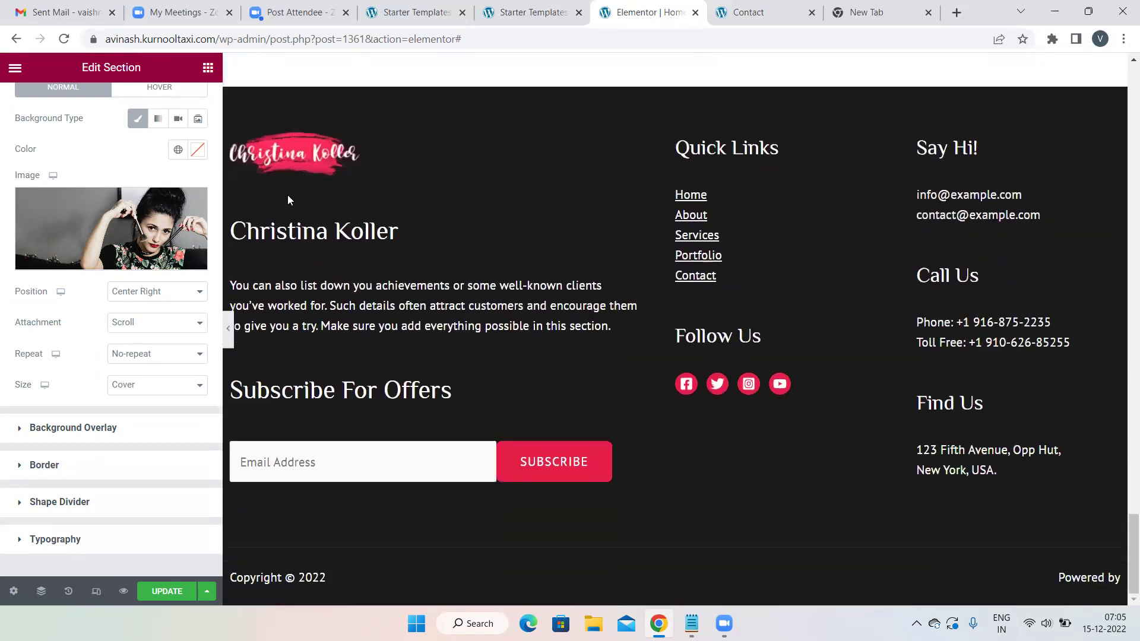
{"action": "left_click", "coordinate": [728, 247]}
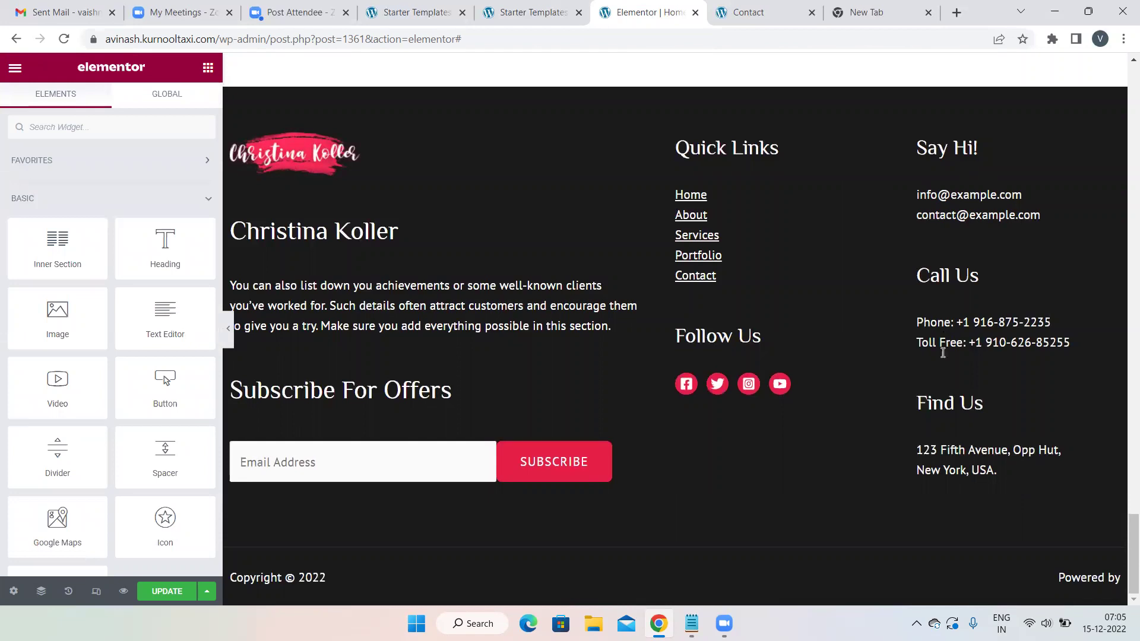
{"action": "scroll", "coordinate": [930, 214], "scroll_direction": "up", "scroll_amount": 10}
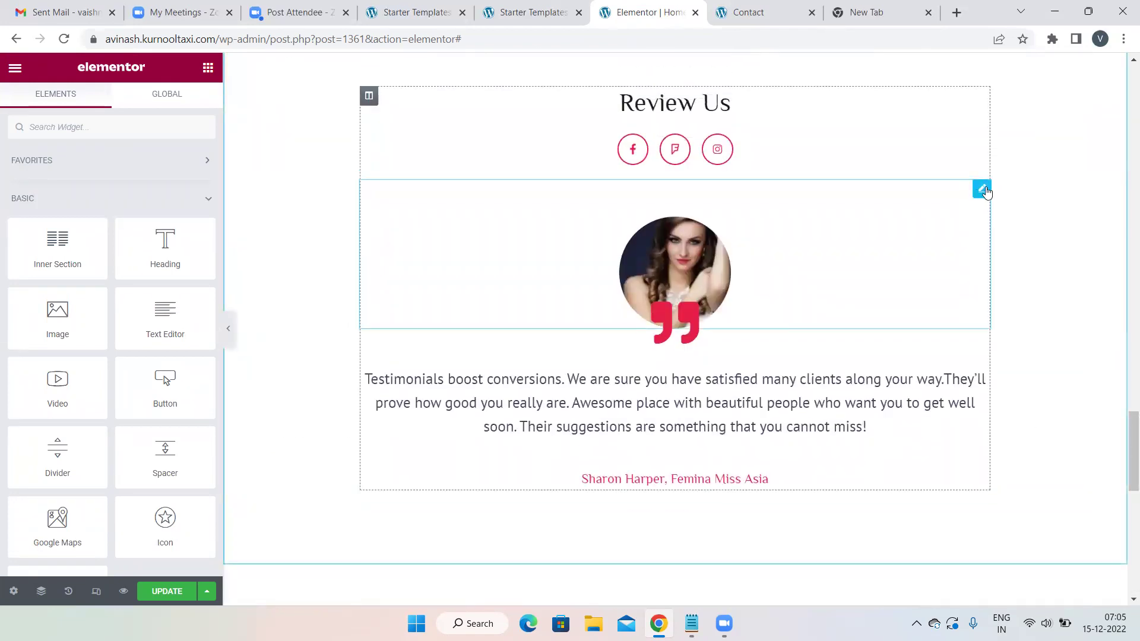
{"action": "scroll", "coordinate": [994, 237], "scroll_direction": "down", "scroll_amount": 3}
{"action": "scroll", "coordinate": [996, 236], "scroll_direction": "down", "scroll_amount": 8}
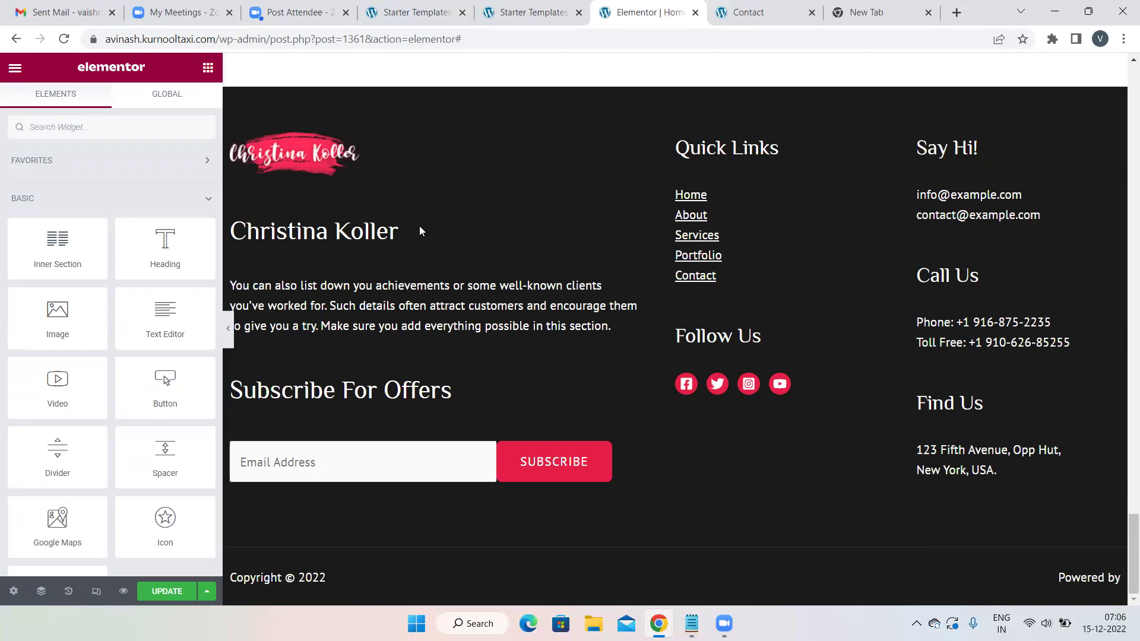
Update the home page and exit Elementor back to the list of all pages.
{"action": "scroll", "coordinate": [420, 227], "scroll_direction": "up", "scroll_amount": 1}
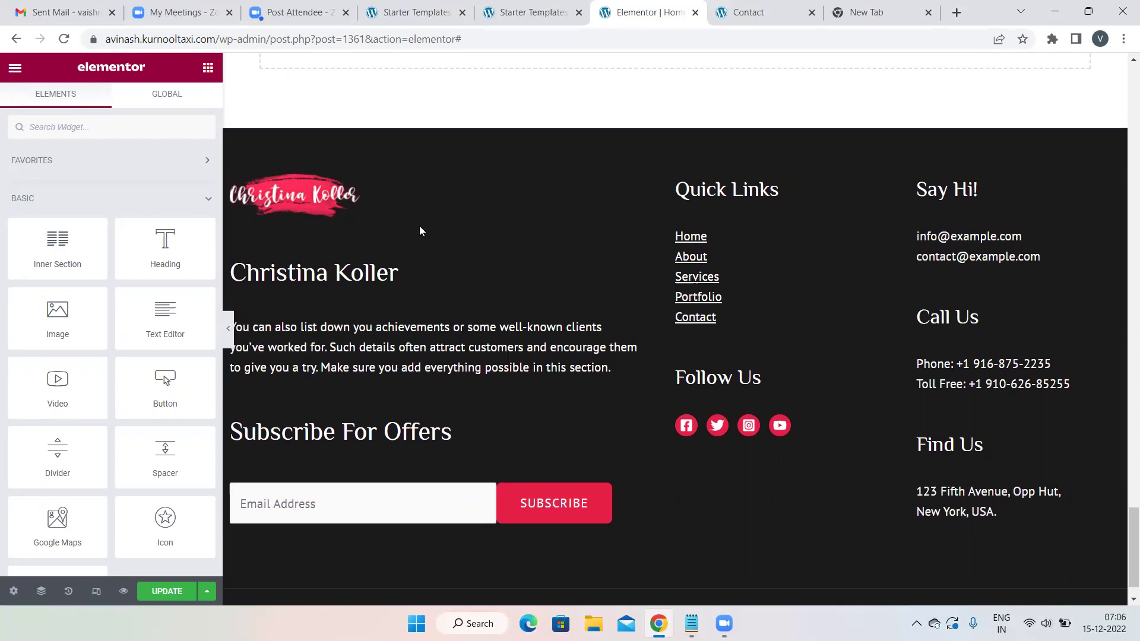
{"action": "left_click", "coordinate": [165, 591]}
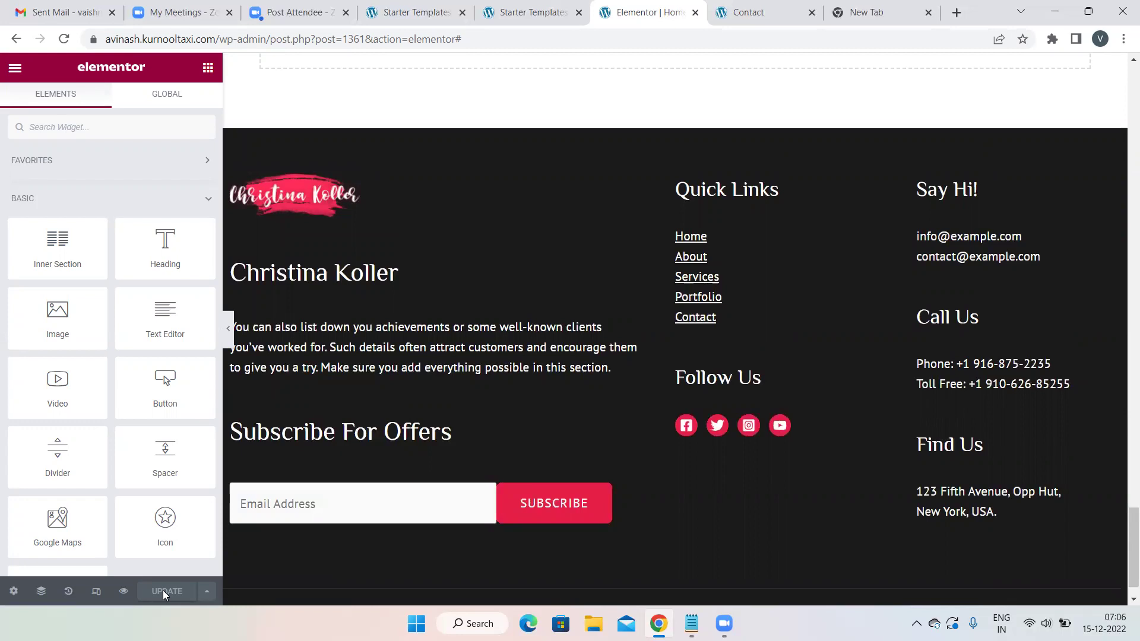
{"action": "left_click", "coordinate": [15, 69]}
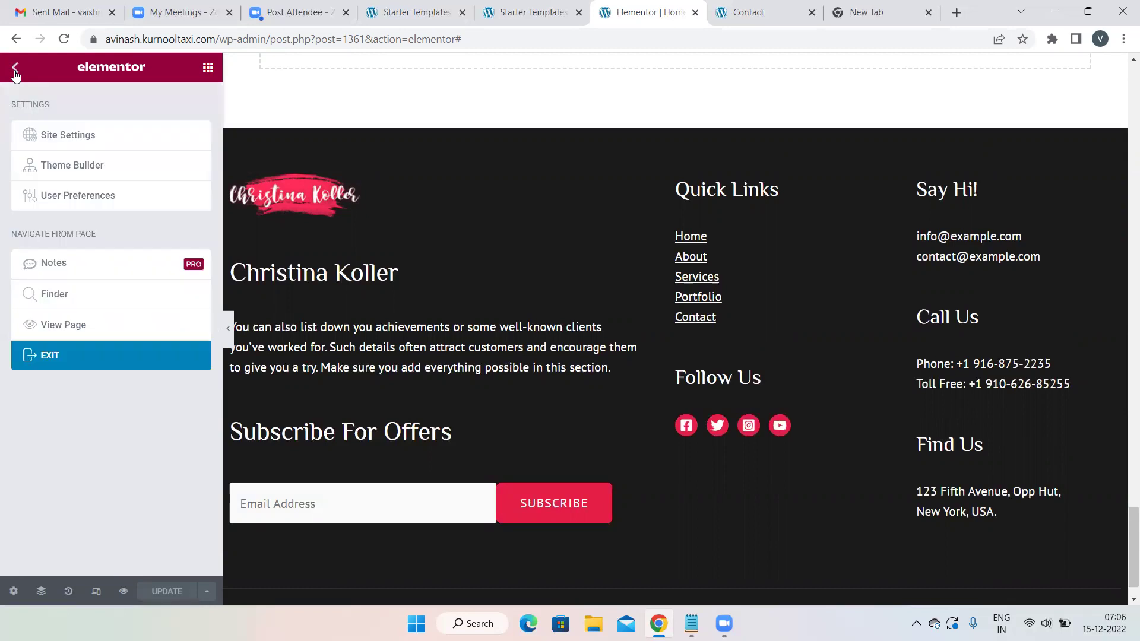
{"action": "left_click", "coordinate": [66, 360]}
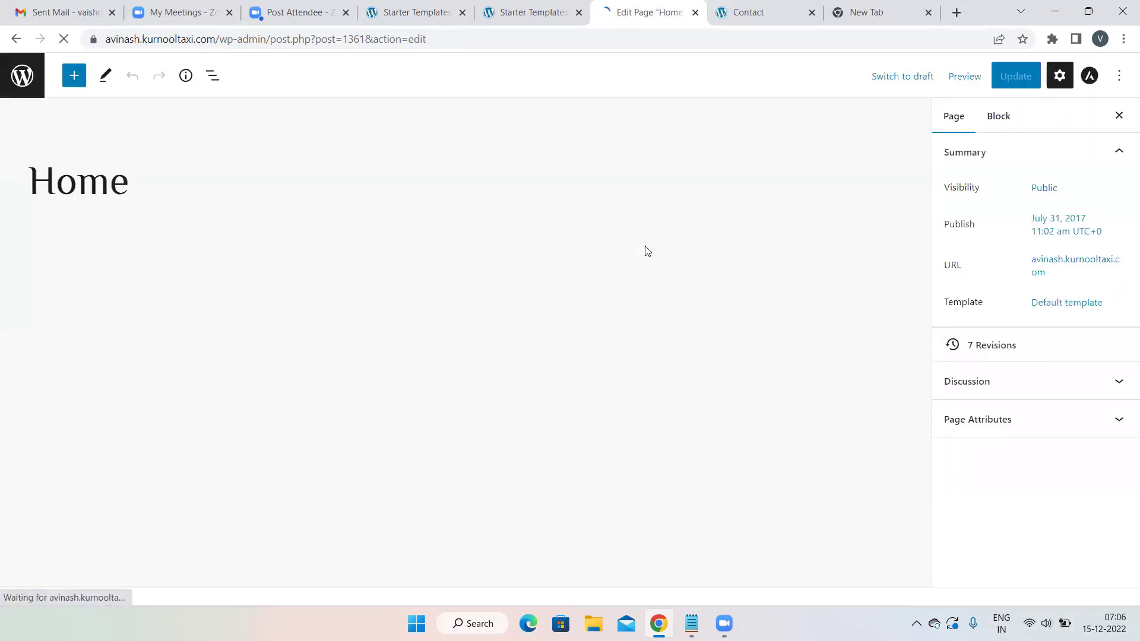
{"action": "left_click", "coordinate": [18, 83]}
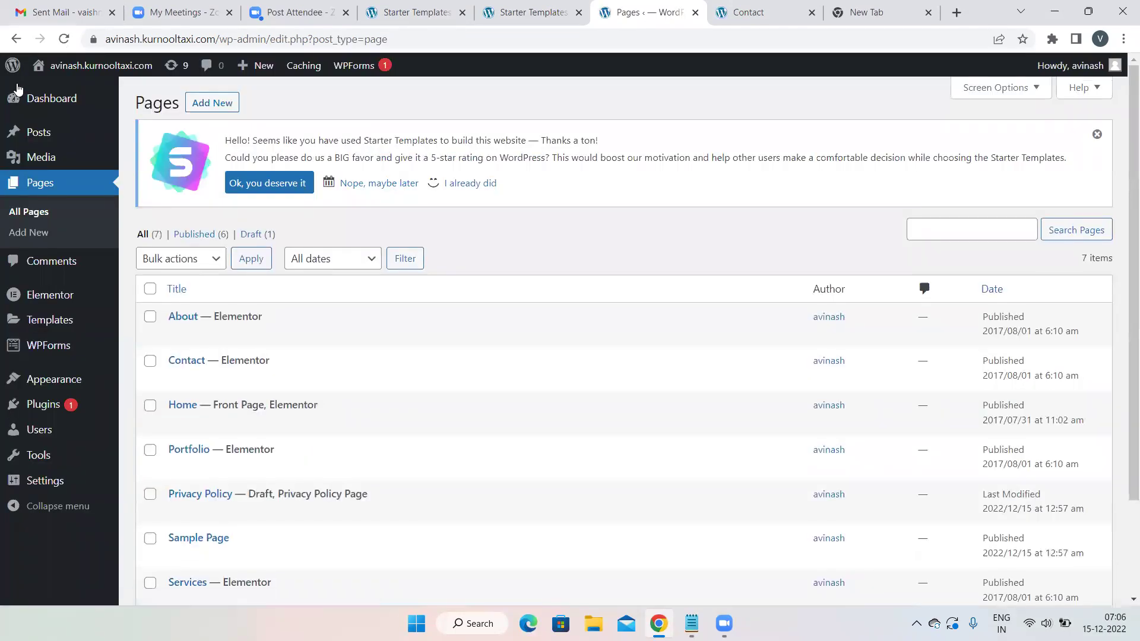
Open the theme customizer's Footer Builder and bring up the Primary Footer's settings.
{"action": "mouse_move", "coordinate": [59, 387]}
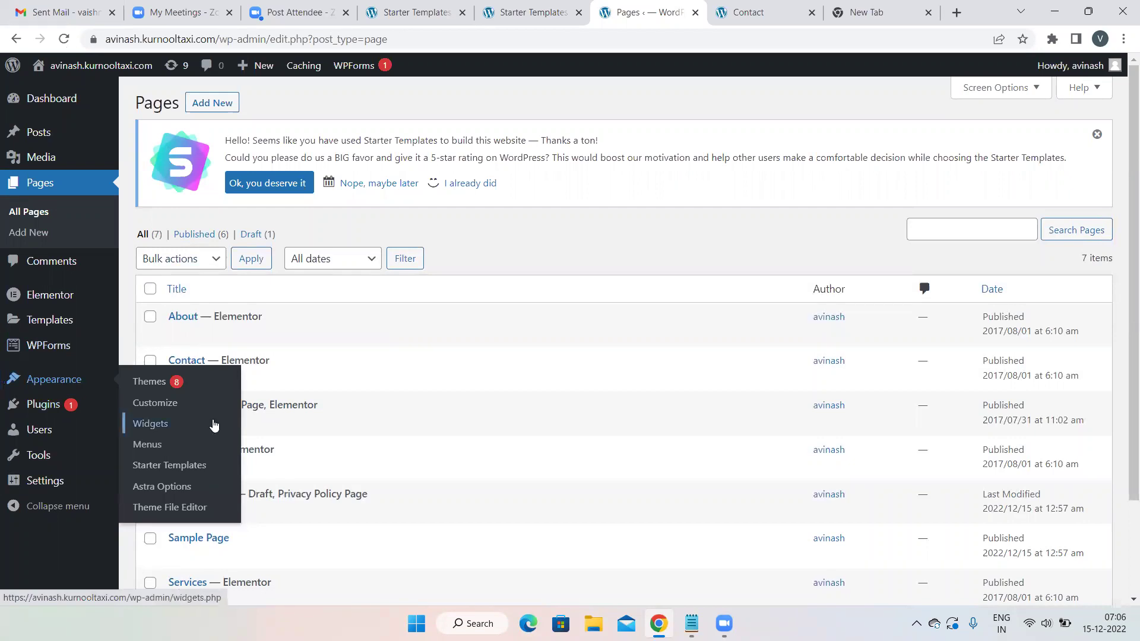
{"action": "left_click", "coordinate": [153, 404]}
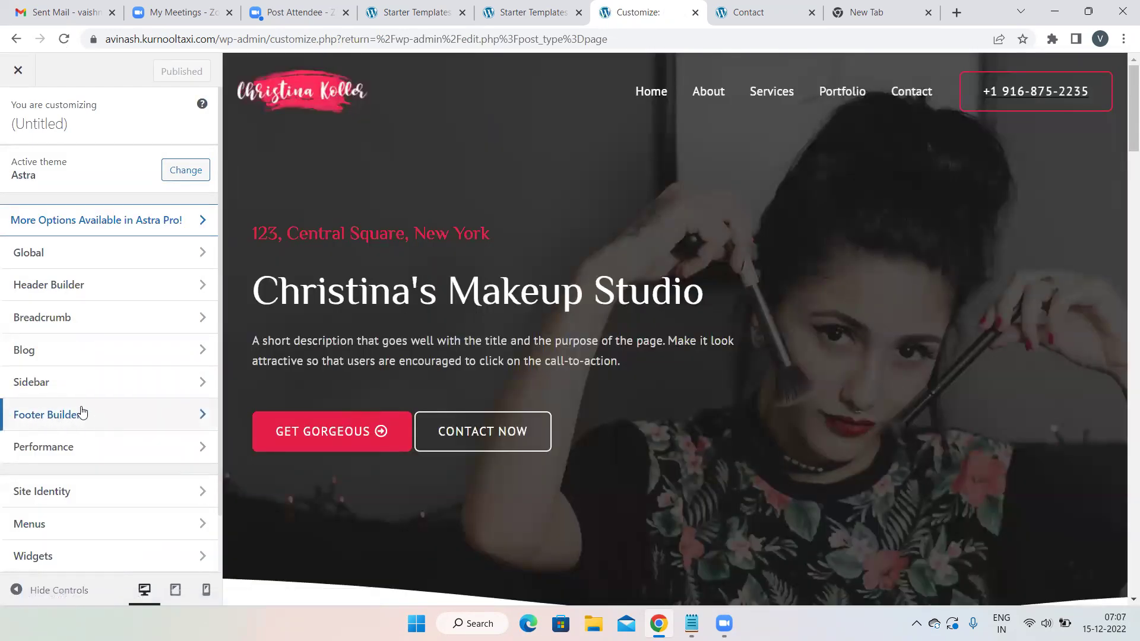
{"action": "left_click", "coordinate": [39, 416]}
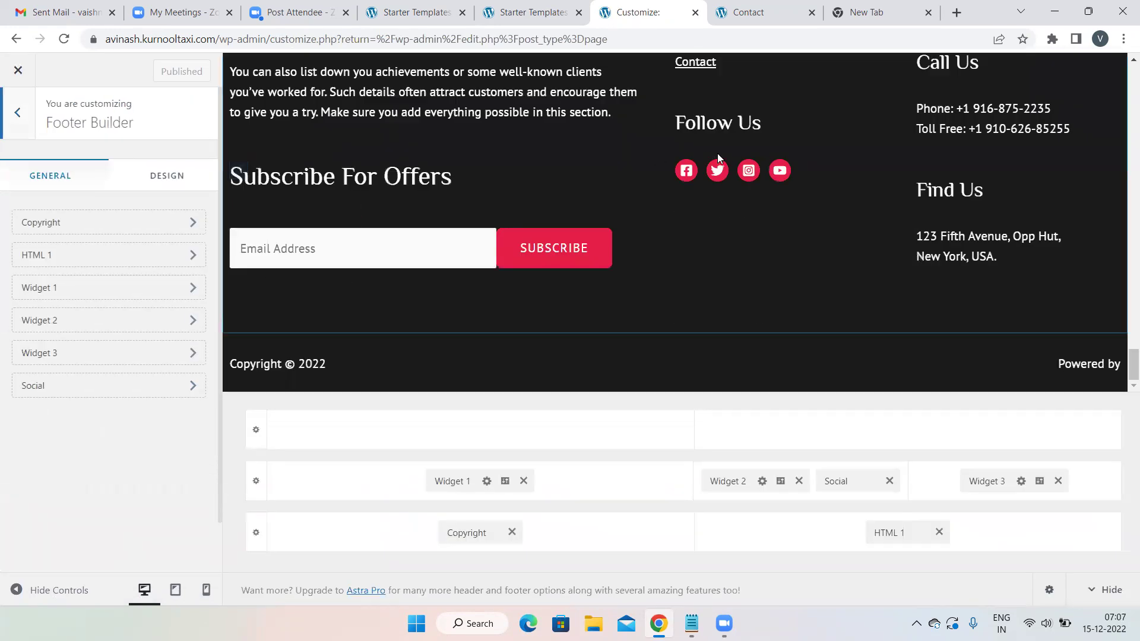
{"action": "scroll", "coordinate": [717, 155], "scroll_direction": "up", "scroll_amount": 4}
{"action": "scroll", "coordinate": [717, 153], "scroll_direction": "down", "scroll_amount": 1}
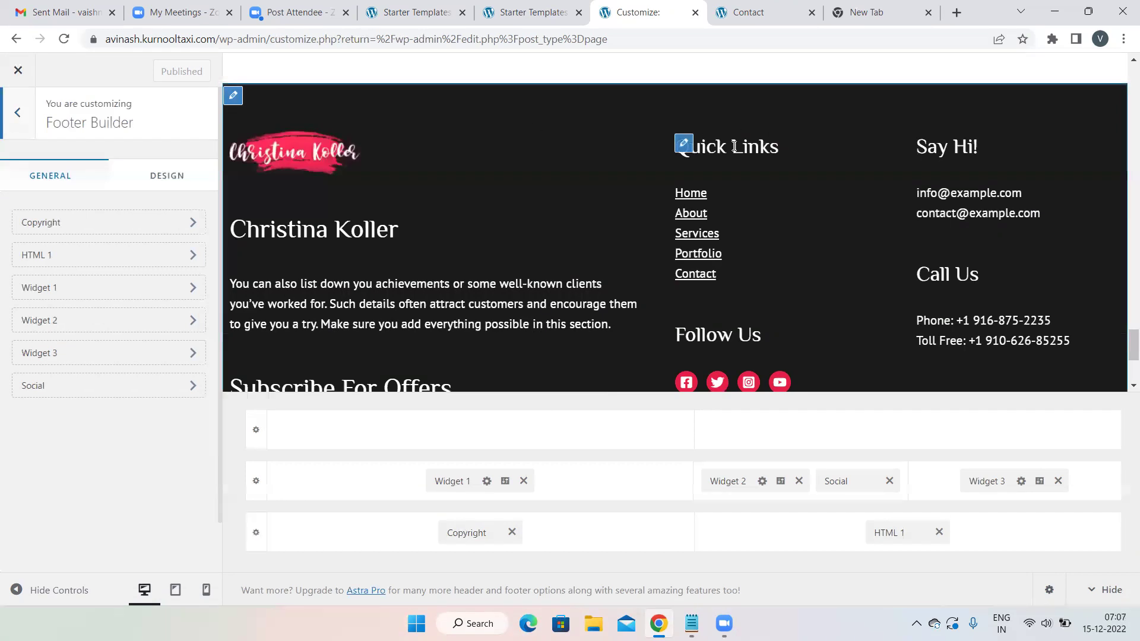
{"action": "left_click", "coordinate": [234, 99]}
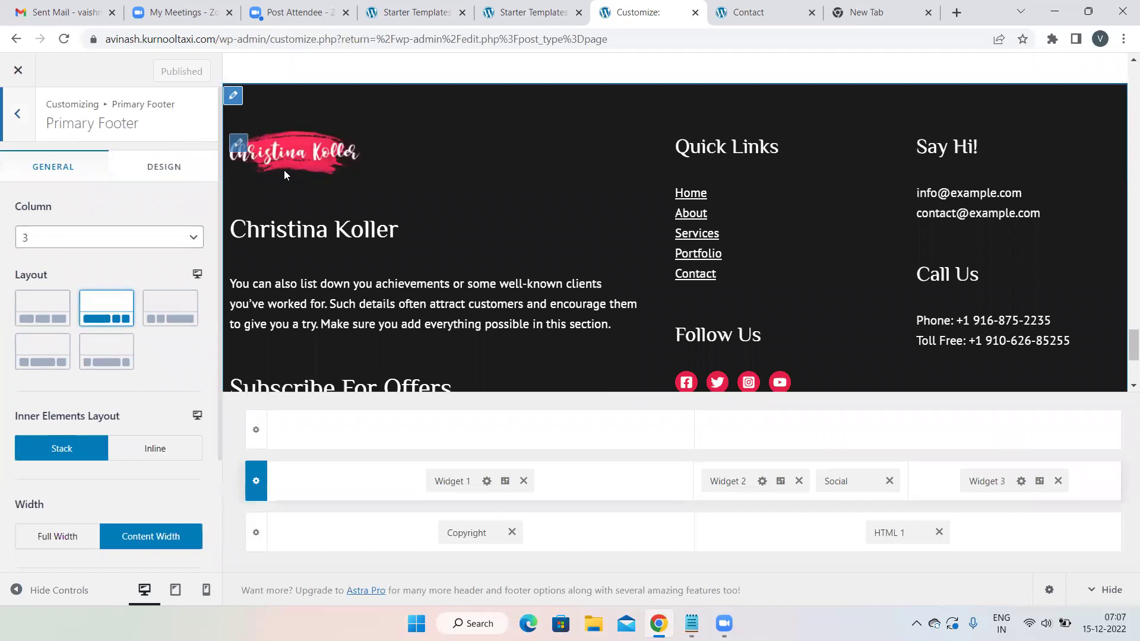
Examine the image widget and the text widget below it in the footer's first column, including the text widget's title and body.
{"action": "left_click", "coordinate": [239, 144]}
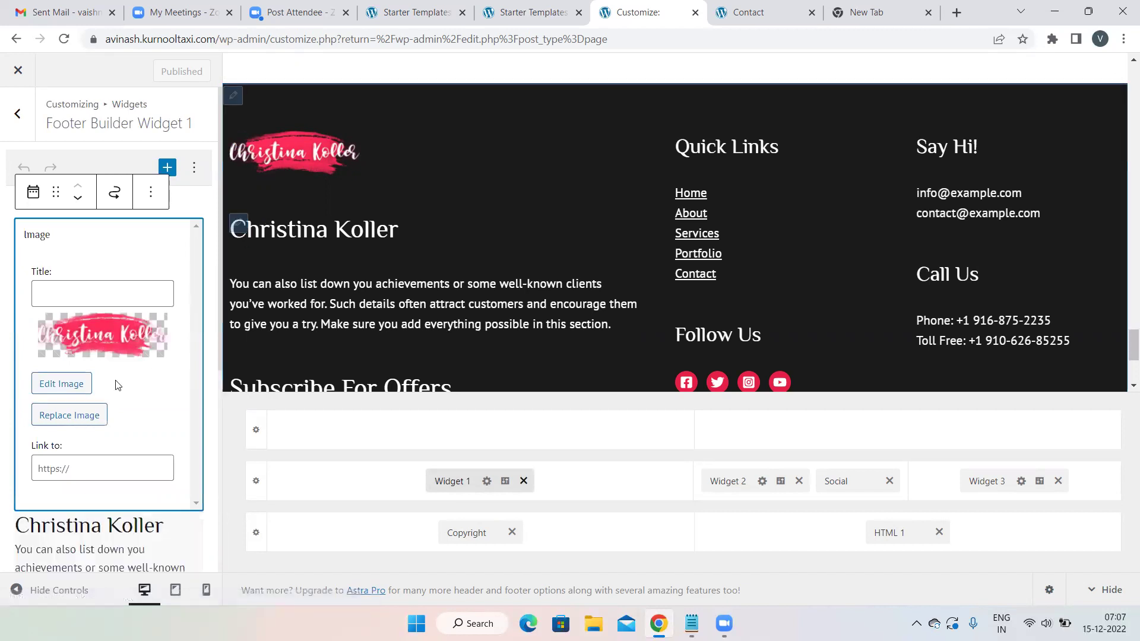
{"action": "scroll", "coordinate": [89, 437], "scroll_direction": "down", "scroll_amount": 2}
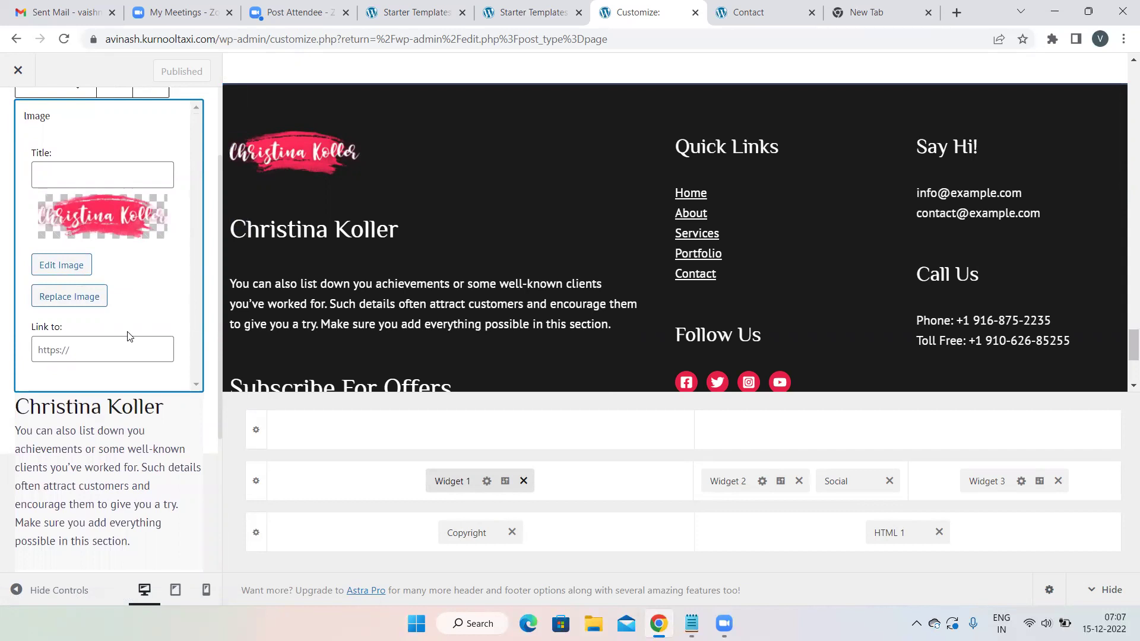
{"action": "scroll", "coordinate": [119, 272], "scroll_direction": "down", "scroll_amount": 2}
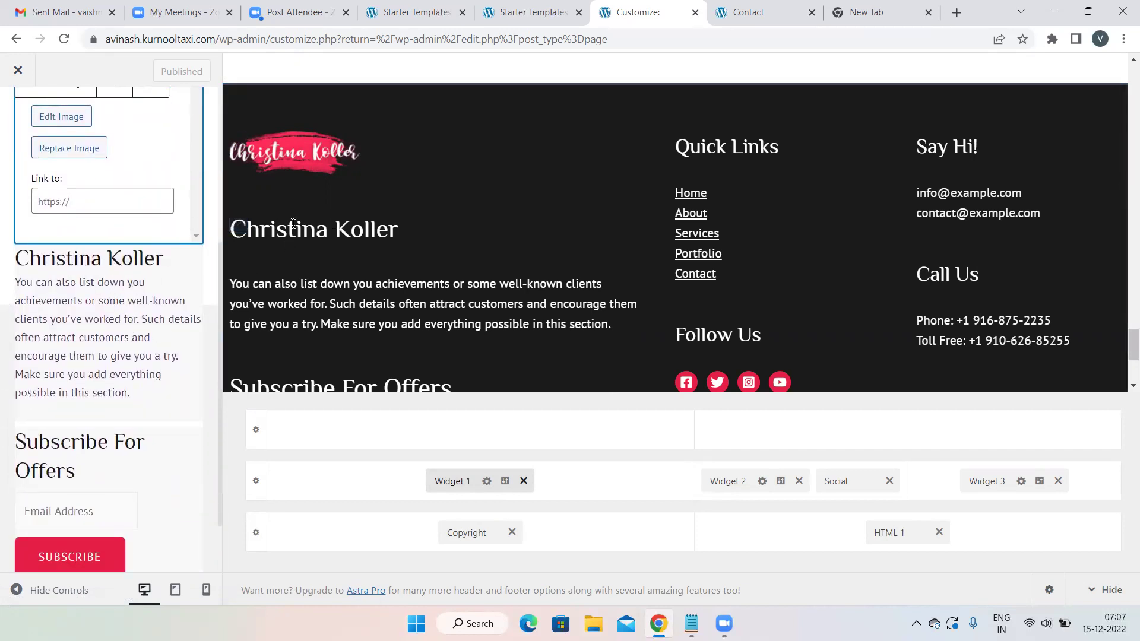
{"action": "left_click", "coordinate": [239, 224]}
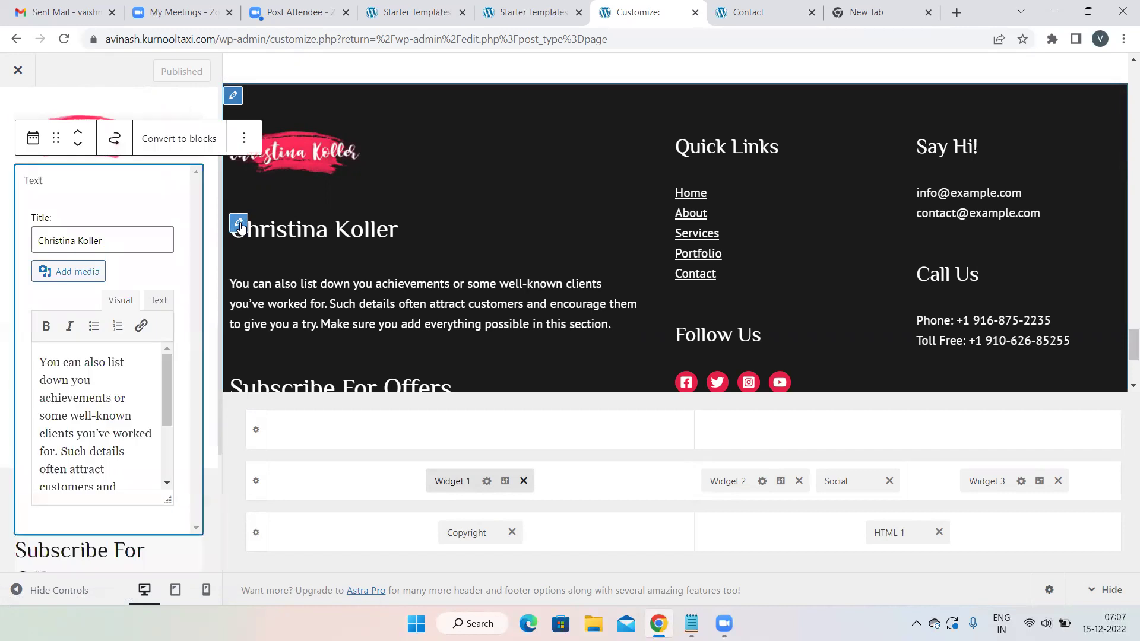
{"action": "triple_click", "coordinate": [114, 241]}
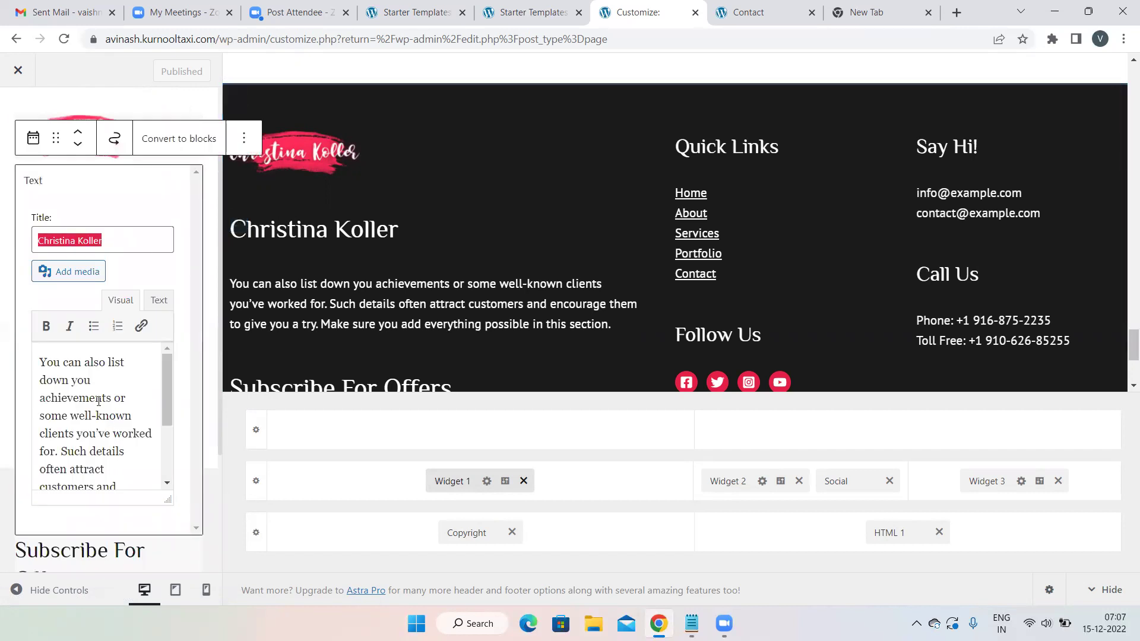
{"action": "scroll", "coordinate": [99, 401], "scroll_direction": "down", "scroll_amount": 2}
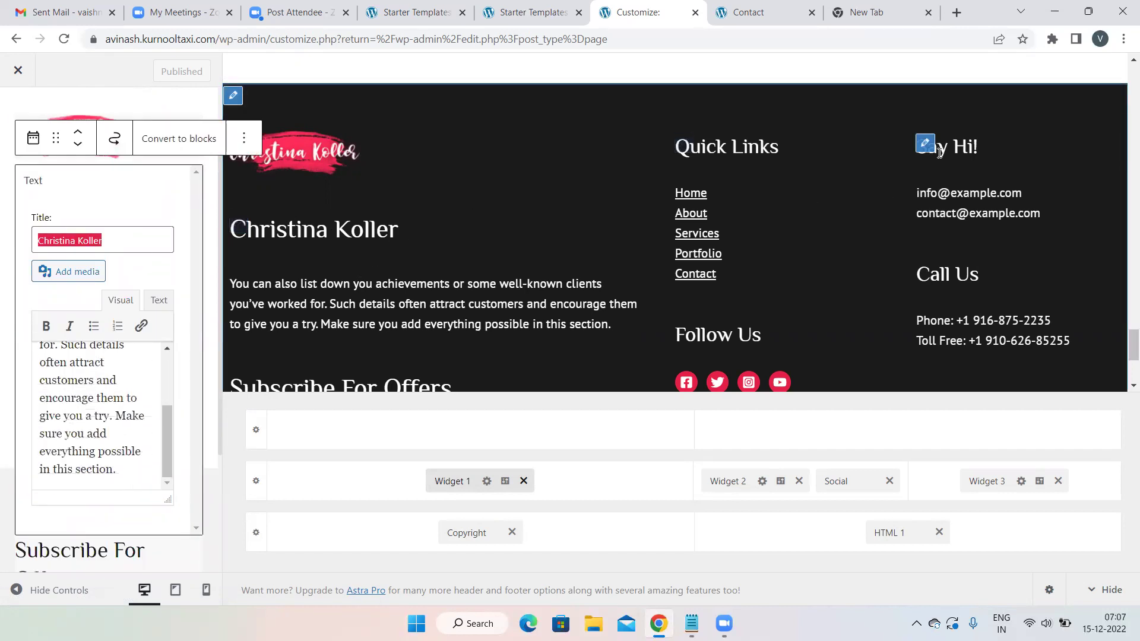
Inspect the footer's Say Hi!, Call Us and Follow Us text widgets, and close the customizer.
{"action": "left_click", "coordinate": [926, 145]}
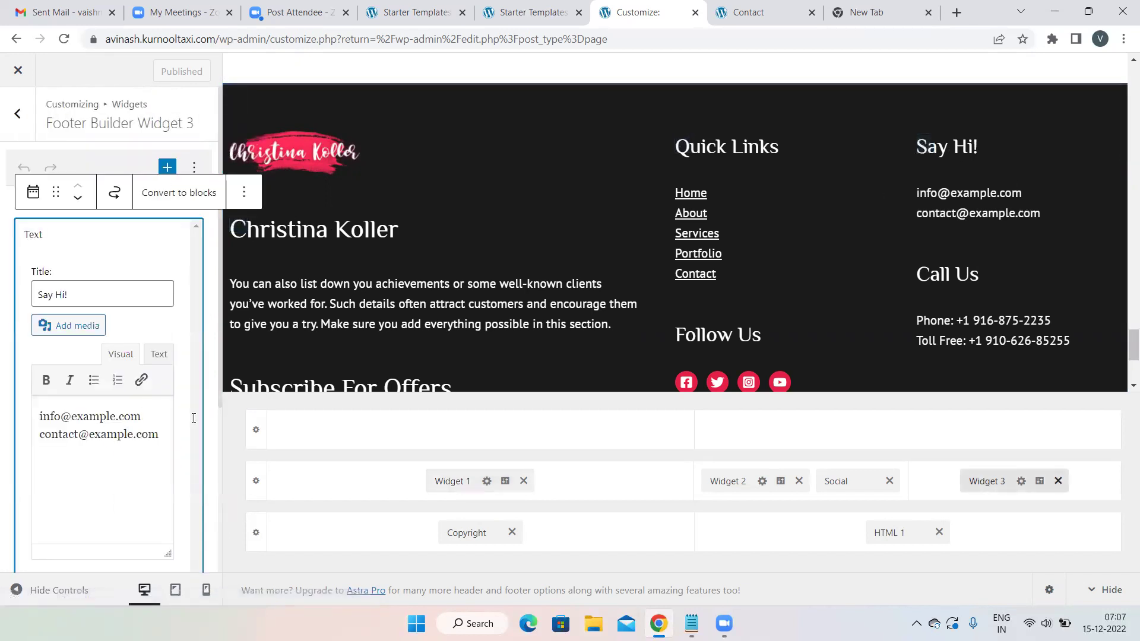
{"action": "left_click", "coordinate": [924, 272]}
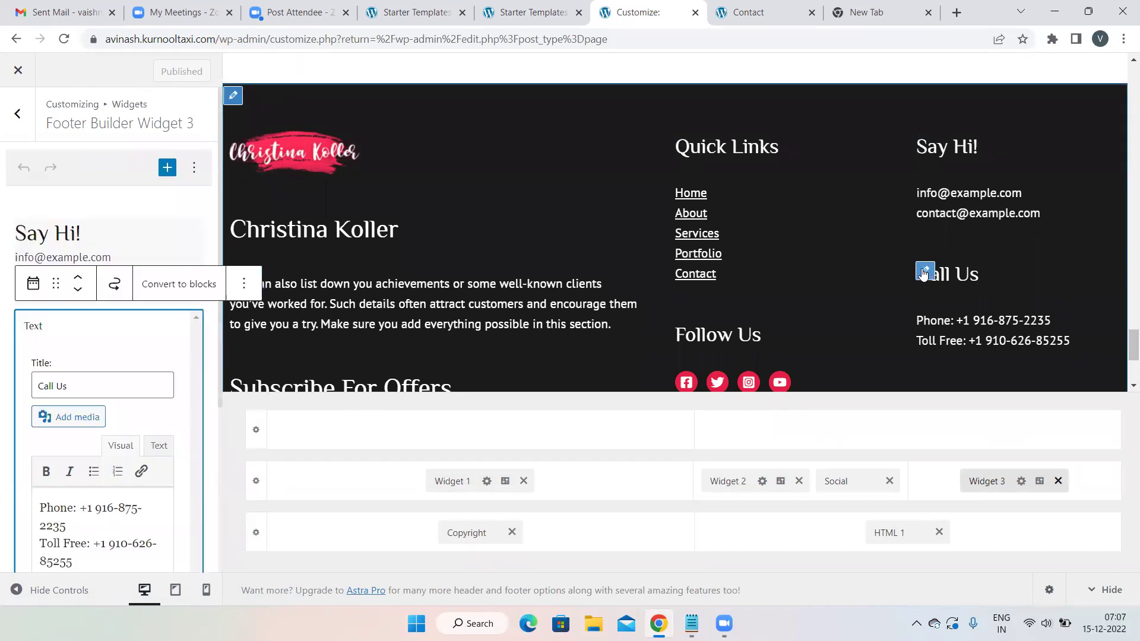
{"action": "mouse_move", "coordinate": [686, 337]}
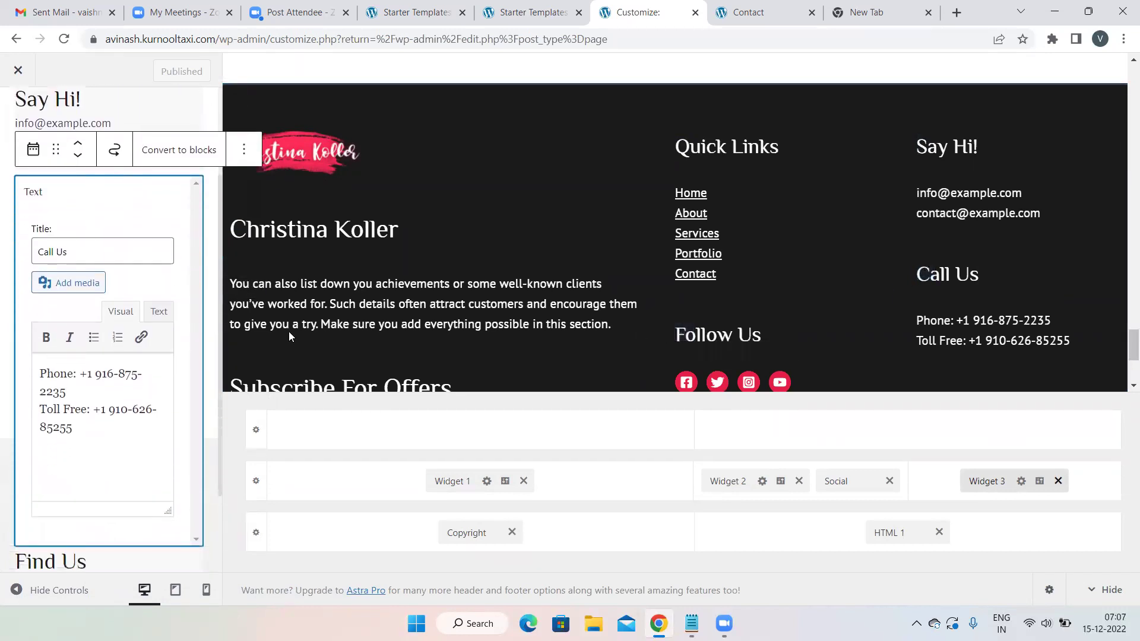
{"action": "left_click", "coordinate": [683, 334]}
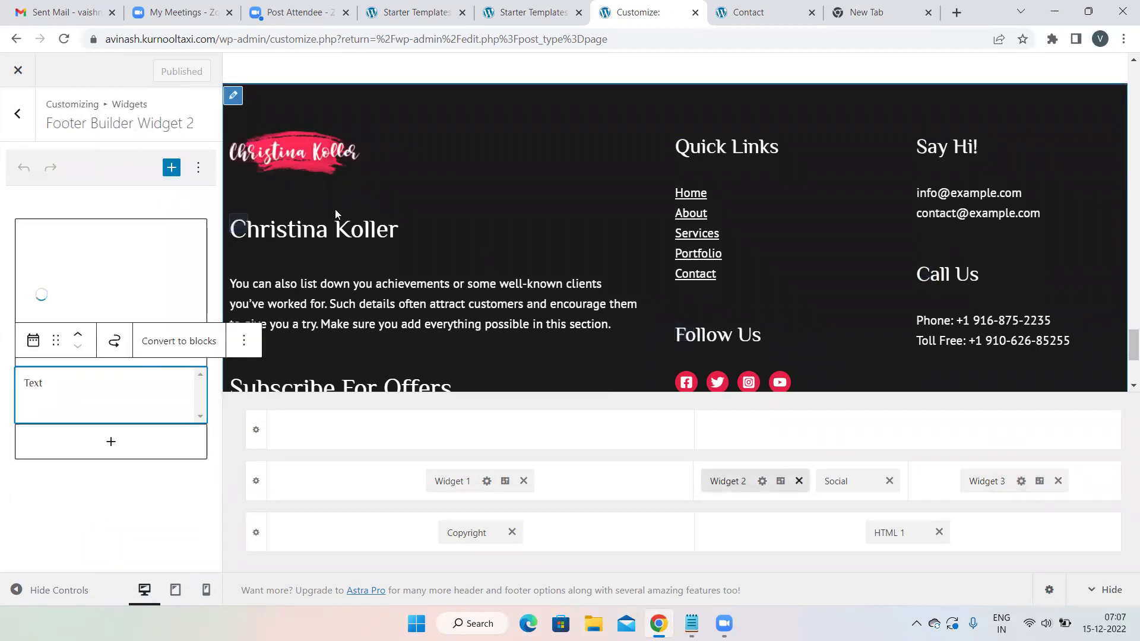
{"action": "scroll", "coordinate": [335, 209], "scroll_direction": "up", "scroll_amount": 1}
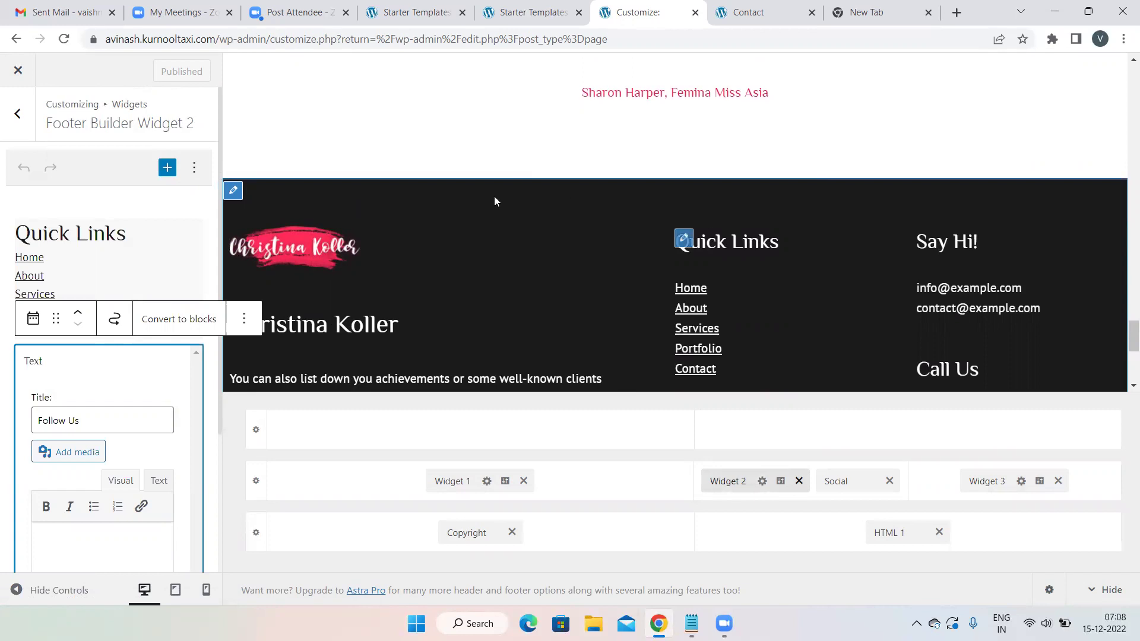
{"action": "left_click", "coordinate": [24, 119]}
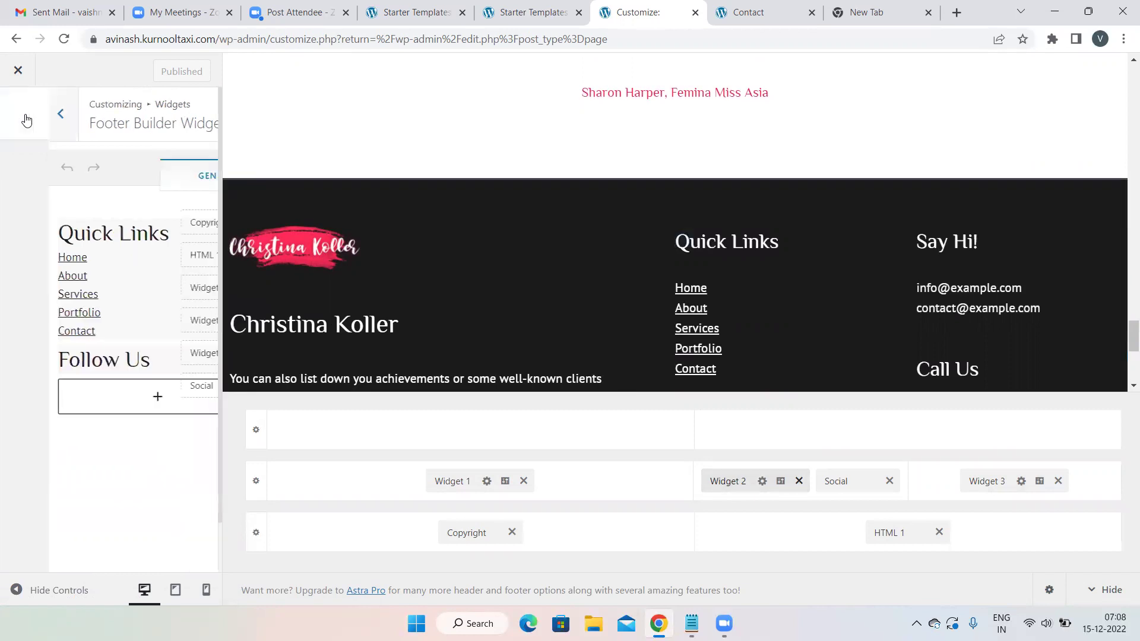
{"action": "left_click", "coordinate": [12, 74]}
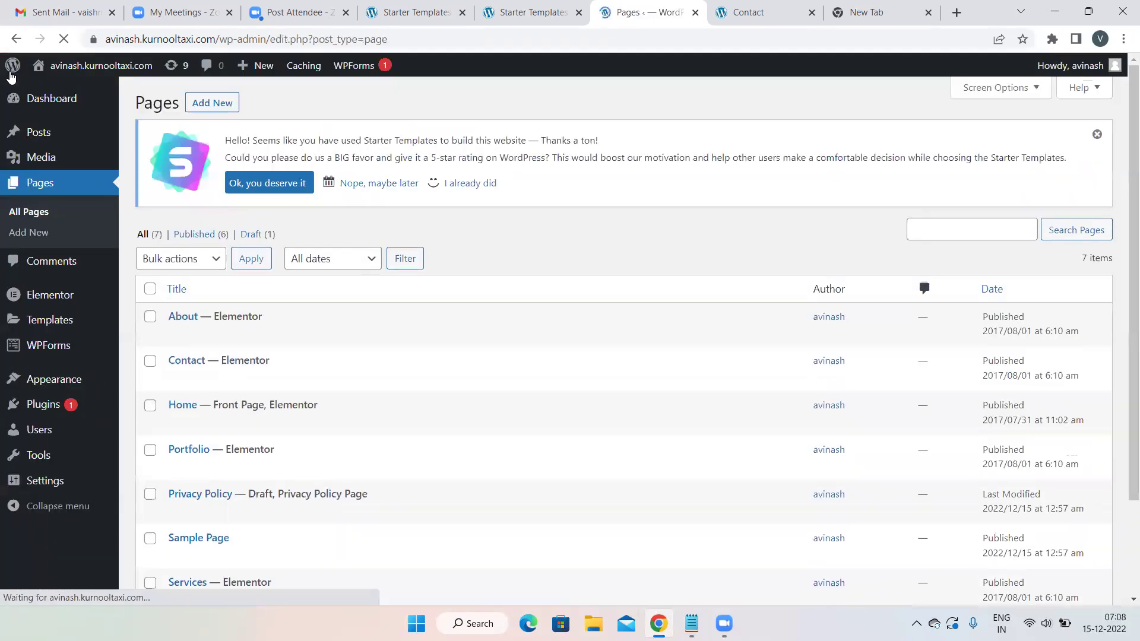
Switch to the live site, reload the Contact page and go to the Home page.
{"action": "left_click", "coordinate": [745, 12]}
{"action": "scroll", "coordinate": [449, 154], "scroll_direction": "up", "scroll_amount": 5}
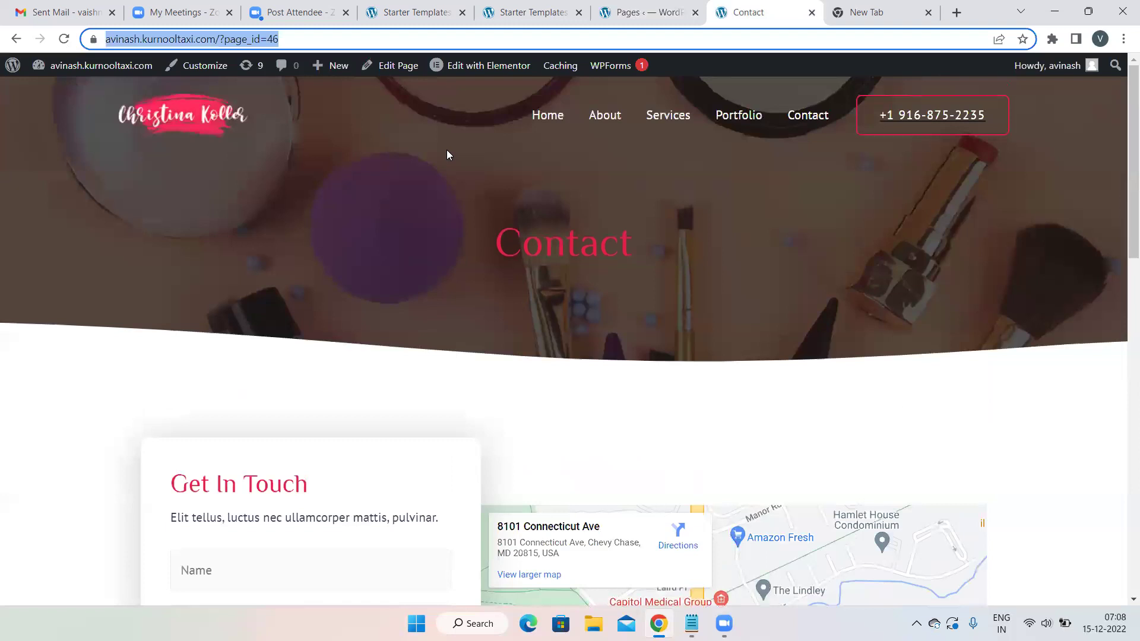
{"action": "left_click", "coordinate": [64, 39]}
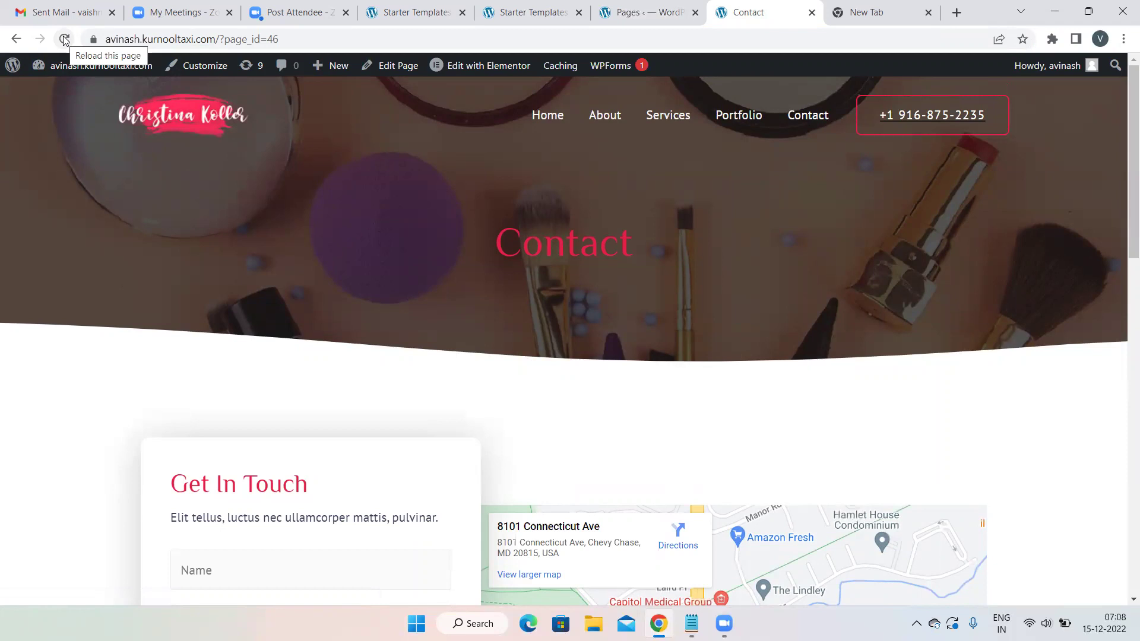
{"action": "left_click", "coordinate": [557, 123]}
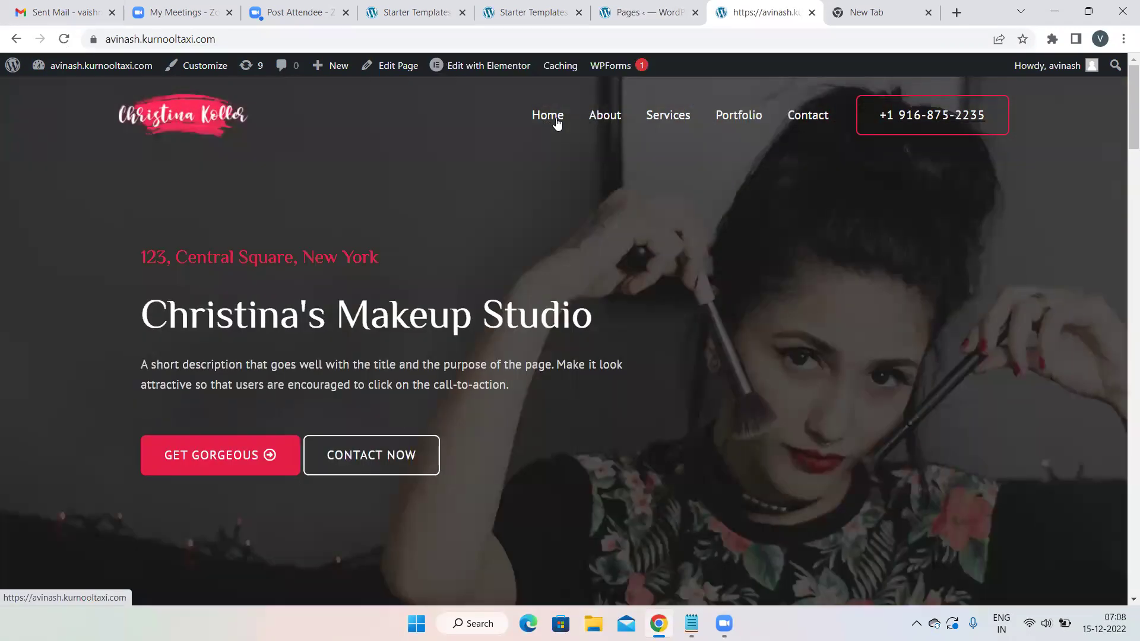
Return to the WordPress admin and open the Primary menu's structure for editing.
{"action": "left_click", "coordinate": [660, 7]}
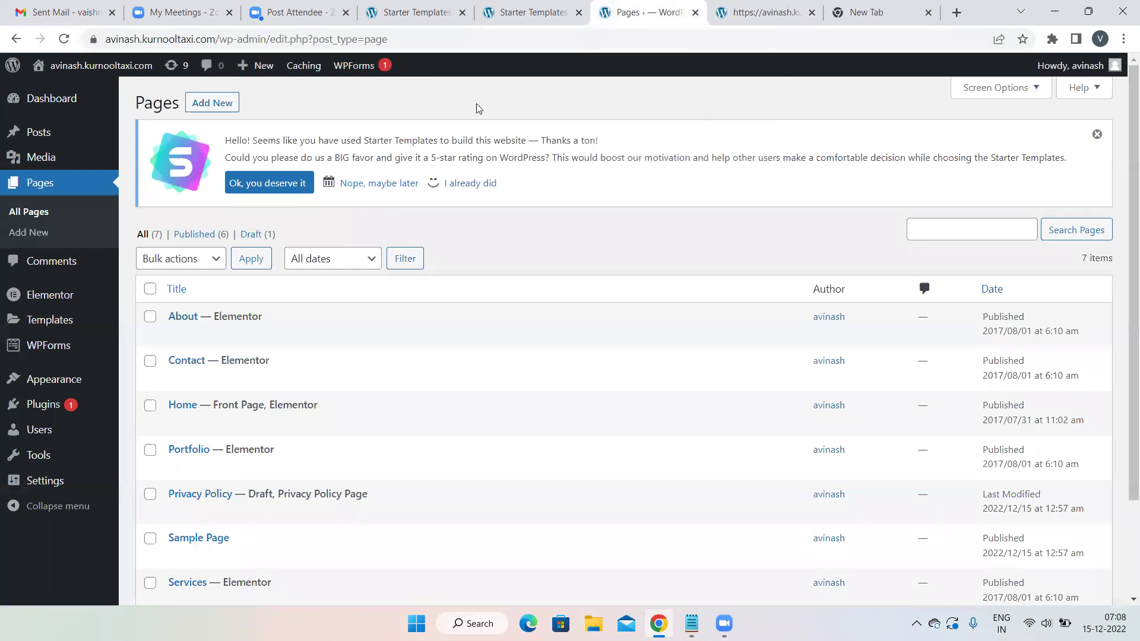
{"action": "scroll", "coordinate": [333, 209], "scroll_direction": "down", "scroll_amount": 2}
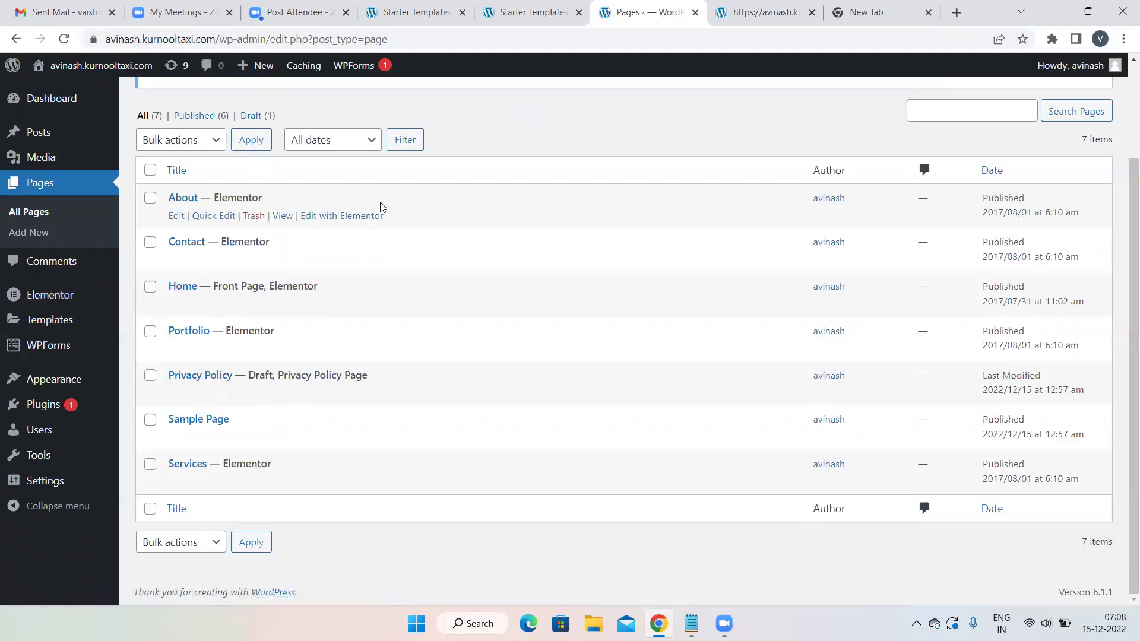
{"action": "mouse_move", "coordinate": [65, 380]}
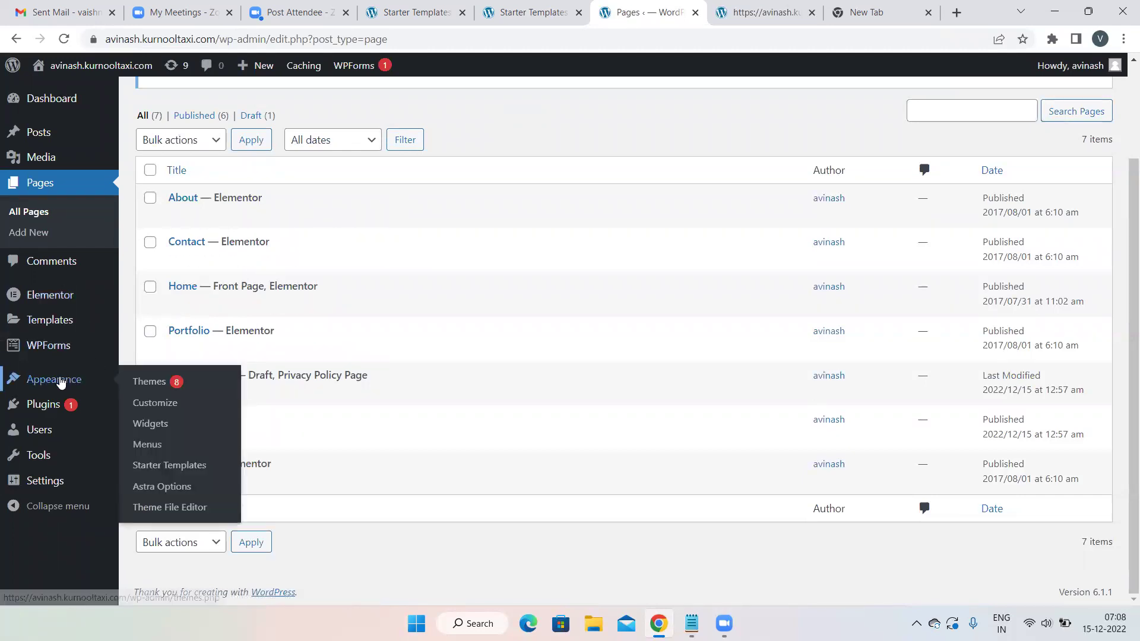
{"action": "left_click", "coordinate": [150, 444]}
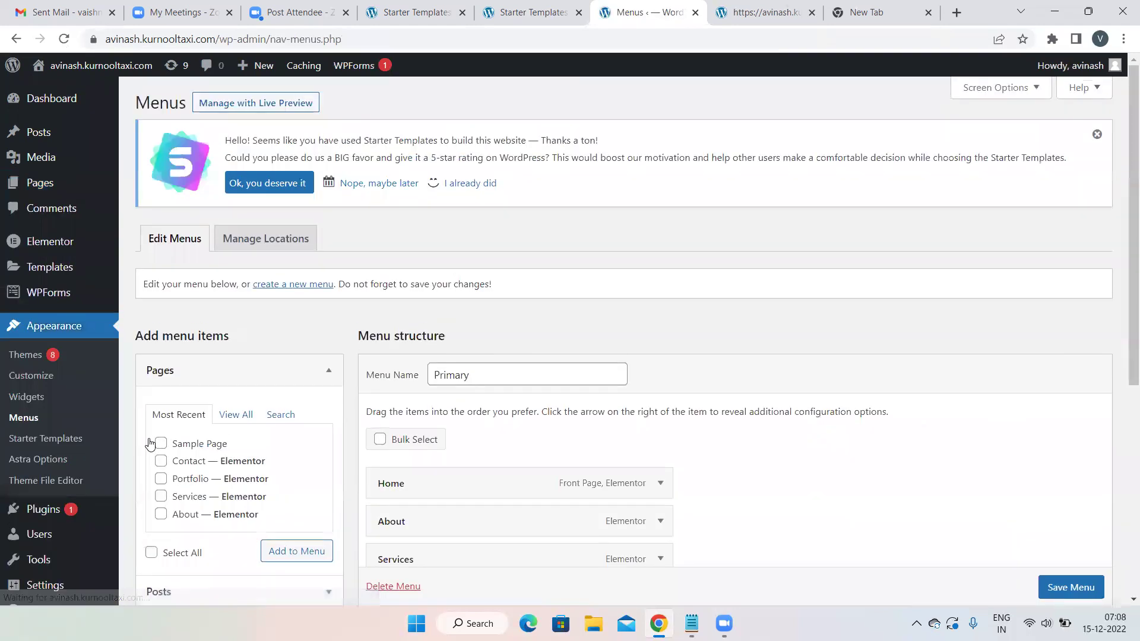
{"action": "scroll", "coordinate": [722, 331], "scroll_direction": "down", "scroll_amount": 3}
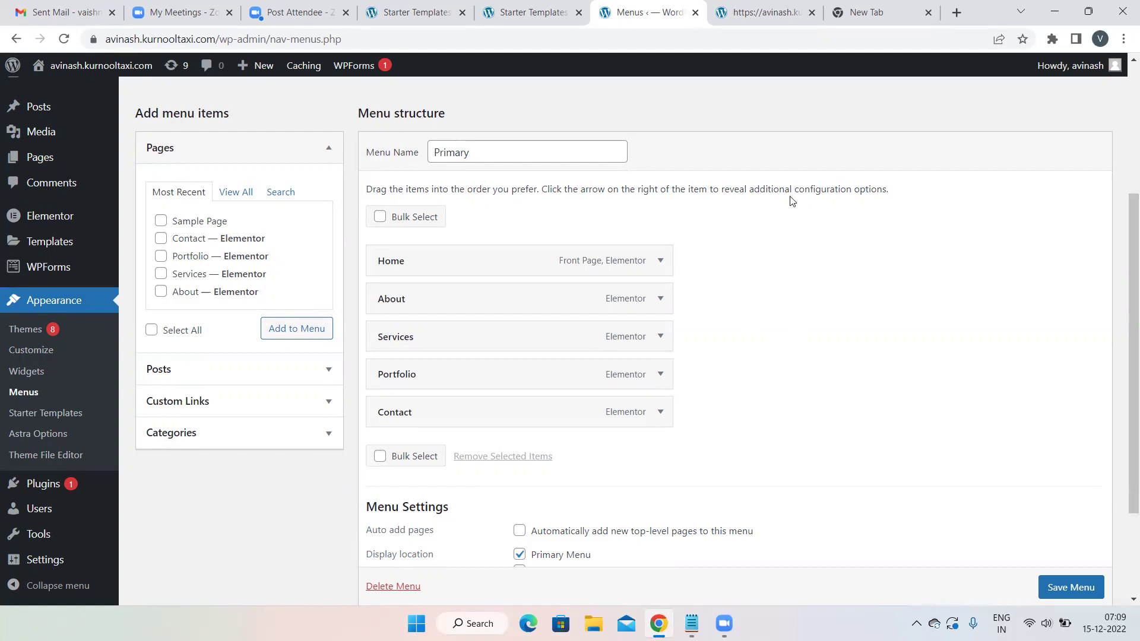
Compare the live home page's navigation links with the items in the Primary menu's structure.
{"action": "left_click", "coordinate": [765, 8]}
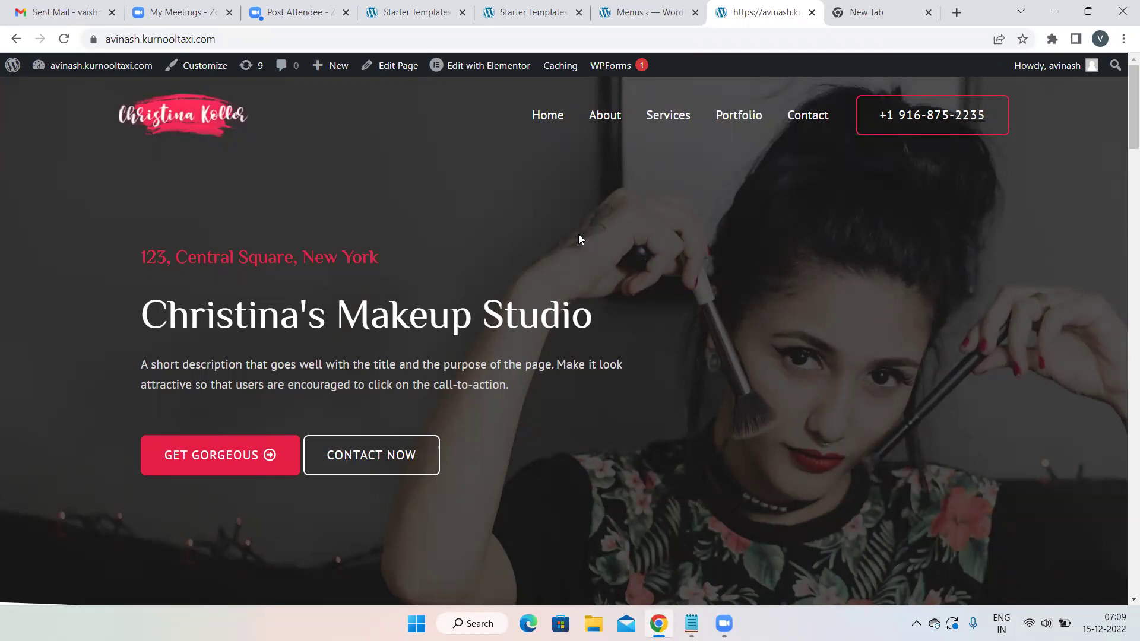
{"action": "left_click", "coordinate": [642, 12]}
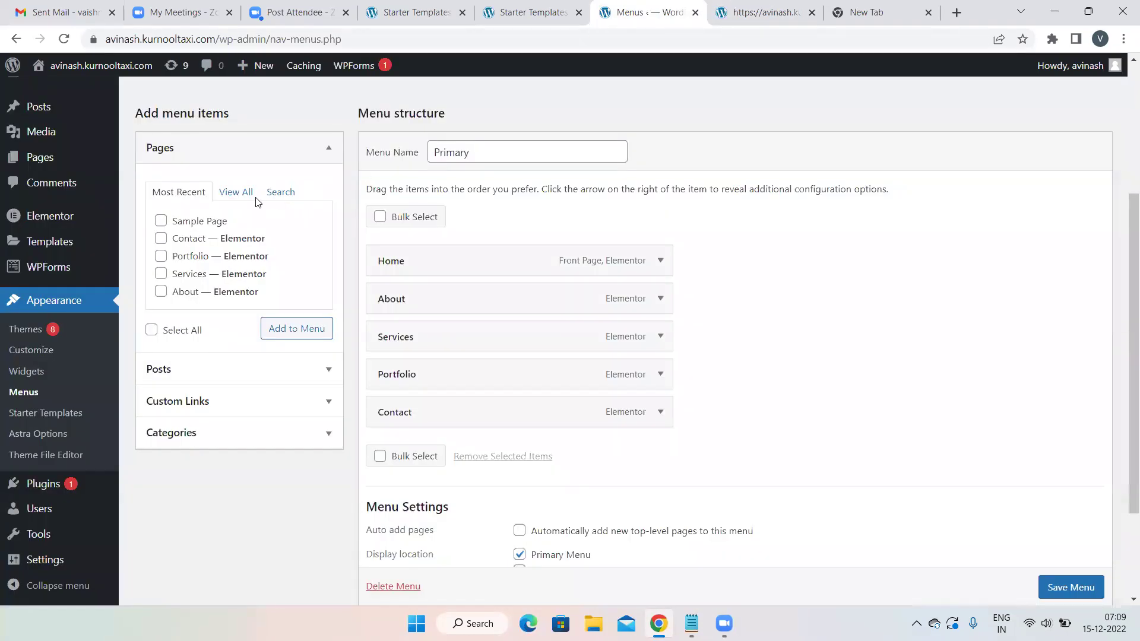
{"action": "scroll", "coordinate": [256, 202], "scroll_direction": "up", "scroll_amount": 4}
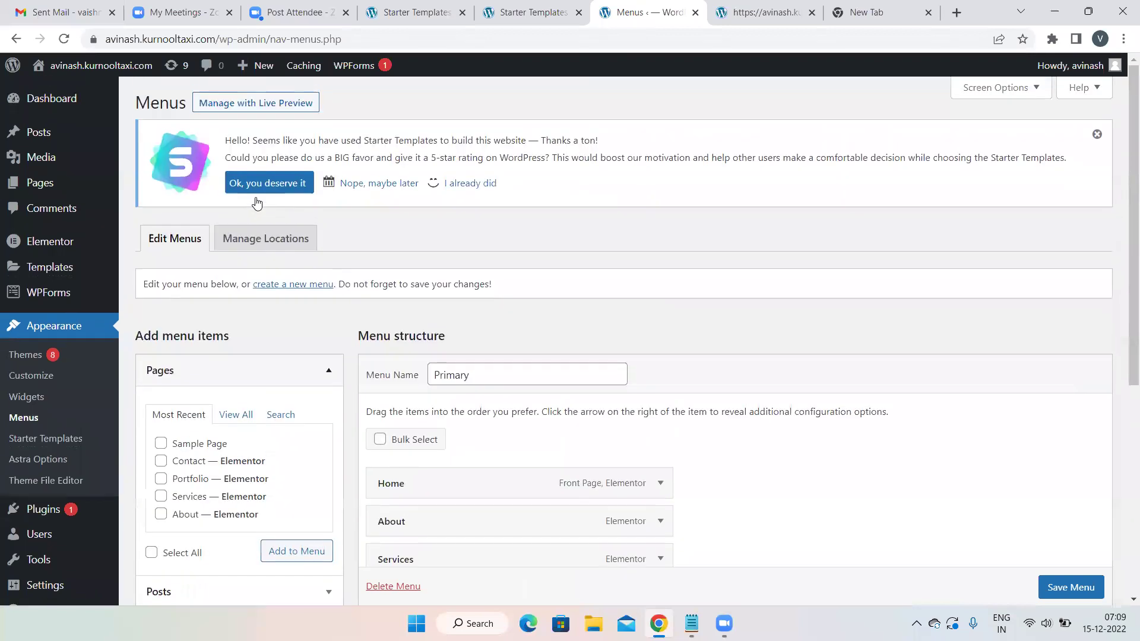
{"action": "scroll", "coordinate": [479, 361], "scroll_direction": "down", "scroll_amount": 2}
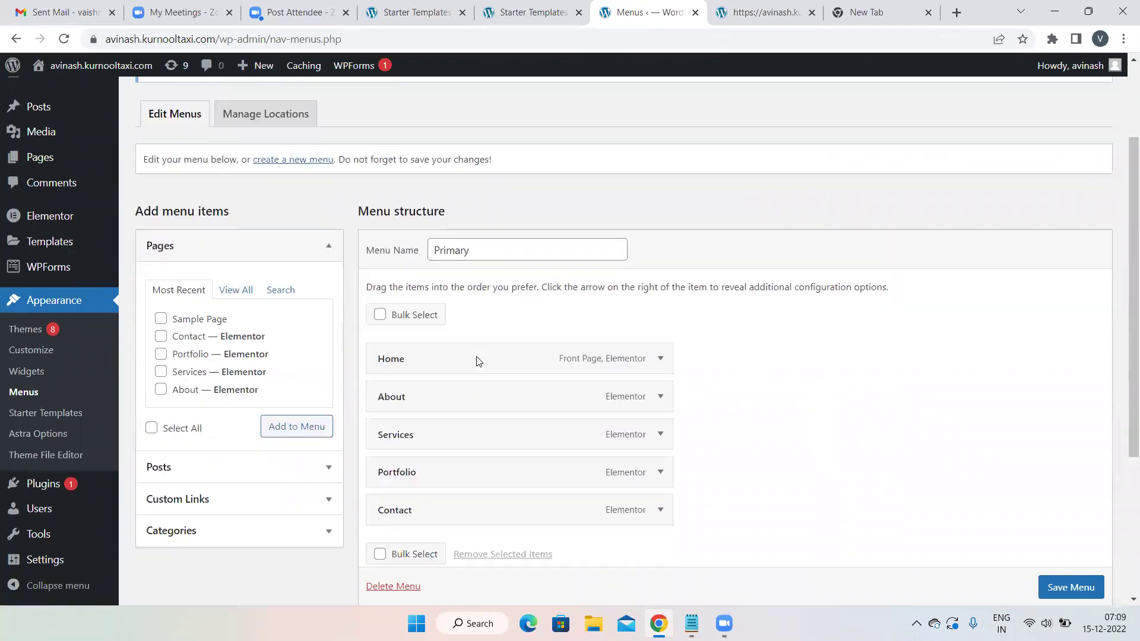
Create a new page titled Course and publish it.
{"action": "scroll", "coordinate": [478, 362], "scroll_direction": "down", "scroll_amount": 1}
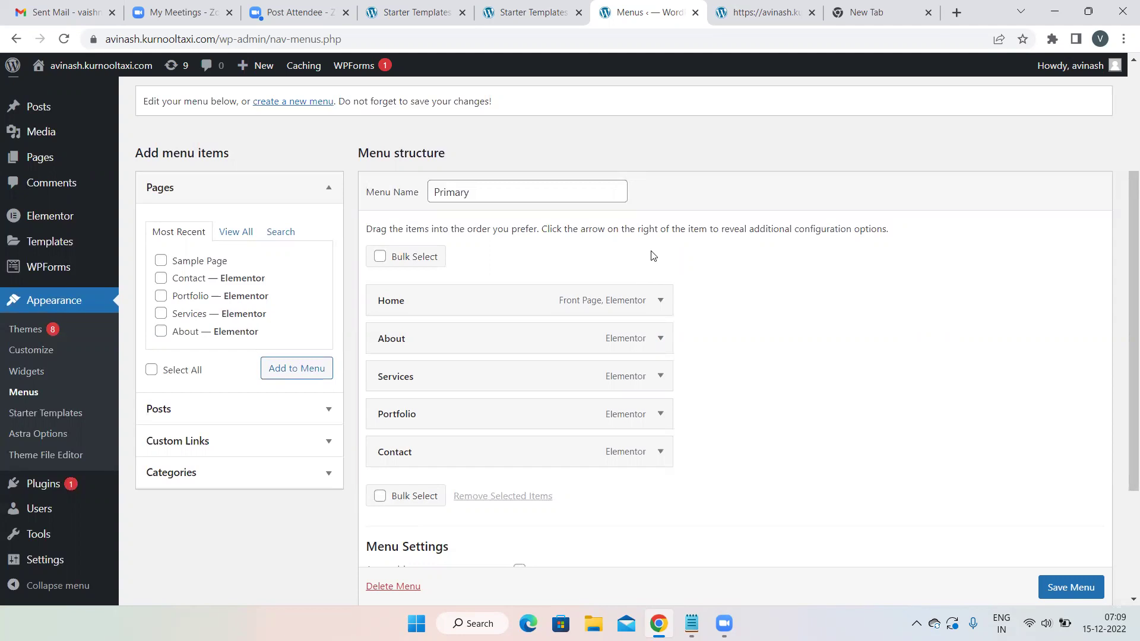
{"action": "scroll", "coordinate": [654, 255], "scroll_direction": "up", "scroll_amount": 3}
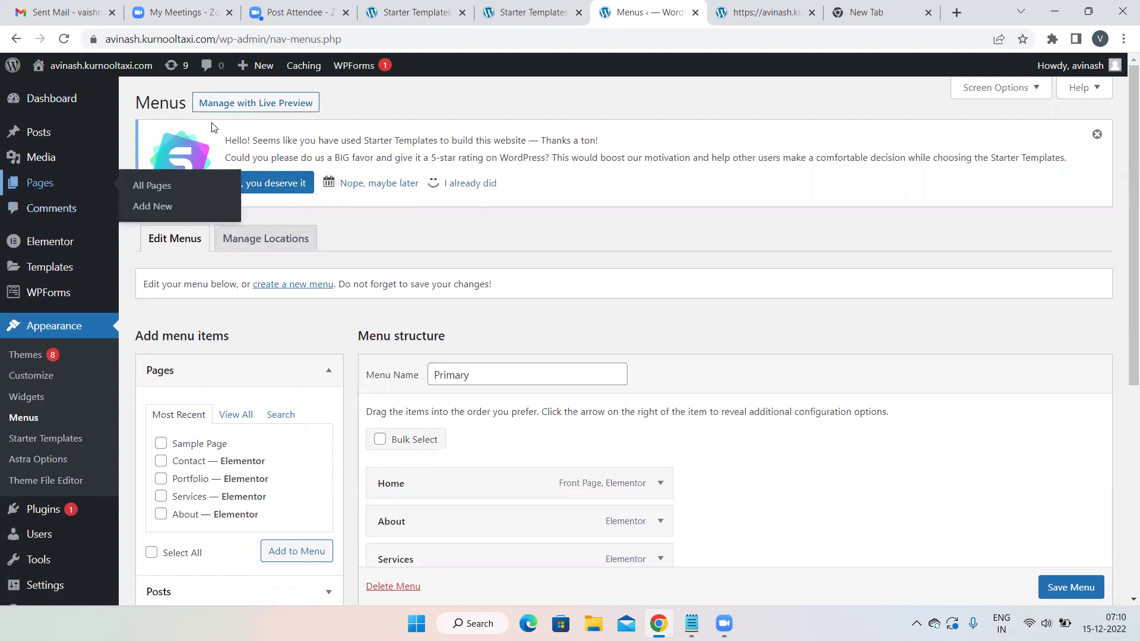
{"action": "mouse_move", "coordinate": [254, 66]}
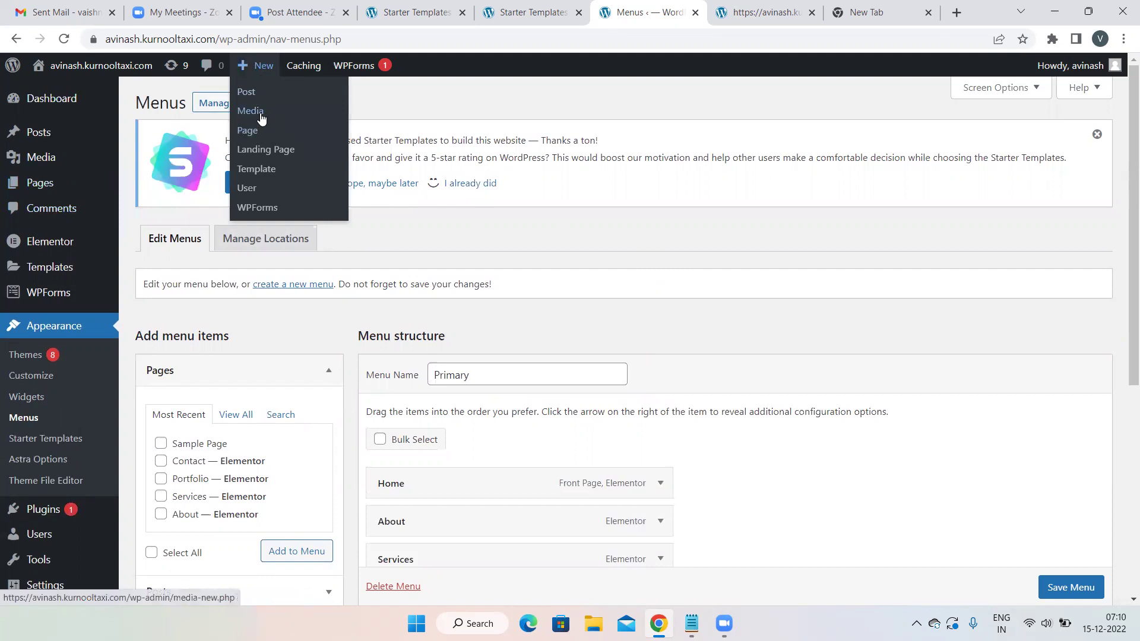
{"action": "mouse_move", "coordinate": [36, 189]}
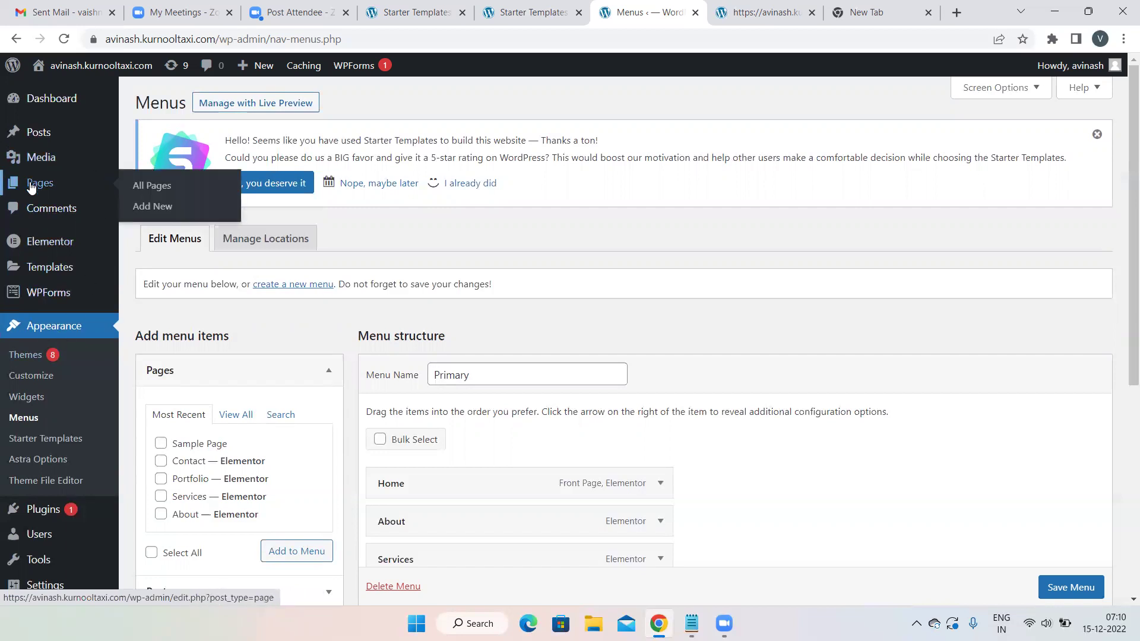
{"action": "left_click", "coordinate": [154, 208]}
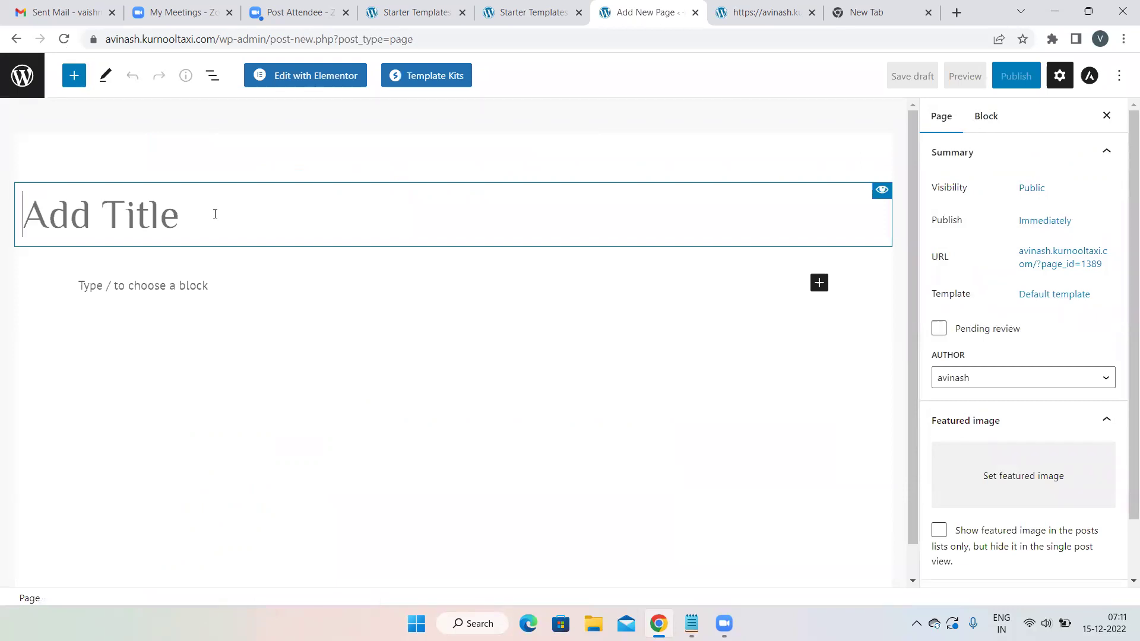
{"action": "type", "text": "Course"}
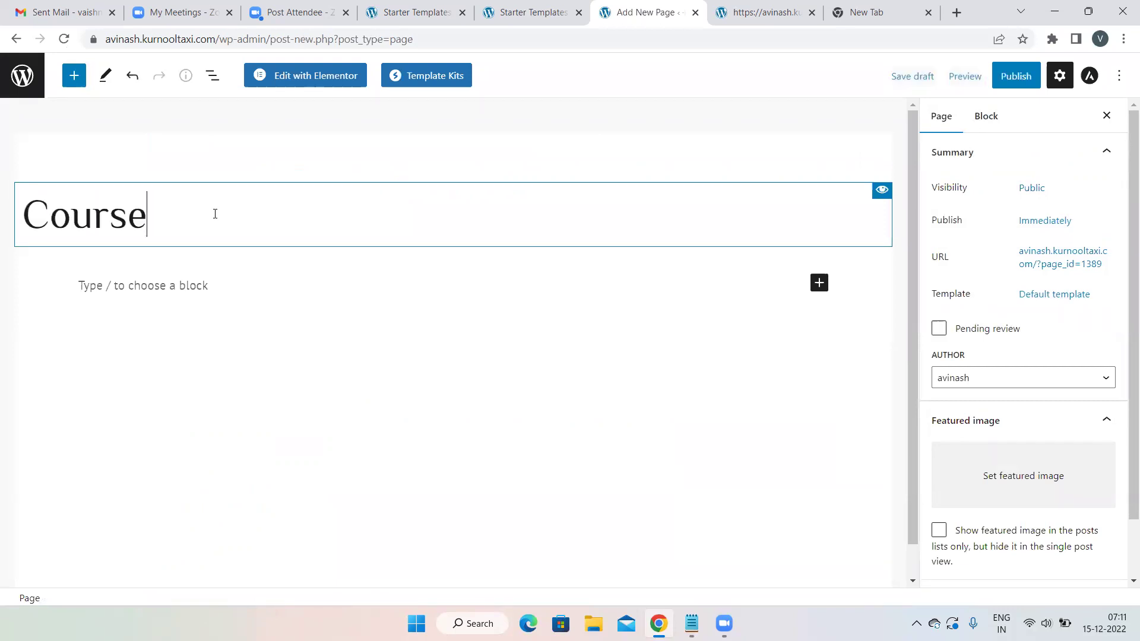
{"action": "left_click", "coordinate": [1013, 76]}
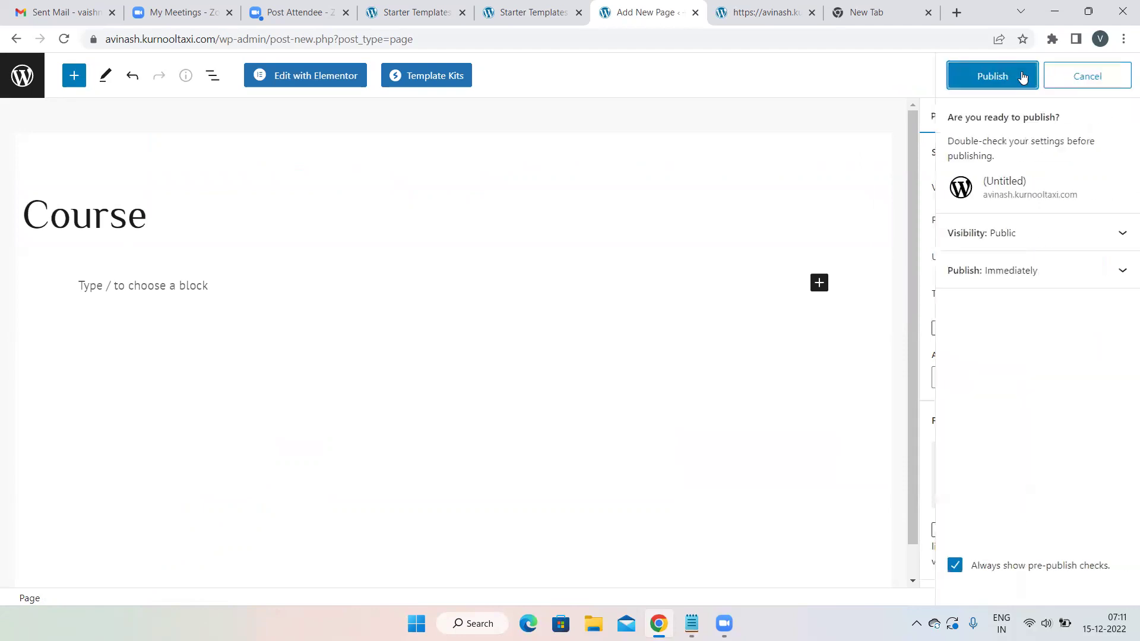
{"action": "left_click", "coordinate": [996, 76]}
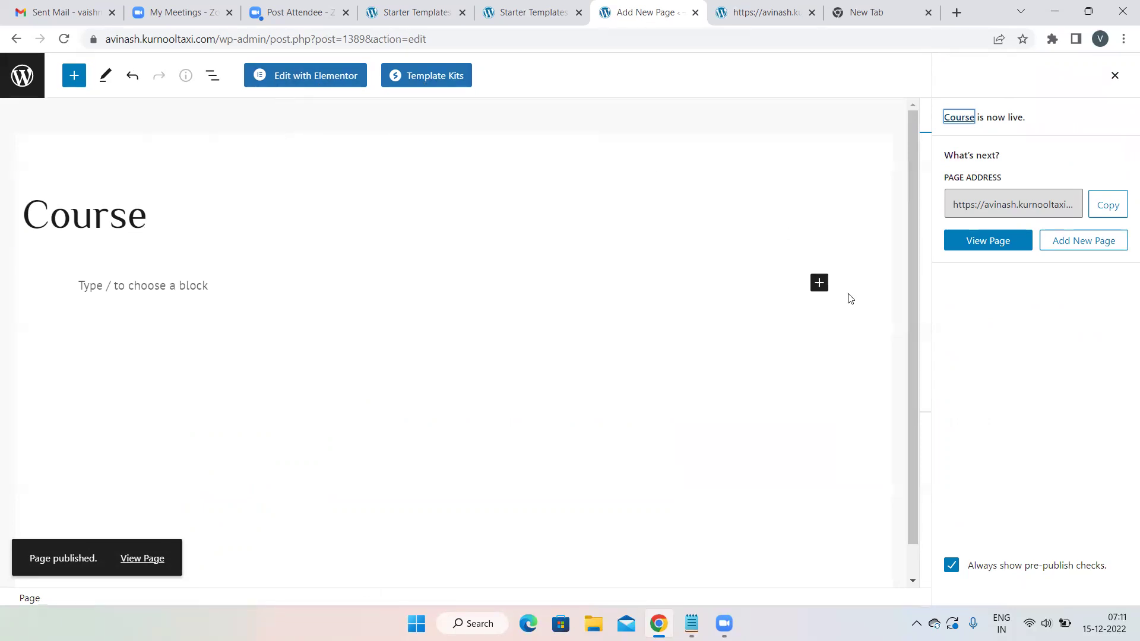
Open the Course page in Elementor, then exit back to its WordPress editor.
{"action": "left_click", "coordinate": [307, 81]}
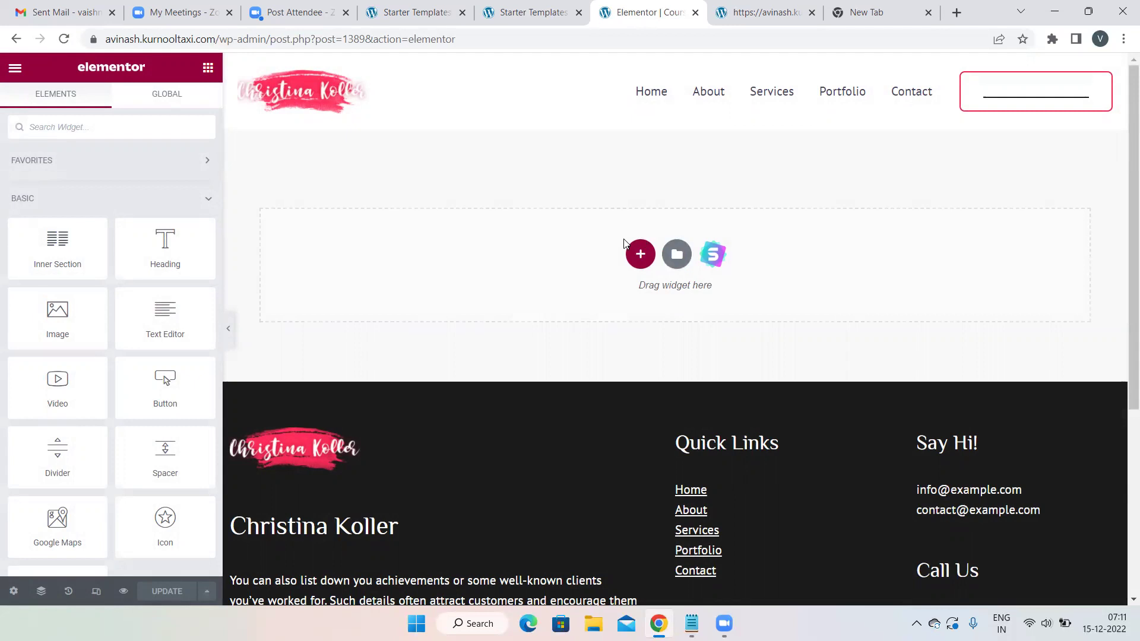
{"action": "left_click", "coordinate": [8, 70]}
{"action": "left_click", "coordinate": [69, 352]}
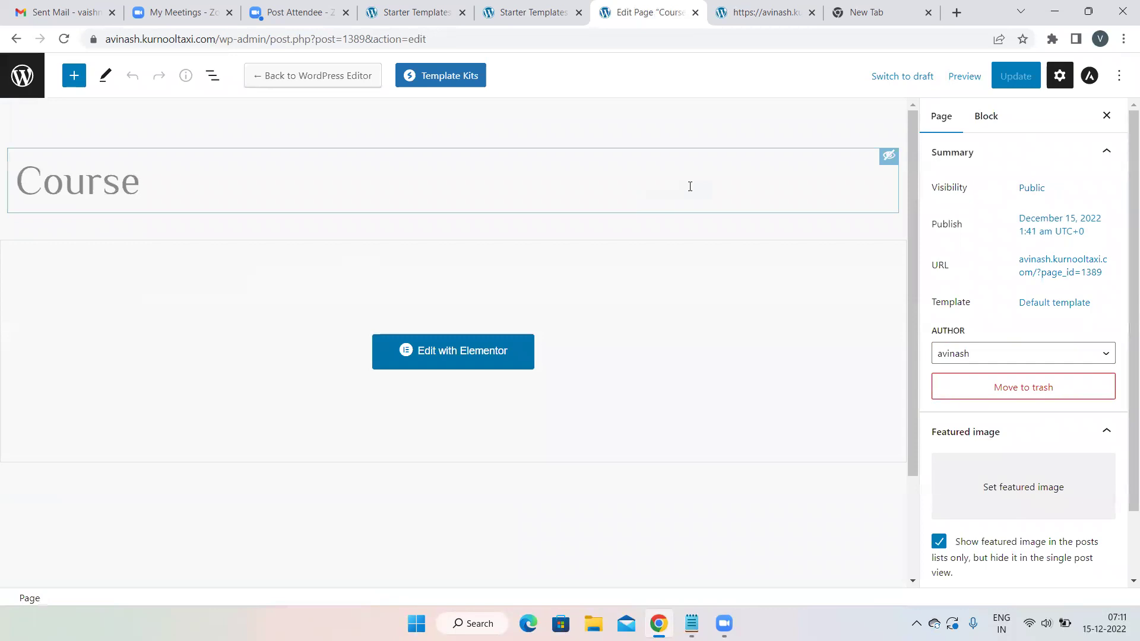
Reload the live home page, then return to the WordPress admin and look through the list of all pages.
{"action": "left_click", "coordinate": [740, 10]}
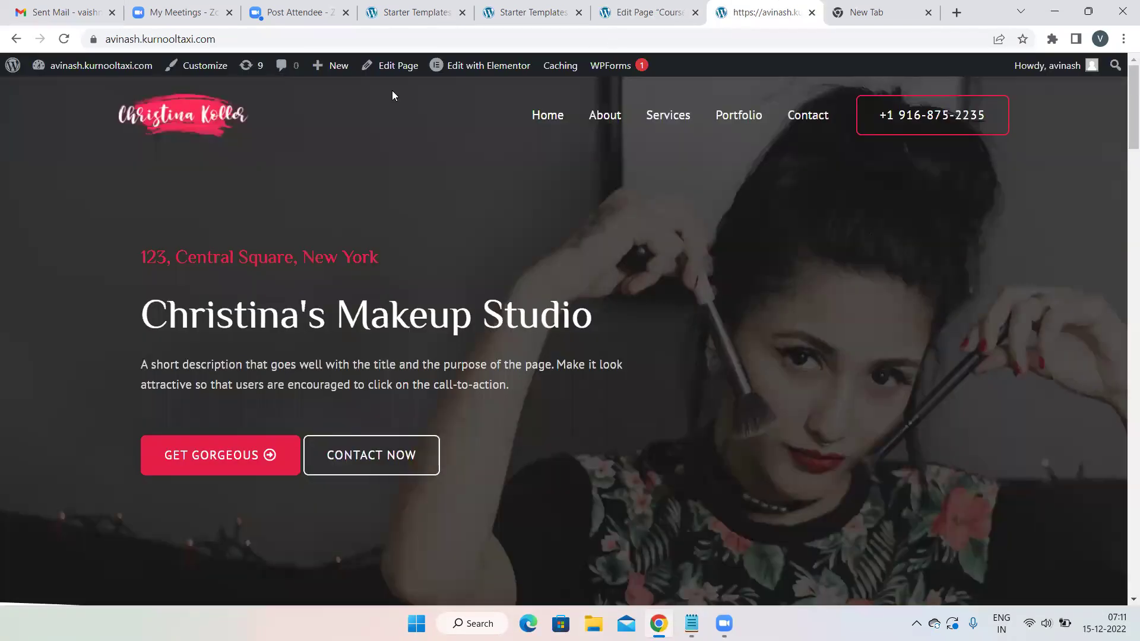
{"action": "left_click", "coordinate": [64, 39]}
{"action": "key", "text": "ctrl+shift+Tab"}
{"action": "left_click", "coordinate": [17, 82]}
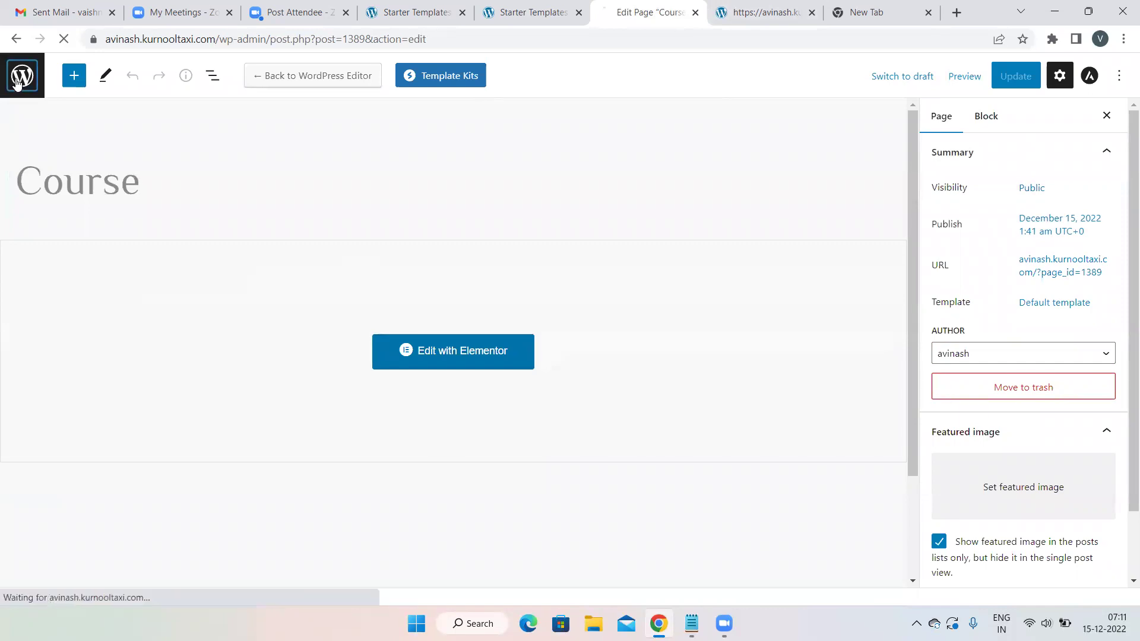
{"action": "scroll", "coordinate": [438, 327], "scroll_direction": "down", "scroll_amount": 3}
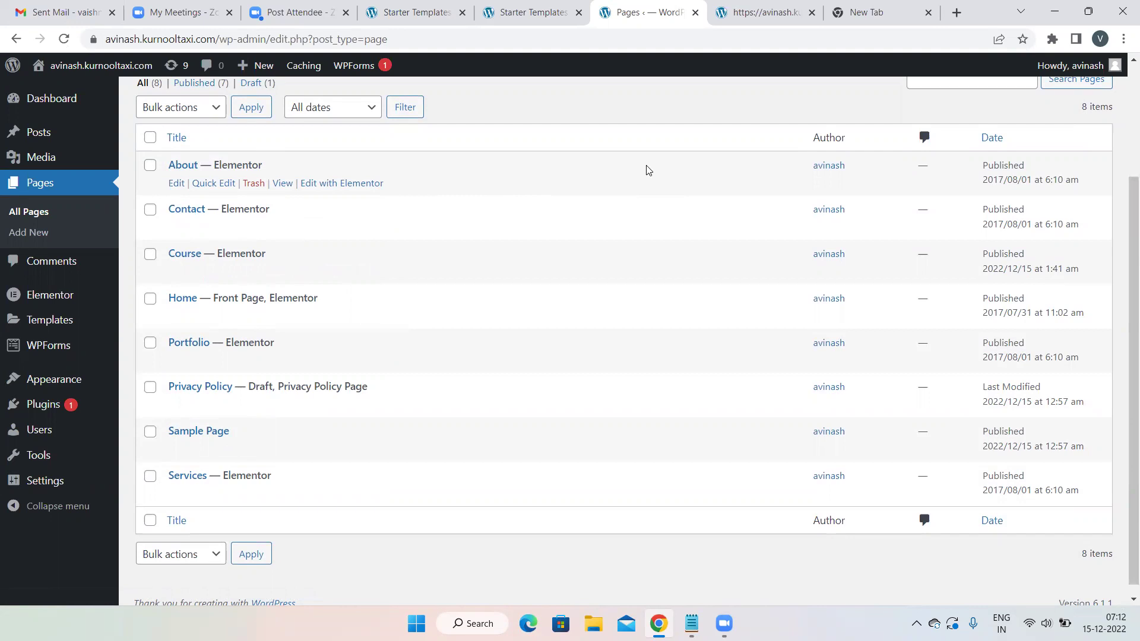
{"action": "scroll", "coordinate": [647, 171], "scroll_direction": "down", "scroll_amount": 1}
Open the Primary menu for editing and add the Course page to it.
{"action": "mouse_move", "coordinate": [77, 385]}
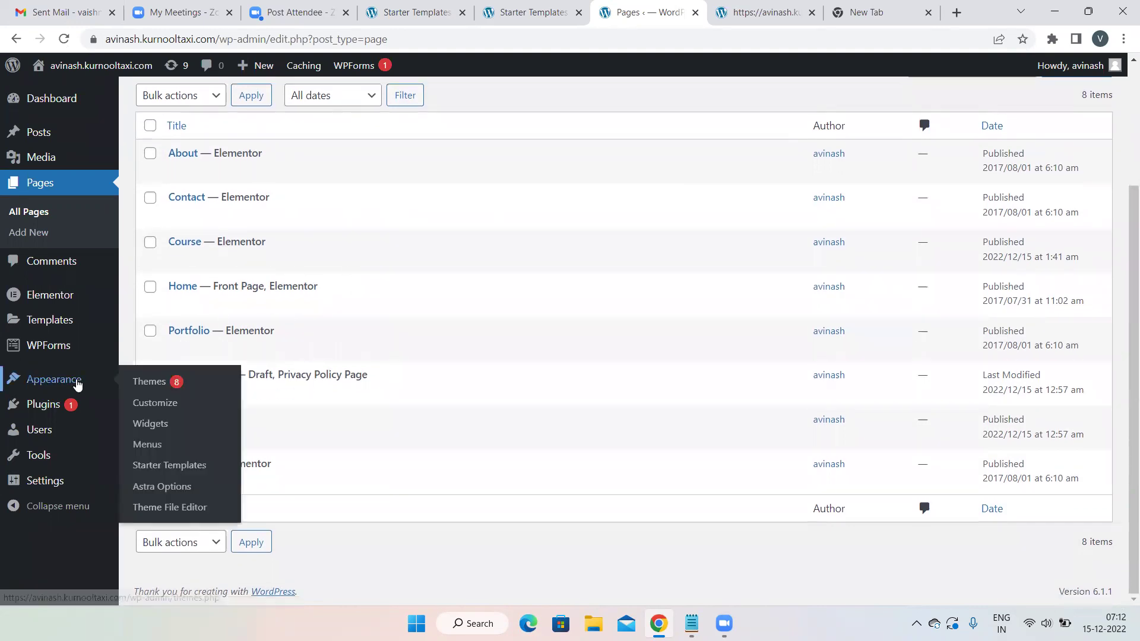
{"action": "left_click", "coordinate": [143, 446]}
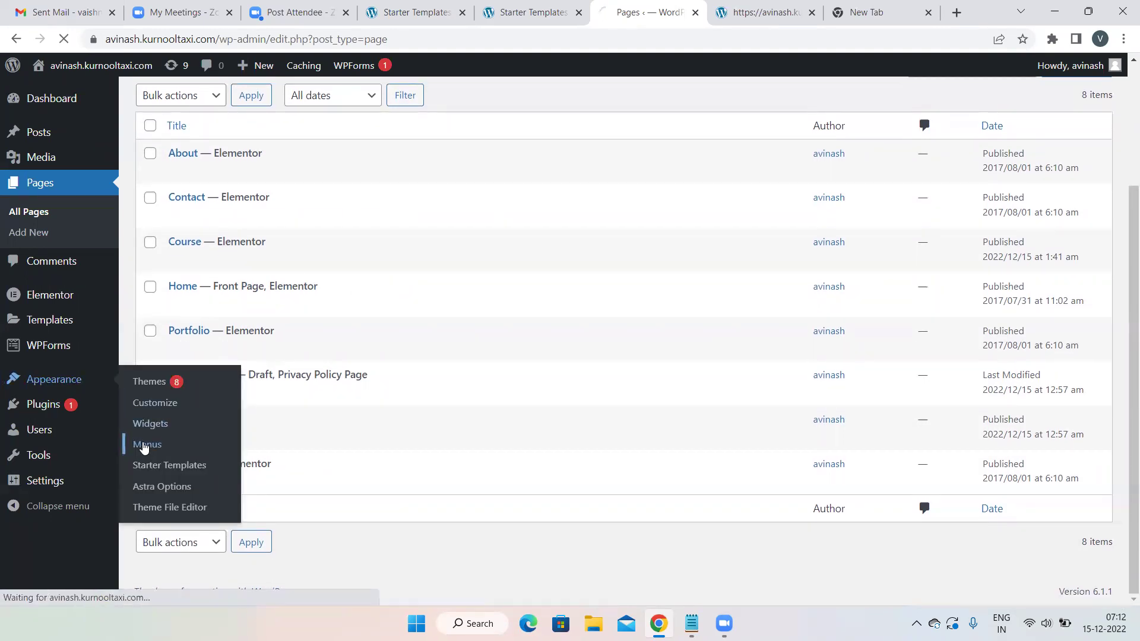
{"action": "scroll", "coordinate": [612, 295], "scroll_direction": "down", "scroll_amount": 4}
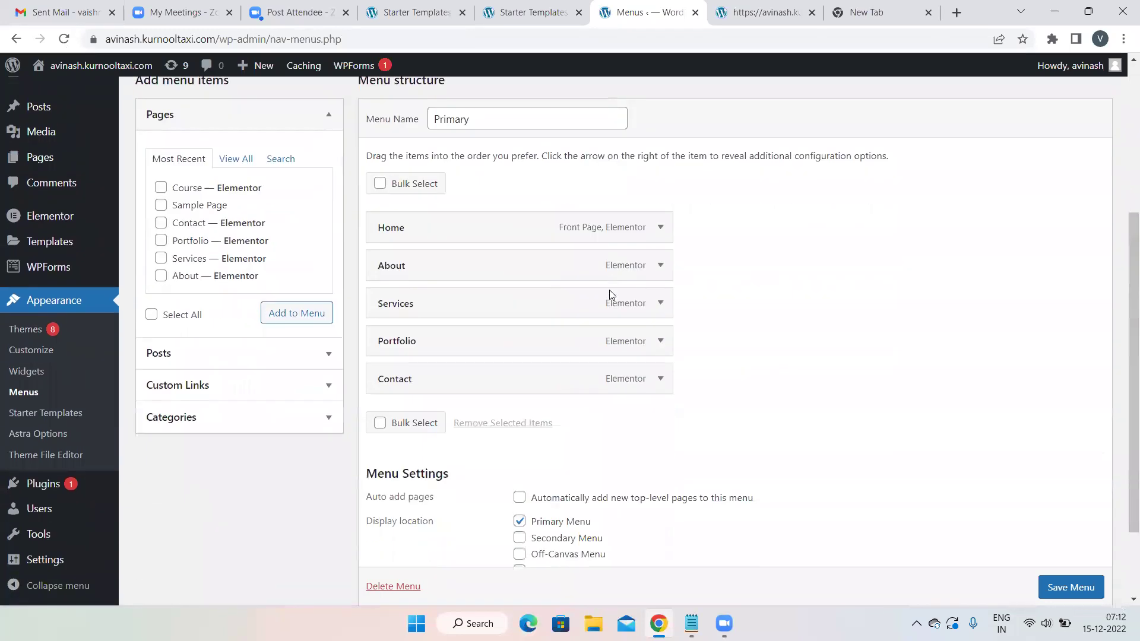
{"action": "left_click", "coordinate": [161, 188]}
{"action": "left_click", "coordinate": [302, 313]}
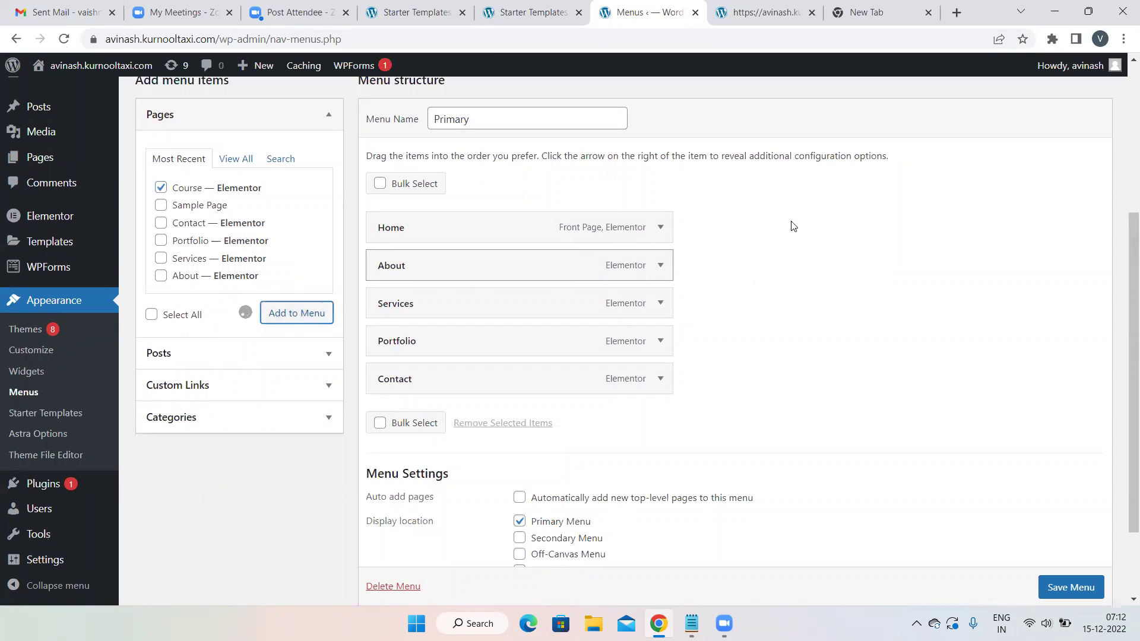
Move the Course item above Contact in the Primary menu's structure and save the menu.
{"action": "scroll", "coordinate": [886, 247], "scroll_direction": "down", "scroll_amount": 1}
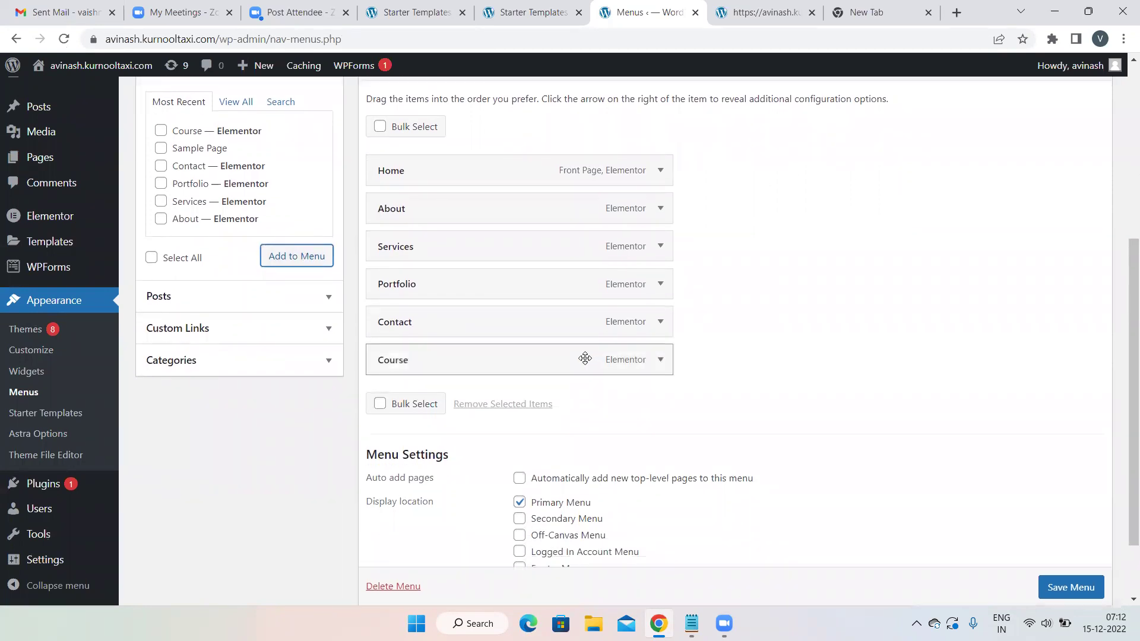
{"action": "left_click_drag", "start_coordinate": [585, 358], "coordinate": [587, 316]}
{"action": "left_click", "coordinate": [1071, 588]}
{"action": "scroll", "coordinate": [1074, 591], "scroll_direction": "down", "scroll_amount": 1}
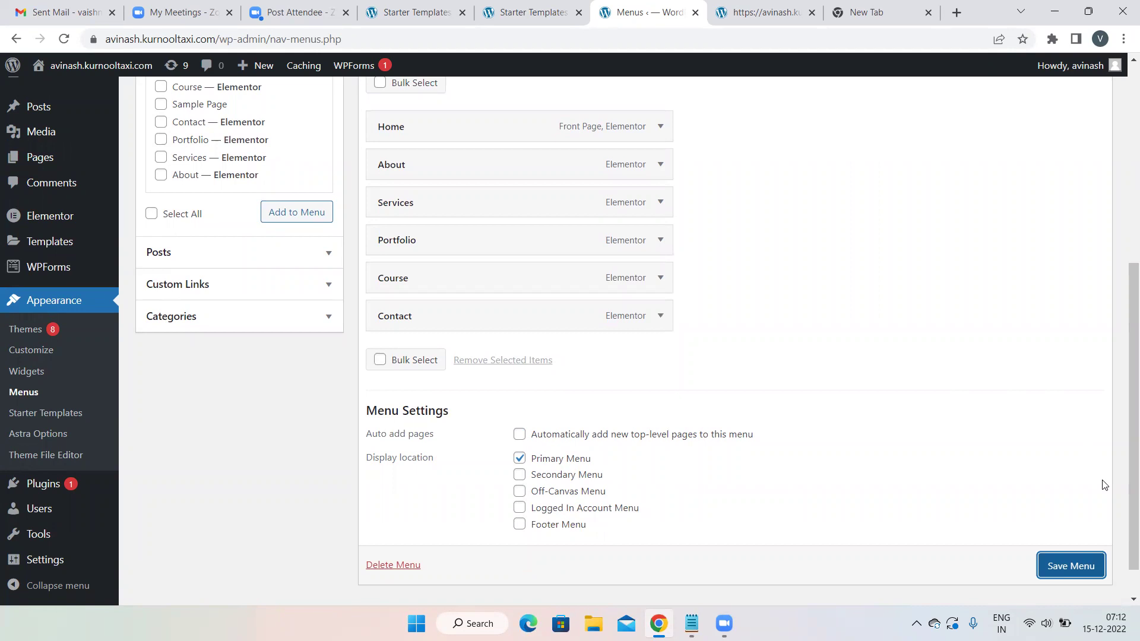
{"action": "left_click", "coordinate": [1076, 565]}
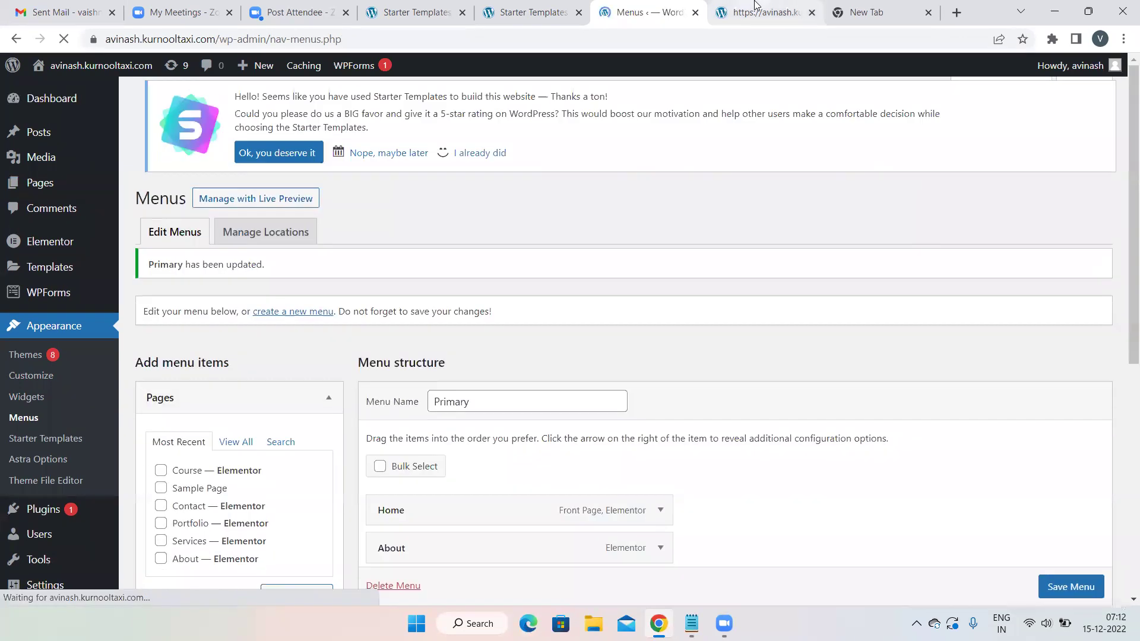
Reload the live home page and open the Course page from its navigation menu.
{"action": "left_click", "coordinate": [755, 6]}
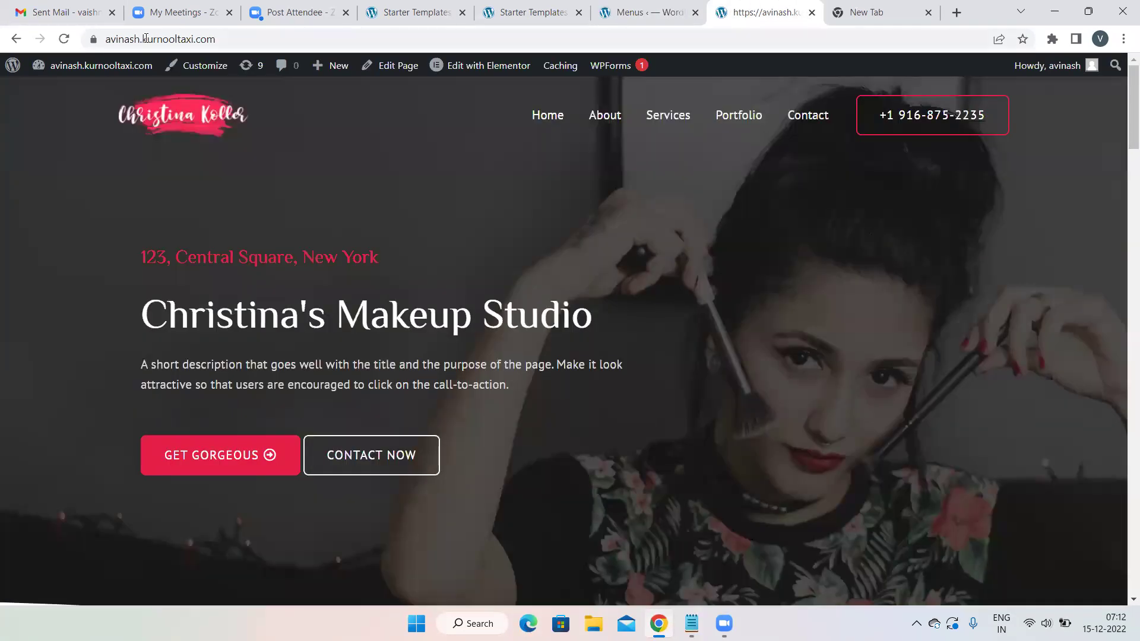
{"action": "left_click", "coordinate": [64, 40]}
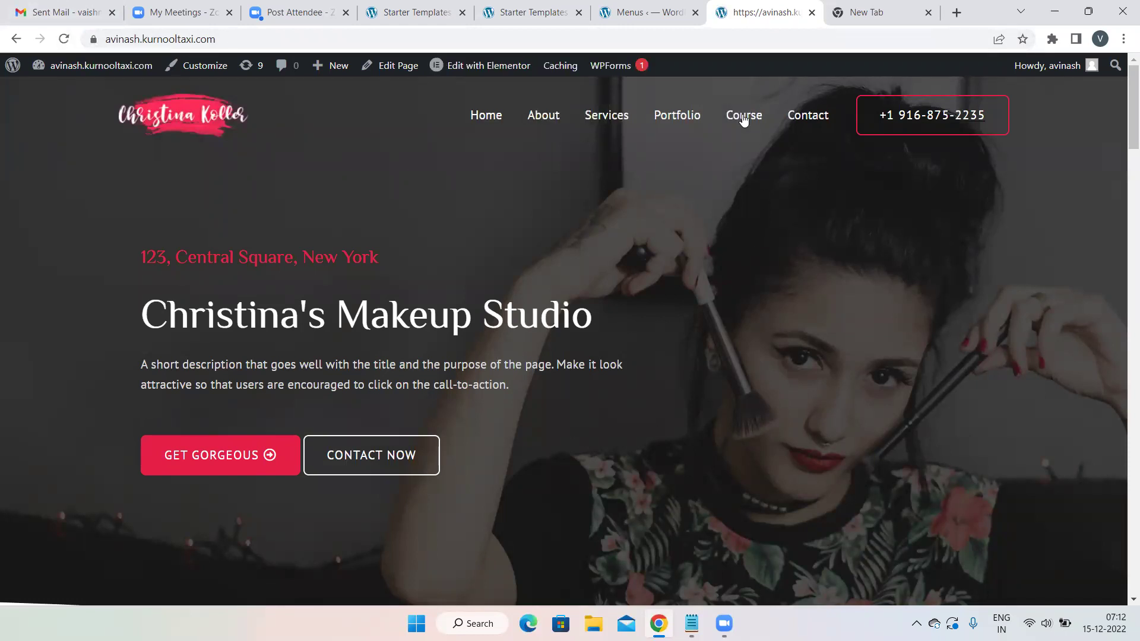
{"action": "left_click", "coordinate": [744, 117]}
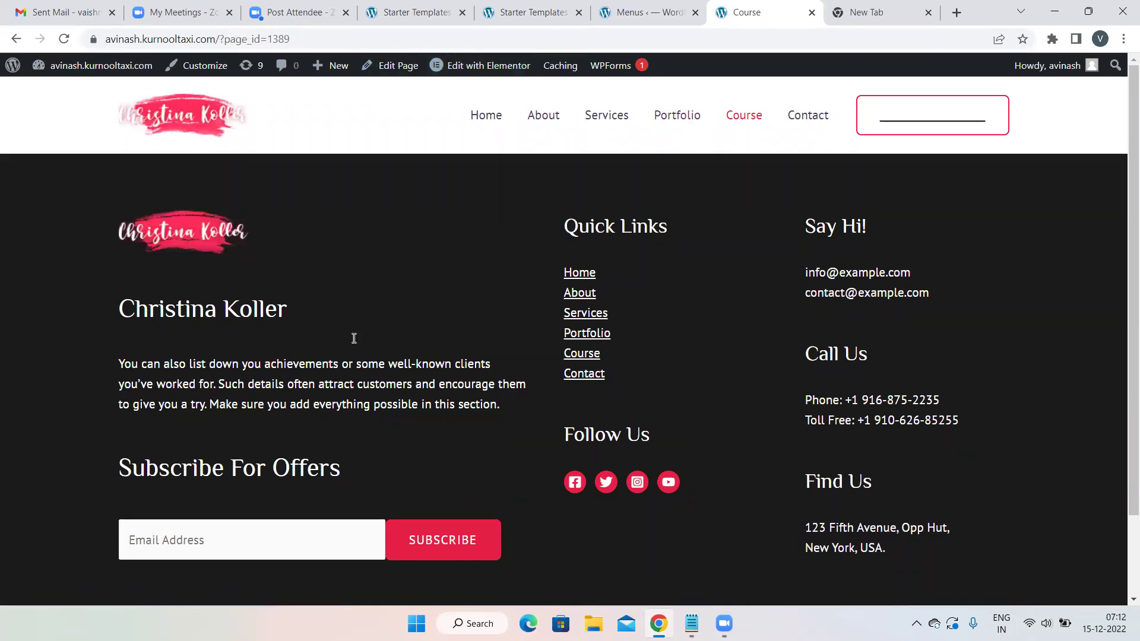
Return to the WordPress admin and review the Primary menu's item order and menu settings.
{"action": "left_click", "coordinate": [652, 6]}
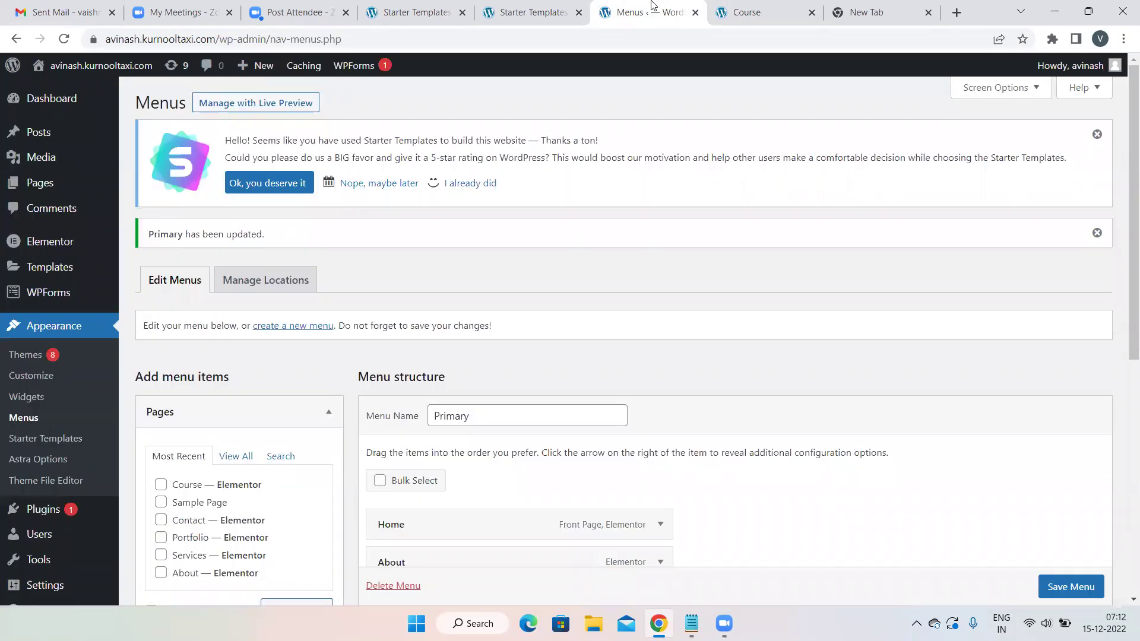
{"action": "scroll", "coordinate": [592, 236], "scroll_direction": "down", "scroll_amount": 1}
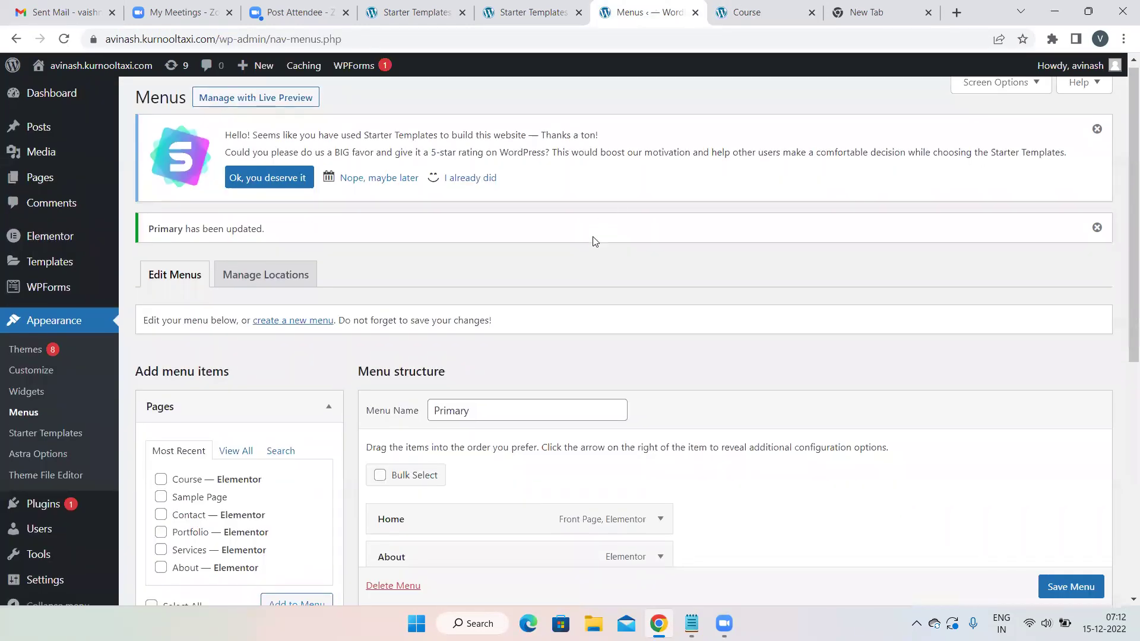
{"action": "scroll", "coordinate": [592, 236], "scroll_direction": "down", "scroll_amount": 4}
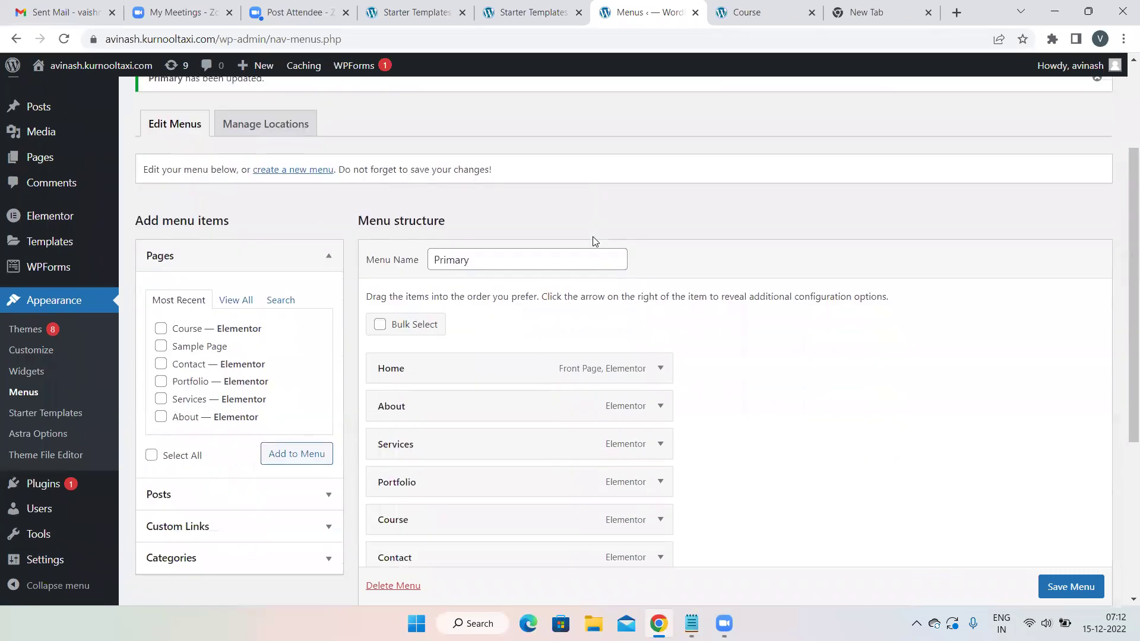
{"action": "scroll", "coordinate": [594, 241], "scroll_direction": "down", "scroll_amount": 1}
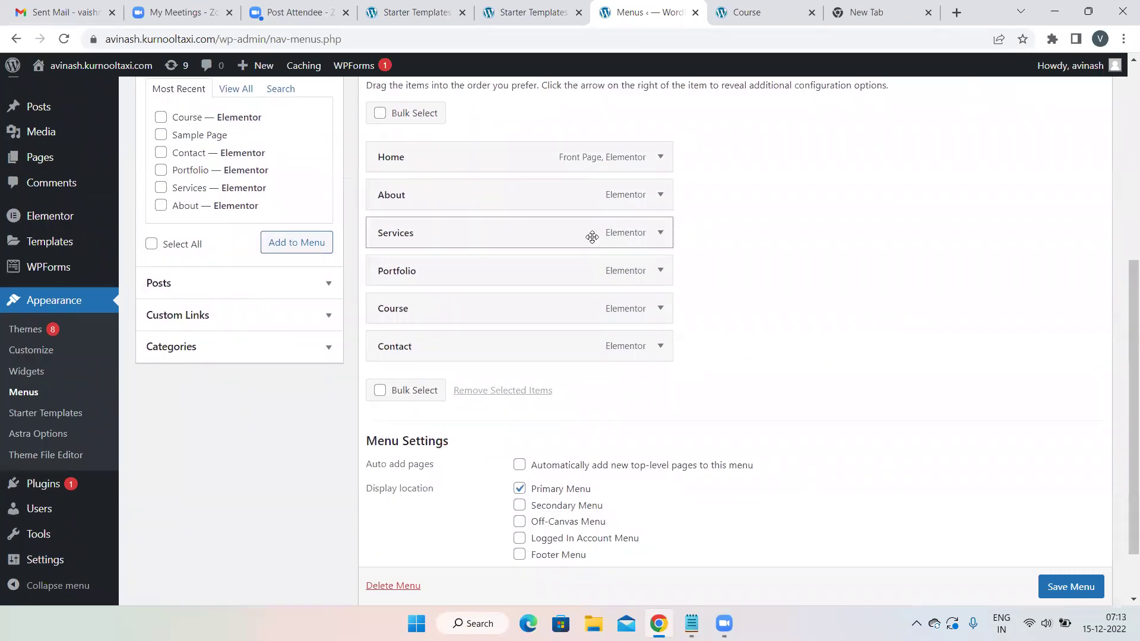
{"action": "scroll", "coordinate": [848, 191], "scroll_direction": "up", "scroll_amount": 6}
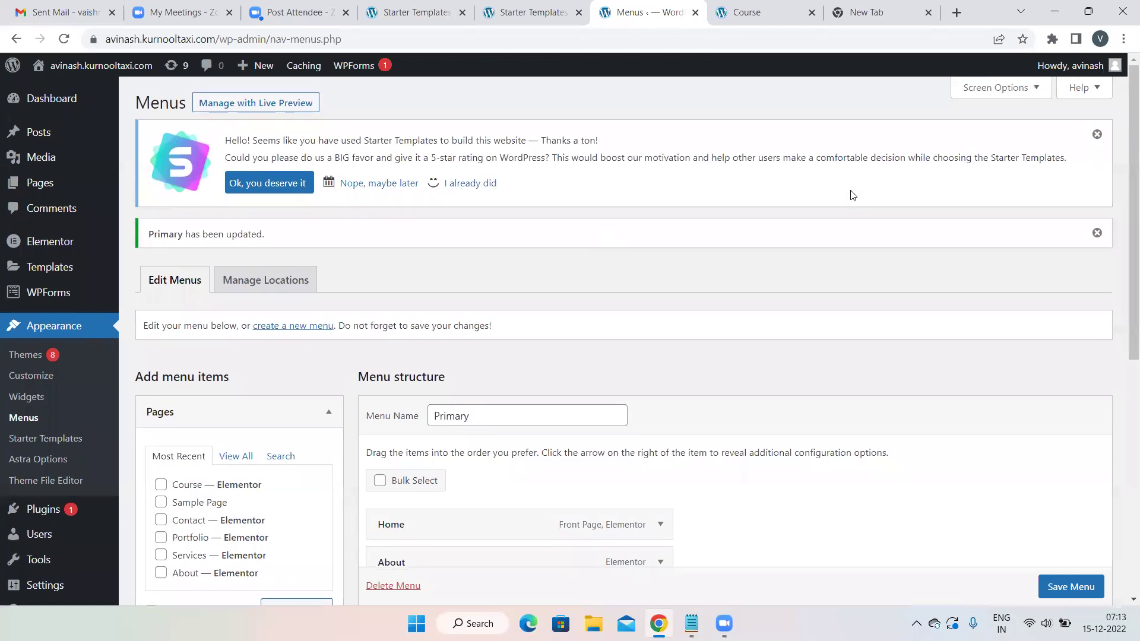
{"action": "scroll", "coordinate": [853, 195], "scroll_direction": "down", "scroll_amount": 7}
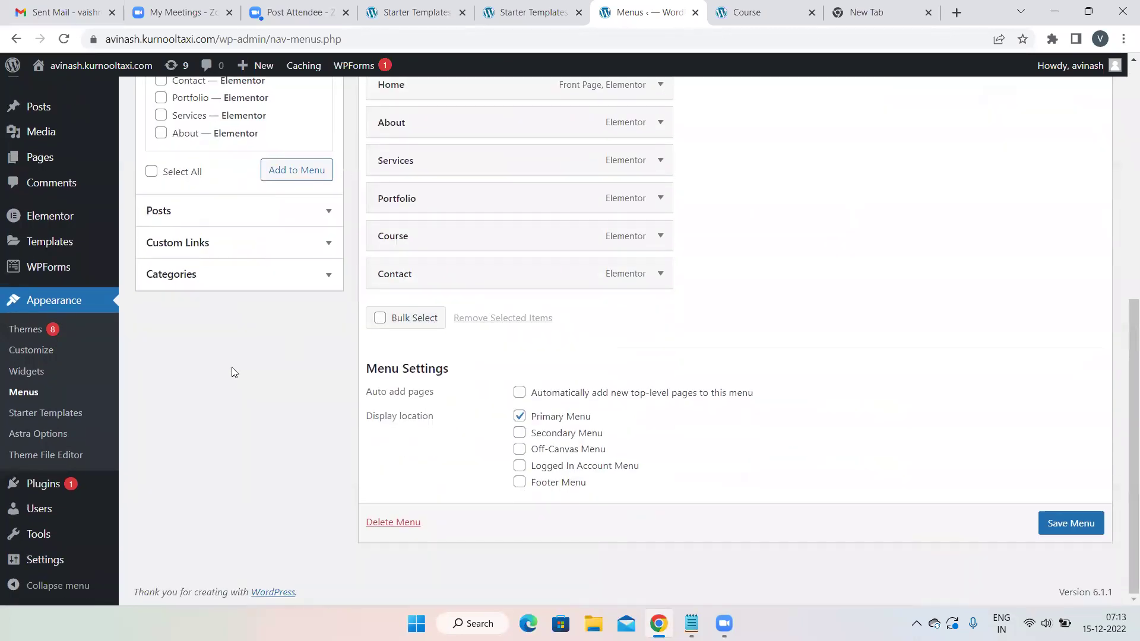
{"action": "mouse_move", "coordinate": [42, 533]}
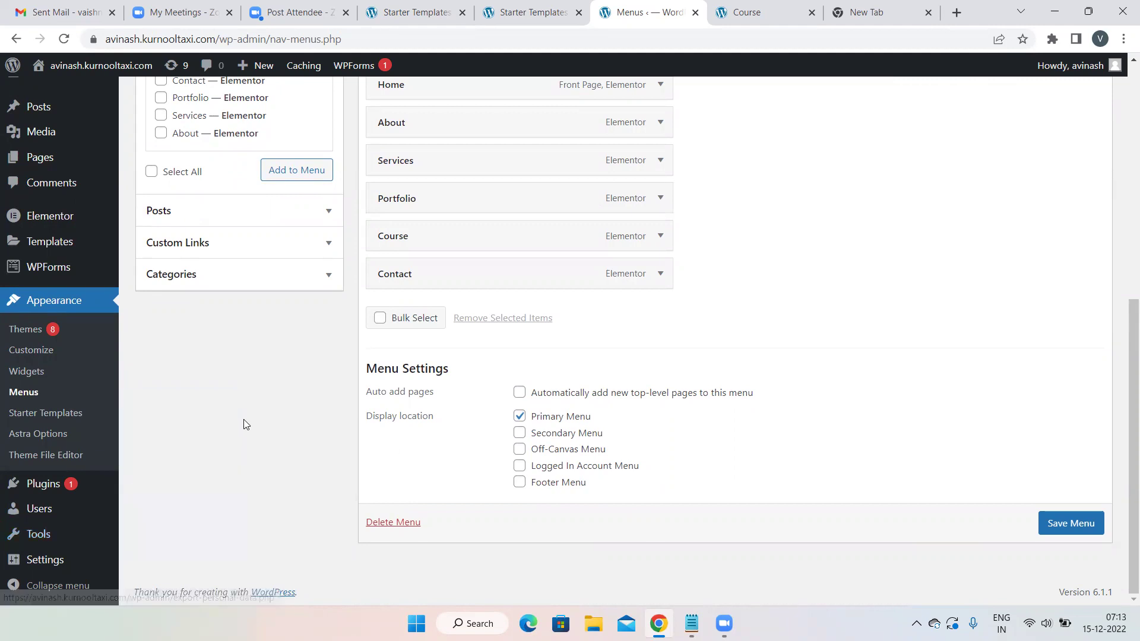
{"action": "scroll", "coordinate": [238, 394], "scroll_direction": "up", "scroll_amount": 4}
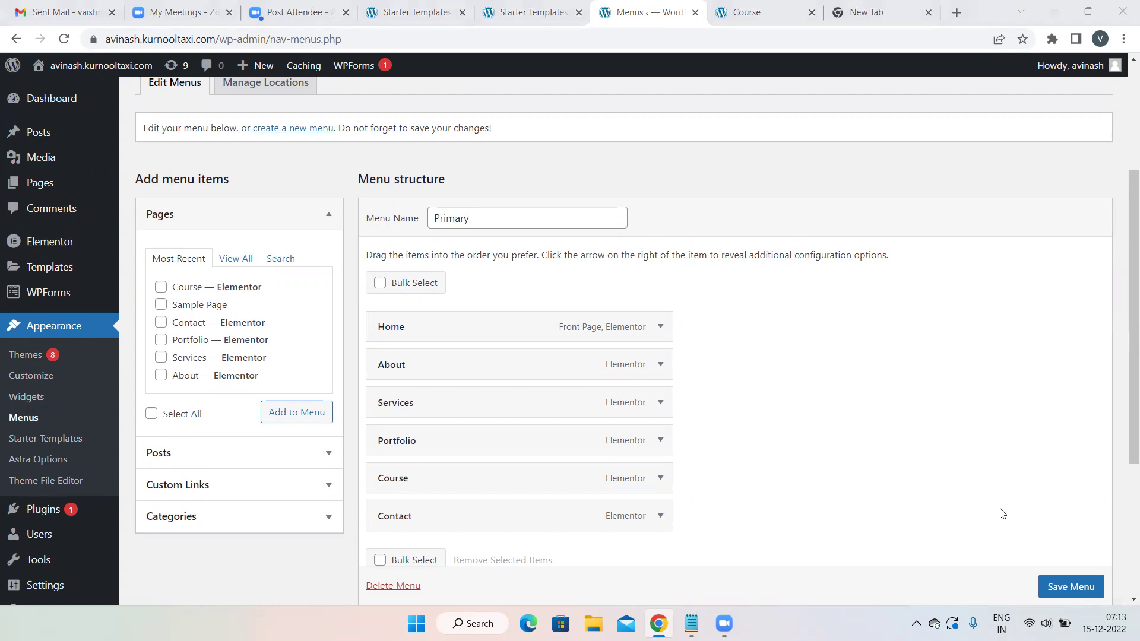
{"action": "left_click", "coordinate": [954, 344]}
{"action": "left_click", "coordinate": [843, 241]}
{"action": "scroll", "coordinate": [840, 237], "scroll_direction": "down", "scroll_amount": 3}
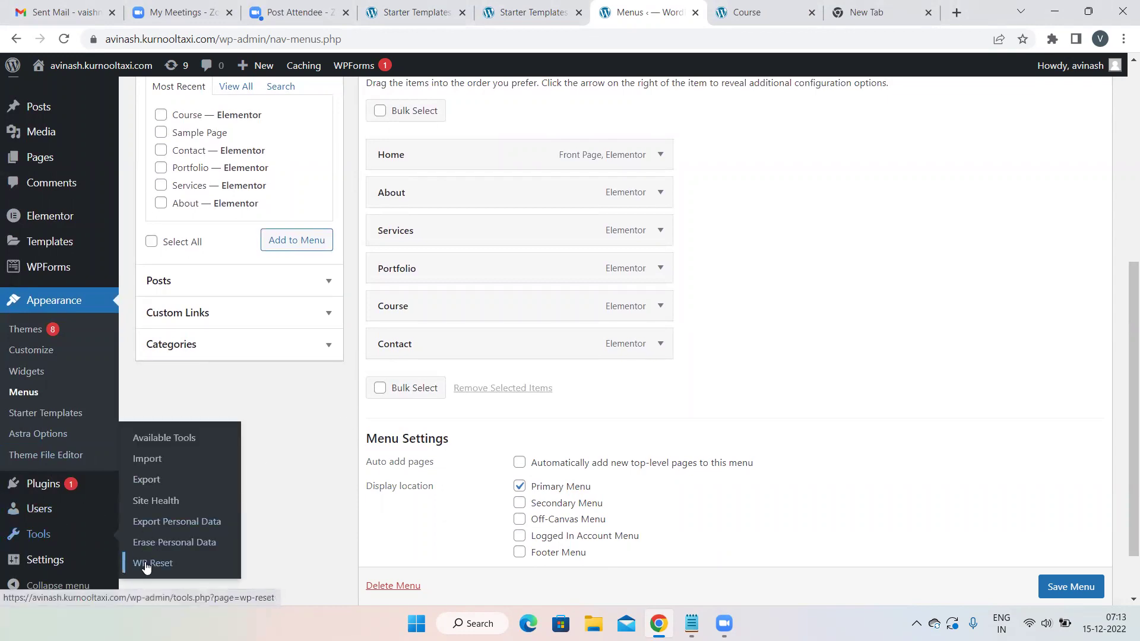
Open WP Reset and reset the site with the confirmation word "reset", keeping only the WP Reset plugin set to reactivate.
{"action": "left_click", "coordinate": [146, 566]}
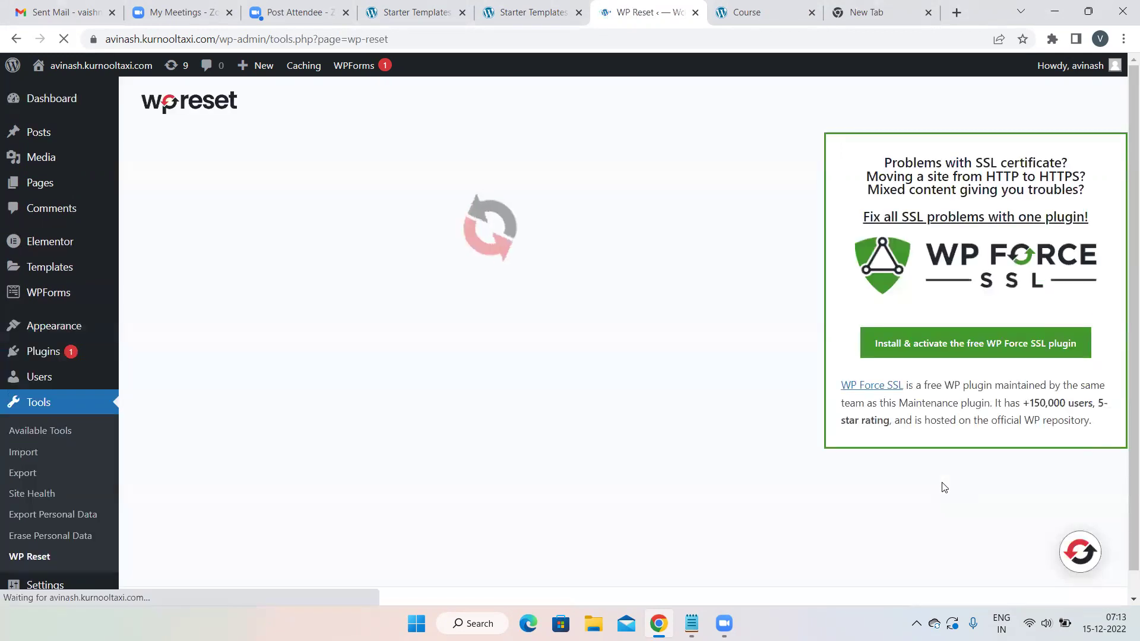
{"action": "scroll", "coordinate": [663, 420], "scroll_direction": "down", "scroll_amount": 15}
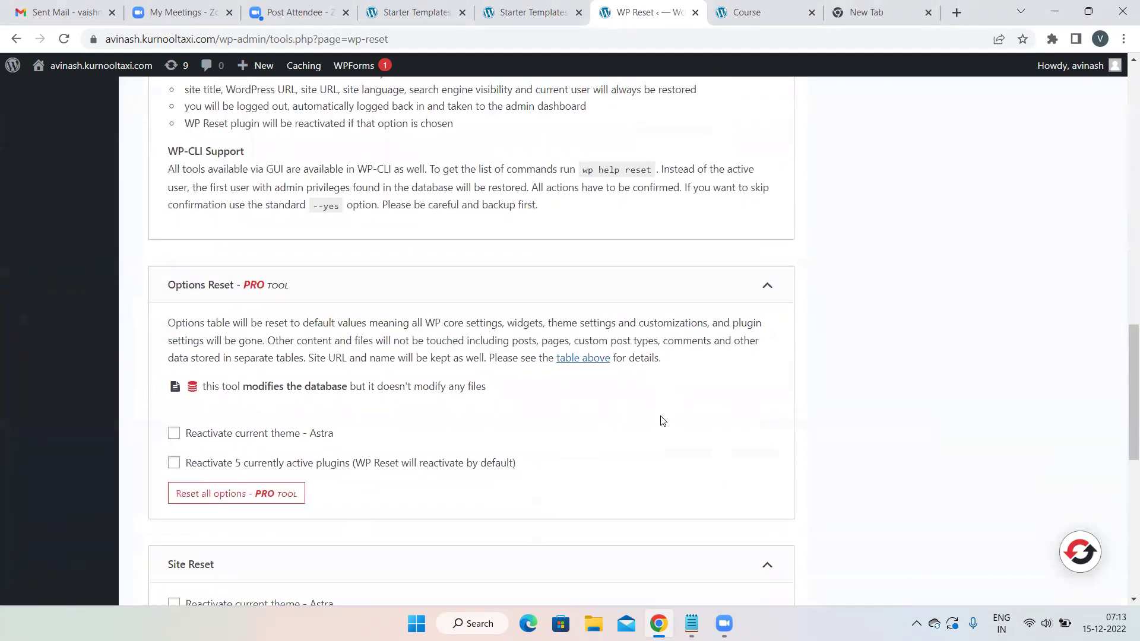
{"action": "scroll", "coordinate": [663, 420], "scroll_direction": "down", "scroll_amount": 4}
{"action": "left_click", "coordinate": [225, 496]}
{"action": "type", "text": "r"}
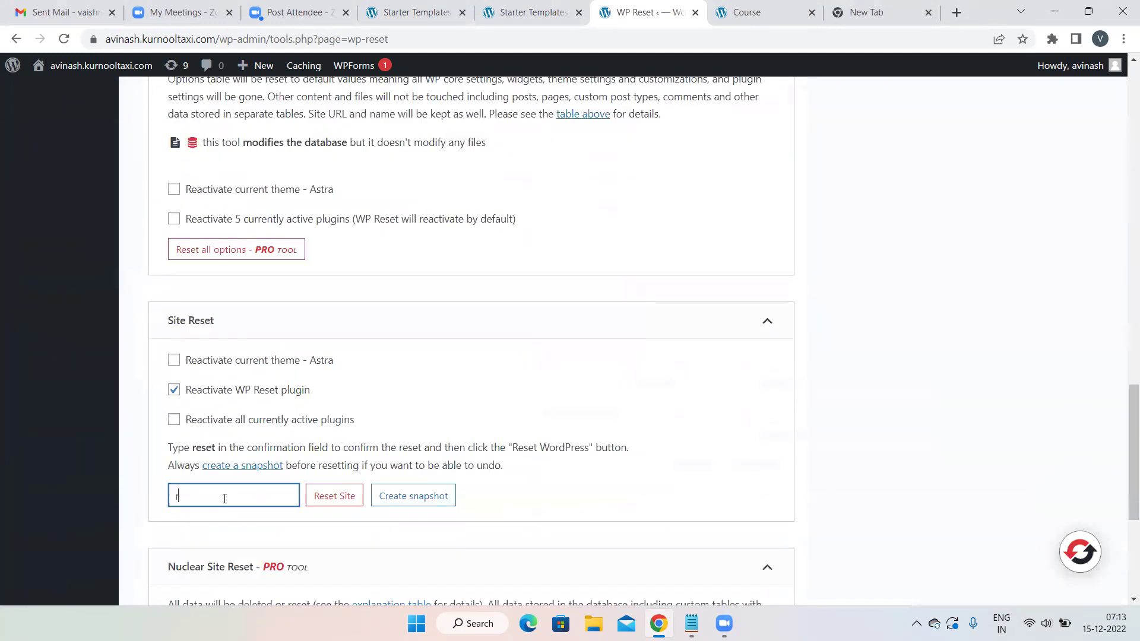
{"action": "type", "text": "eset"}
{"action": "left_click", "coordinate": [328, 497]}
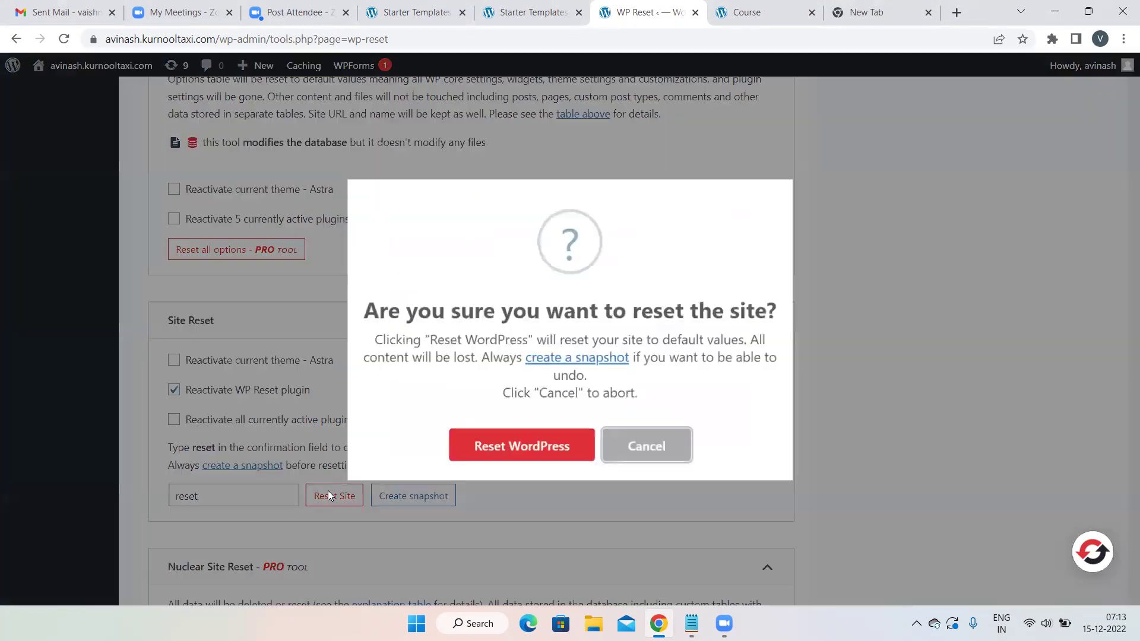
{"action": "left_click", "coordinate": [523, 445]}
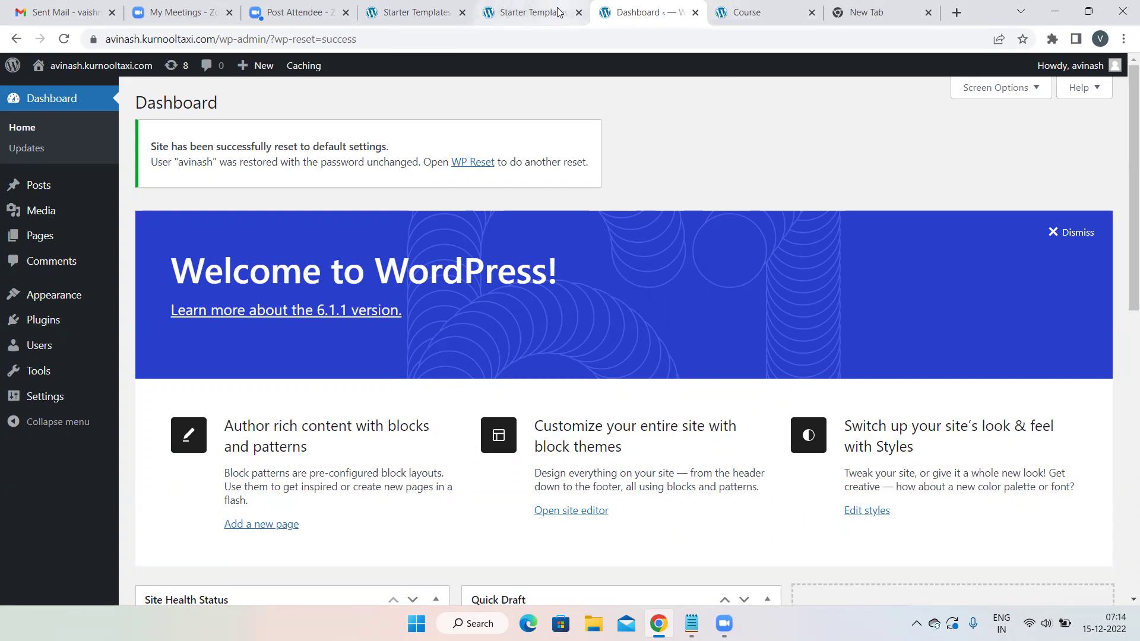
Close the two old Starter Templates tabs and the Course page tab.
{"action": "middle_click", "coordinate": [523, 15]}
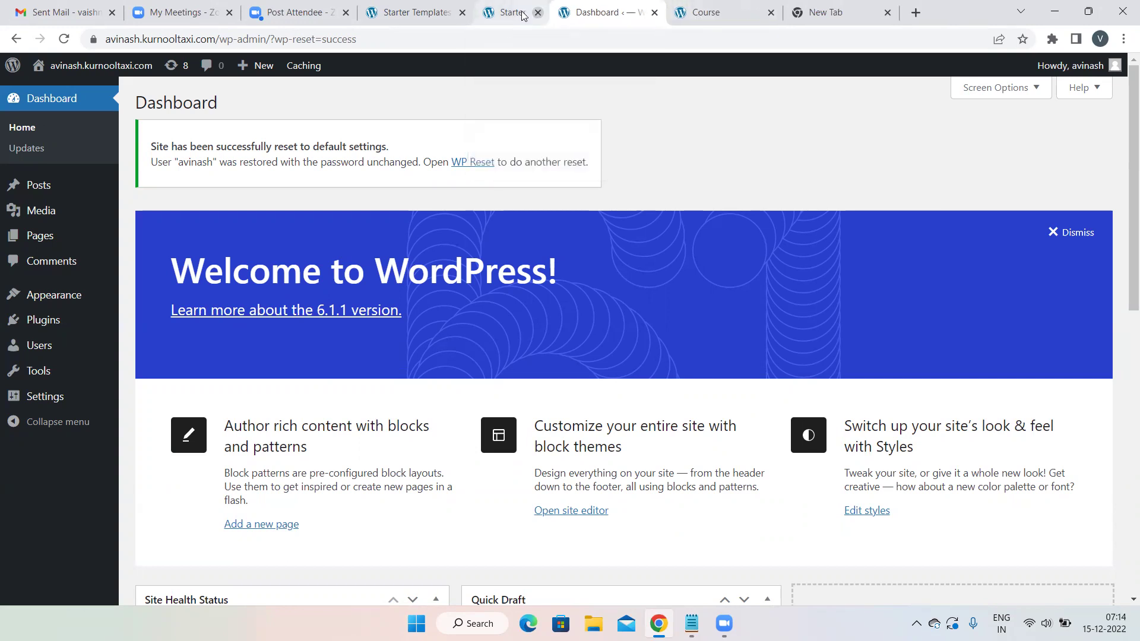
{"action": "left_click", "coordinate": [463, 13]}
{"action": "left_click", "coordinate": [579, 13]}
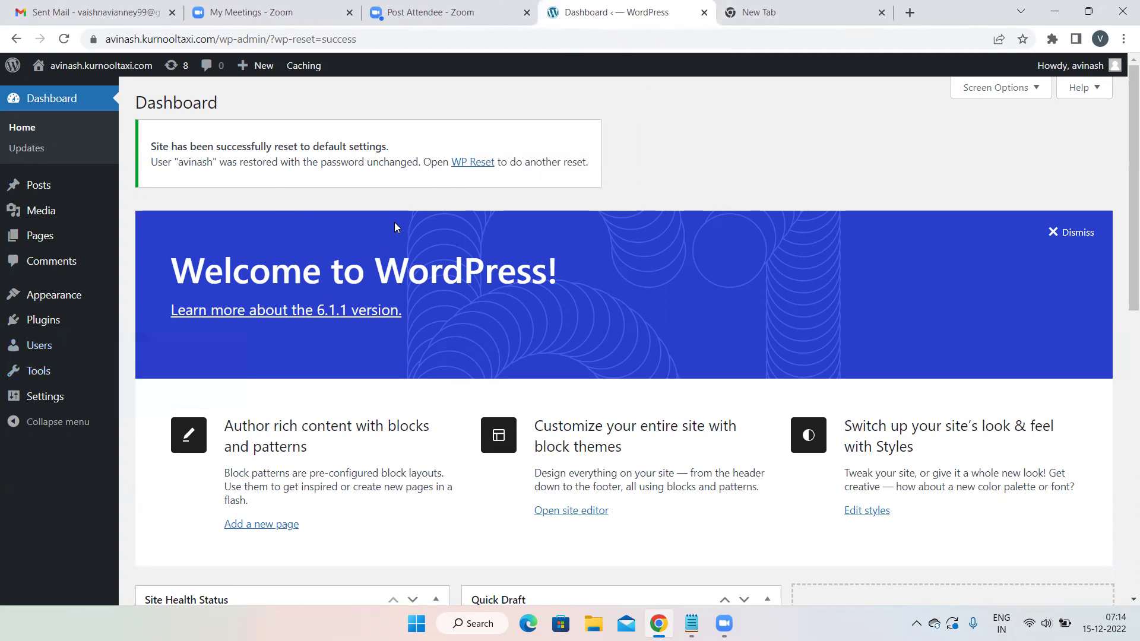
Search for "elementor" among the plugins, activate Elementor Website Builder, and leave its onboarding screen.
{"action": "mouse_move", "coordinate": [46, 320]}
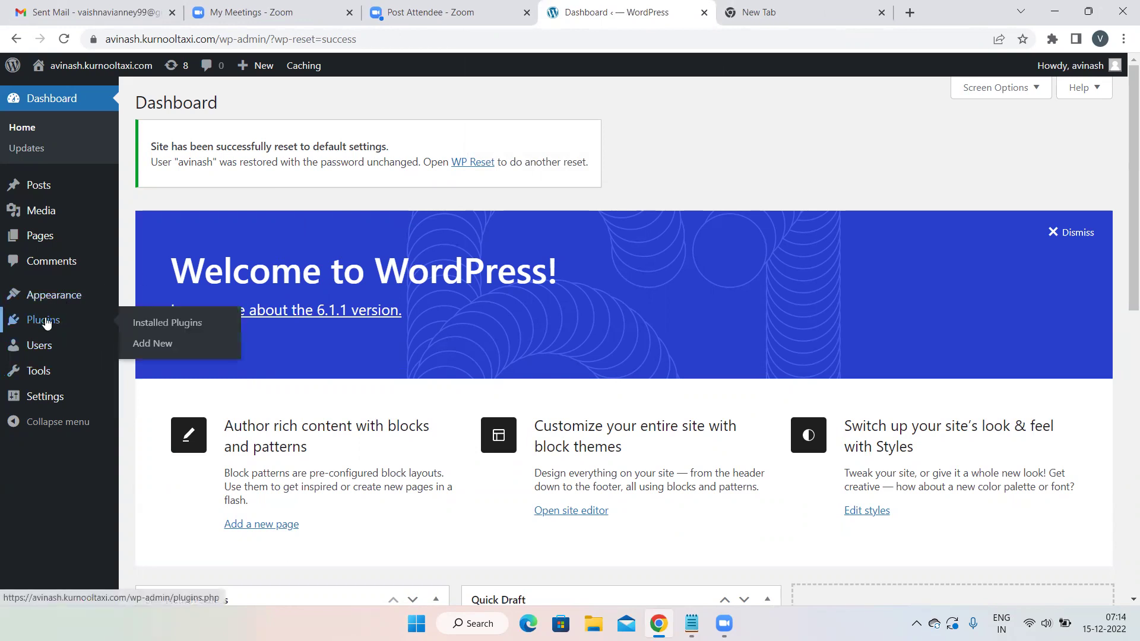
{"action": "left_click", "coordinate": [156, 344]}
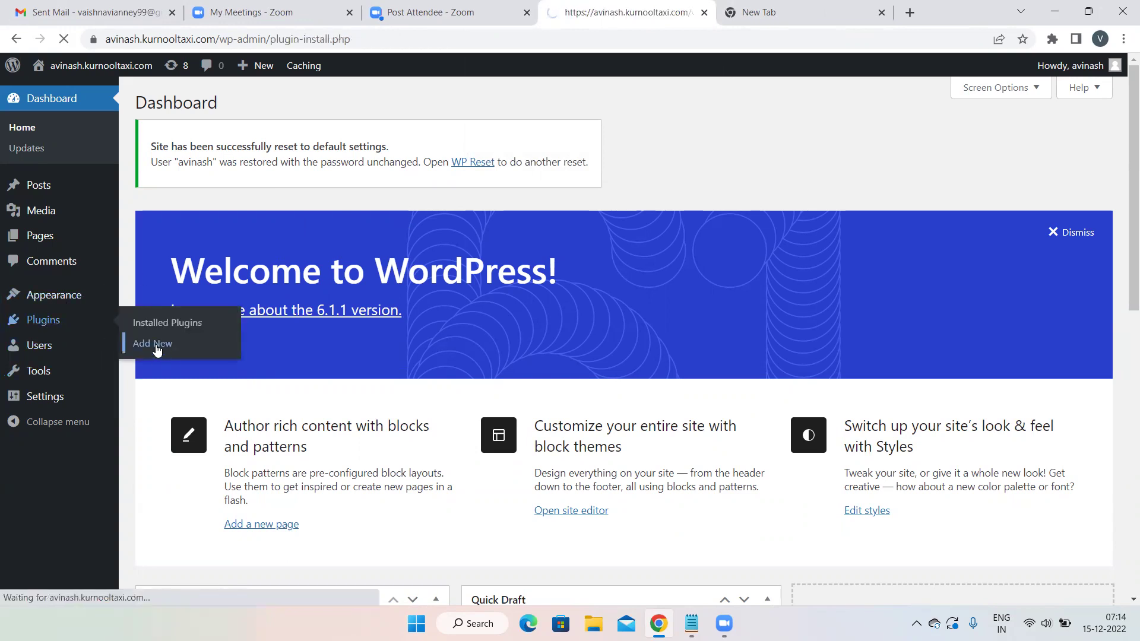
{"action": "left_click", "coordinate": [934, 139]}
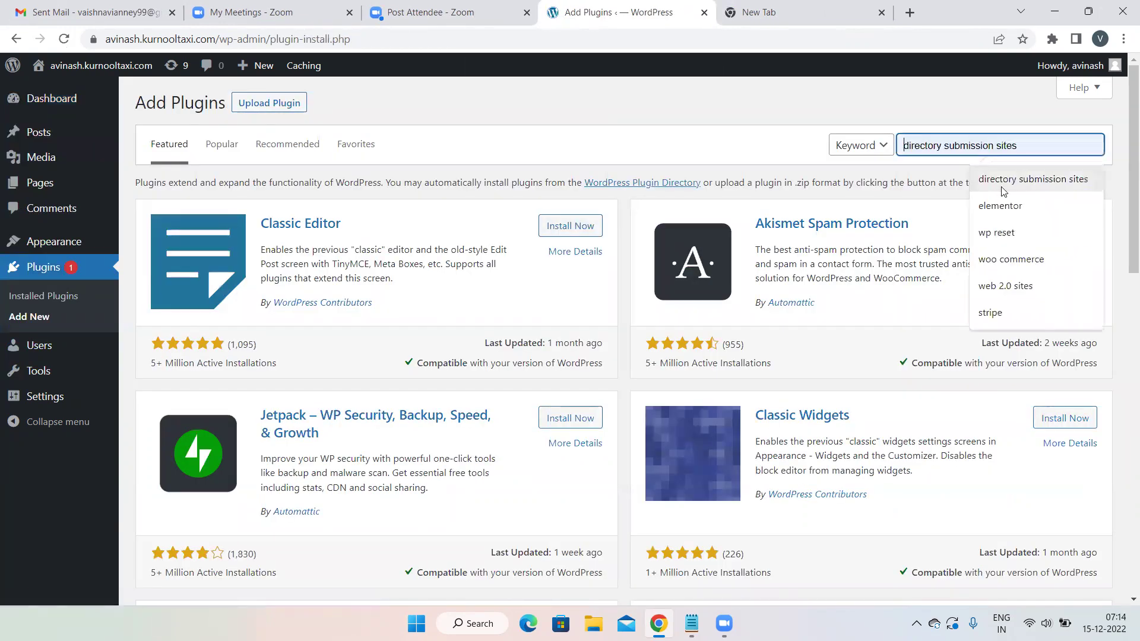
{"action": "left_click", "coordinate": [1000, 206]}
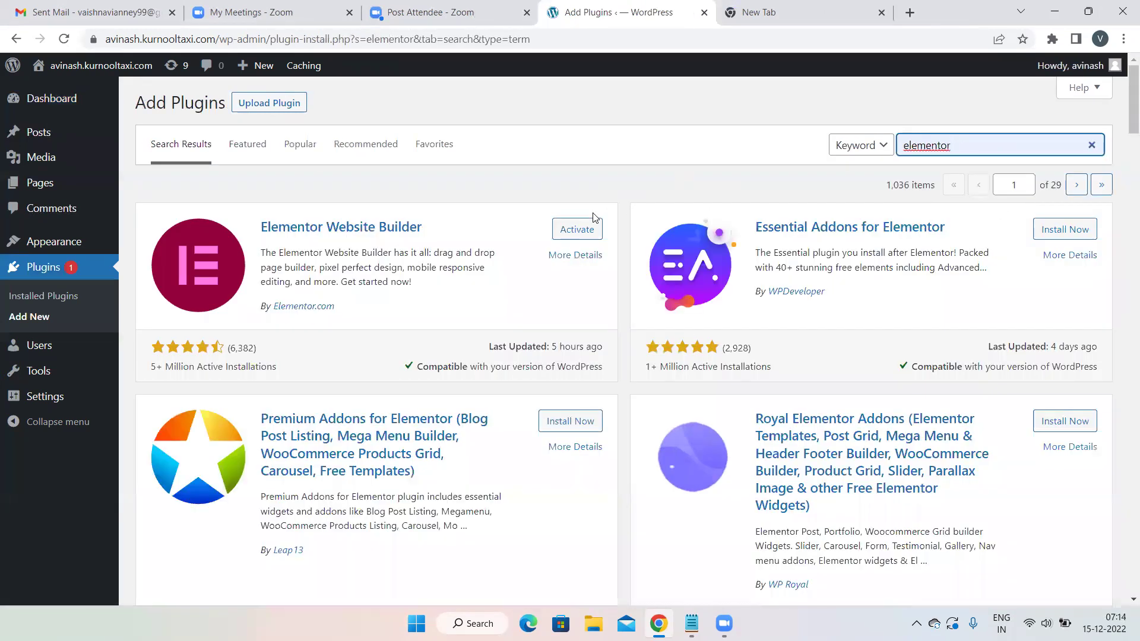
{"action": "left_click", "coordinate": [577, 229]}
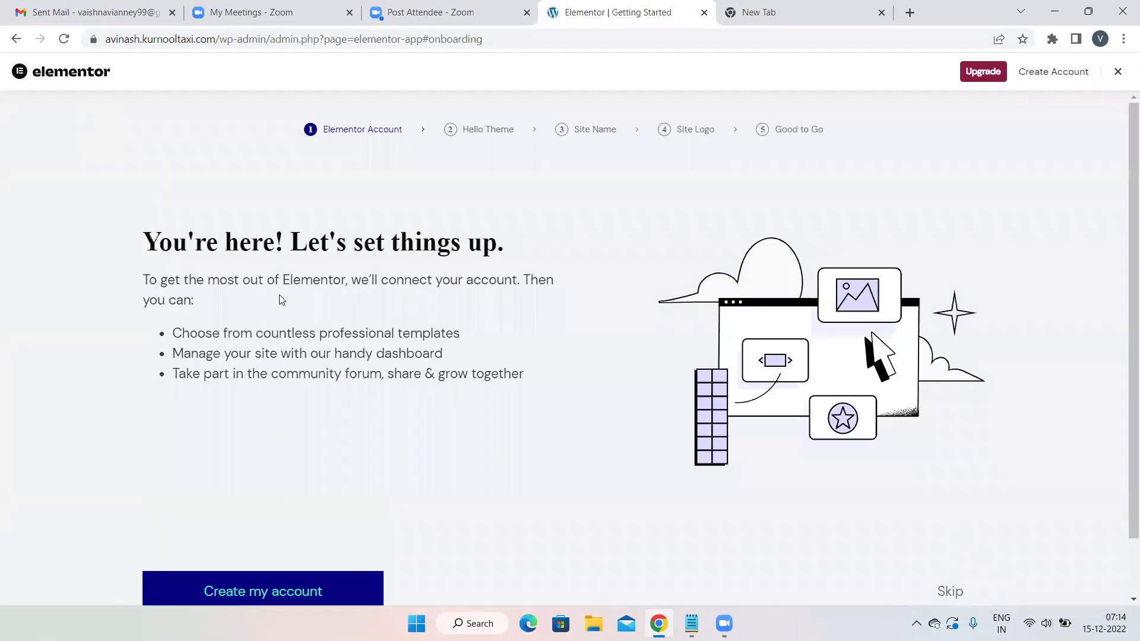
{"action": "left_click", "coordinate": [20, 39]}
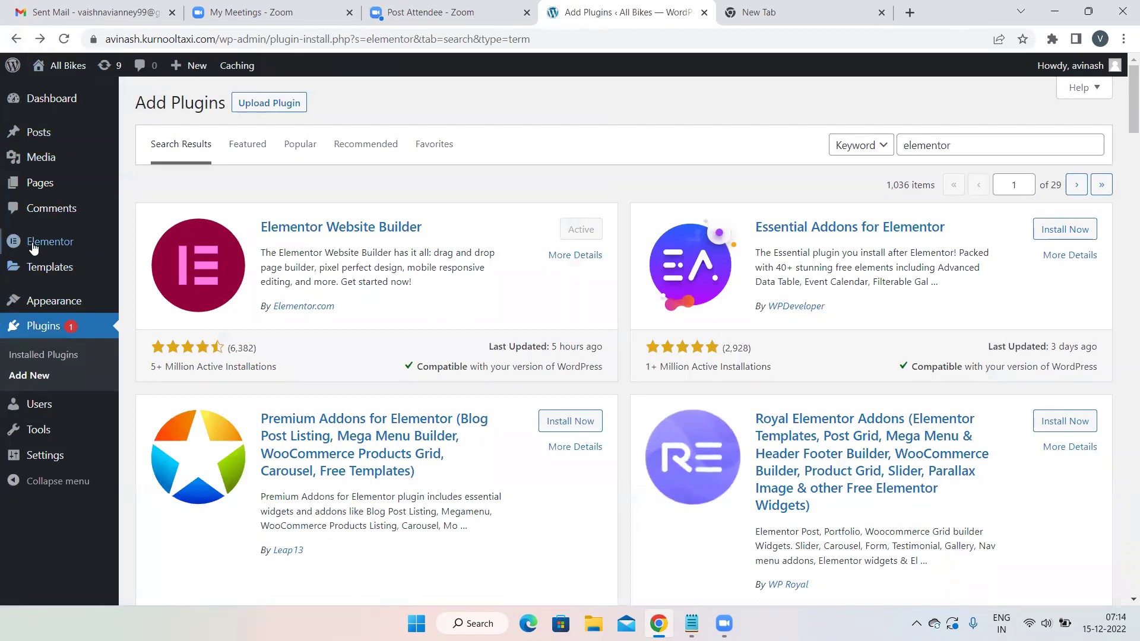
Open the installed themes and activate the Astra theme.
{"action": "mouse_move", "coordinate": [79, 247]}
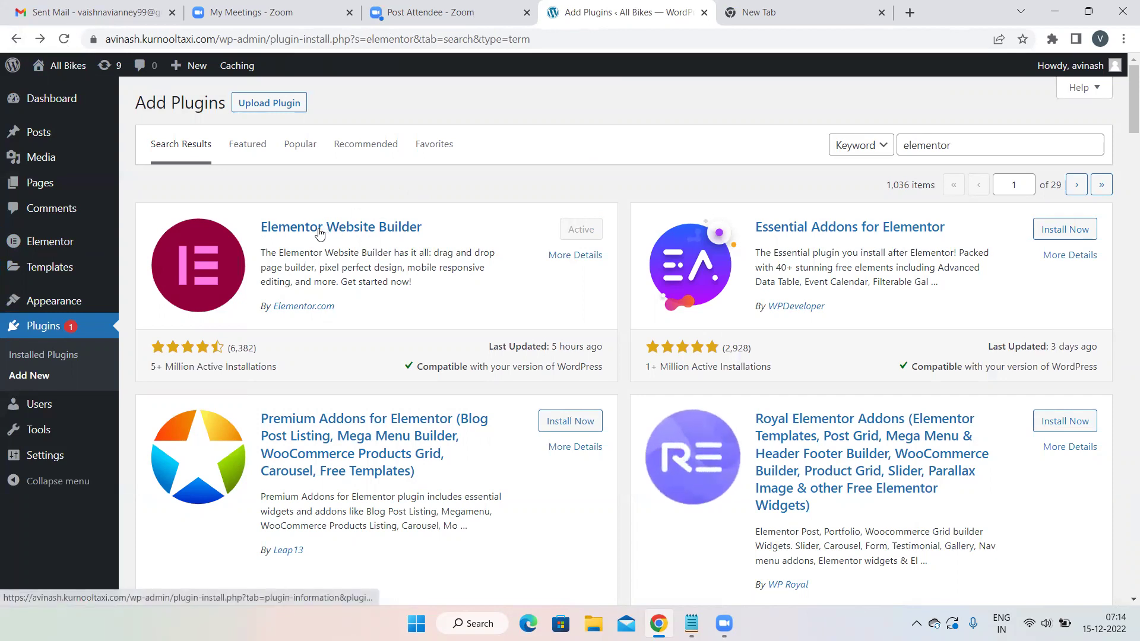
{"action": "mouse_move", "coordinate": [66, 304]}
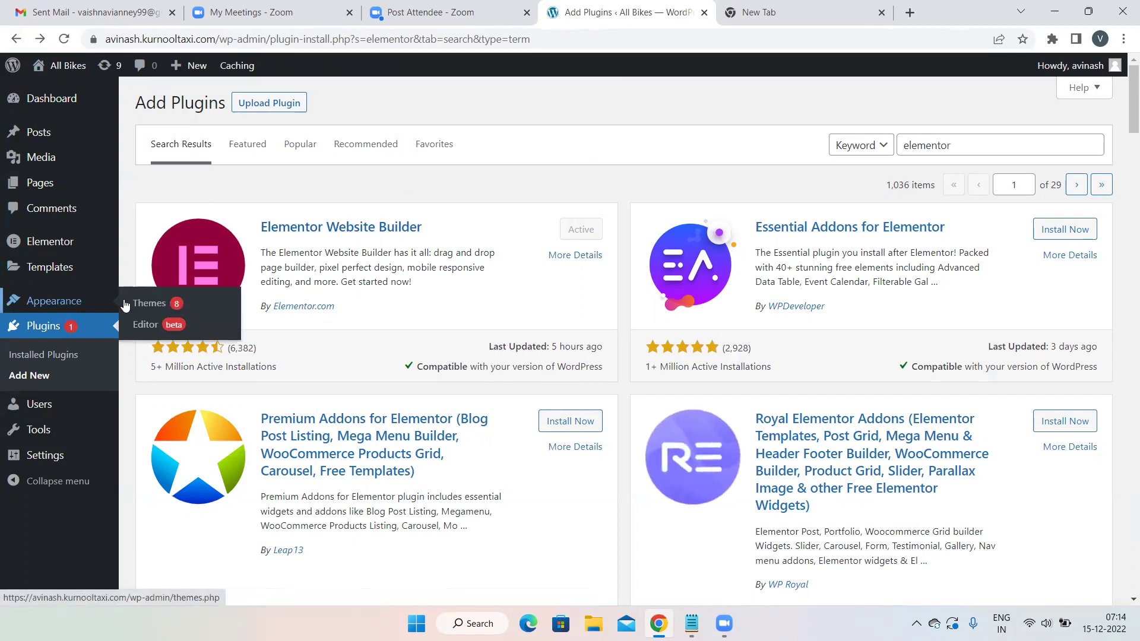
{"action": "left_click", "coordinate": [138, 305]}
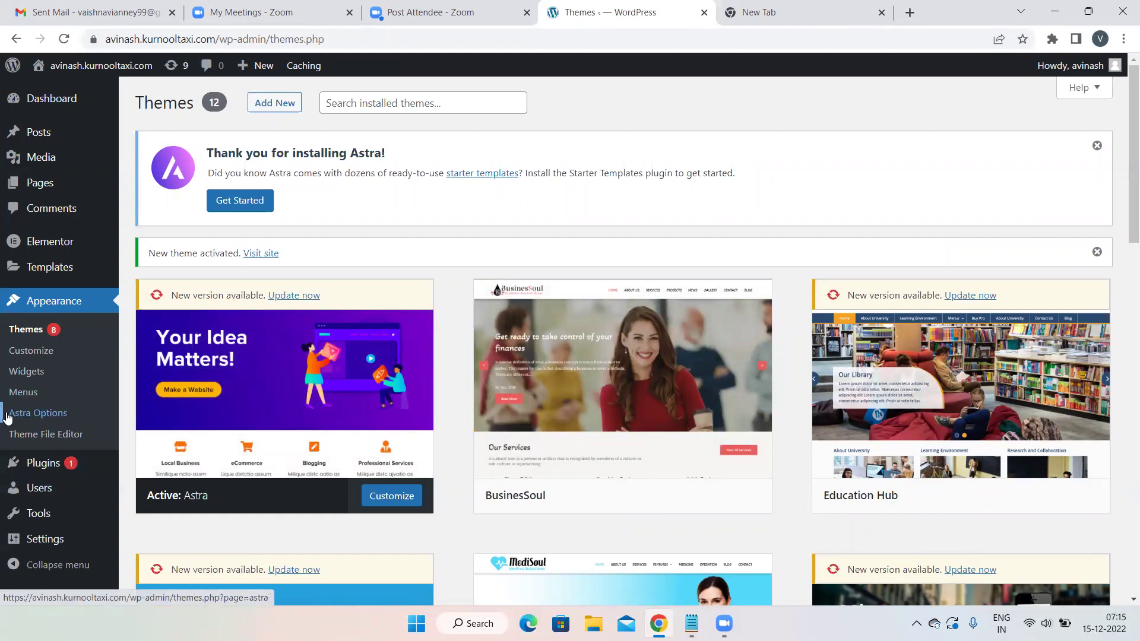
Open Astra Options and activate the importer plugin for the starter templates.
{"action": "left_click", "coordinate": [30, 414]}
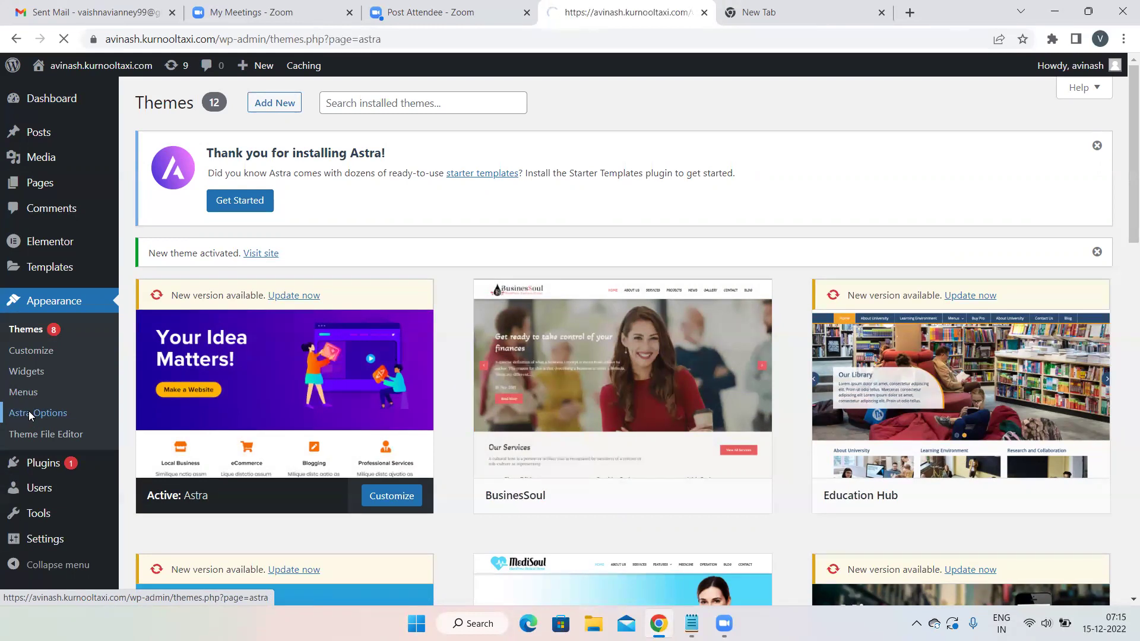
{"action": "scroll", "coordinate": [1017, 266], "scroll_direction": "down", "scroll_amount": 1}
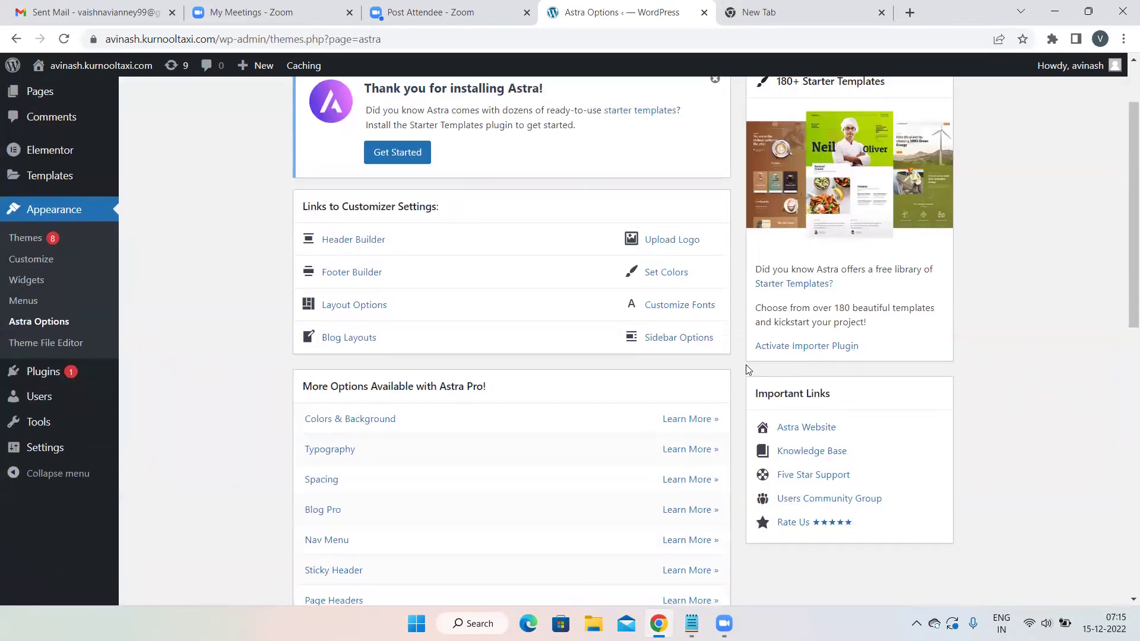
{"action": "left_click", "coordinate": [793, 348]}
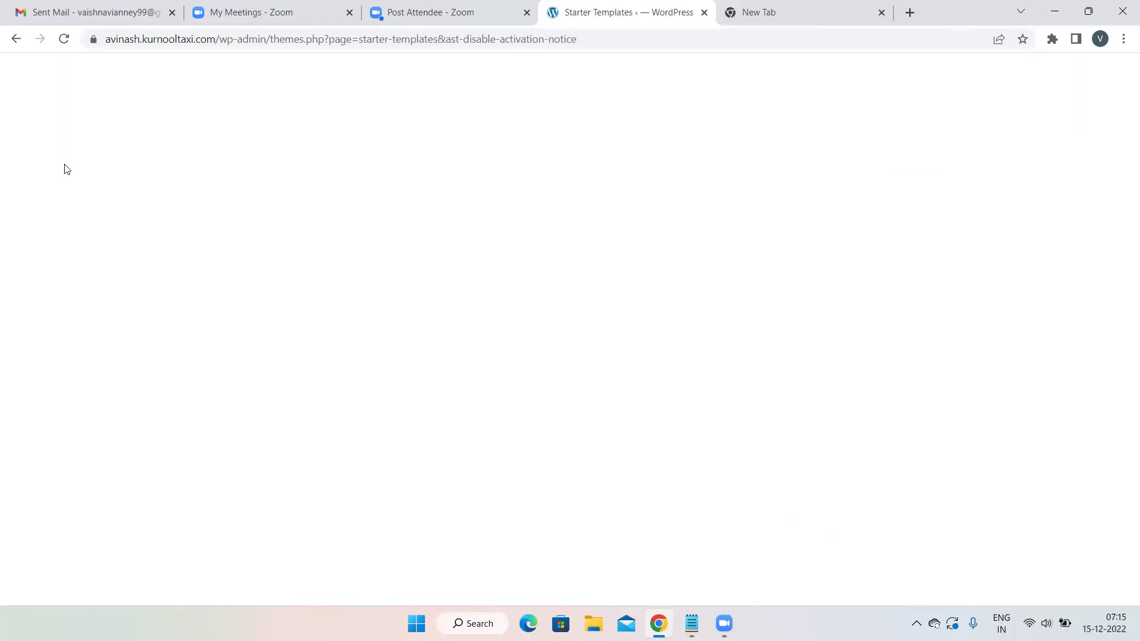
Reload the blank Starter Templates page and retry activating the importer plugin from Astra Options.
{"action": "left_click", "coordinate": [64, 38]}
{"action": "left_click", "coordinate": [12, 43]}
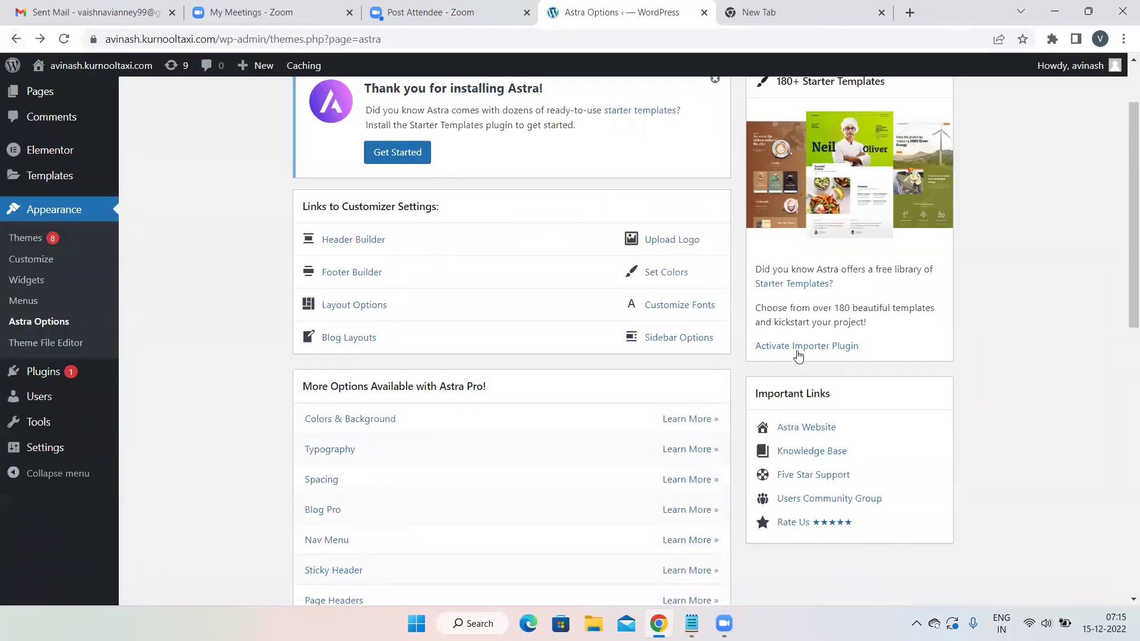
{"action": "left_click", "coordinate": [799, 354]}
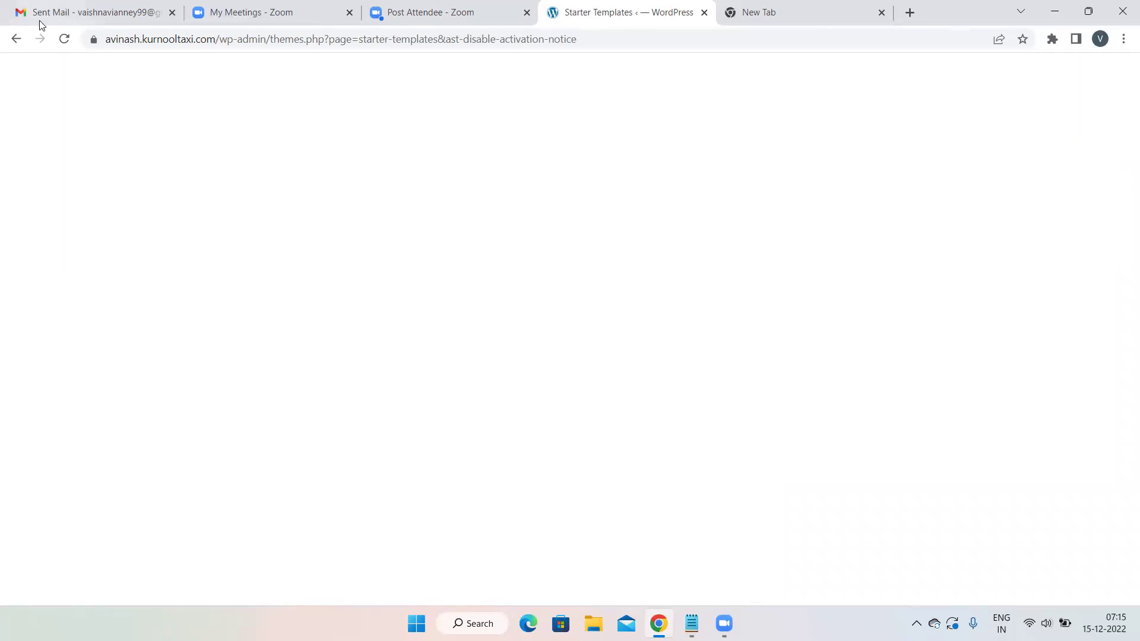
{"action": "left_click", "coordinate": [64, 39]}
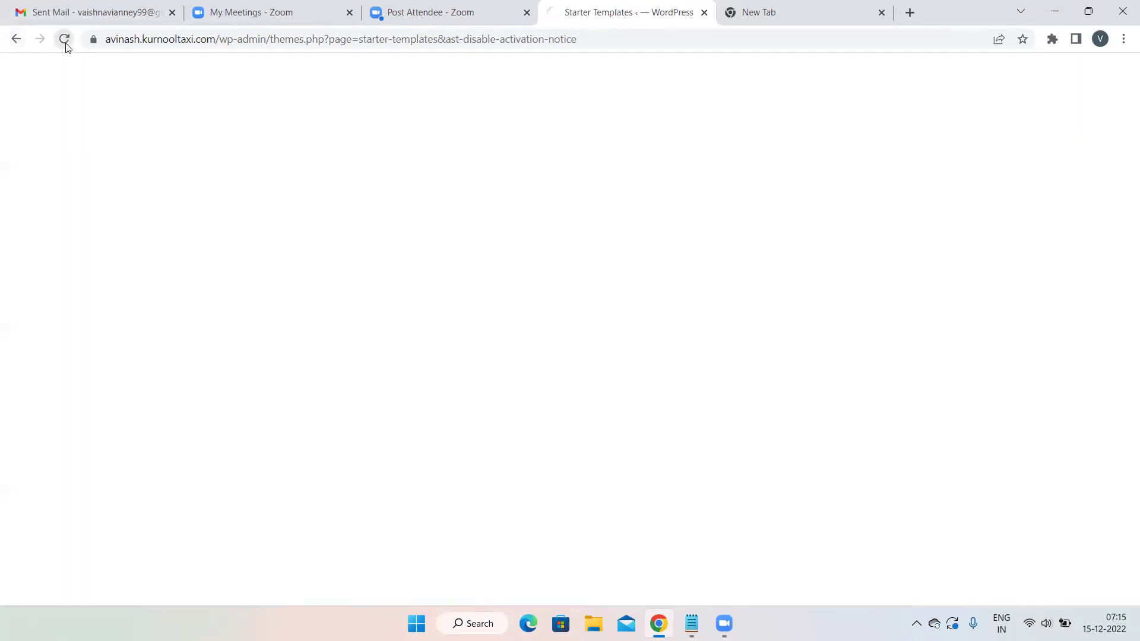
{"action": "left_click", "coordinate": [15, 44]}
{"action": "left_click", "coordinate": [815, 347]}
{"action": "left_click", "coordinate": [15, 40]}
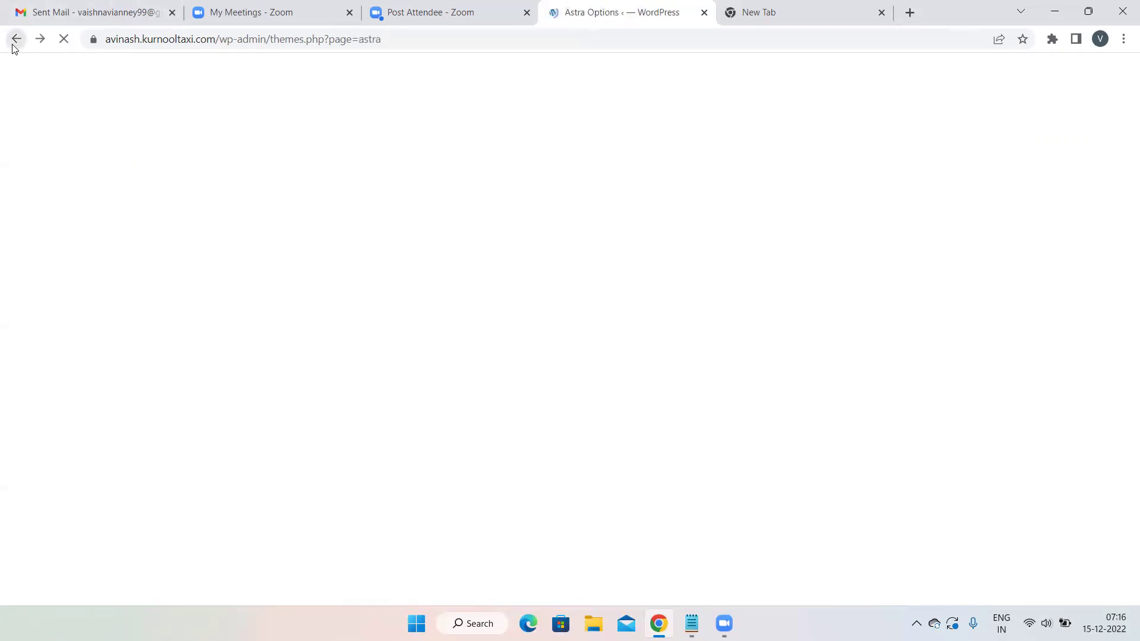
{"action": "left_click", "coordinate": [780, 351]}
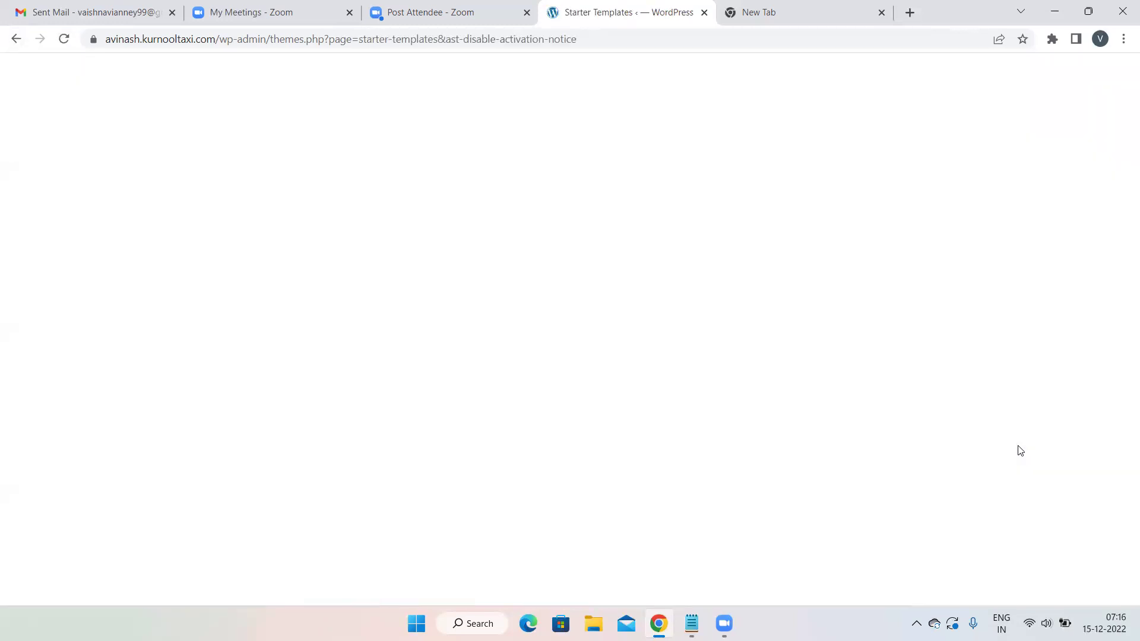
{"action": "left_click", "coordinate": [68, 47]}
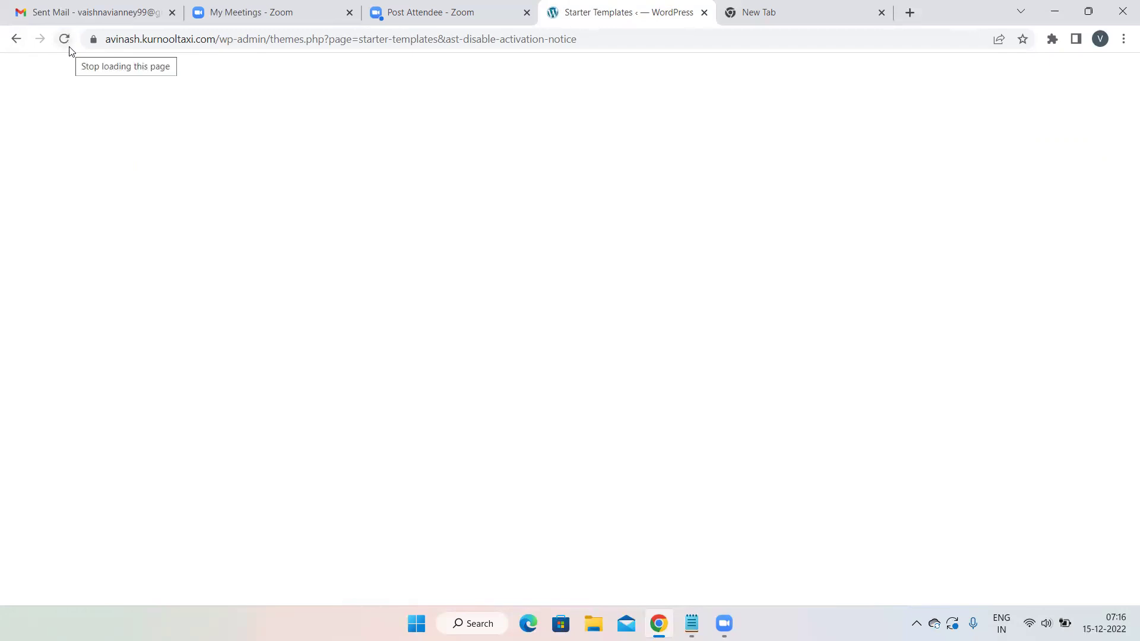
{"action": "left_click", "coordinate": [69, 47]}
{"action": "left_click", "coordinate": [15, 41]}
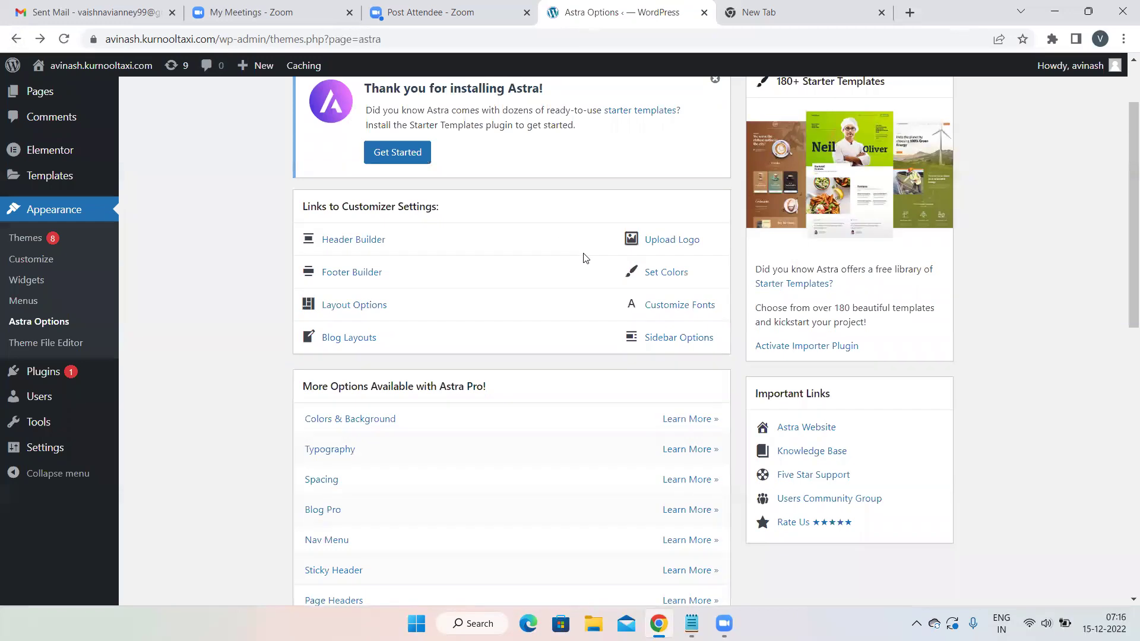
Reload the Astra Options page and open the Starter Templates library from it.
{"action": "scroll", "coordinate": [585, 257], "scroll_direction": "up", "scroll_amount": 2}
{"action": "left_click", "coordinate": [65, 39]}
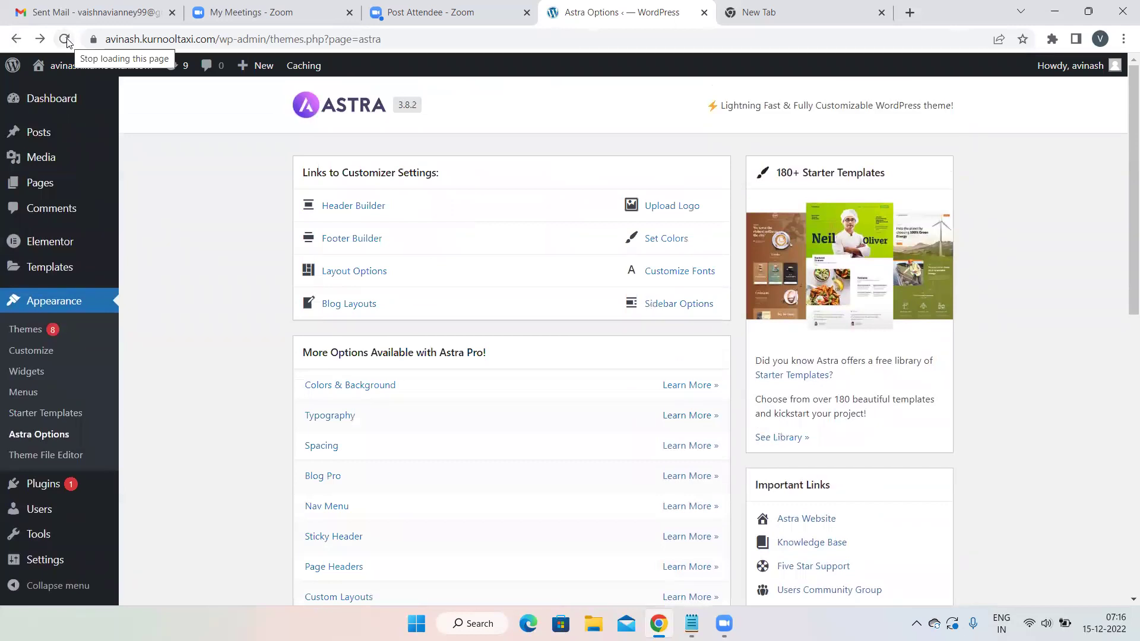
{"action": "left_click", "coordinate": [787, 443]}
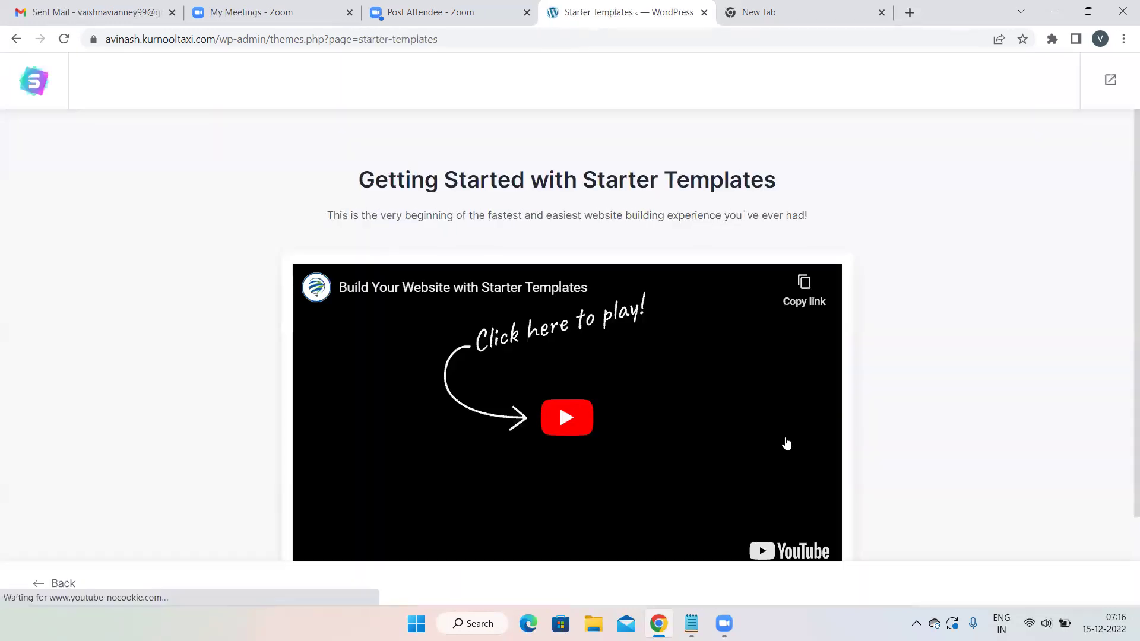
Start building a website with Starter Templates and choose Elementor as the page builder.
{"action": "scroll", "coordinate": [930, 407], "scroll_direction": "down", "scroll_amount": 2}
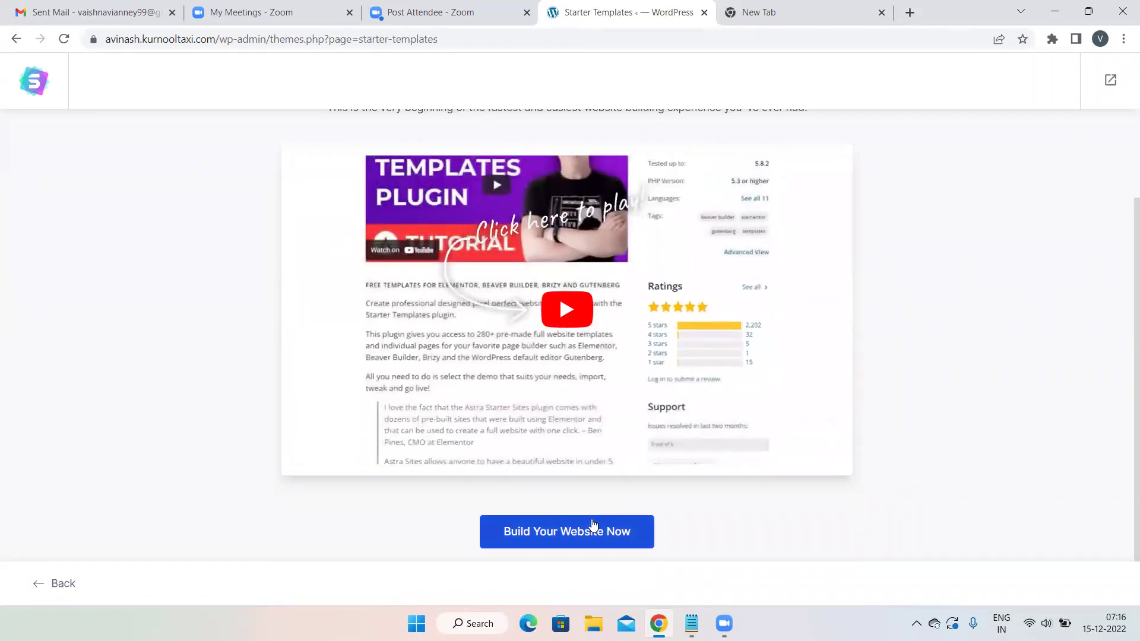
{"action": "left_click", "coordinate": [592, 525]}
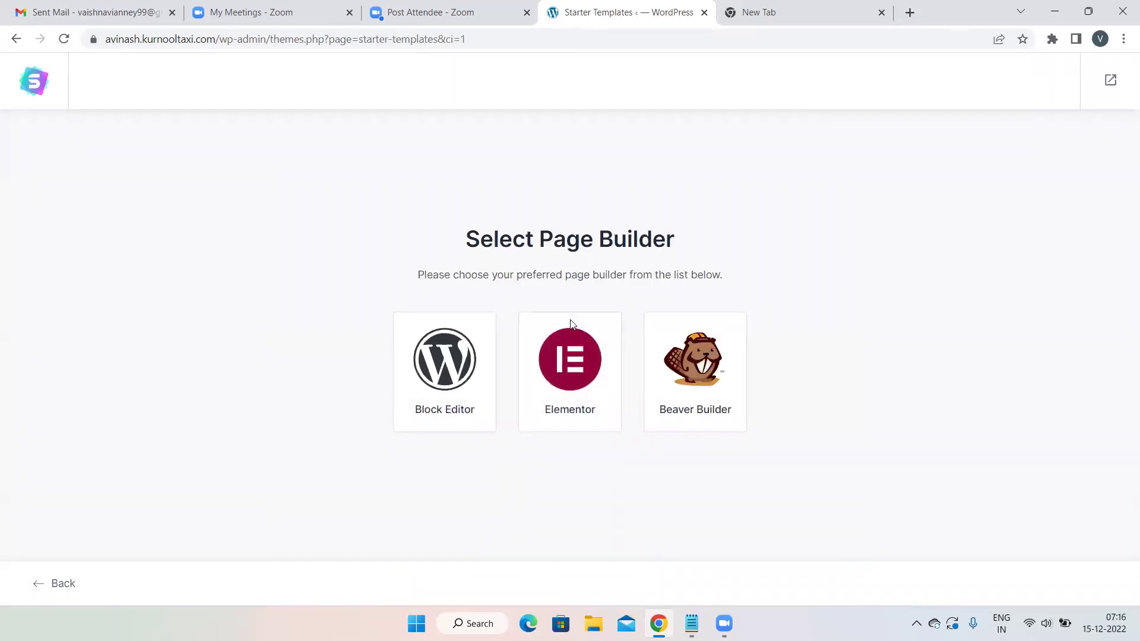
{"action": "left_click", "coordinate": [564, 365]}
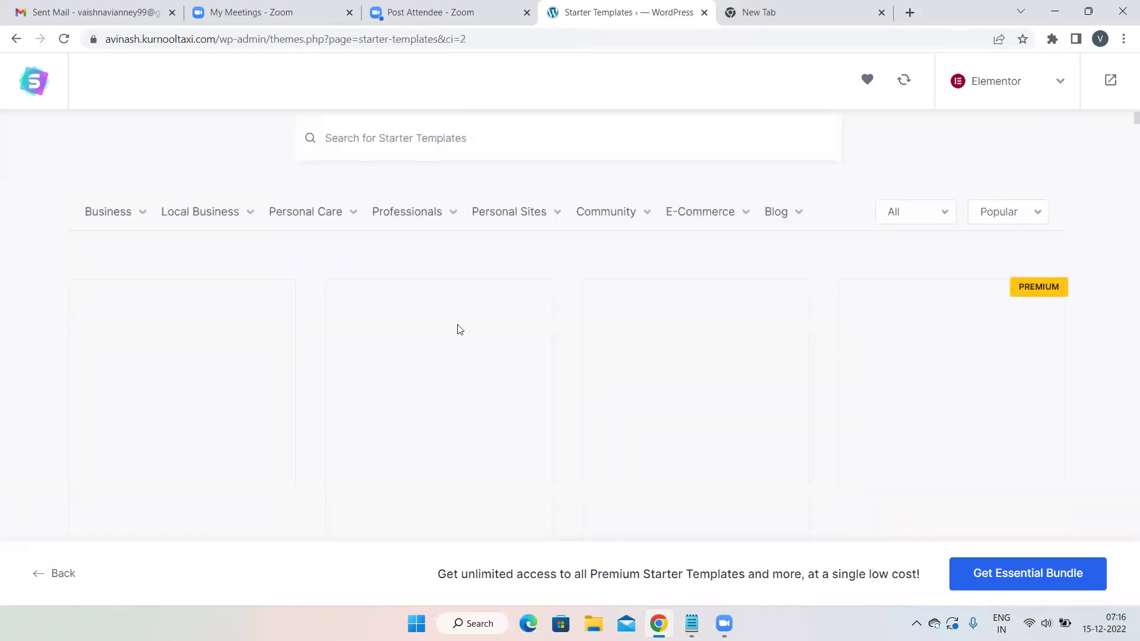
Look through the starter template categories, including Personal Care, Professionals and Local Business.
{"action": "mouse_move", "coordinate": [323, 226]}
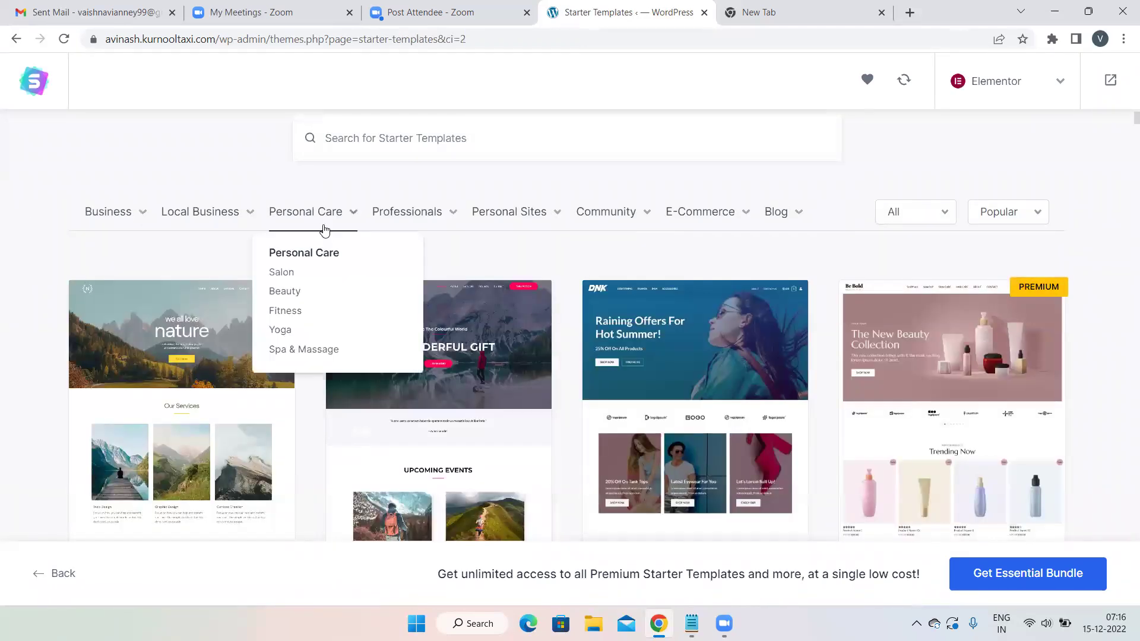
{"action": "mouse_move", "coordinate": [400, 230]}
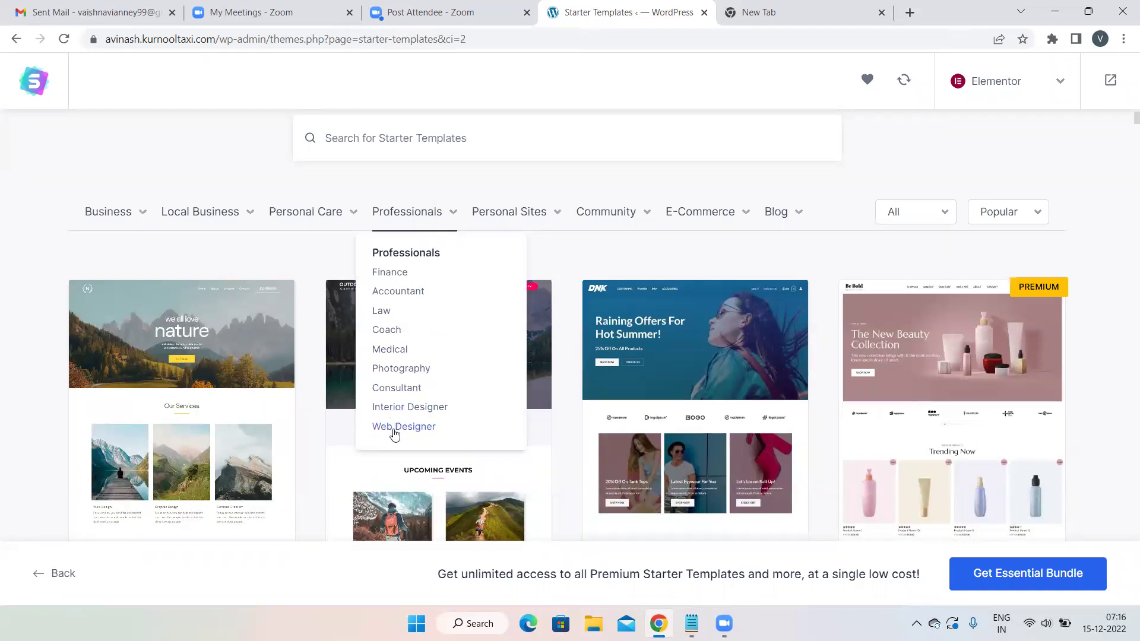
{"action": "mouse_move", "coordinate": [523, 198]}
{"action": "mouse_move", "coordinate": [213, 205]}
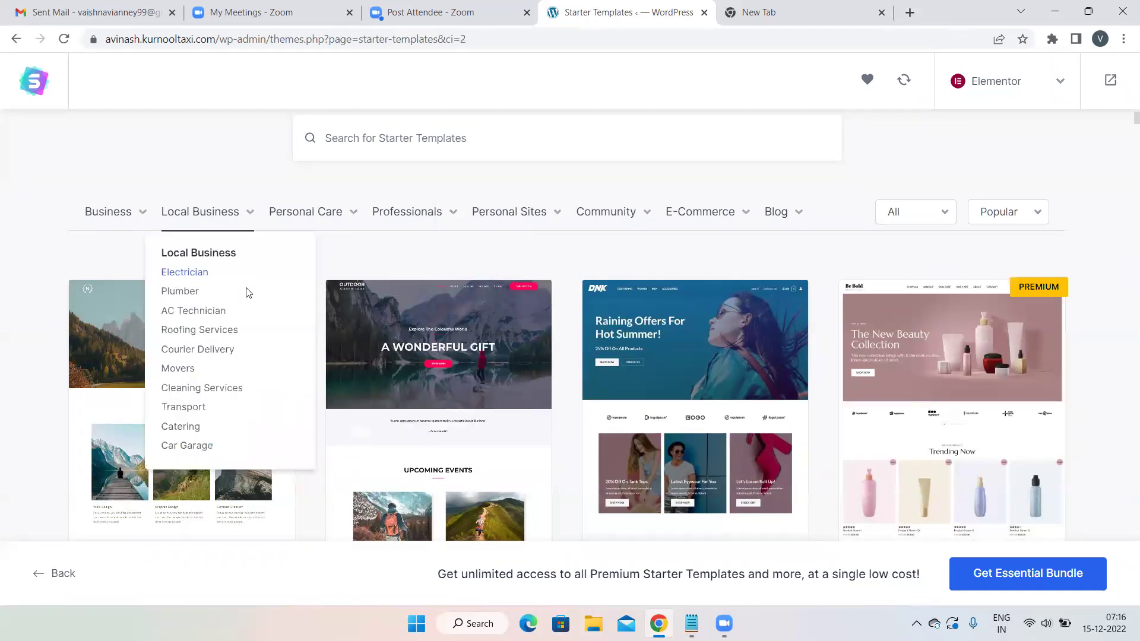
{"action": "mouse_move", "coordinate": [798, 214]}
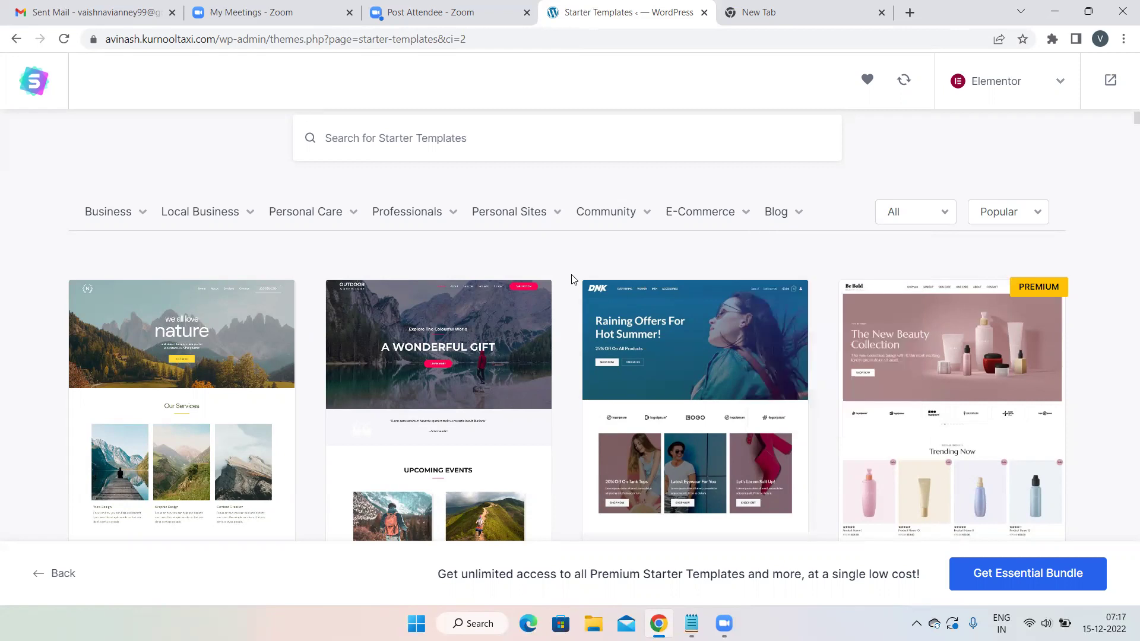
Choose the Outdoor Adventure starter template and proceed to its Colors & Fonts settings.
{"action": "scroll", "coordinate": [570, 280], "scroll_direction": "down", "scroll_amount": 3}
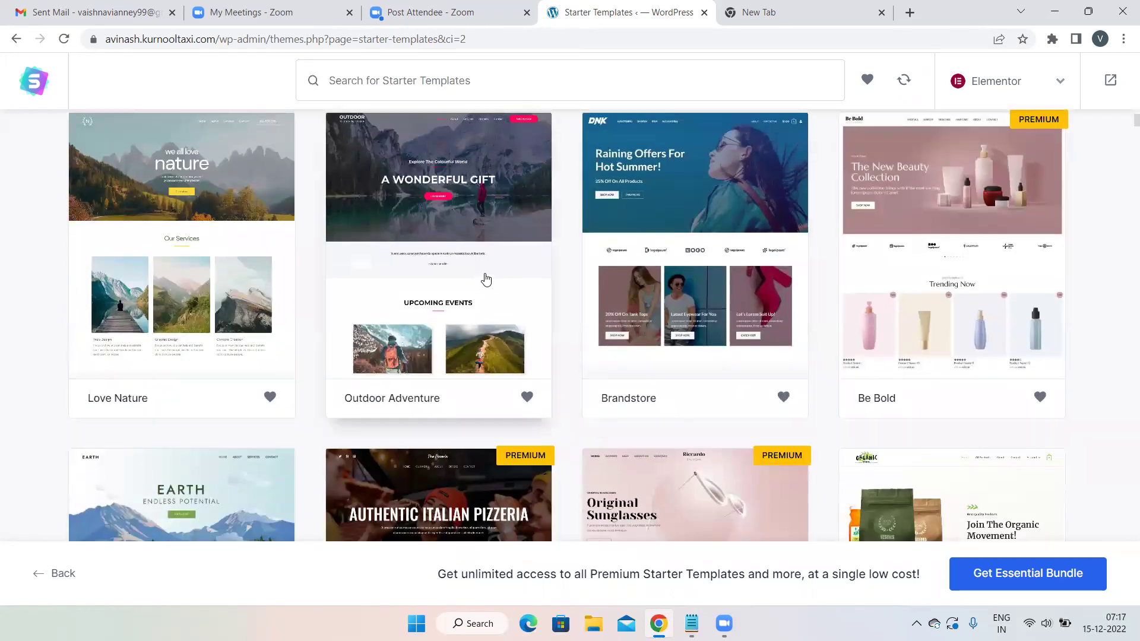
{"action": "left_click", "coordinate": [469, 212]}
{"action": "left_click", "coordinate": [83, 529]}
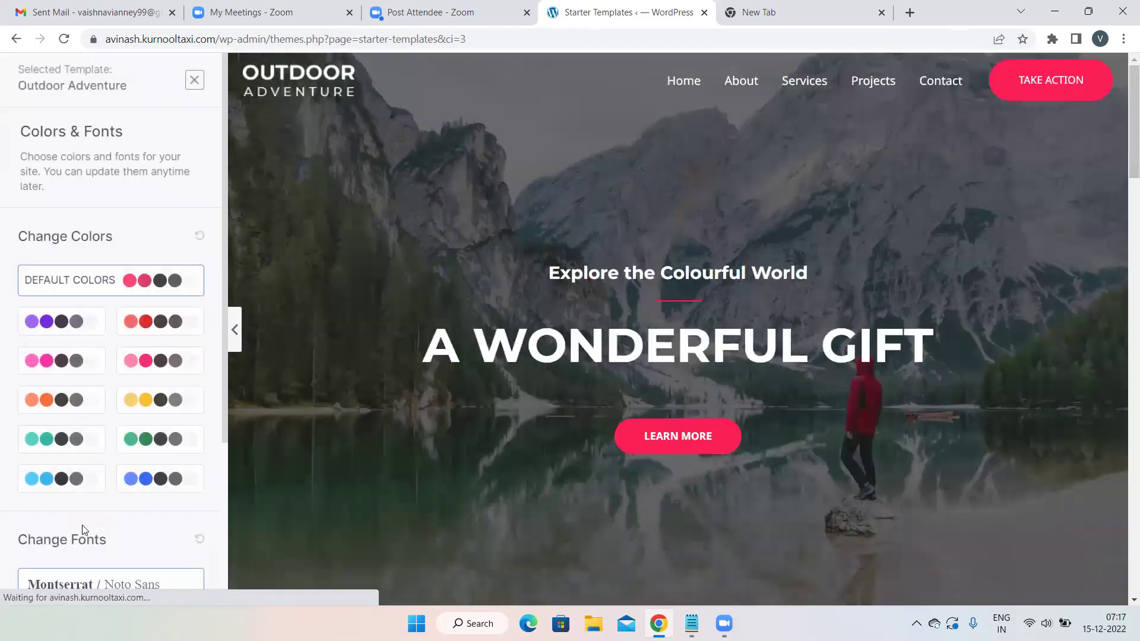
Keep the default colors and Montserrat / Noto Sans fonts, and submit the website build with the preselected import options and blank personal details.
{"action": "scroll", "coordinate": [84, 528], "scroll_direction": "down", "scroll_amount": 4}
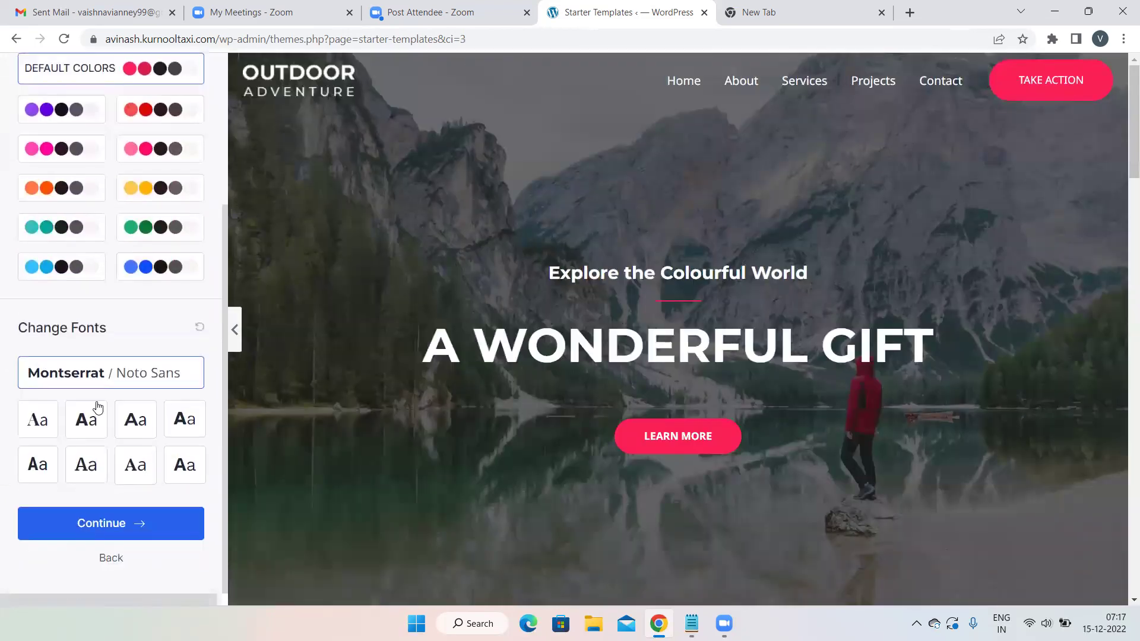
{"action": "left_click", "coordinate": [85, 522]}
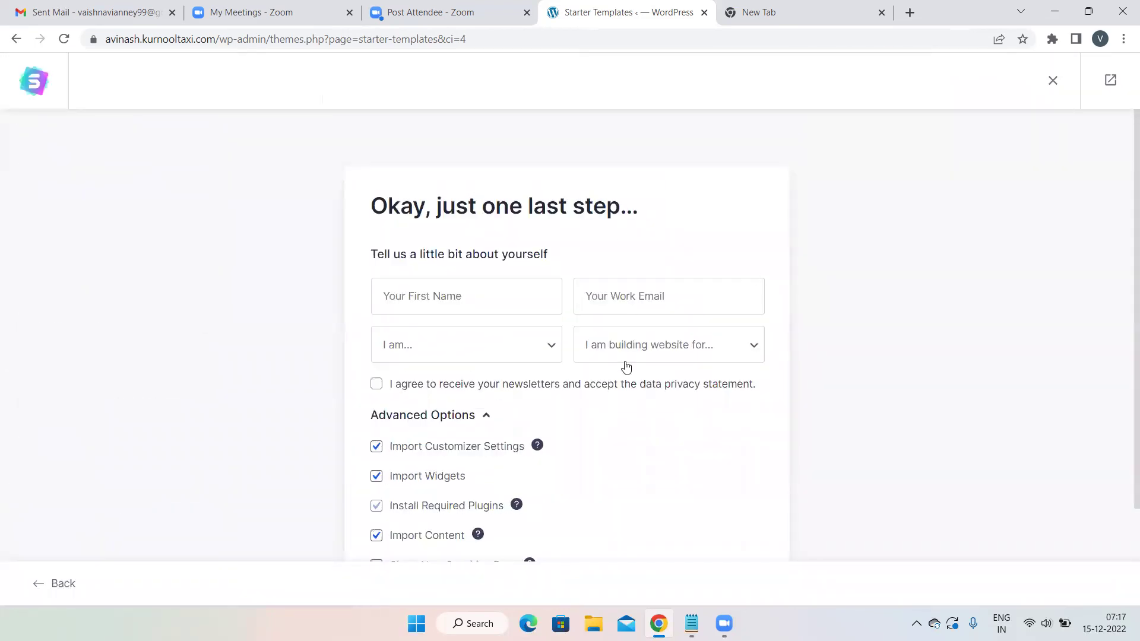
{"action": "scroll", "coordinate": [626, 367], "scroll_direction": "down", "scroll_amount": 2}
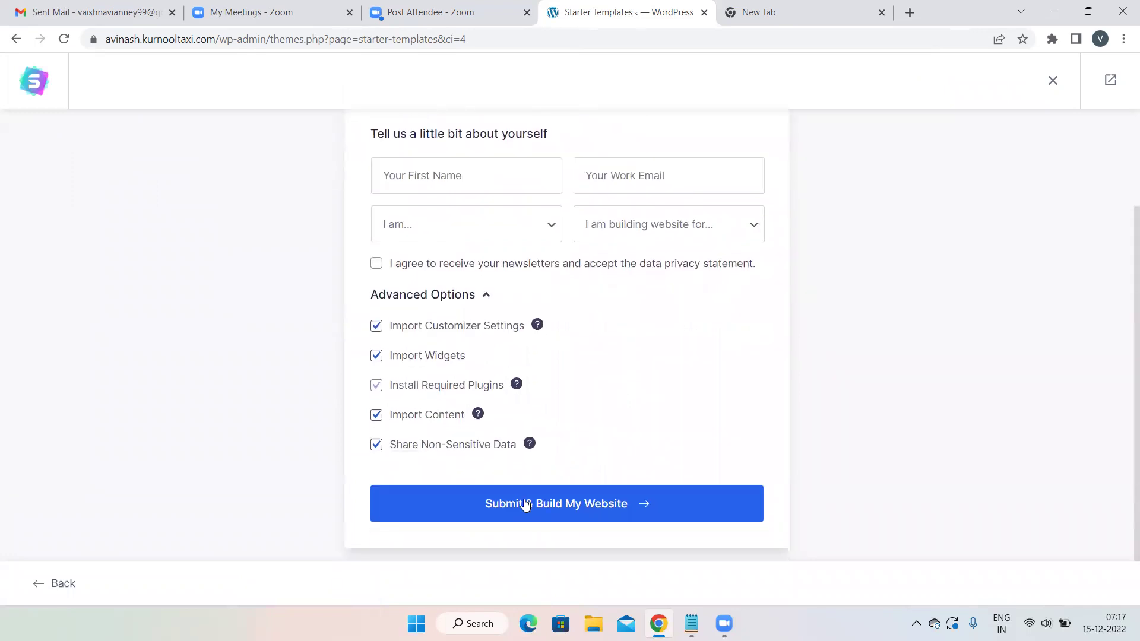
{"action": "left_click", "coordinate": [526, 504]}
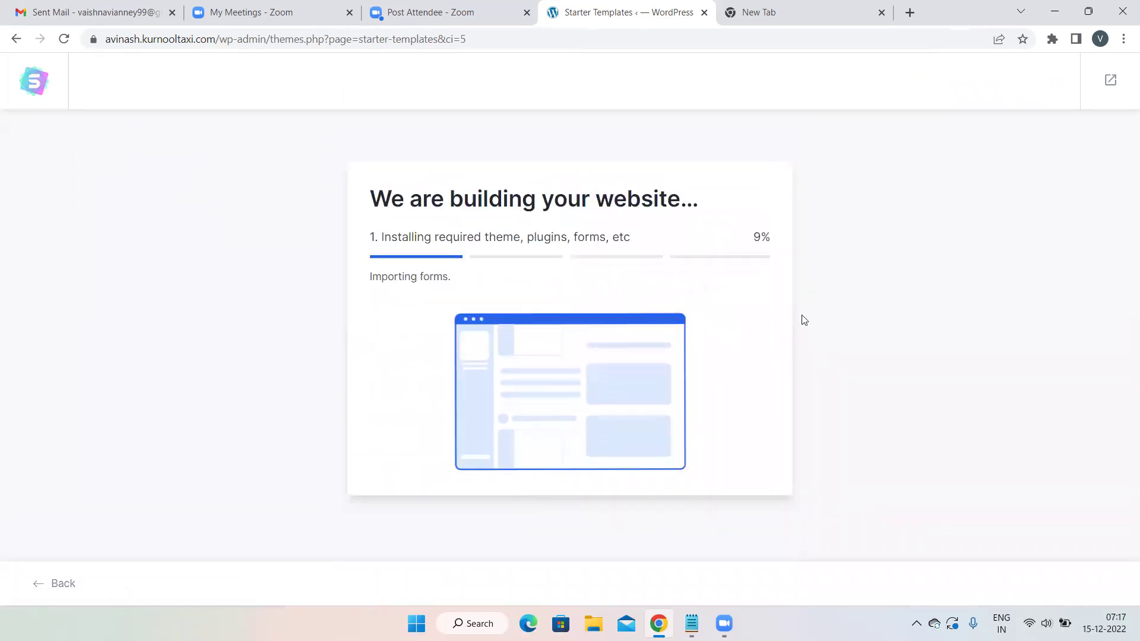